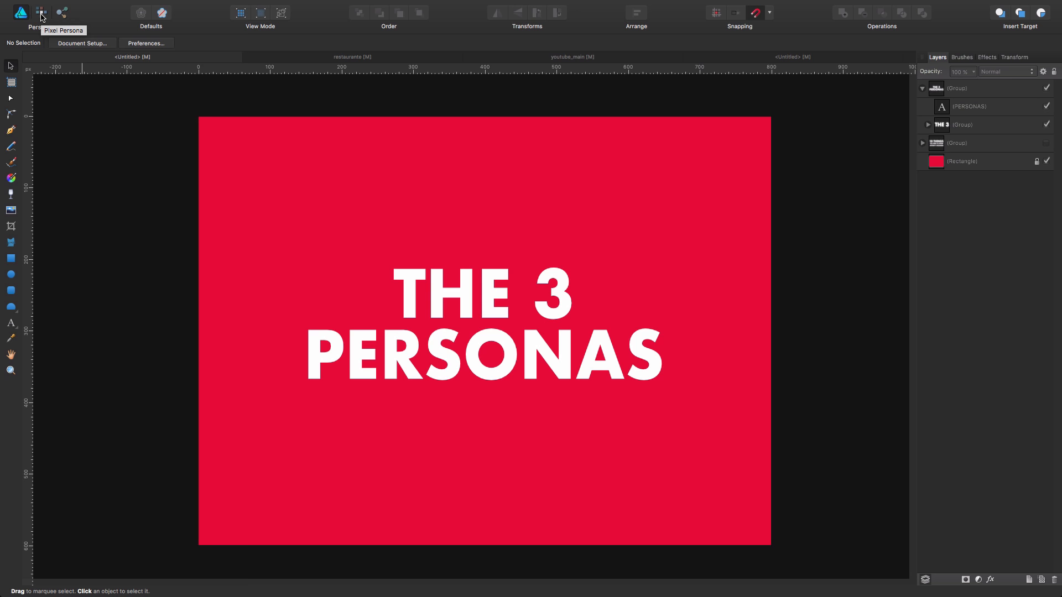
Step: Switch to the Pixel Persona and paint a horizontal teal brush stroke about 600 px long above the title text
click(41, 15)
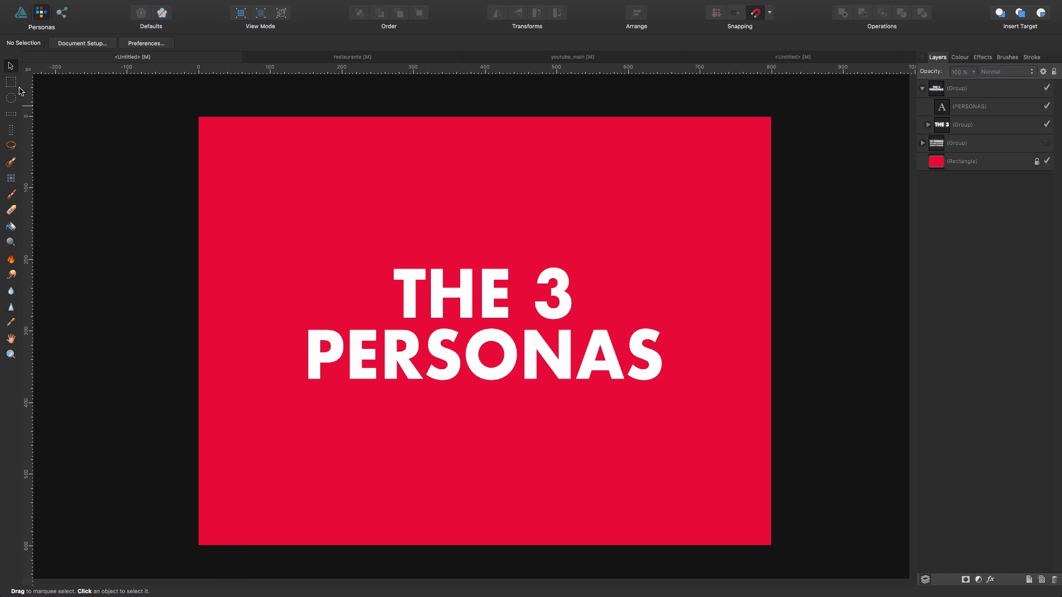
key(super+0)
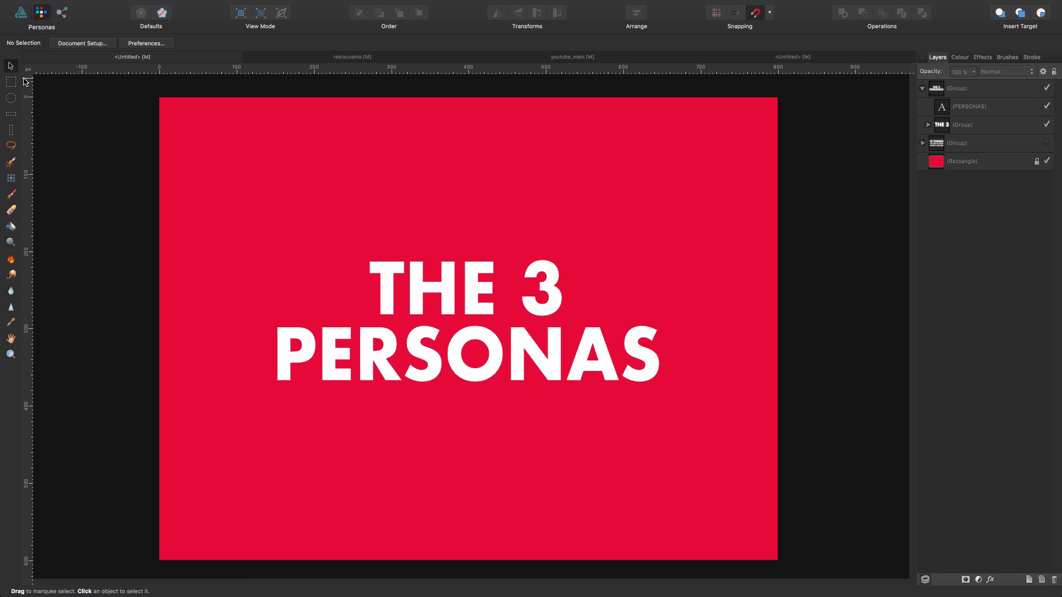
click(19, 197)
drag(200, 184, 658, 184)
Step: Examine the pixel structure of the painted teal stroke up close
key(z)
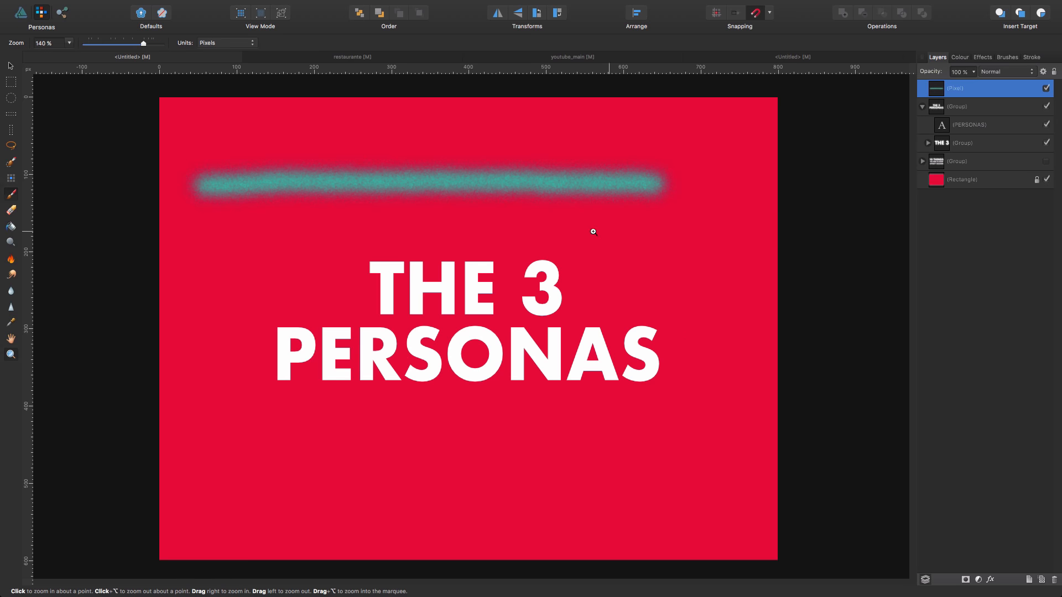
drag(386, 191, 658, 172)
key(space)
mouse_move(418, 148)
mouse_down()
mouse_move(417, 271)
mouse_move(583, 262)
mouse_up()
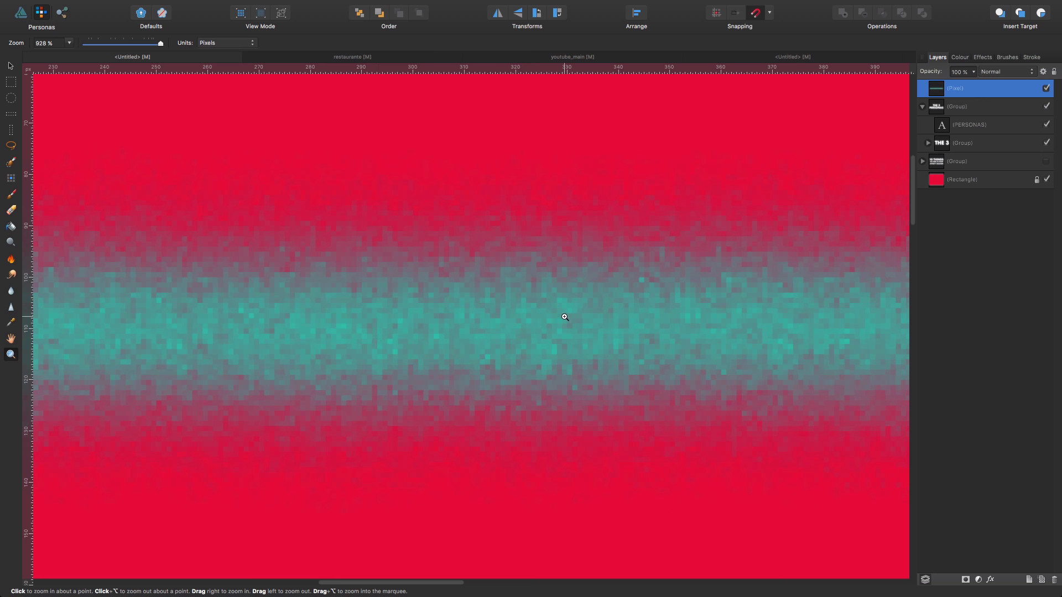
key(v)
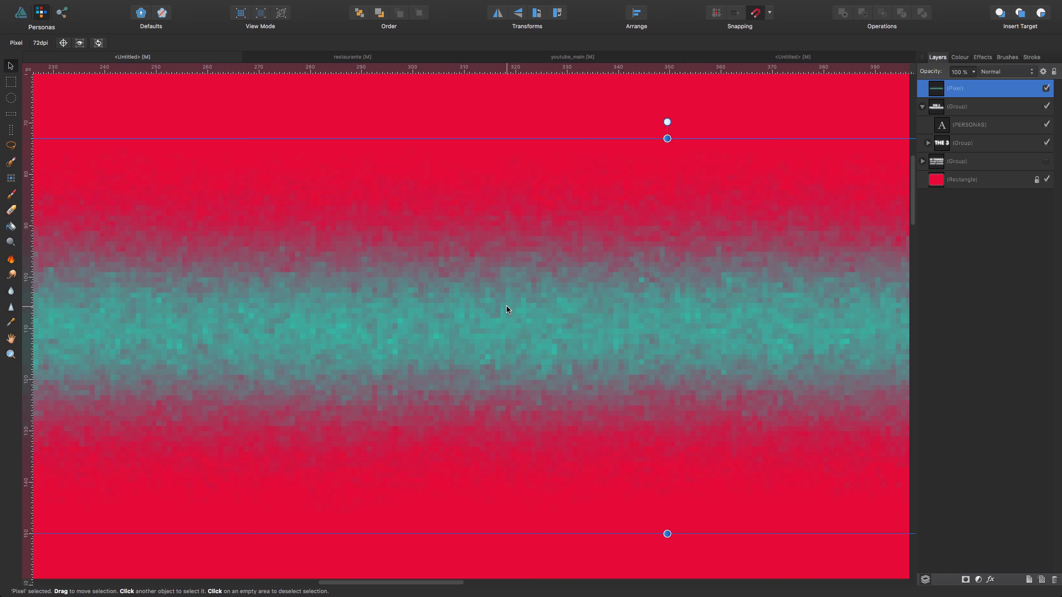
key(z)
drag(534, 304, 61, 316)
drag(775, 316, 552, 302)
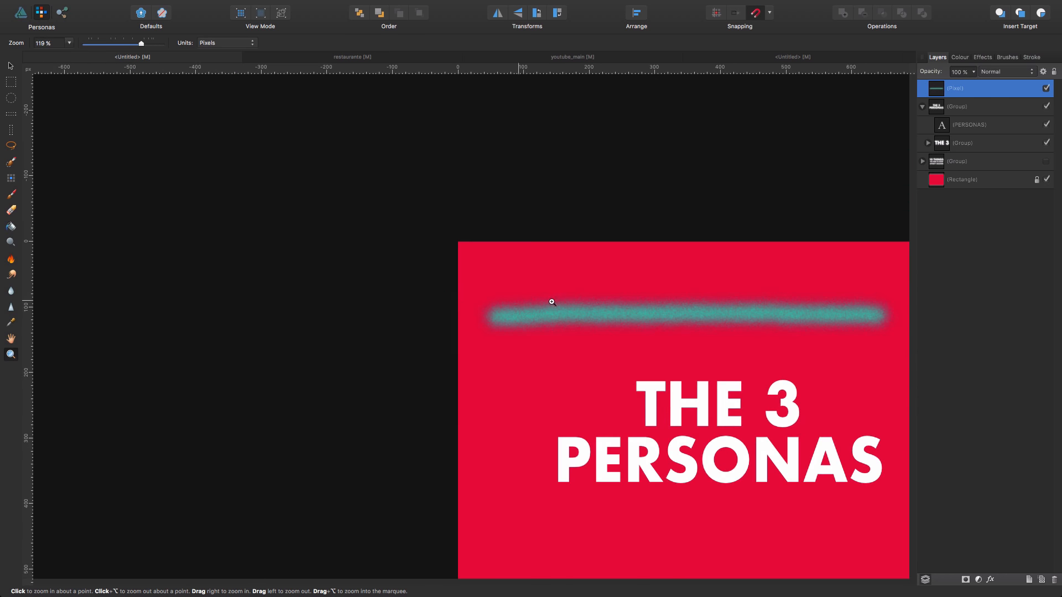
key(space)
drag(692, 296, 397, 216)
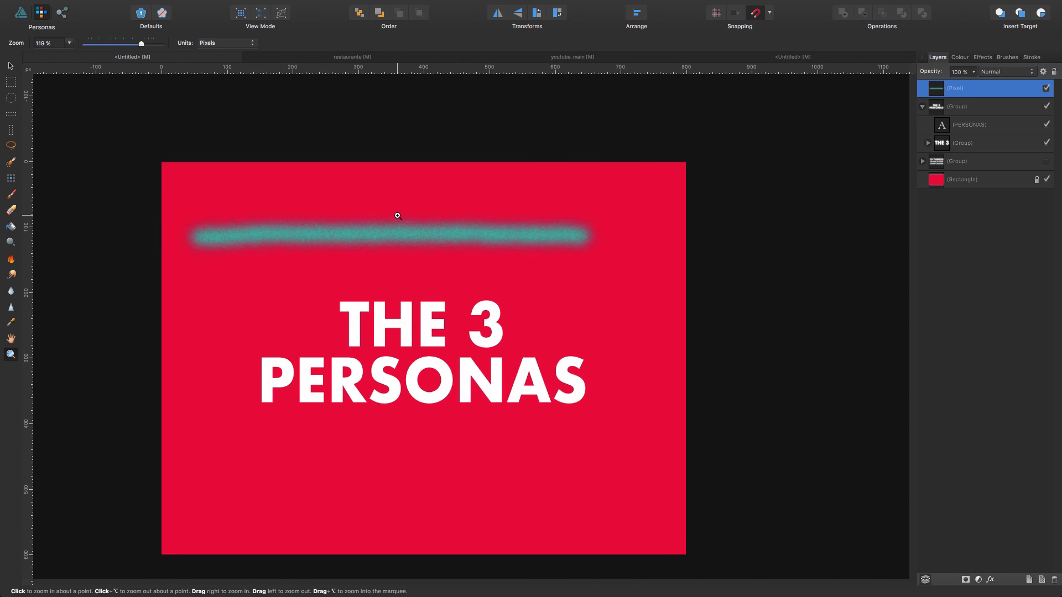
Step: Enlarge the painted pixel stroke until it extends past both sides of the page, and move it up clear of the title
key(v)
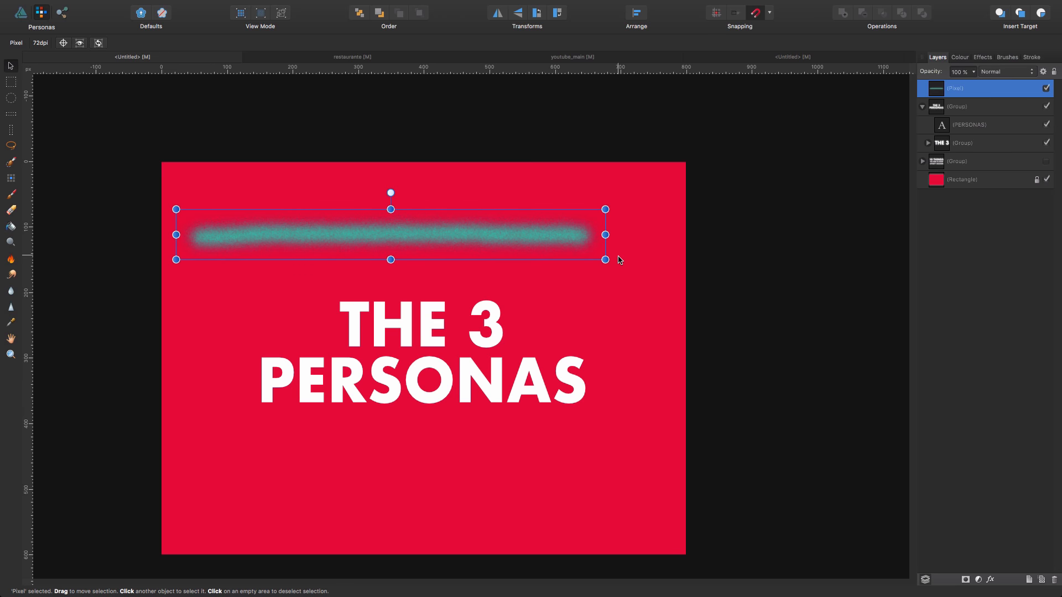
mouse_move(605, 260)
mouse_down()
mouse_move(848, 339)
mouse_move(990, 363)
mouse_move(950, 376)
mouse_up()
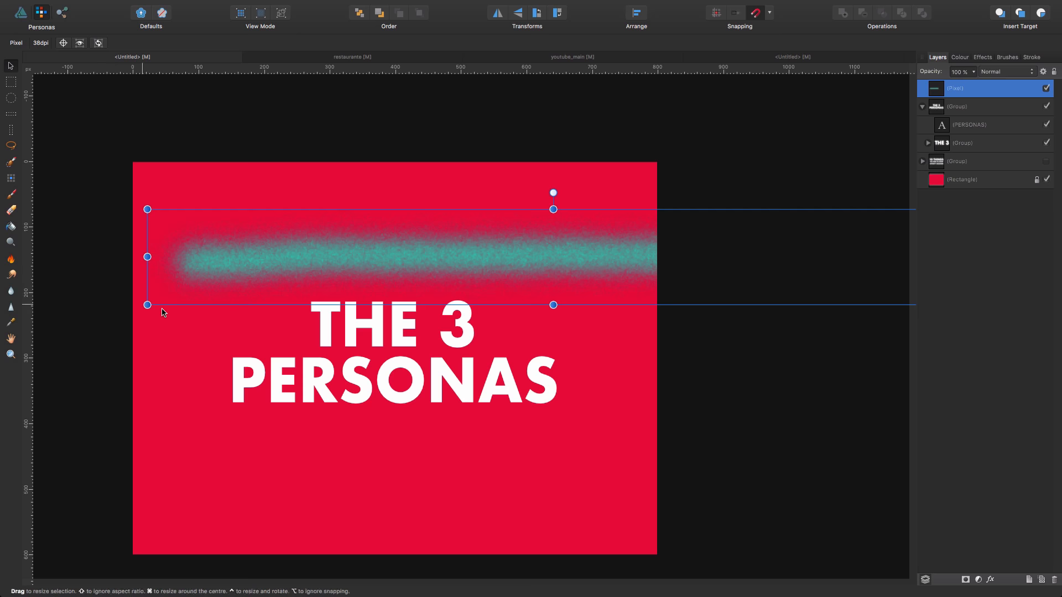
mouse_move(147, 305)
mouse_down()
mouse_move(1, 323)
mouse_move(1, 333)
mouse_up()
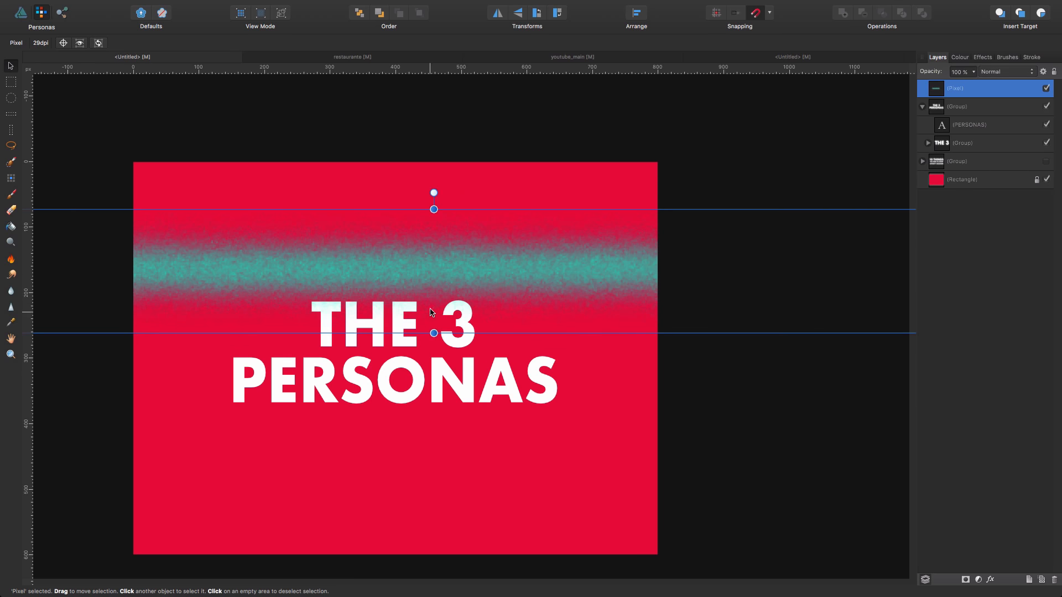
click(473, 181)
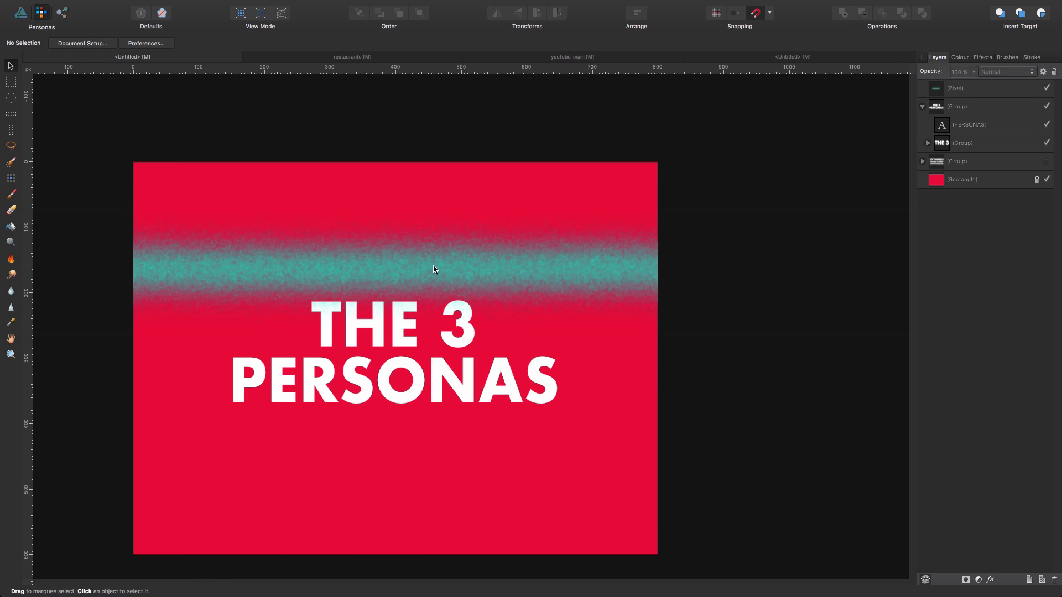
drag(433, 270, 442, 231)
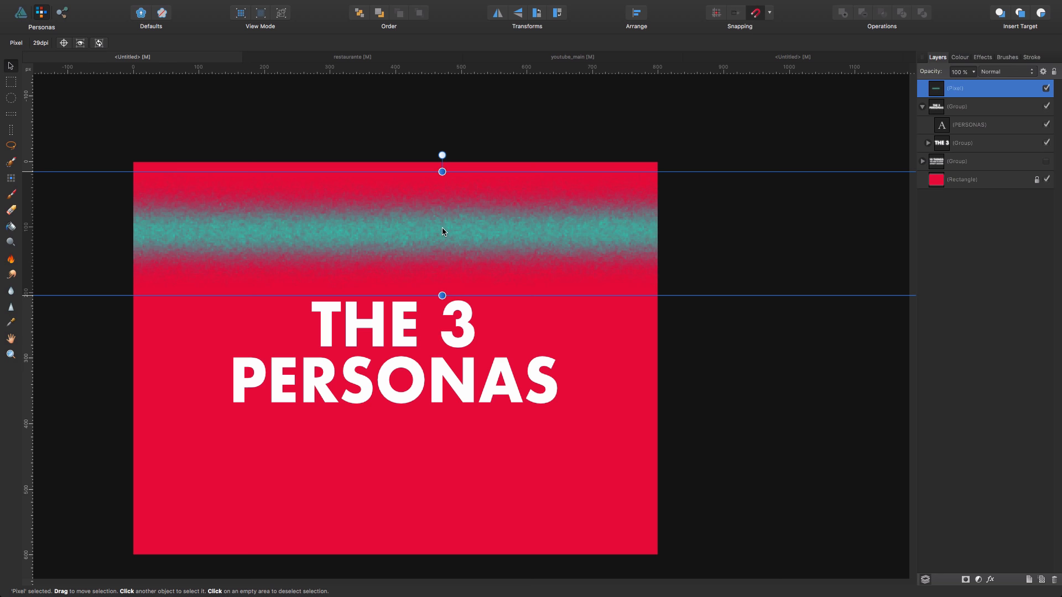
Step: Switch to the Draw Persona and draw a straight horizontal line about 700 px long across "THE 3" with the Pen tool
click(21, 12)
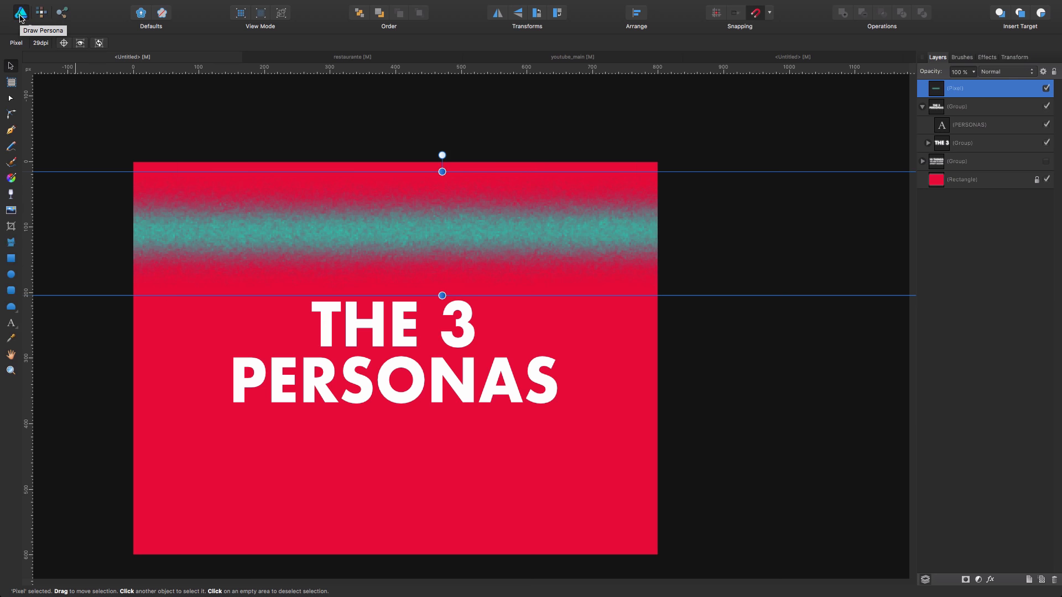
click(11, 131)
click(173, 326)
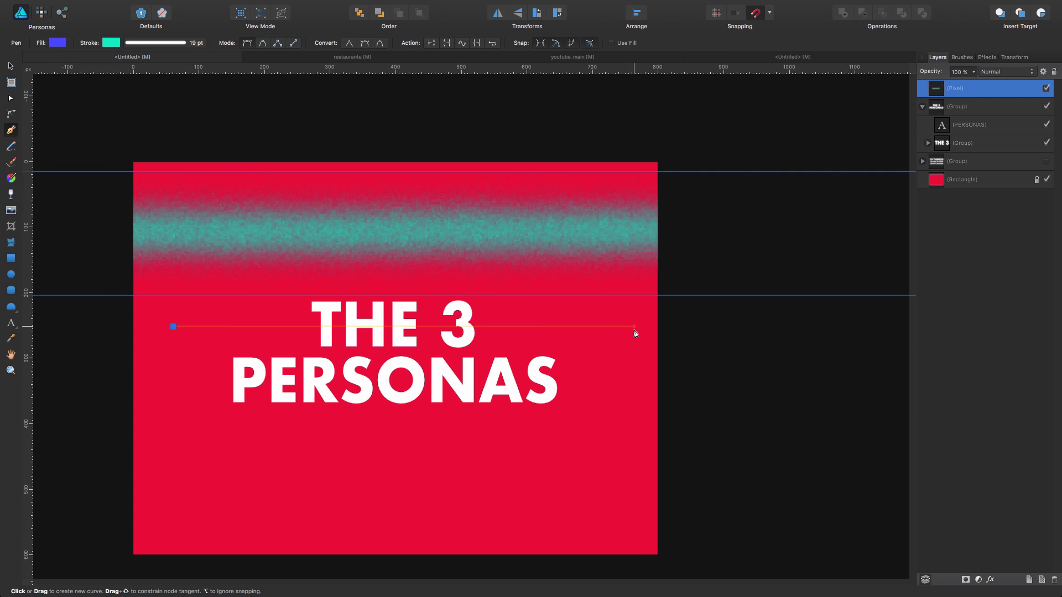
click(633, 327)
Step: Shorten the vector line from its right end to about 580 px and set its stroke width to 45 pt
key(z)
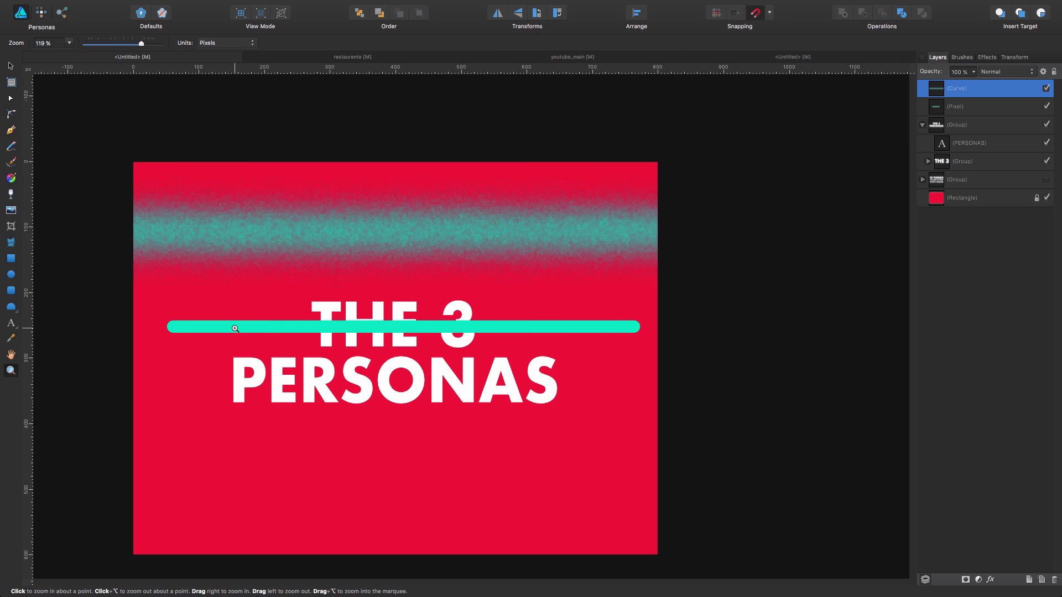
drag(212, 329, 273, 300)
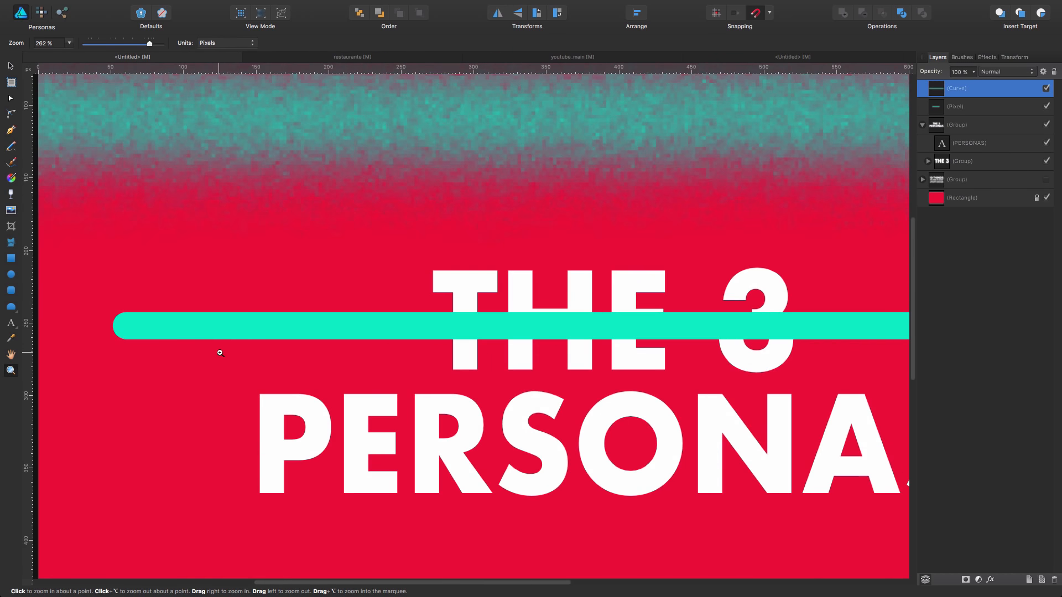
scroll(232, 332, up, 3)
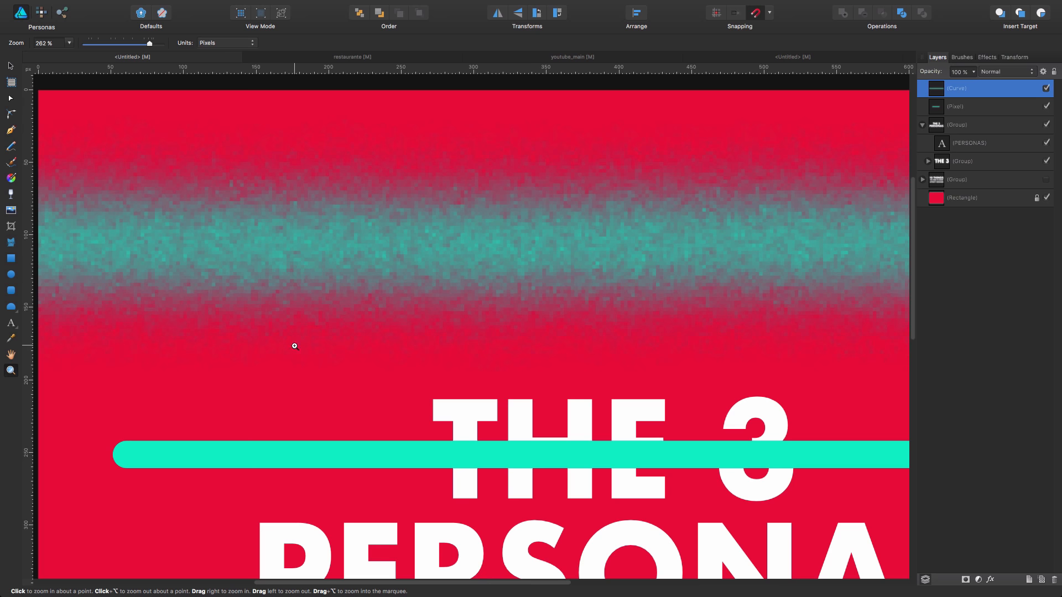
scroll(294, 346, down, 1)
drag(495, 324, 161, 332)
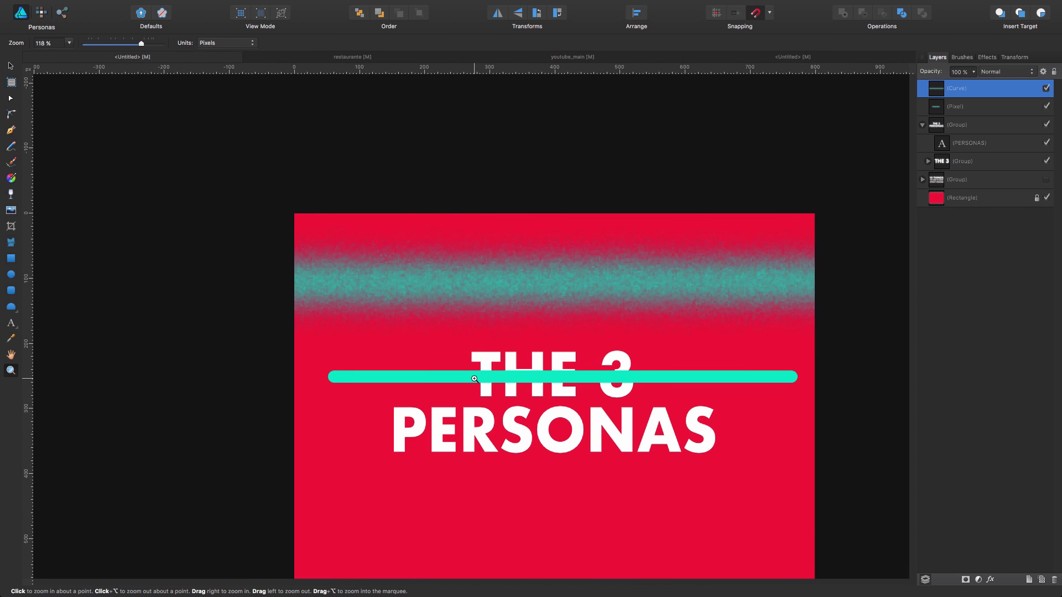
key(v)
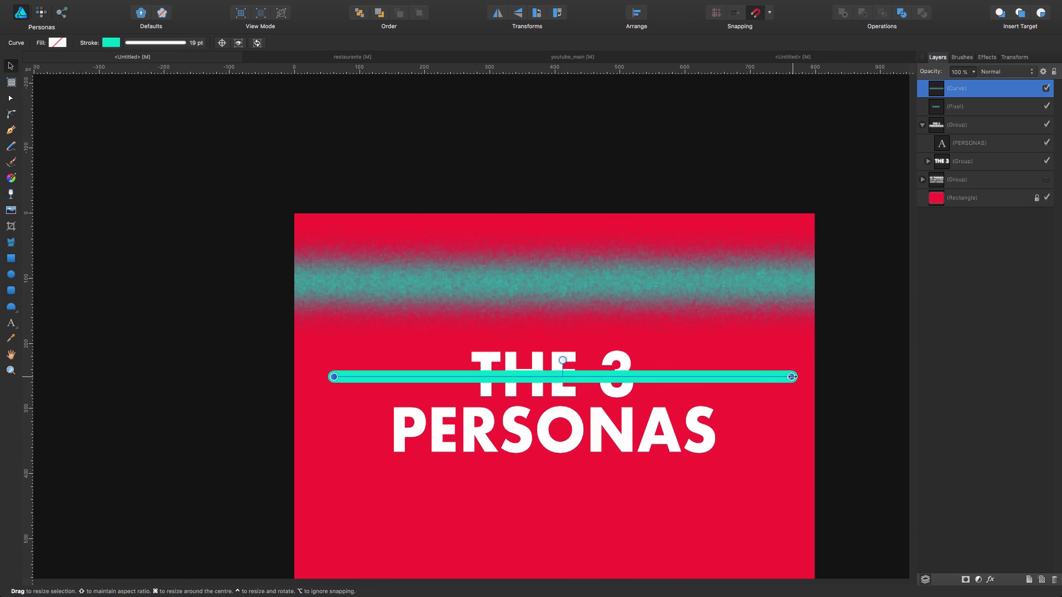
mouse_move(791, 378)
mouse_down()
mouse_move(417, 384)
mouse_move(979, 377)
mouse_move(535, 378)
mouse_move(787, 379)
mouse_move(710, 377)
mouse_up()
click(173, 48)
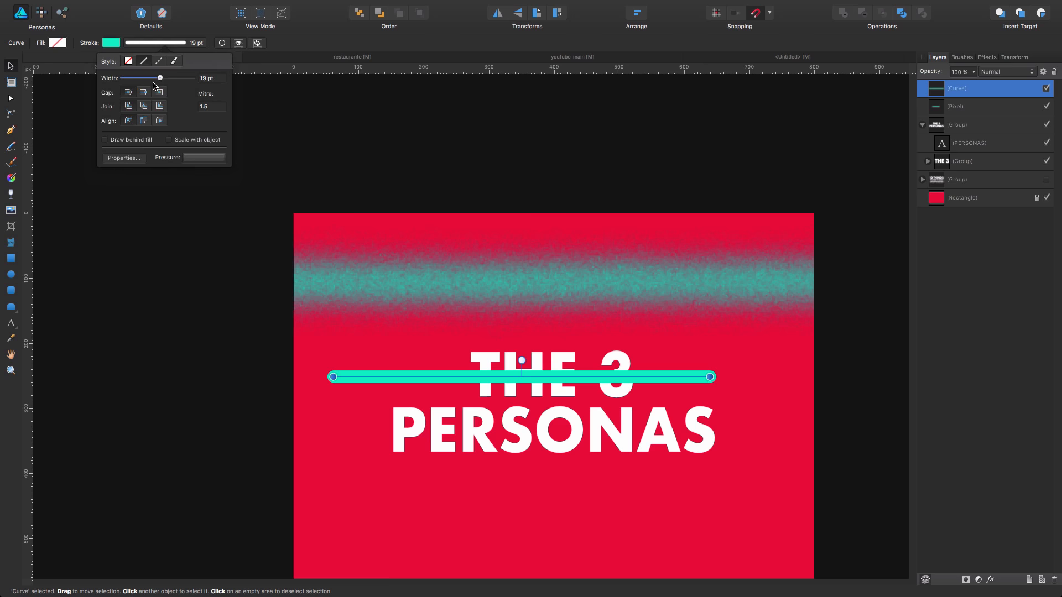
mouse_move(157, 79)
mouse_down()
mouse_move(191, 79)
mouse_move(180, 78)
mouse_up()
click(271, 250)
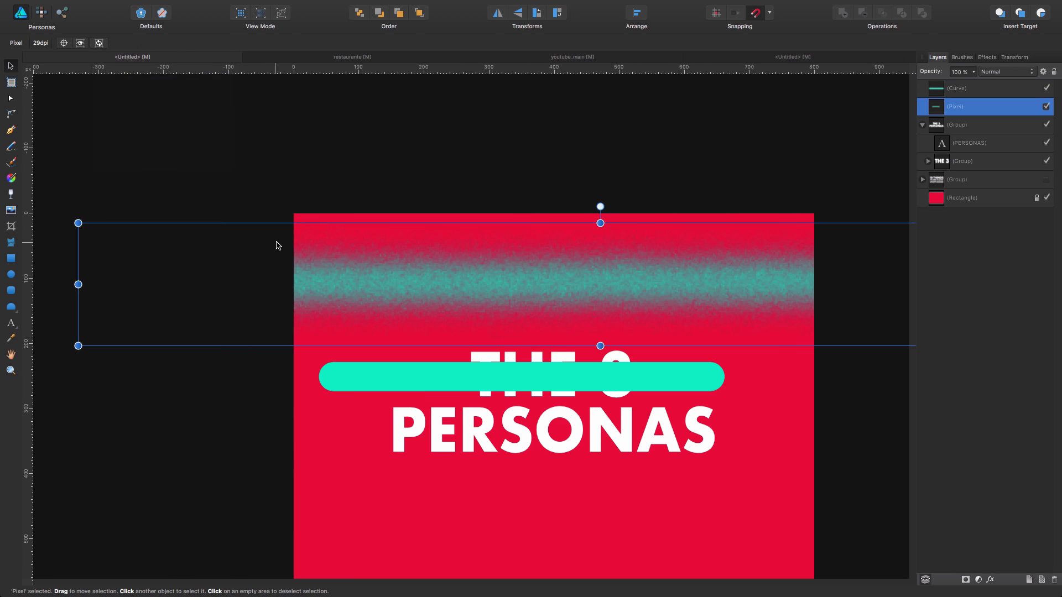
click(360, 189)
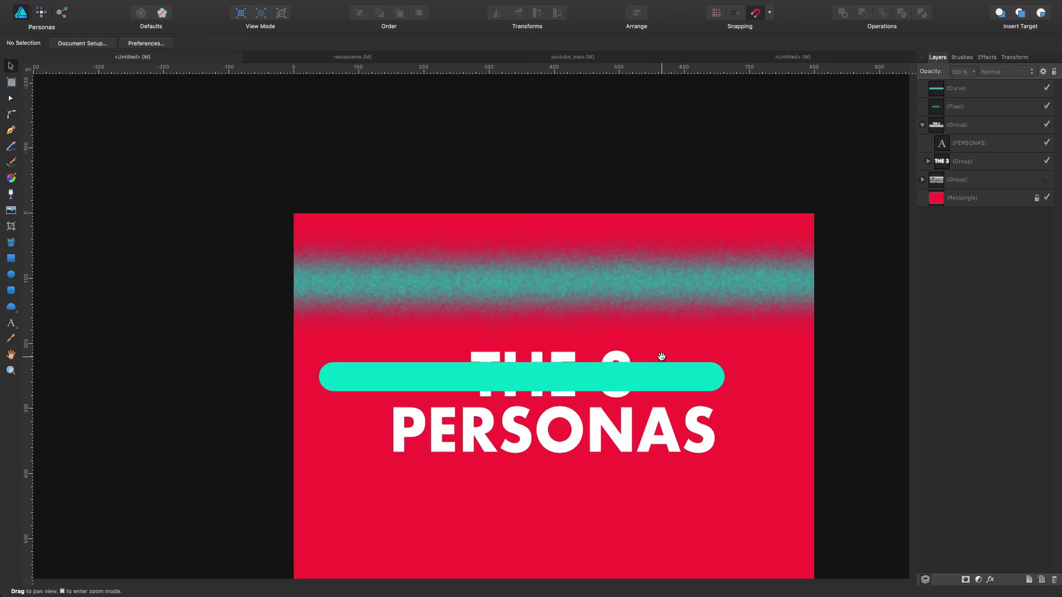
Step: Delete the teal vector line and the painted pixel stroke, leaving only the title on the red background
drag(661, 360, 579, 289)
click(576, 302)
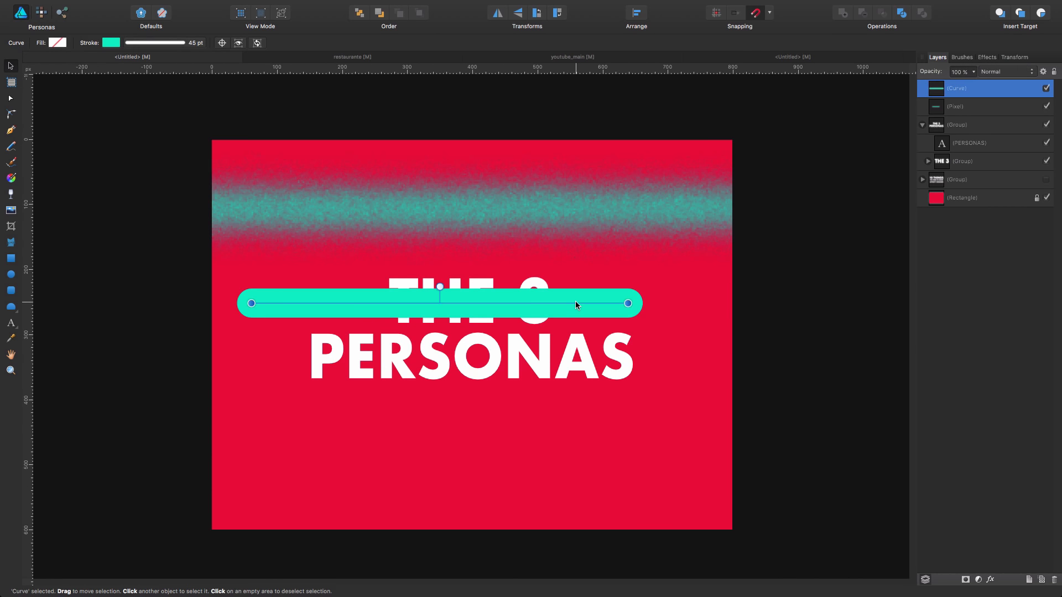
key(Delete)
click(563, 214)
key(Delete)
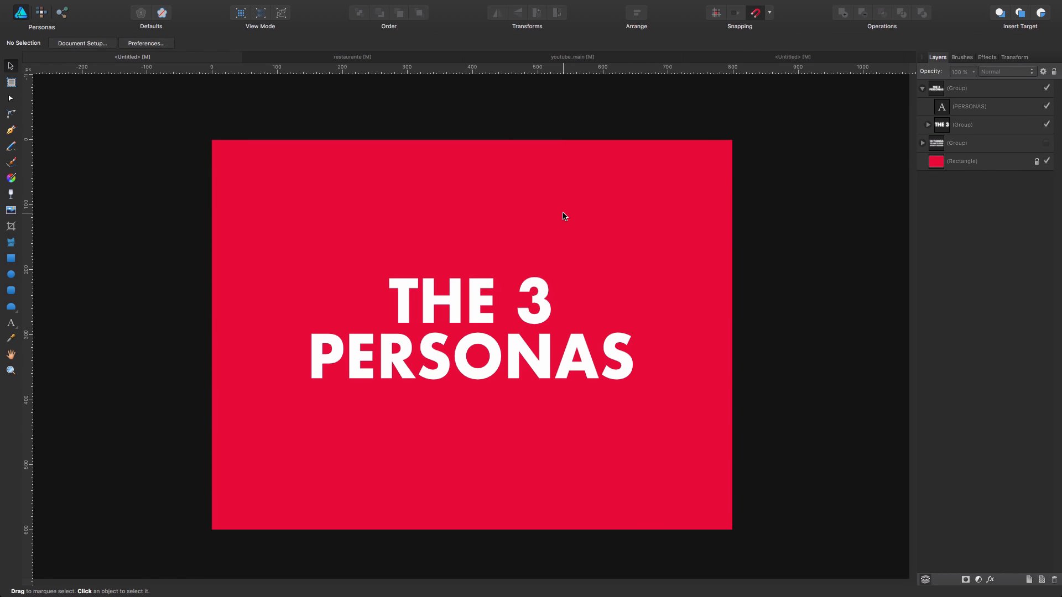
Step: Export the whole document as an 800 × 600 px PNG with the PNG-24 preset and bilinear resampling
scroll(559, 308, down, 2)
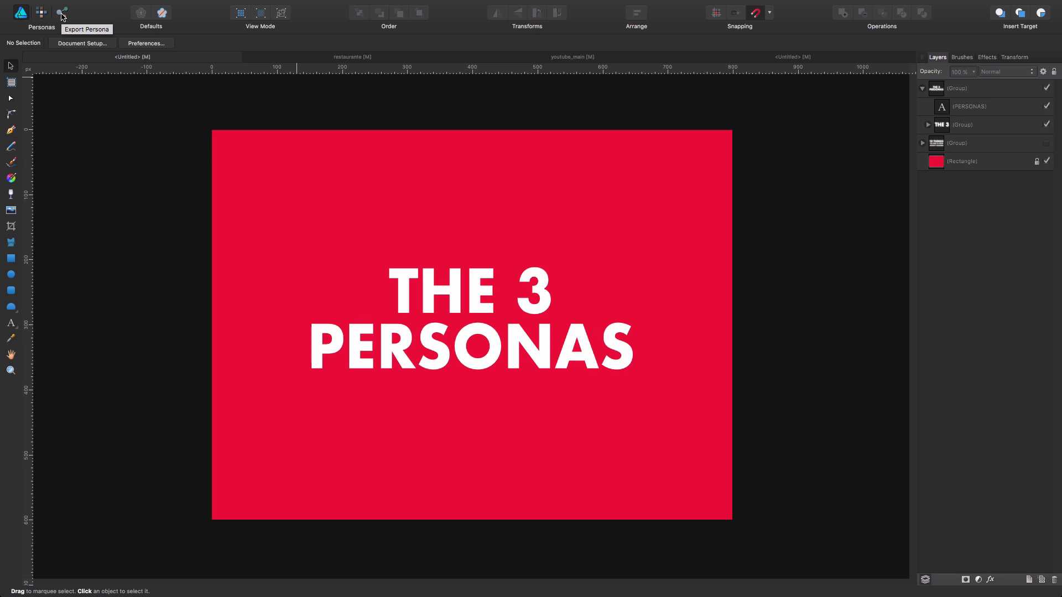
mouse_move(65, 2)
click(111, 7)
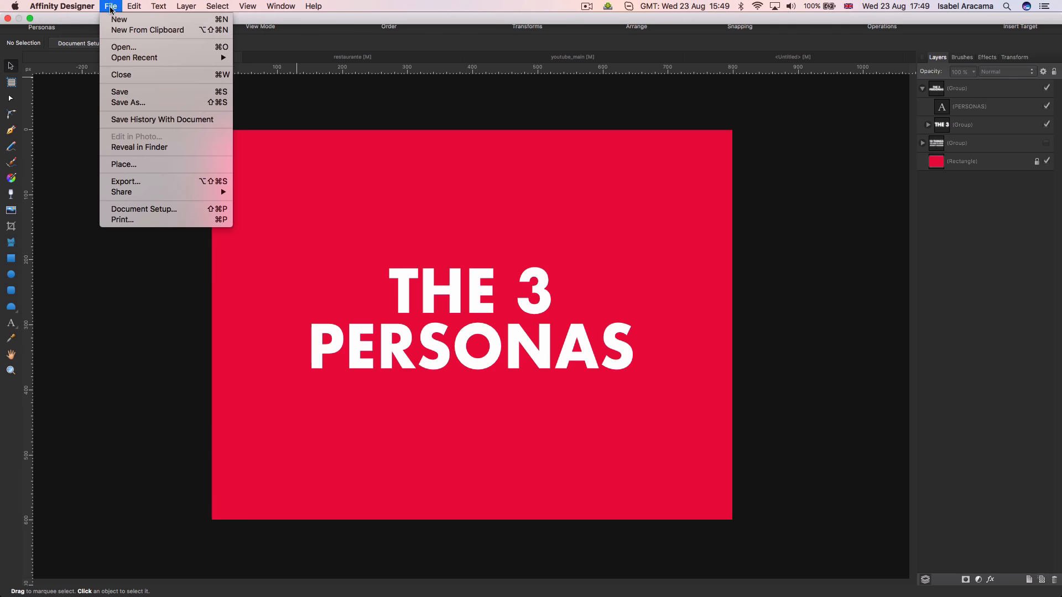
click(134, 184)
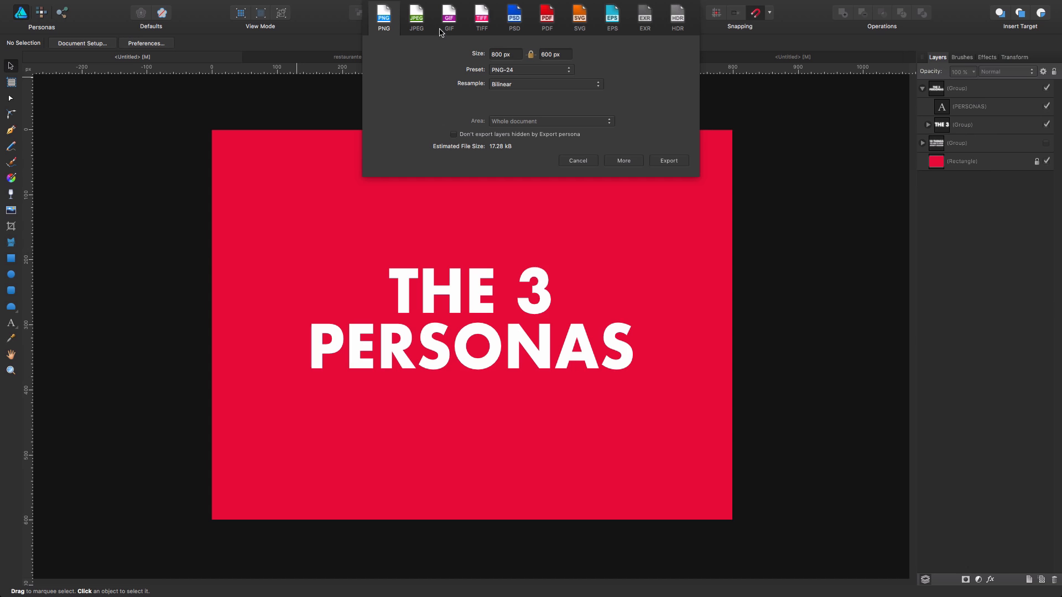
click(668, 162)
Step: Switch to the Export Persona, draw a 319 × 95 px slice around "THE 3", and name it "the 3"
click(62, 16)
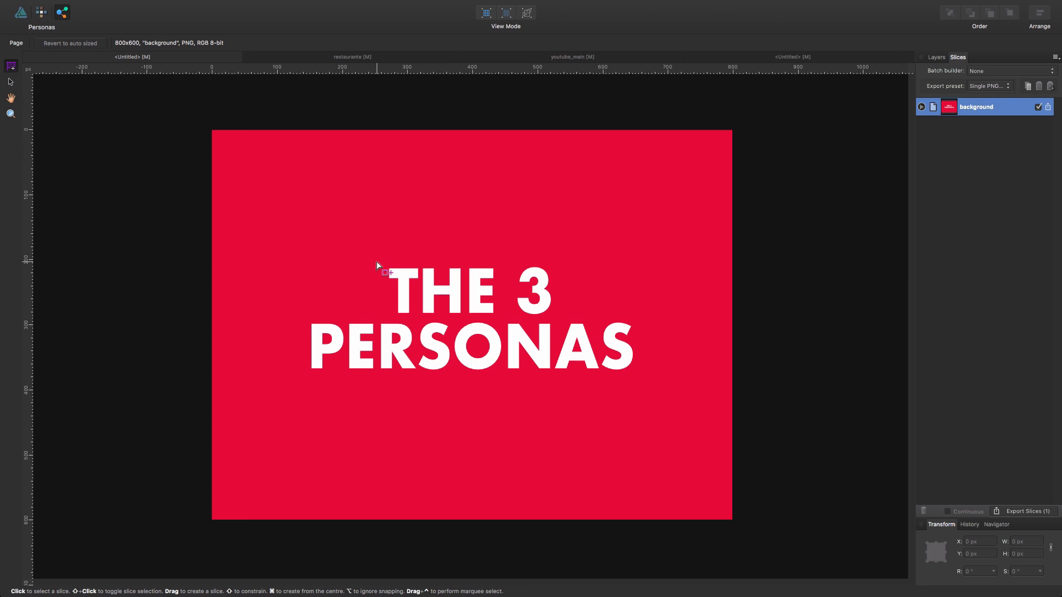
drag(373, 258, 576, 313)
drag(575, 319, 575, 318)
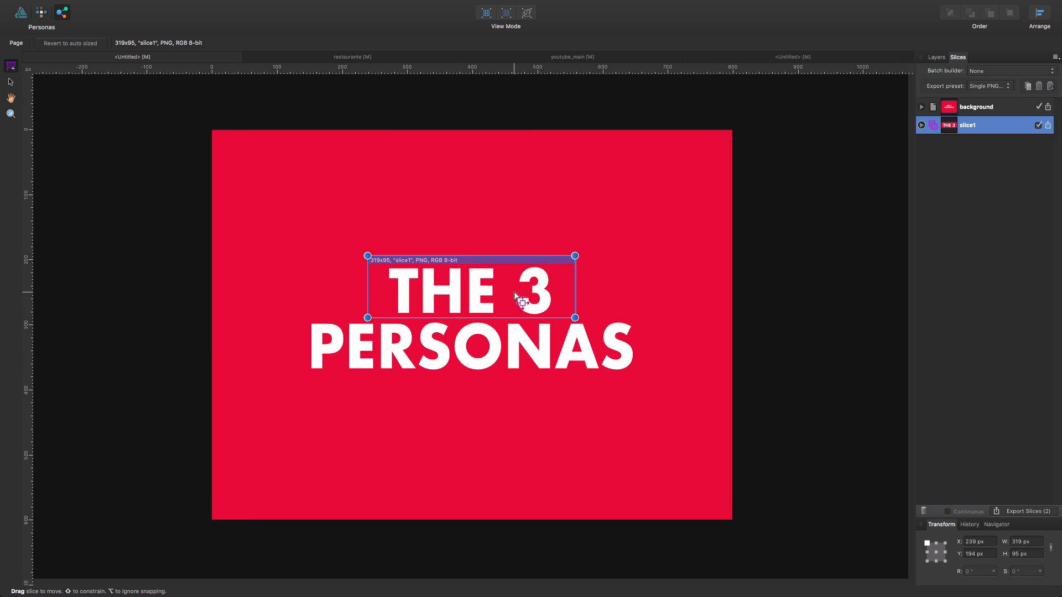
double_click(969, 127)
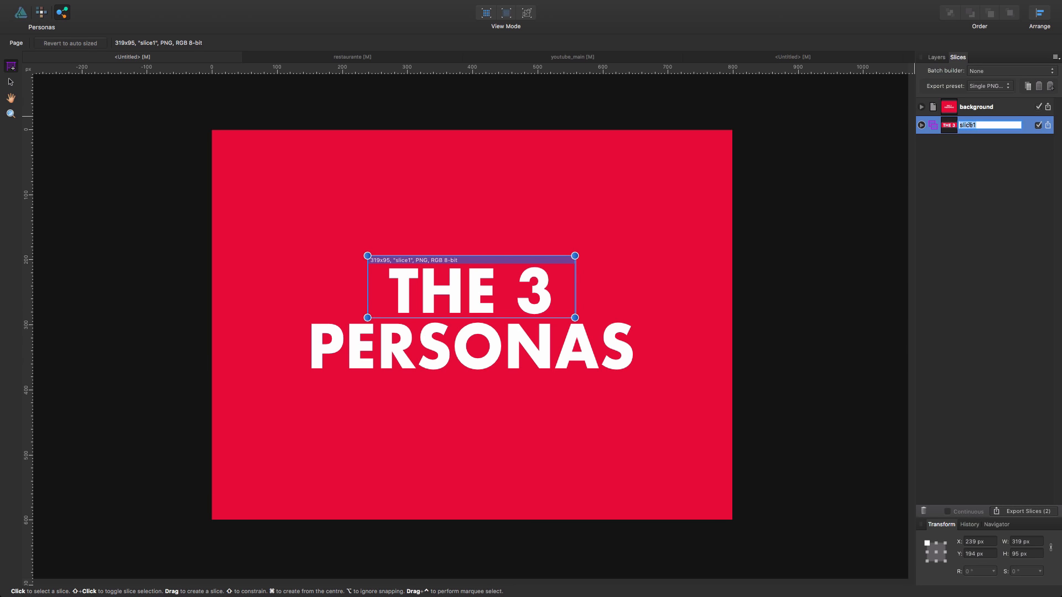
text(the 3)
key(Return)
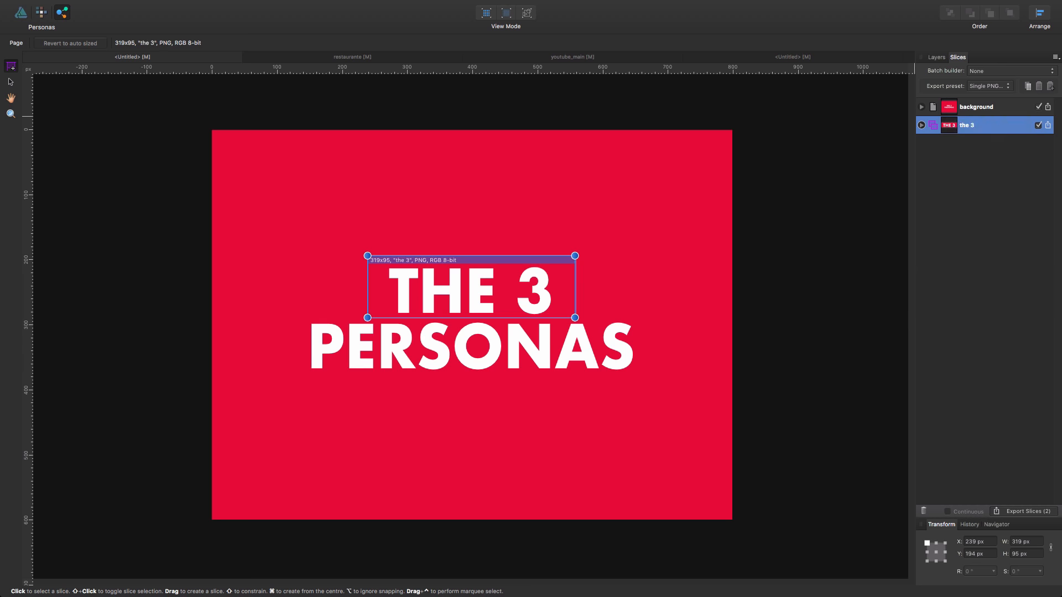
Step: Exclude the background slice from the export and add 2x and 3x PNG sizes to the slice "the 3"
click(1038, 108)
click(1024, 127)
click(921, 125)
click(946, 179)
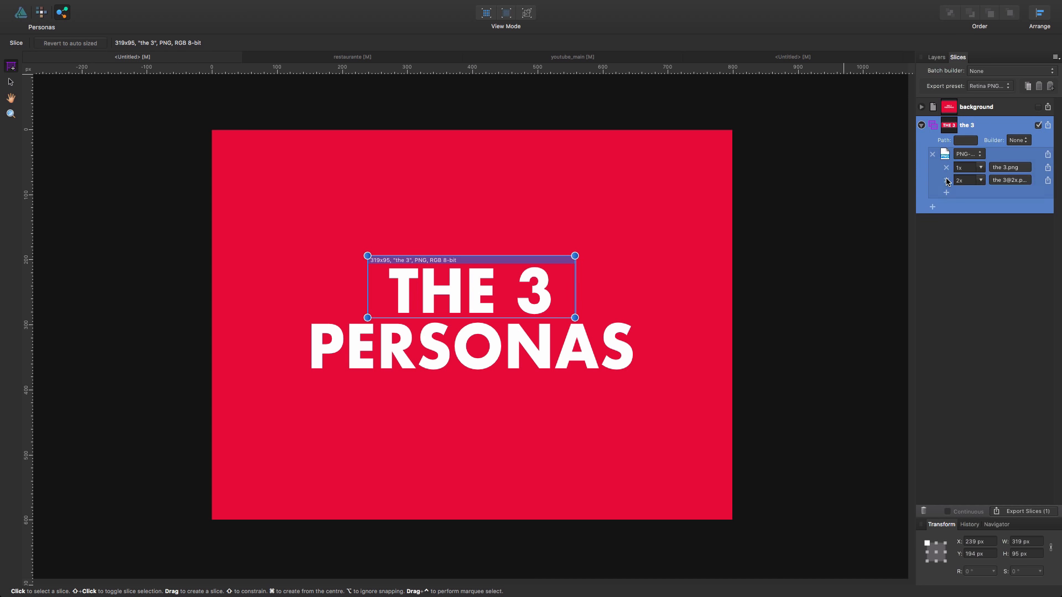
click(947, 193)
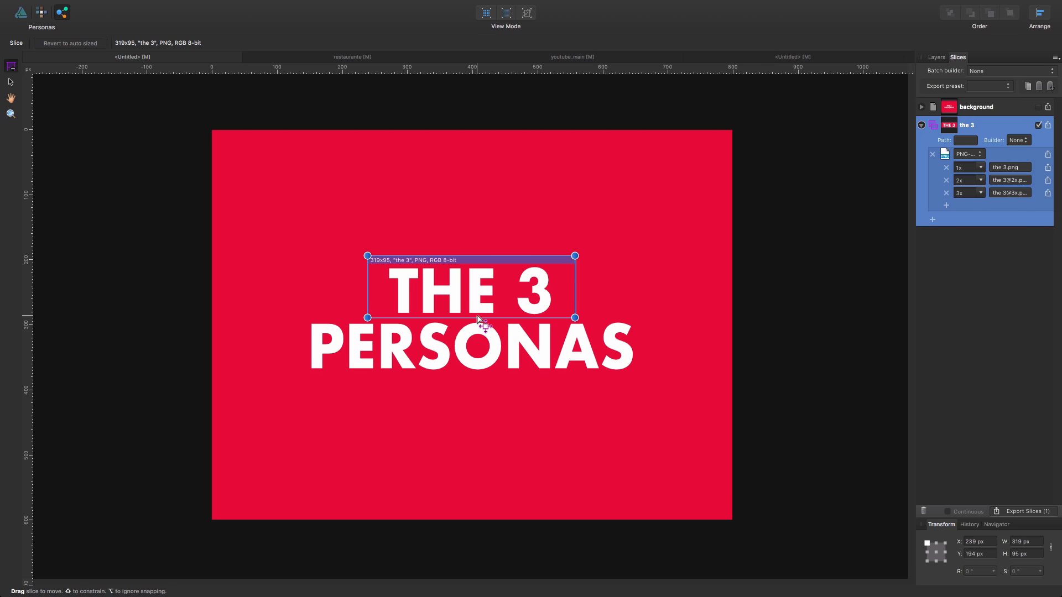
Step: Open the export settings for the whole document
mouse_move(77, 2)
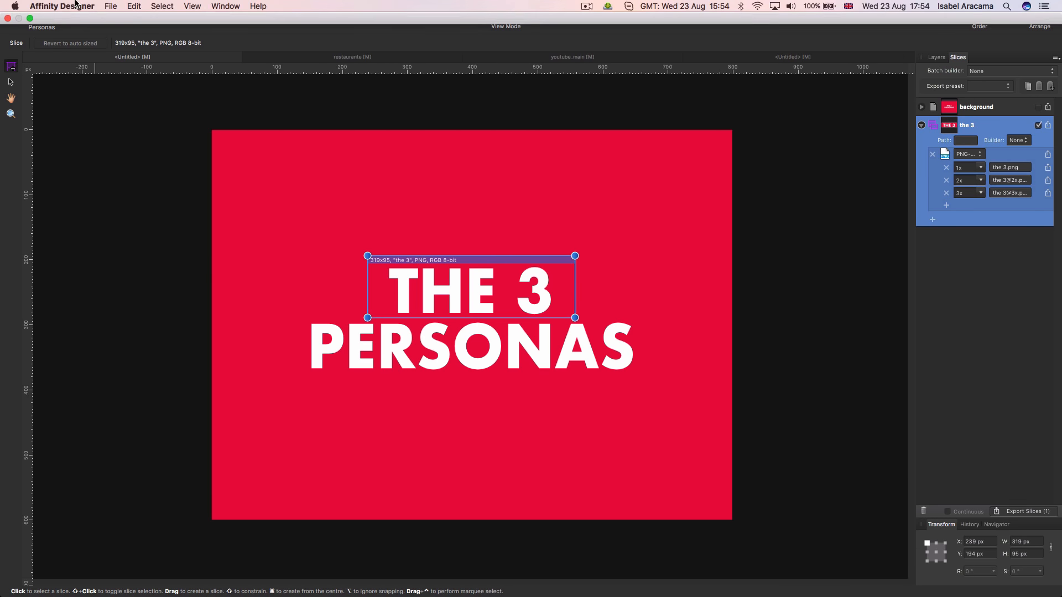
click(111, 8)
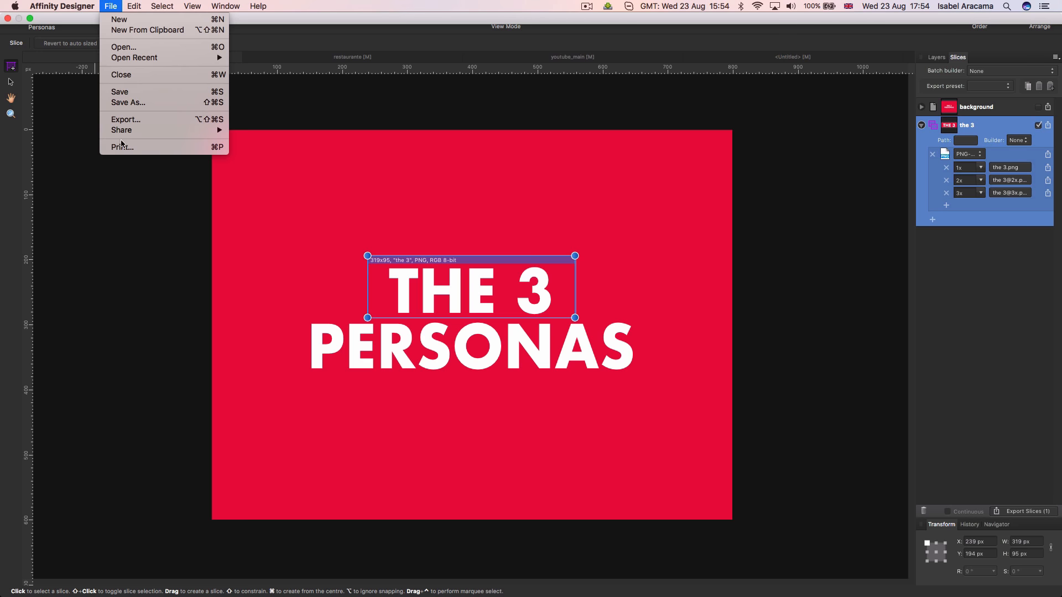
click(123, 124)
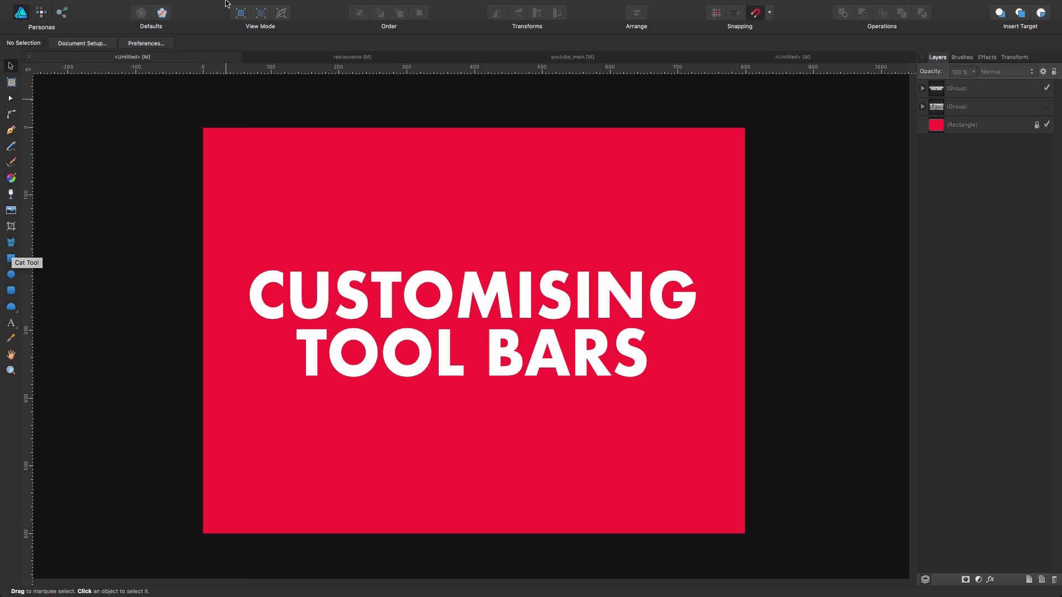
Step: Start customising the tools panel and try its layout with 3 and 4 columns
click(248, 6)
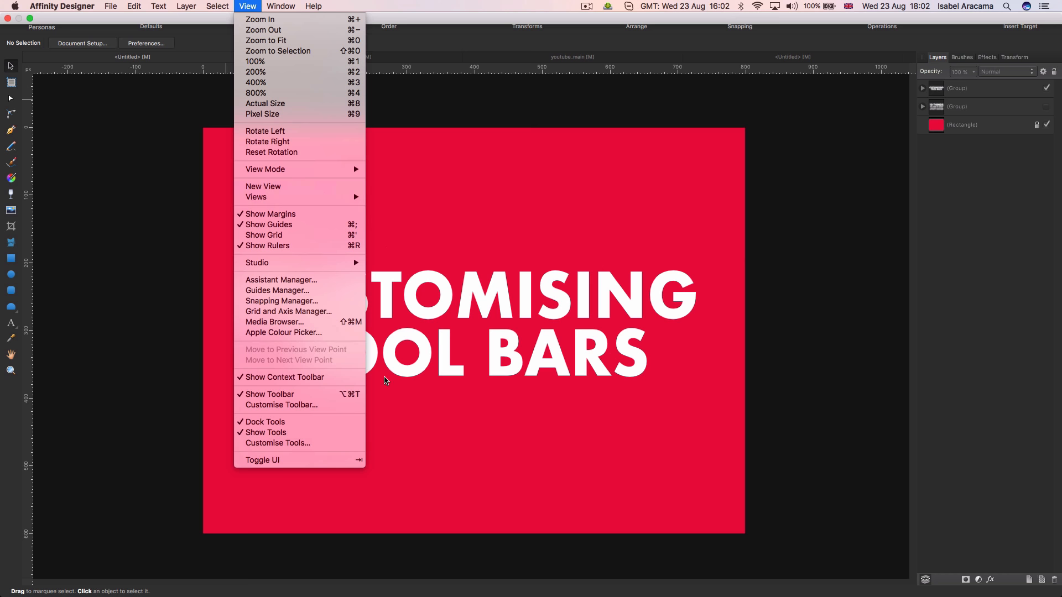
click(273, 442)
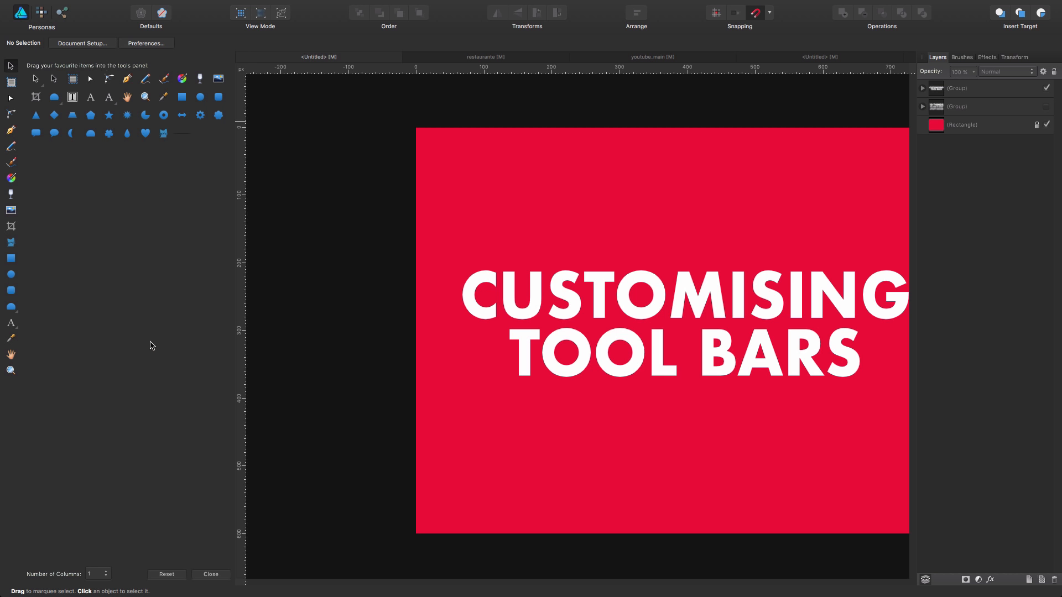
click(105, 574)
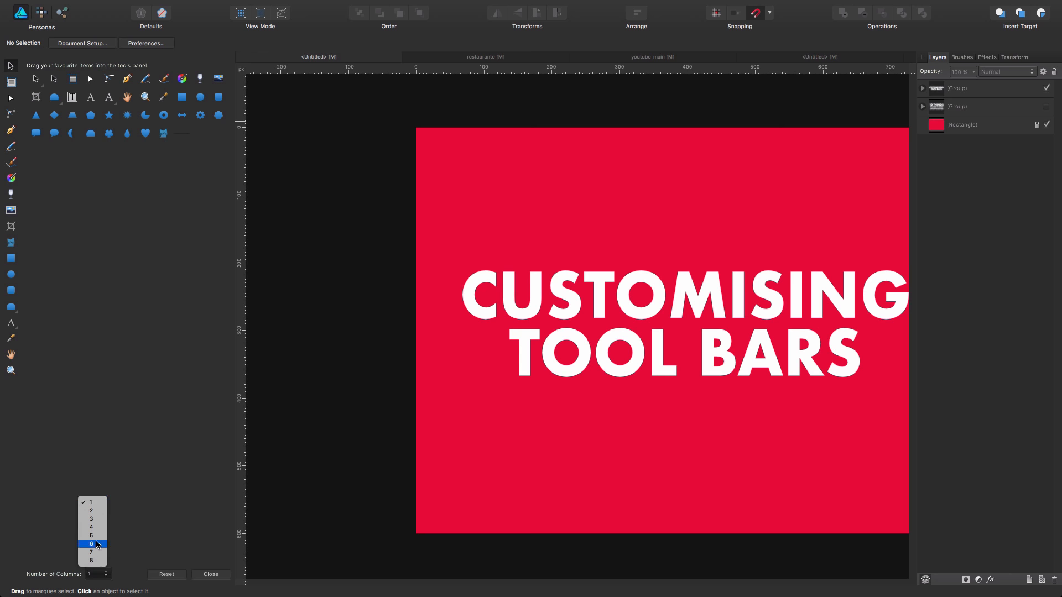
click(96, 520)
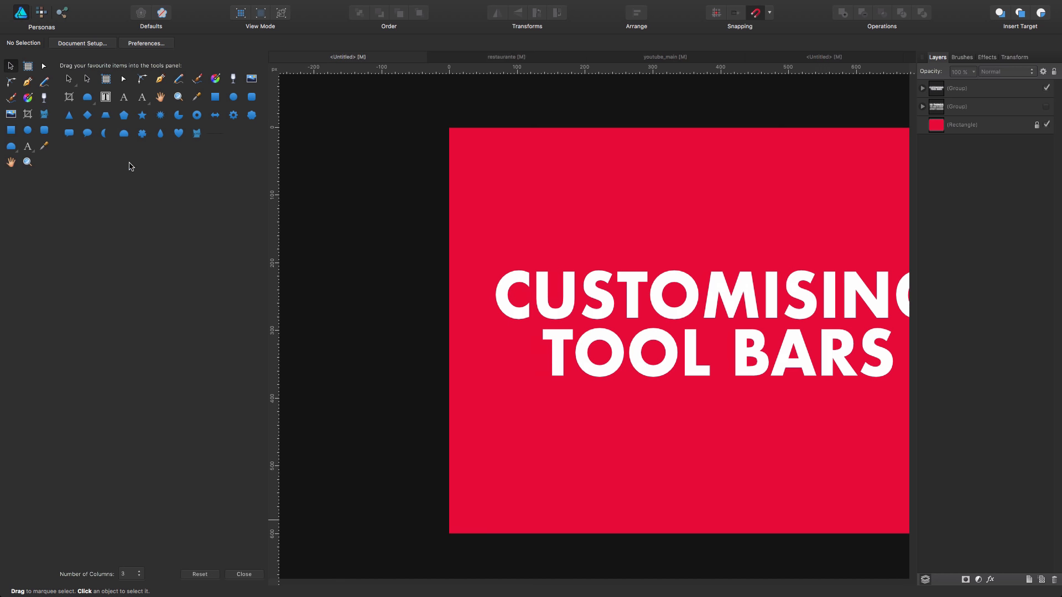
click(123, 573)
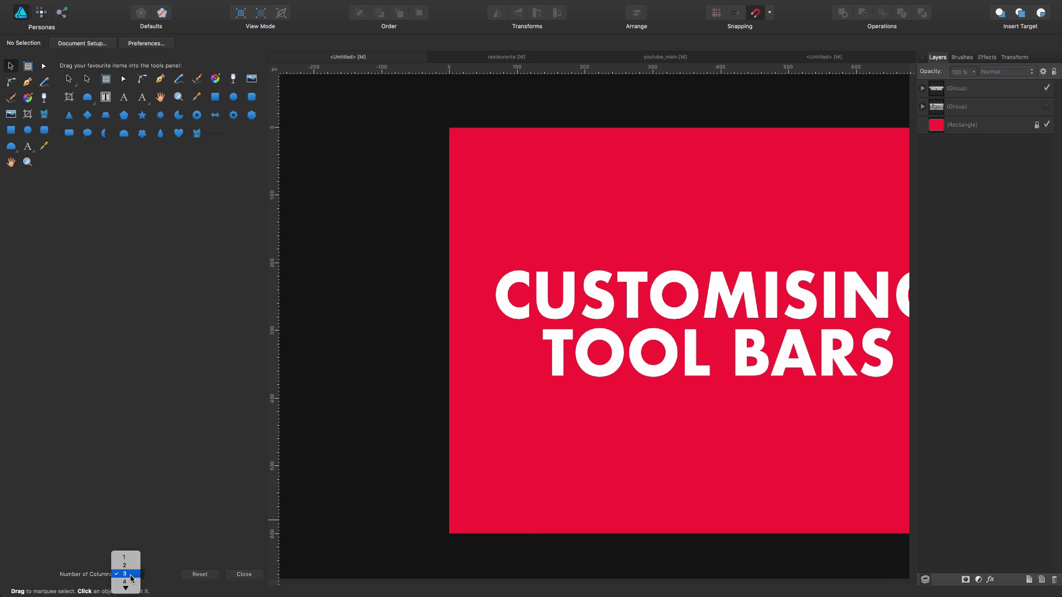
click(131, 582)
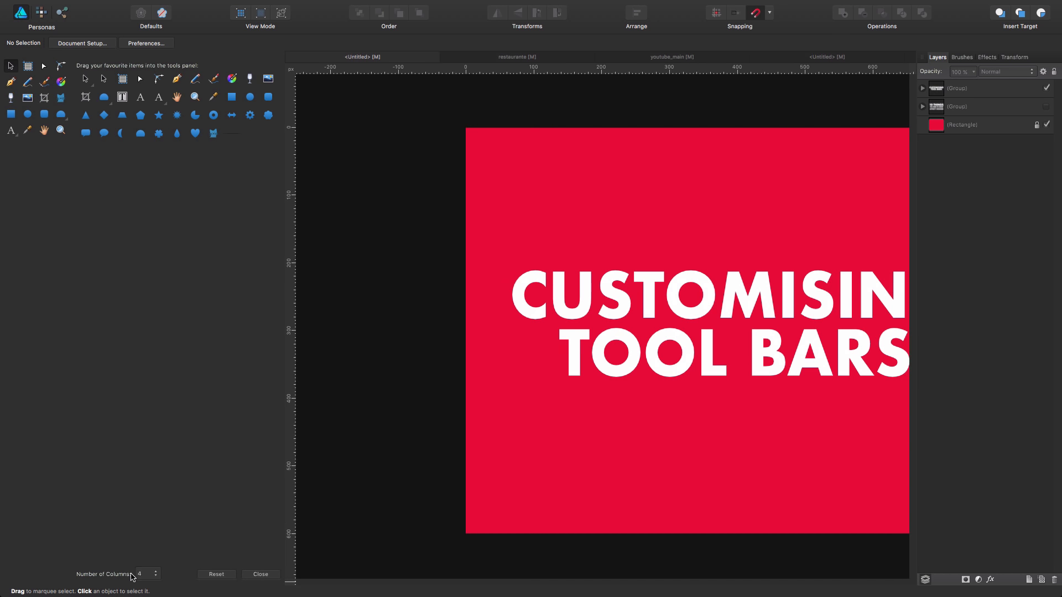
Step: Reset the tools panel to its default set of tools and arrange it in 1 column
click(218, 577)
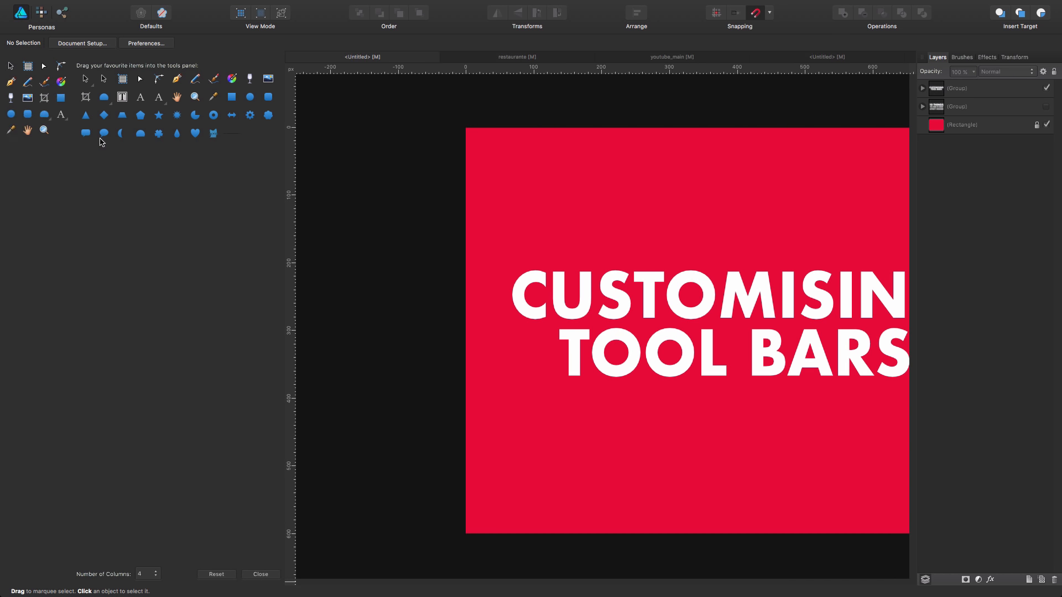
click(156, 574)
click(145, 549)
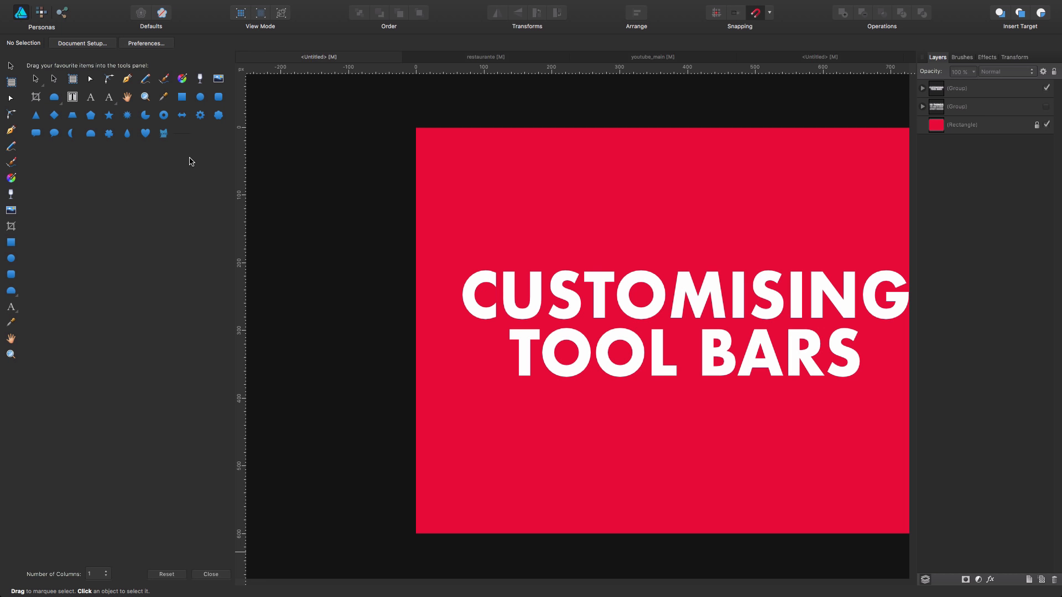
Step: Try adding the Cat Tool to the tools panel, remove it again, and finish customising the tools
drag(164, 132, 11, 241)
drag(11, 242, 148, 231)
click(212, 575)
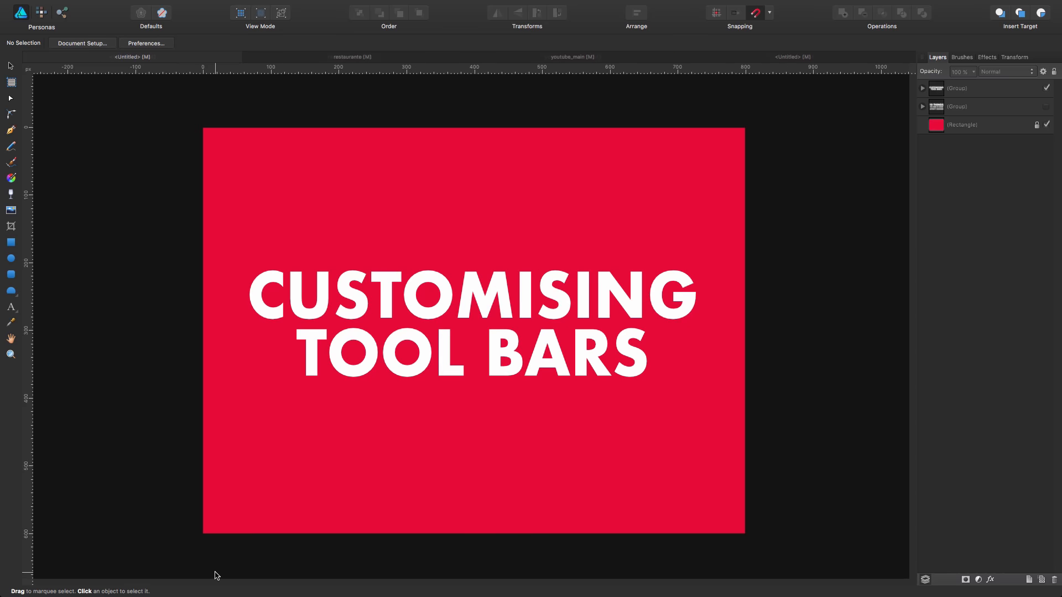
Step: Customise the toolbar by adding a second Insert Target group beside Arrange, remove that group again, and finish customising
click(248, 6)
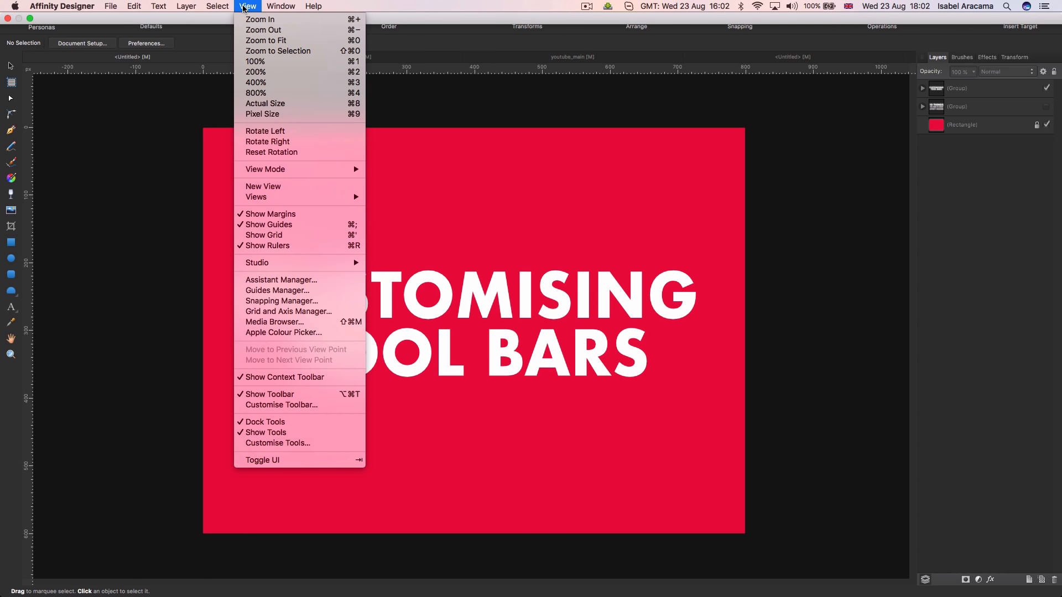
click(315, 405)
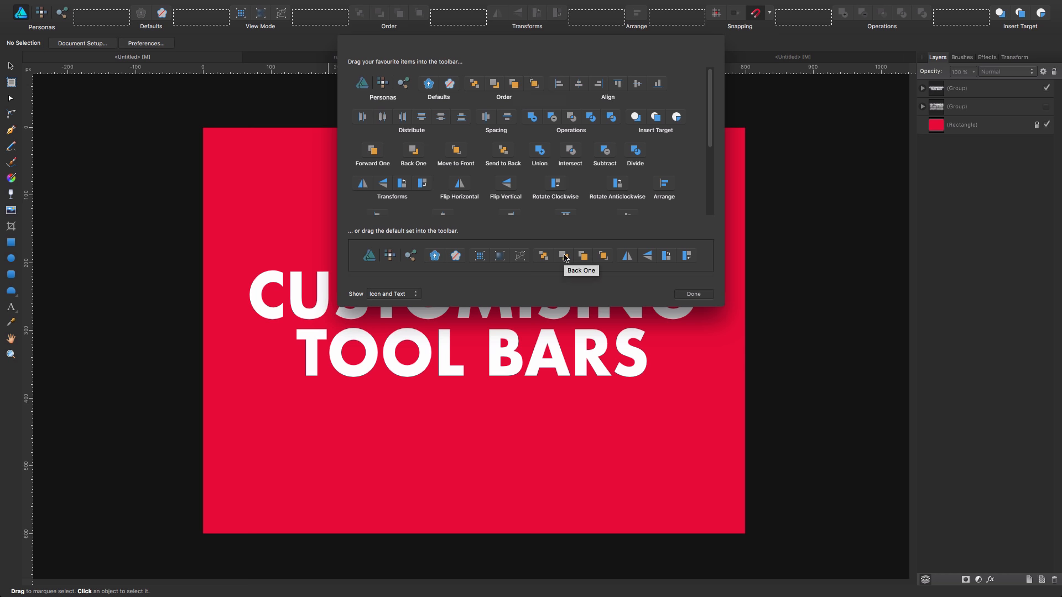
drag(655, 117, 670, 22)
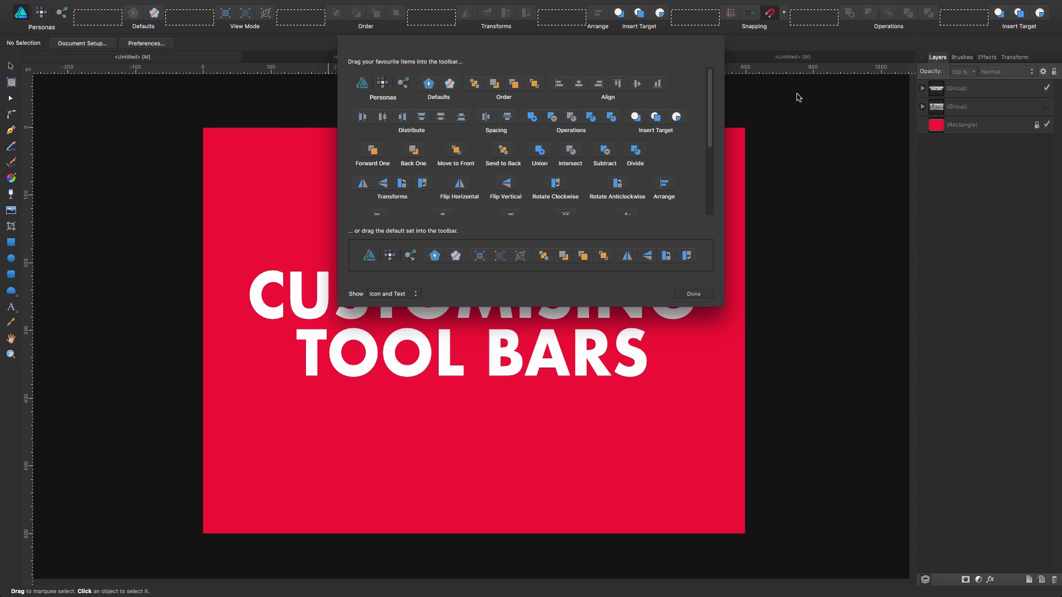
drag(636, 13, 815, 244)
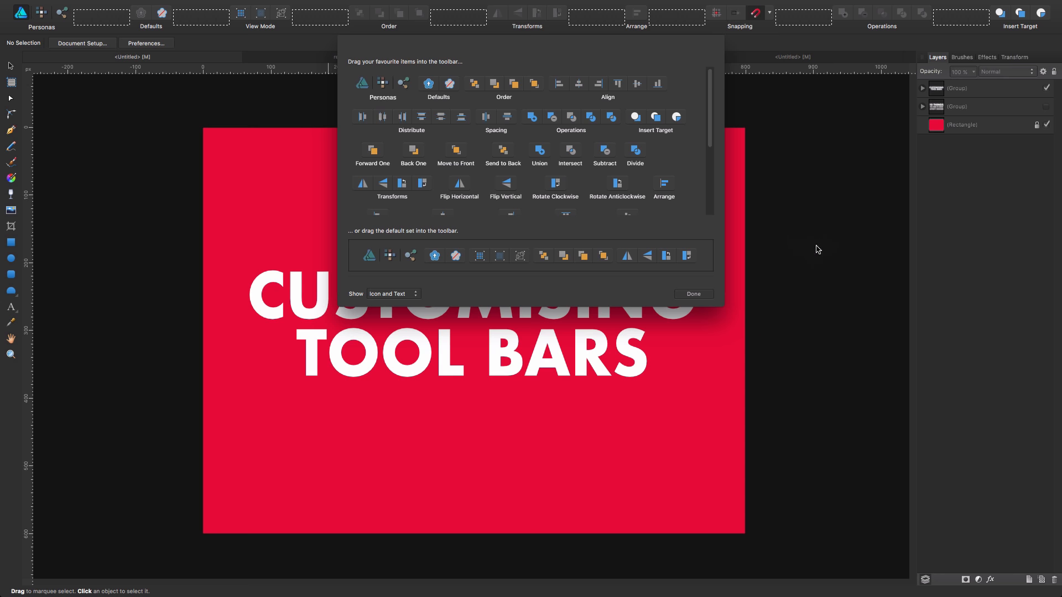
click(699, 293)
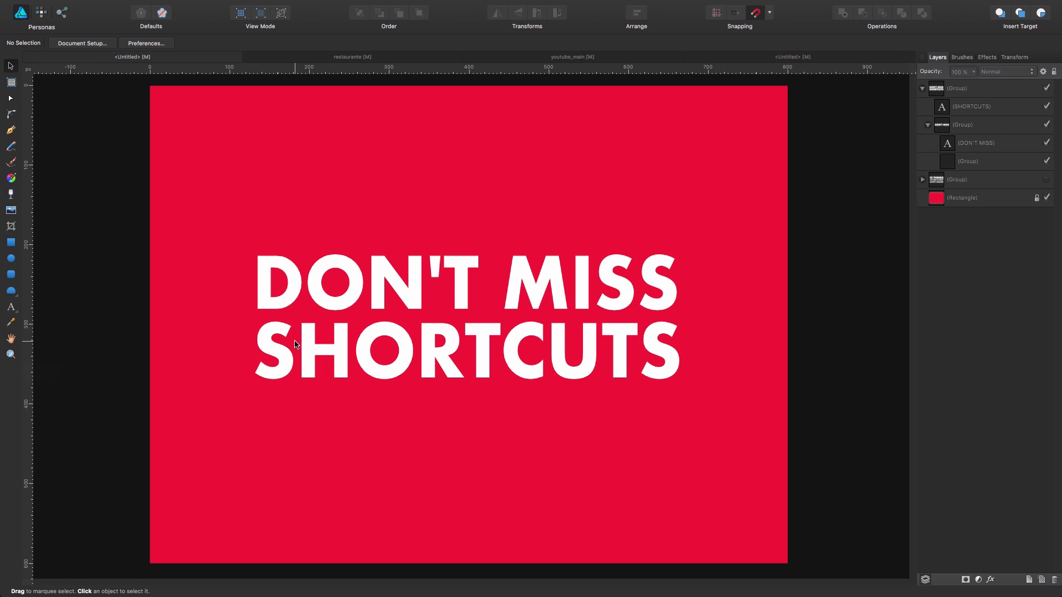
Step: Switch to the Zoom tool and back to the Move tool, and zoom out on the "DON'T MISS SHORTCUTS" page
key(z)
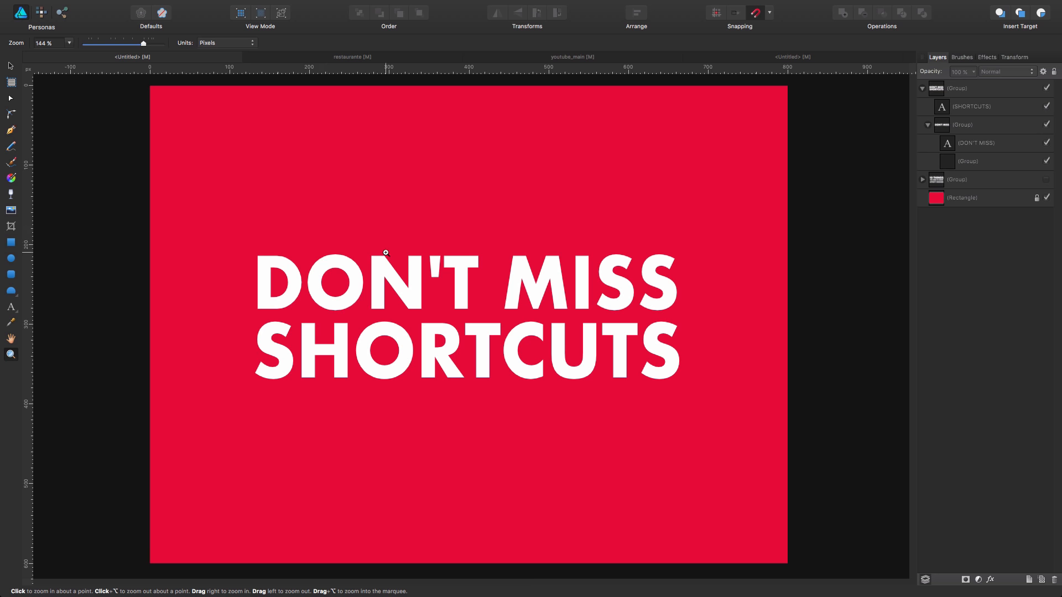
key(v)
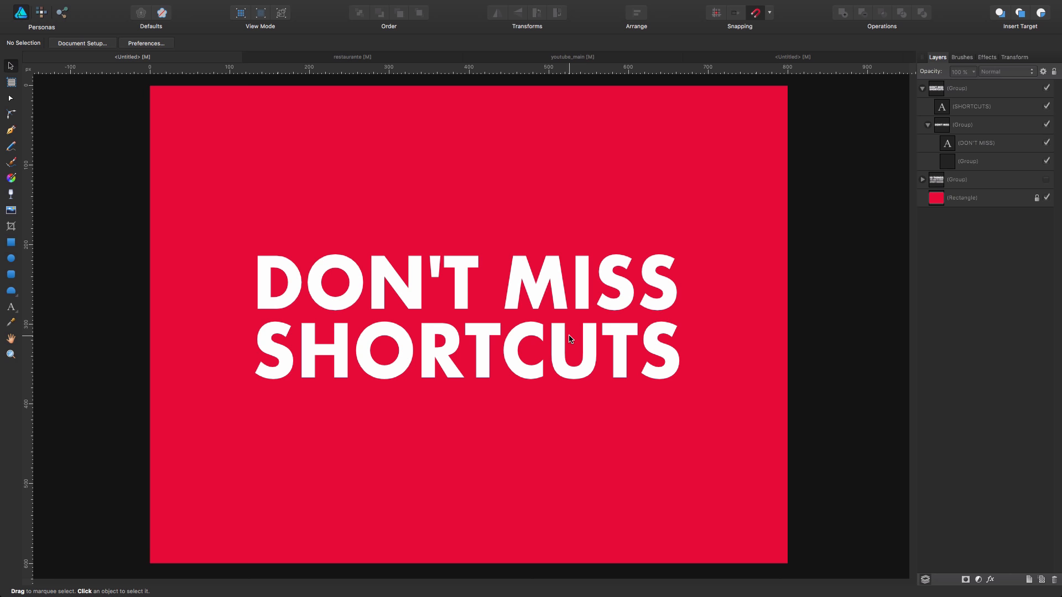
key(super+minus)
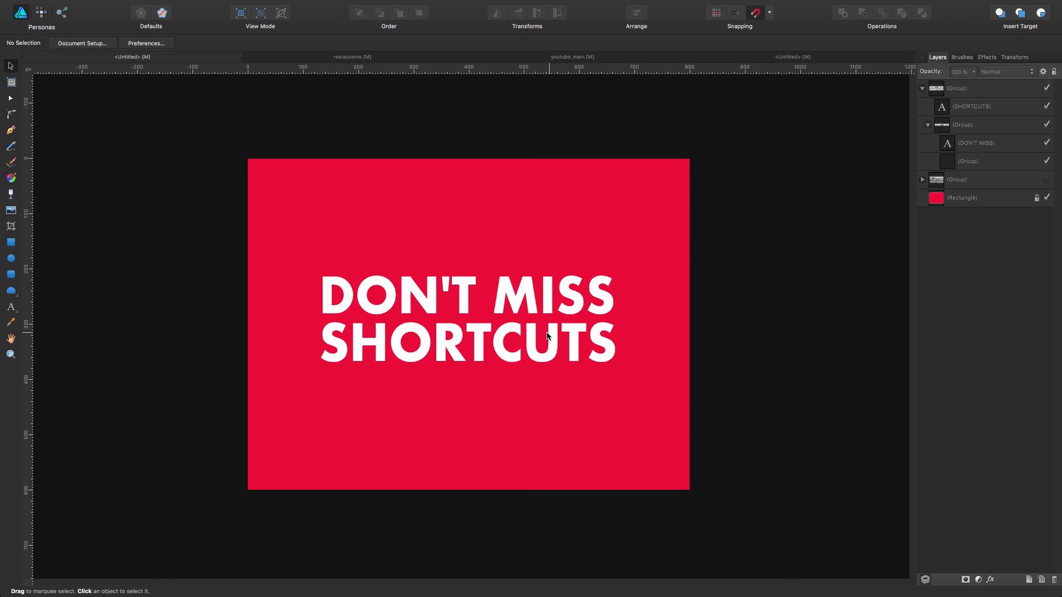
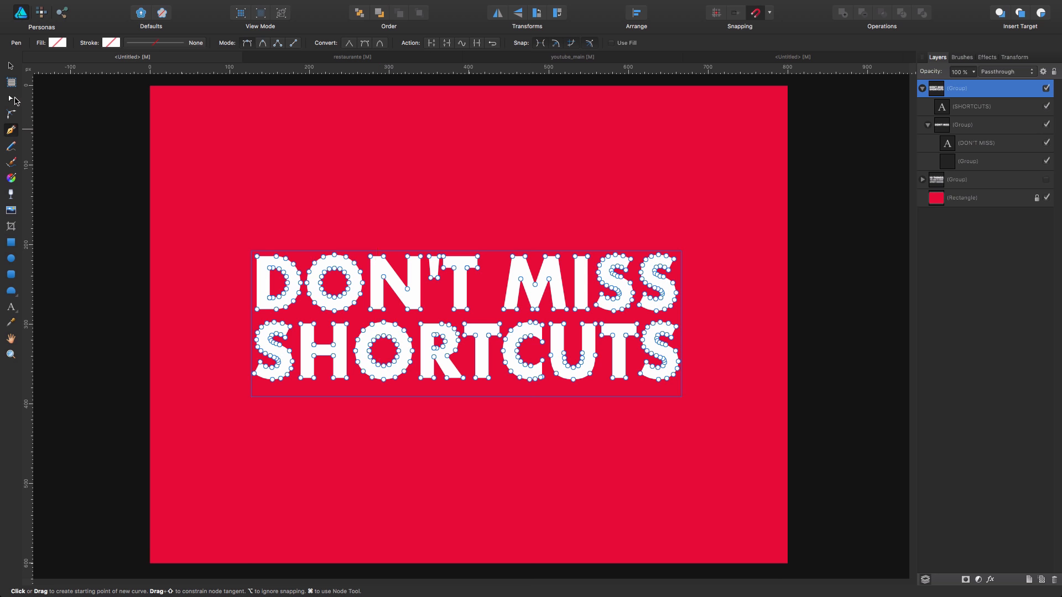
Step: Switch from the Node tool to the Move tool, try moving the title group upward, undo the move, and deselect the group
key(a)
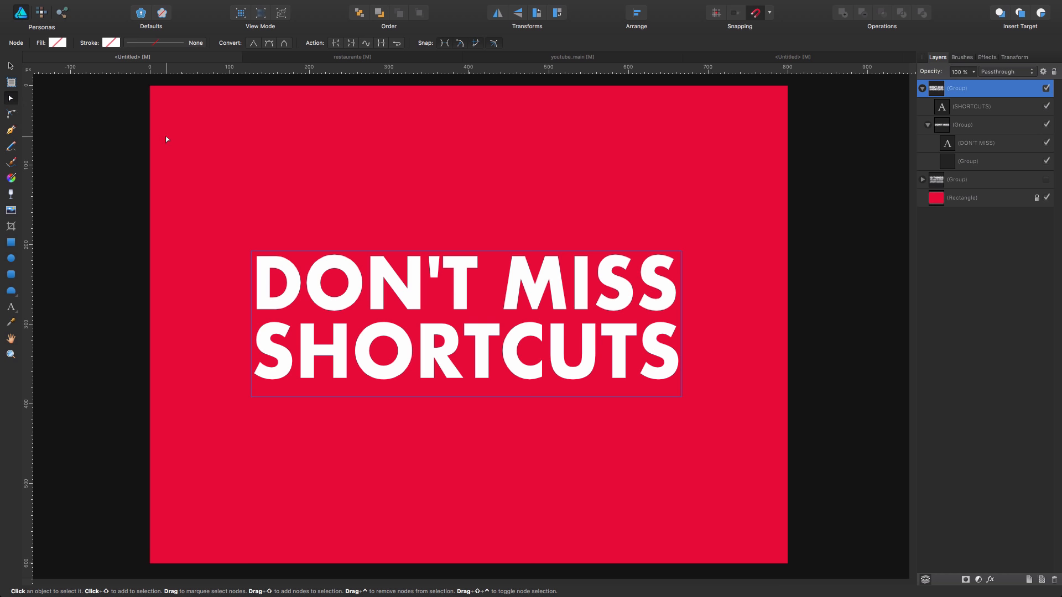
key(v)
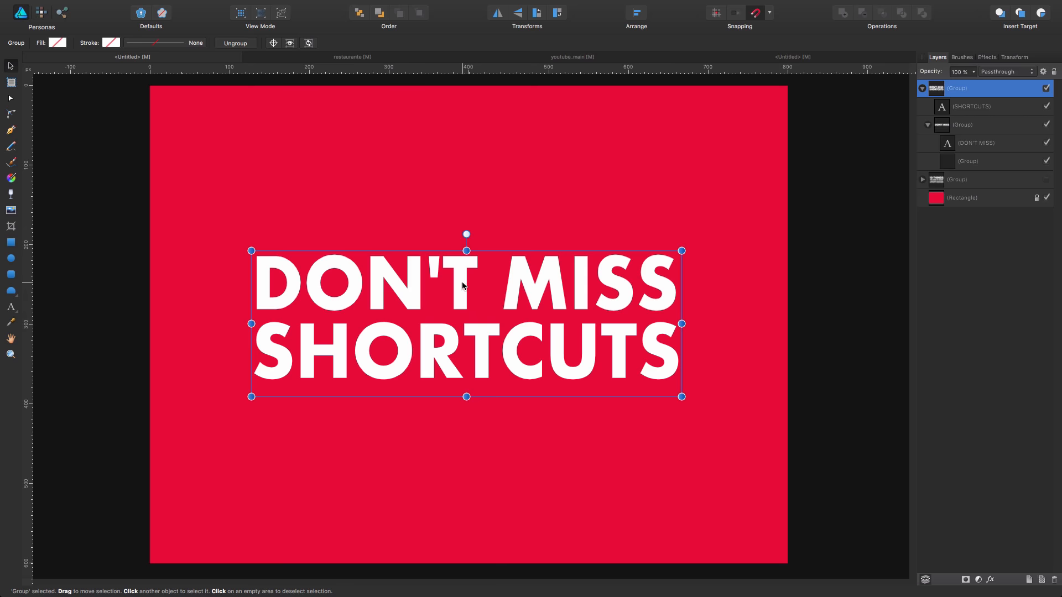
drag(472, 282, 449, 203)
key(super+z)
click(476, 189)
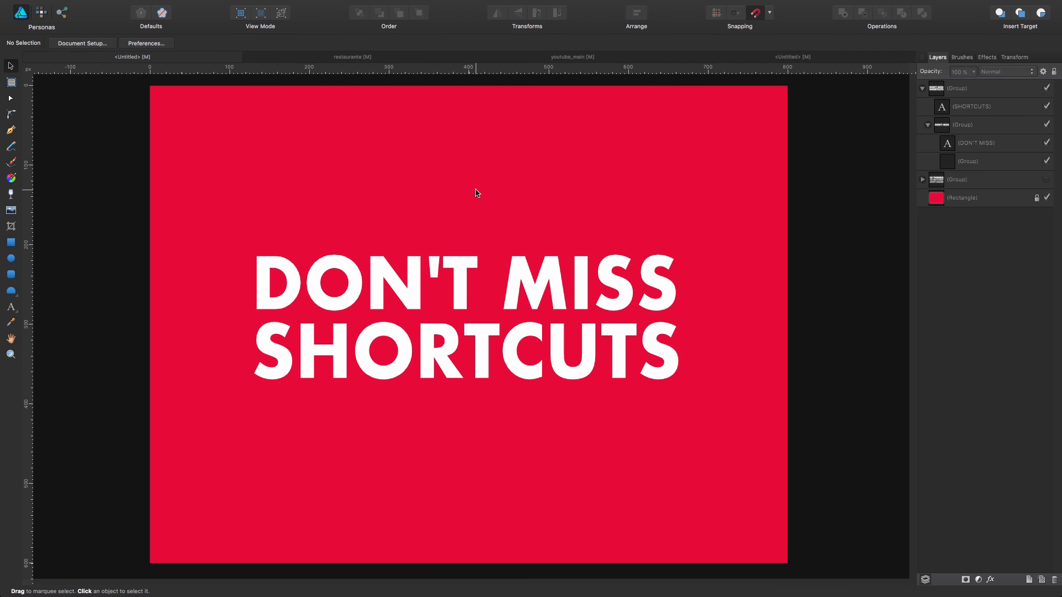
Step: Draw a blue rectangle about 165 × 101 px above the title and remove its stroke
click(10, 243)
mouse_move(235, 133)
mouse_down()
mouse_move(347, 213)
mouse_move(412, 243)
mouse_move(376, 221)
mouse_up()
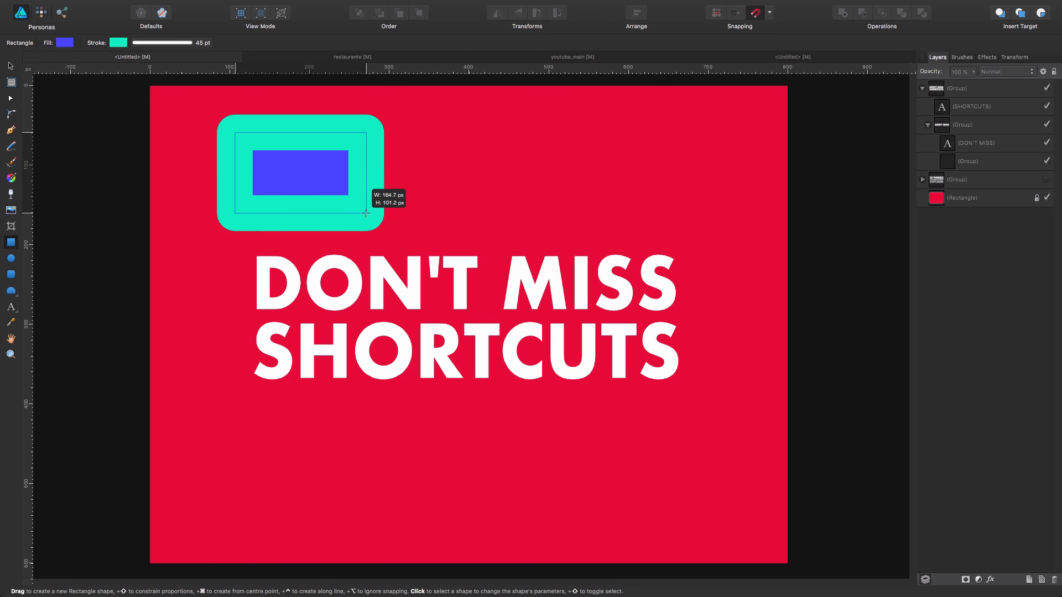
click(123, 45)
click(122, 56)
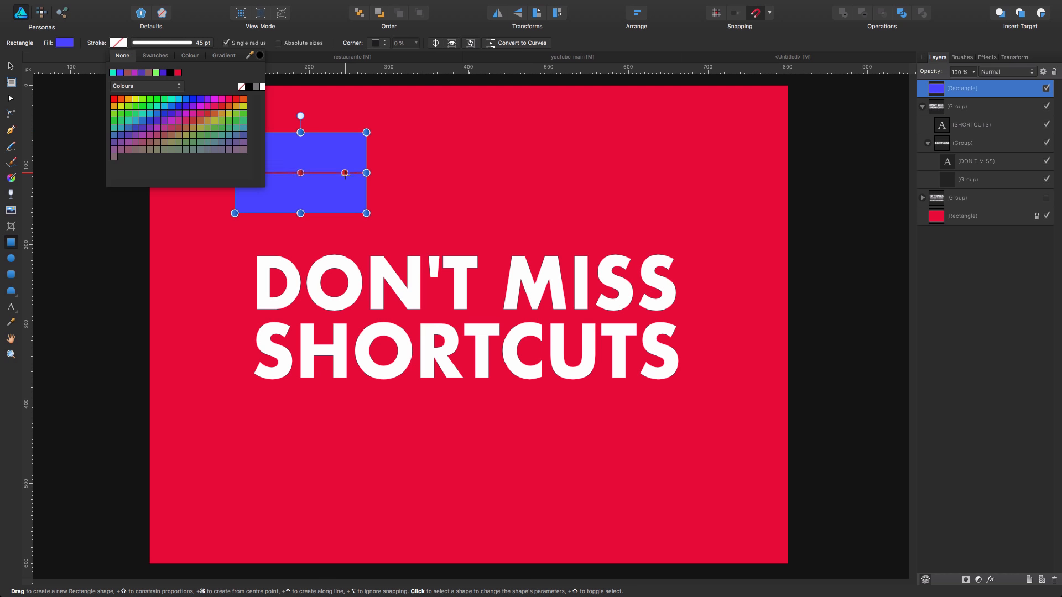
Step: Draw a second, wider blue rectangle overlapping the first and arrange the two side by side above the title
drag(326, 159, 532, 234)
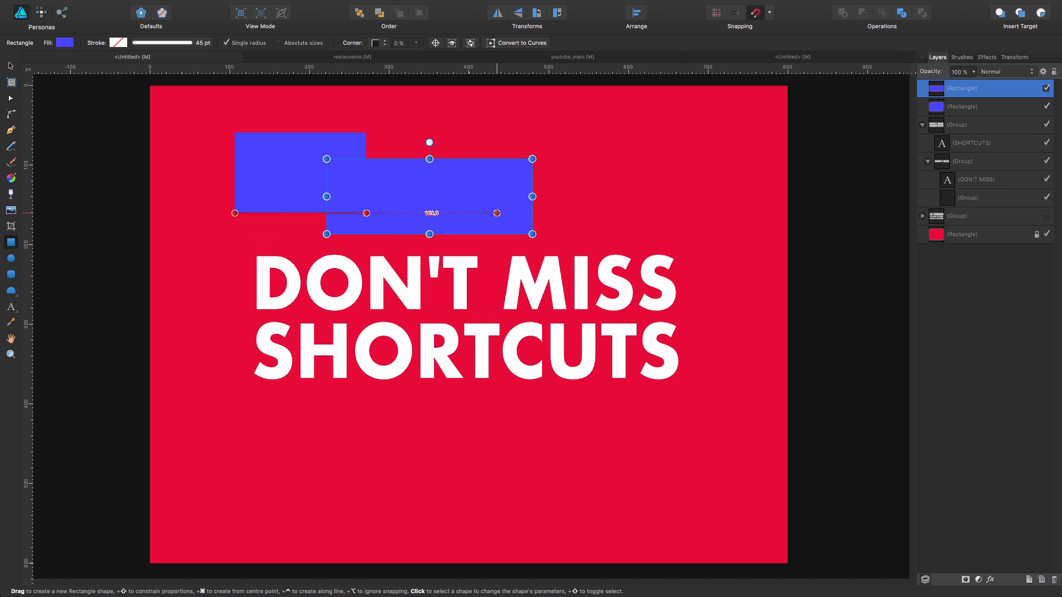
key(v)
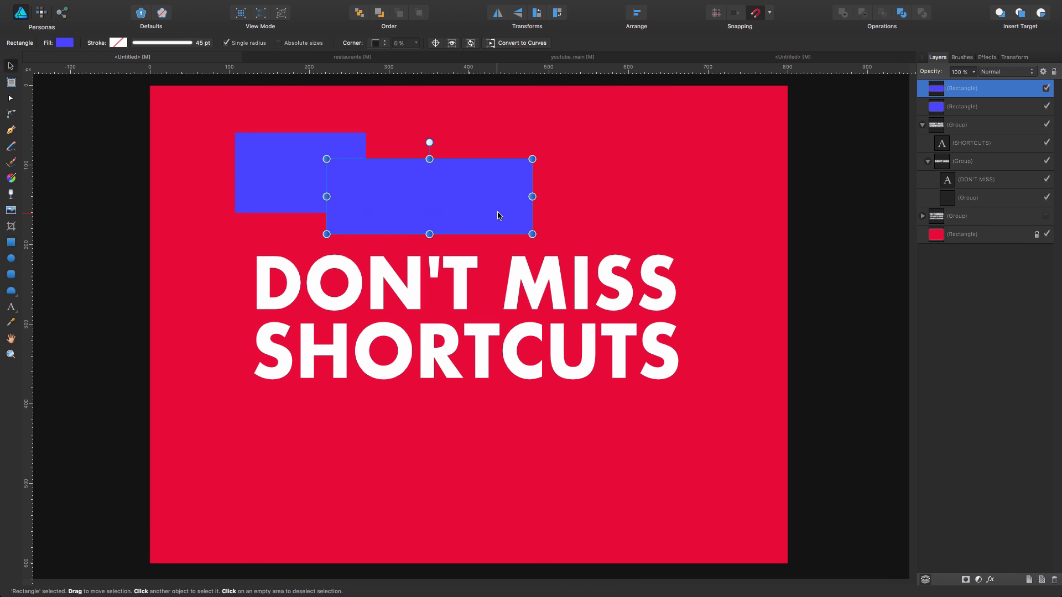
drag(519, 190, 575, 178)
drag(357, 166, 320, 189)
click(512, 165)
click(388, 230)
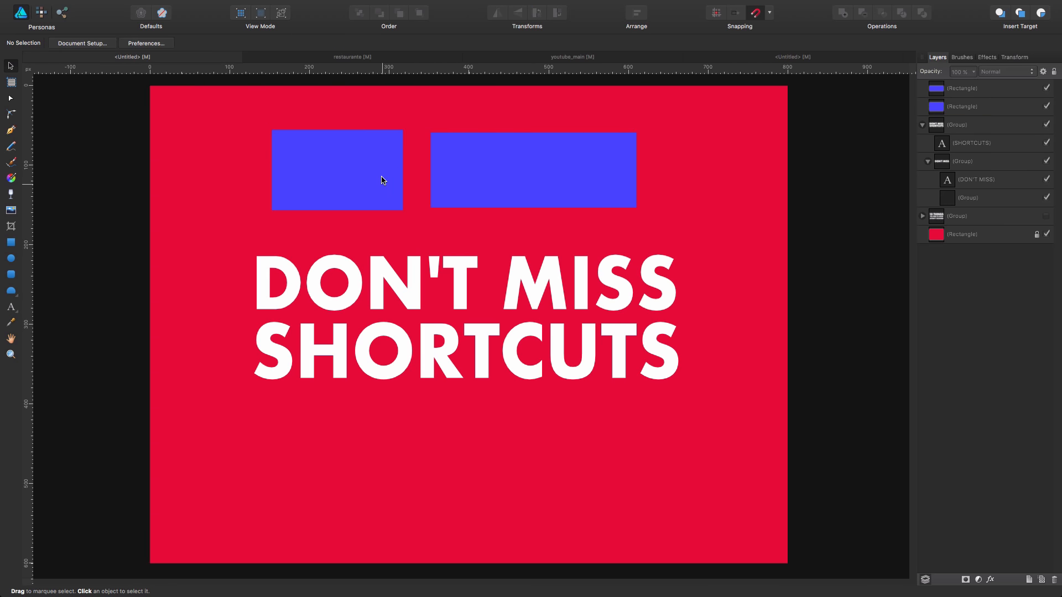
Step: Select the narrower blue rectangle and cycle through the shape tools from Rectangle to Rounded Rectangle and Segment
click(384, 178)
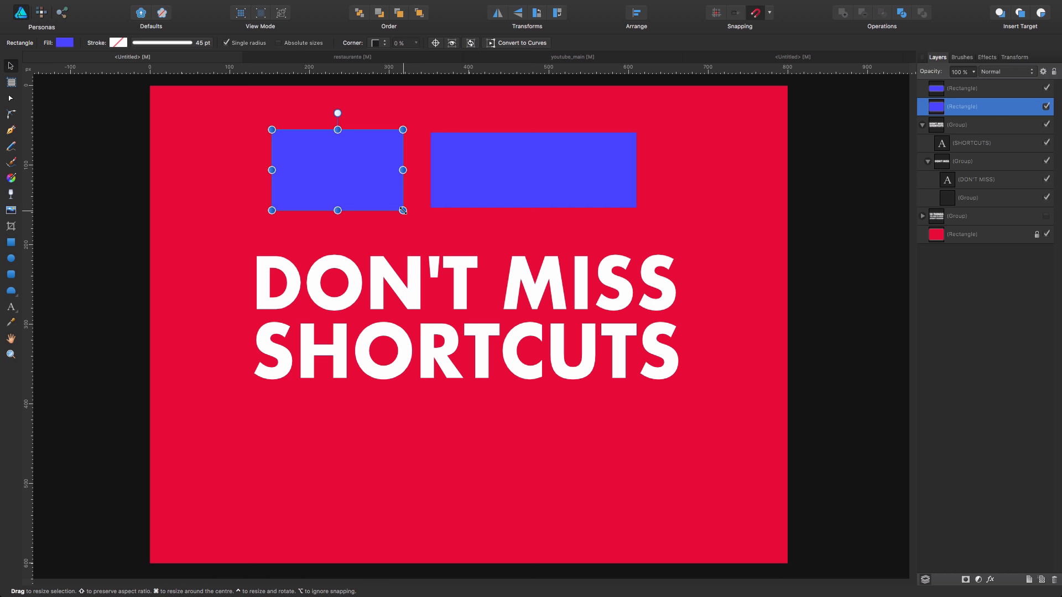
key(m)
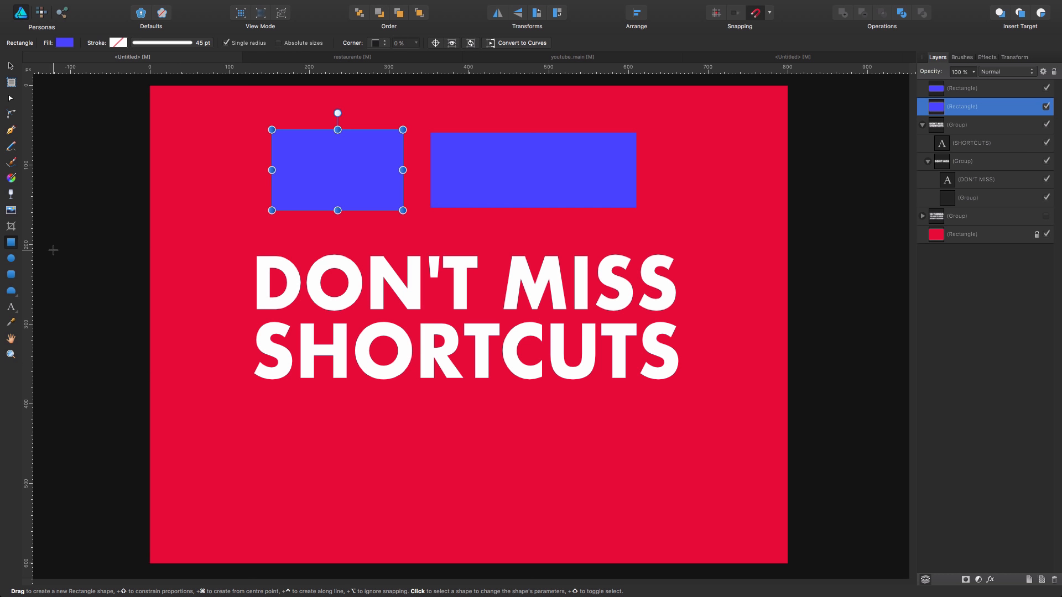
key(e)
key(m)
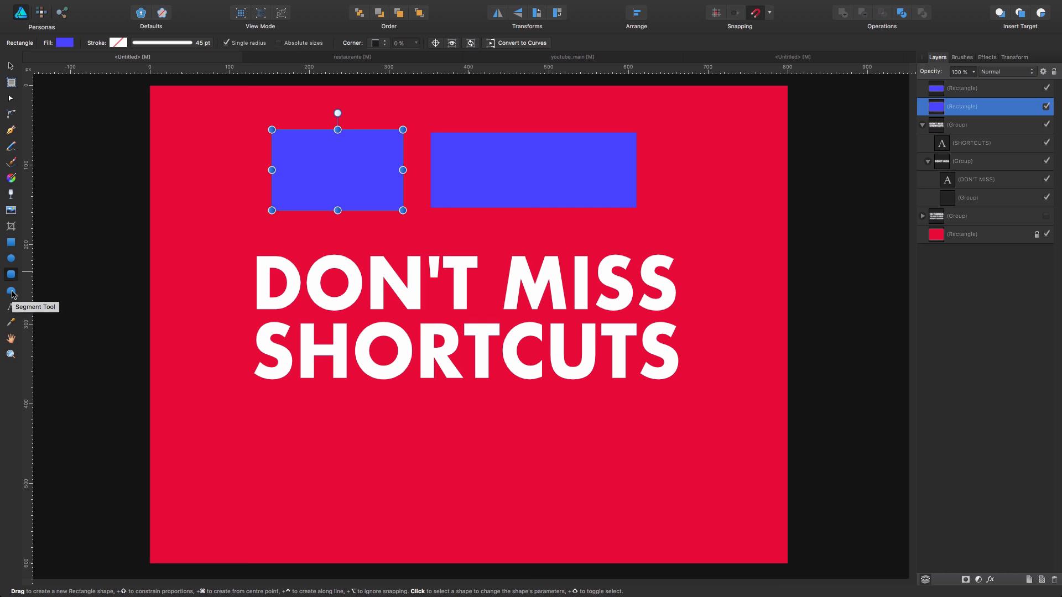
click(12, 291)
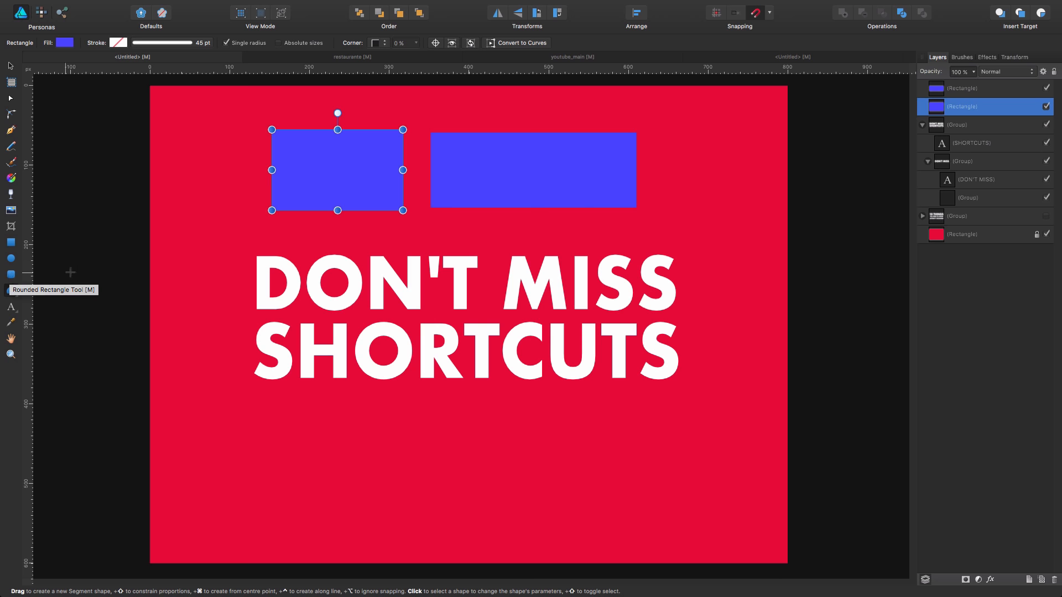
Step: Draw a roughly square blue rectangle over the beginning of the title and return to the Move tool
key(m)
drag(211, 243, 332, 363)
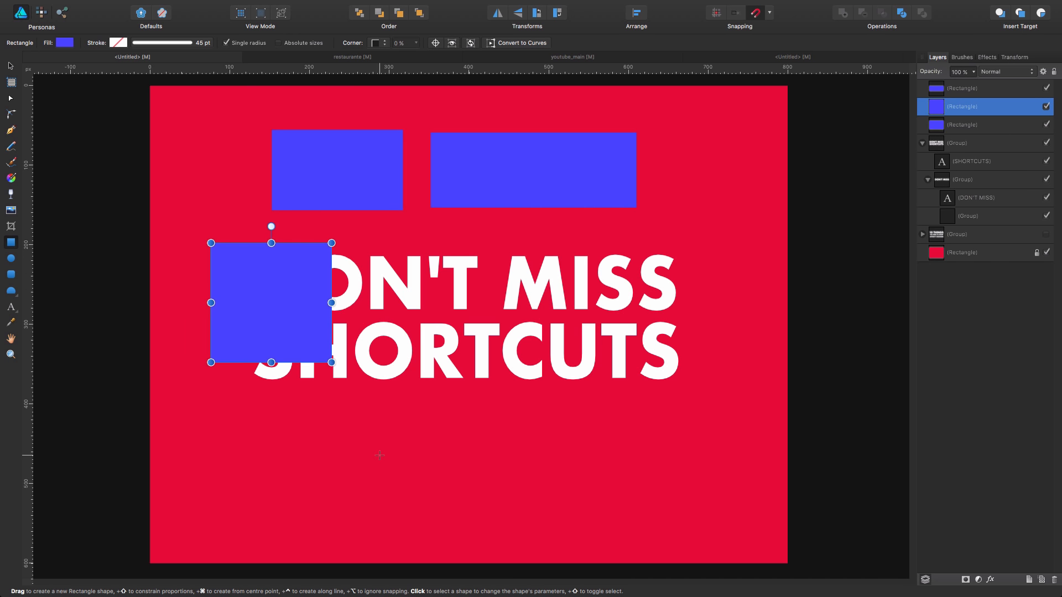
key(v)
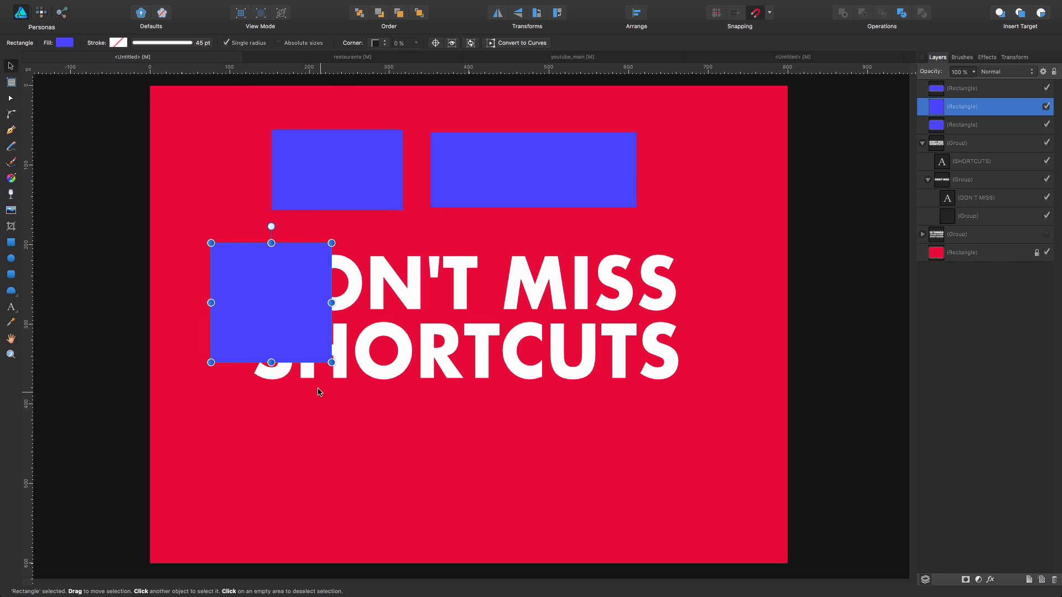
Step: Move the squarish blue rectangle over the end of the word SHORTCUTS and fill it with green 29FF24
drag(300, 334, 611, 415)
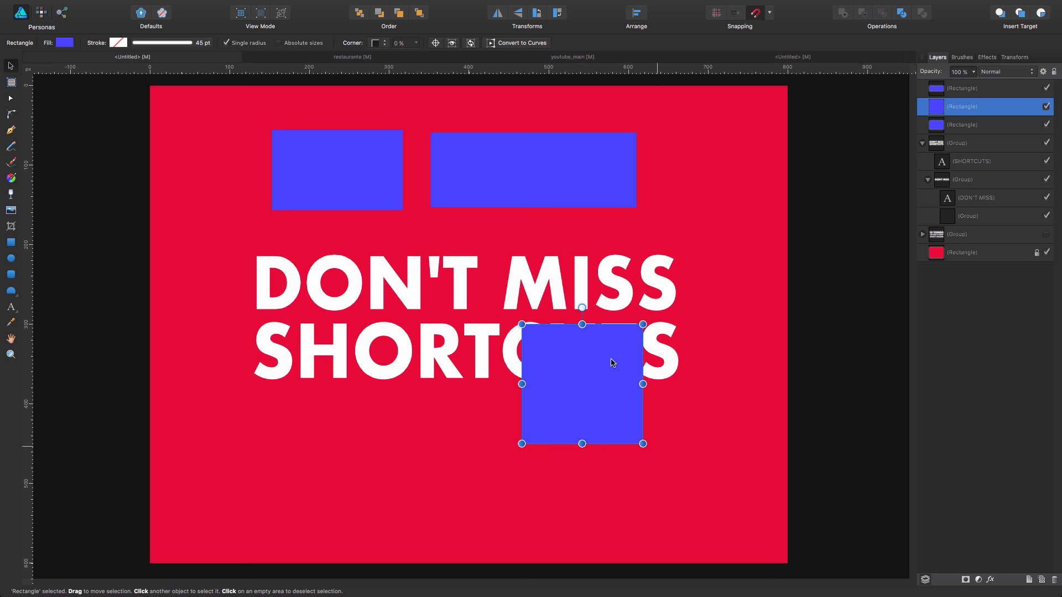
click(64, 43)
click(103, 148)
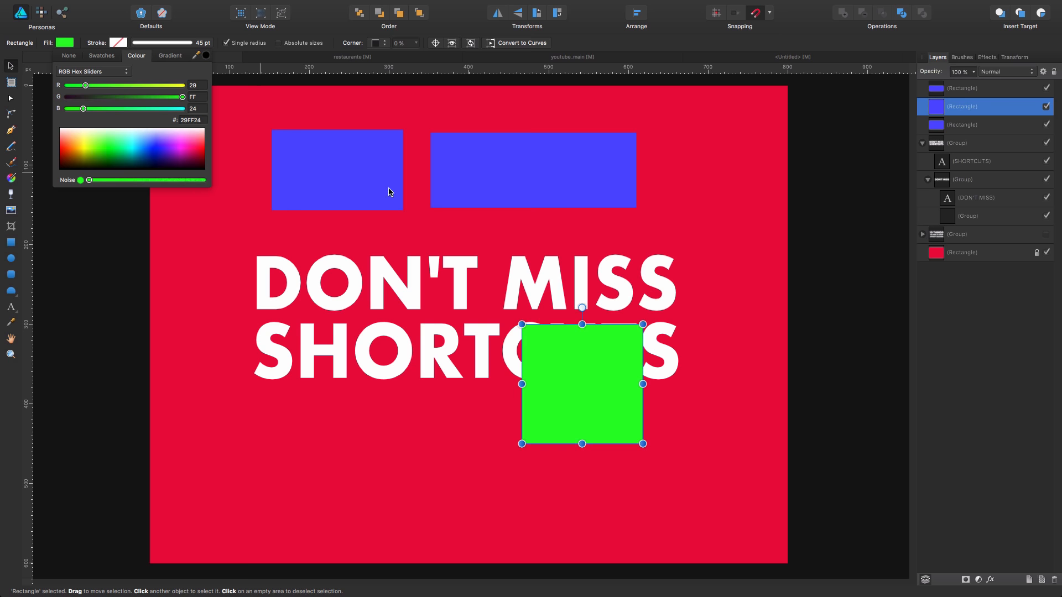
Step: Try magenta FF06F6 as the fill of the wide blue rectangle above the title, and settle on yellow
click(546, 192)
click(64, 43)
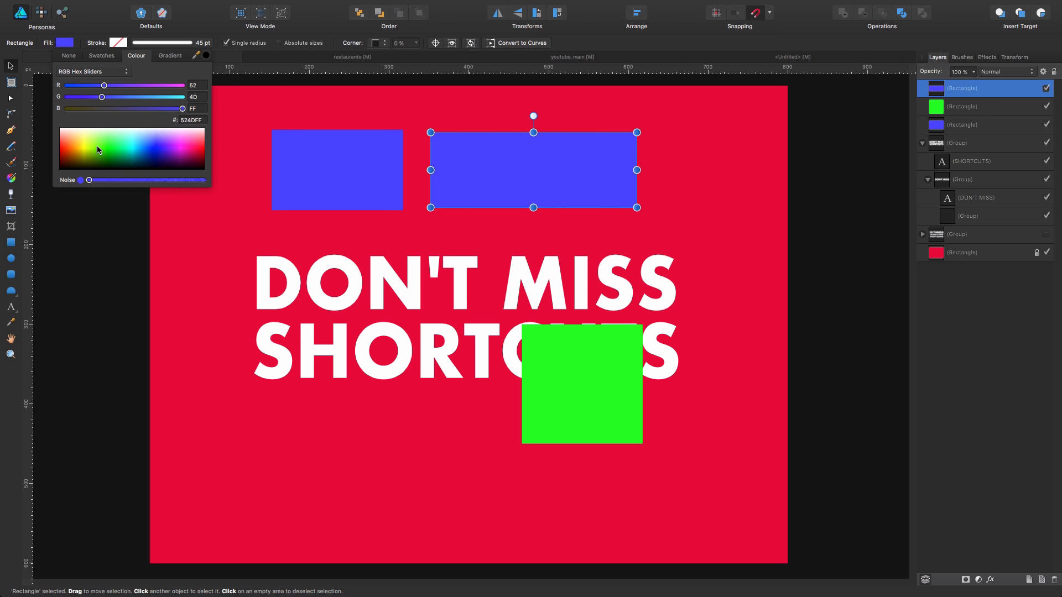
click(181, 151)
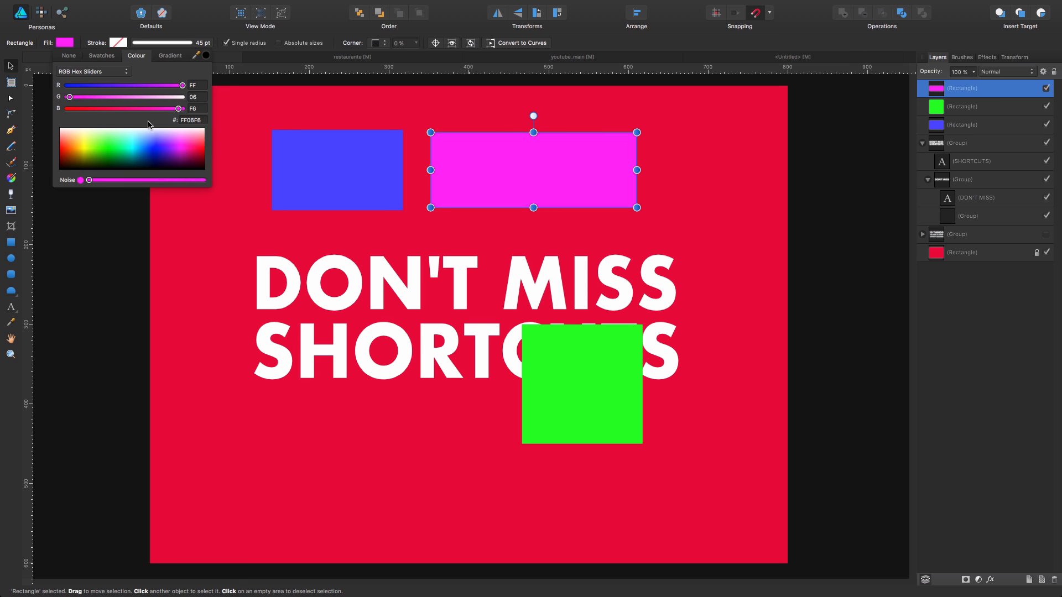
click(80, 144)
click(12, 71)
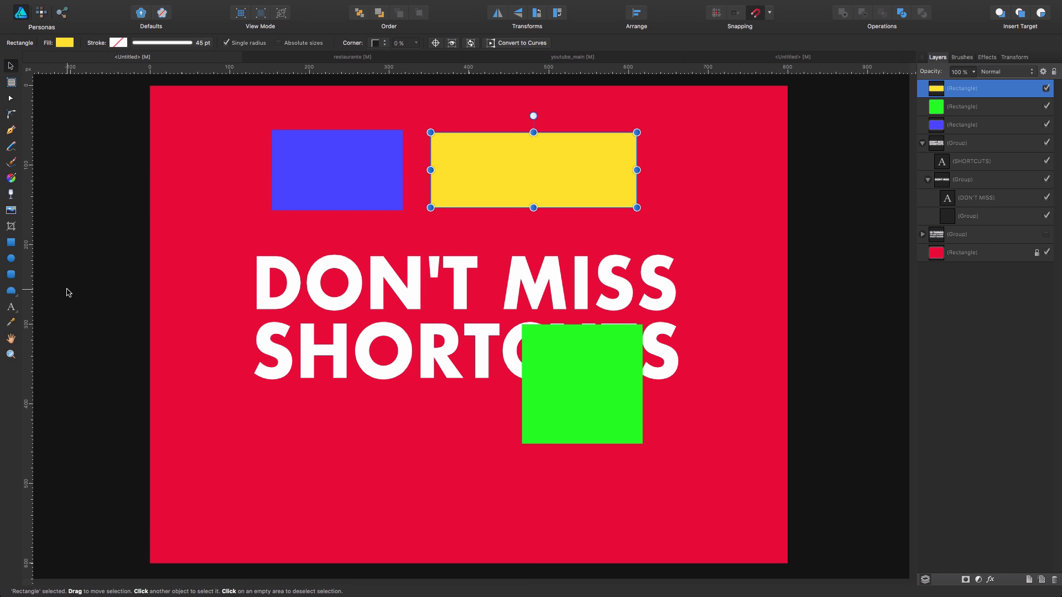
Step: Move the green rectangle up so it tucks behind the lower right corner of the yellow rectangle
click(692, 237)
click(598, 379)
drag(597, 380, 663, 271)
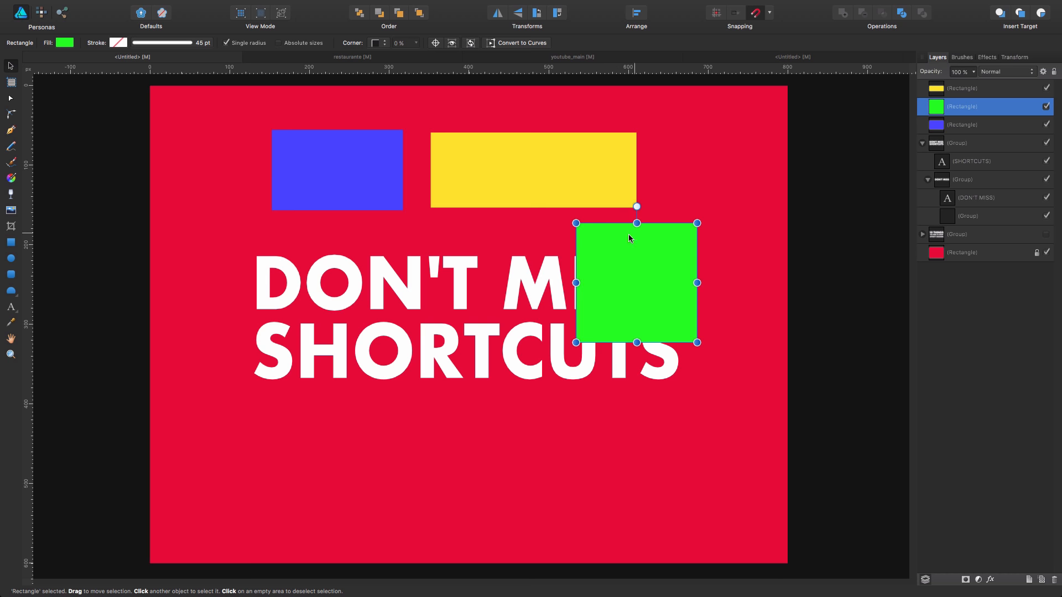
drag(630, 238, 629, 190)
Step: Overlap the blue and green rectangles with the yellow one, stacking blue on top, green in the middle and yellow lowest
drag(372, 183, 430, 201)
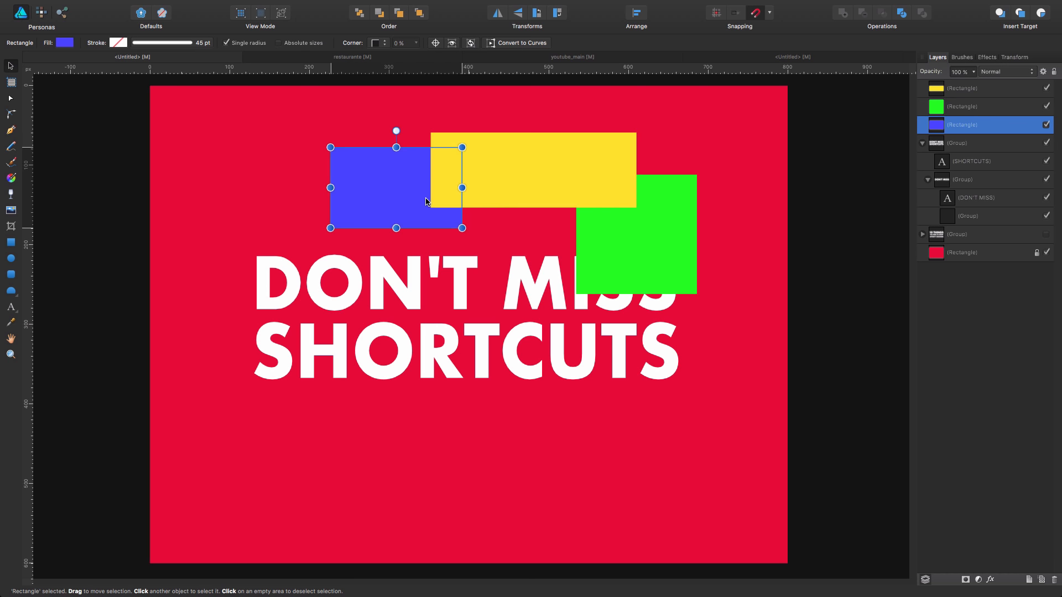
mouse_move(943, 126)
mouse_down()
mouse_move(938, 97)
mouse_move(940, 134)
mouse_up()
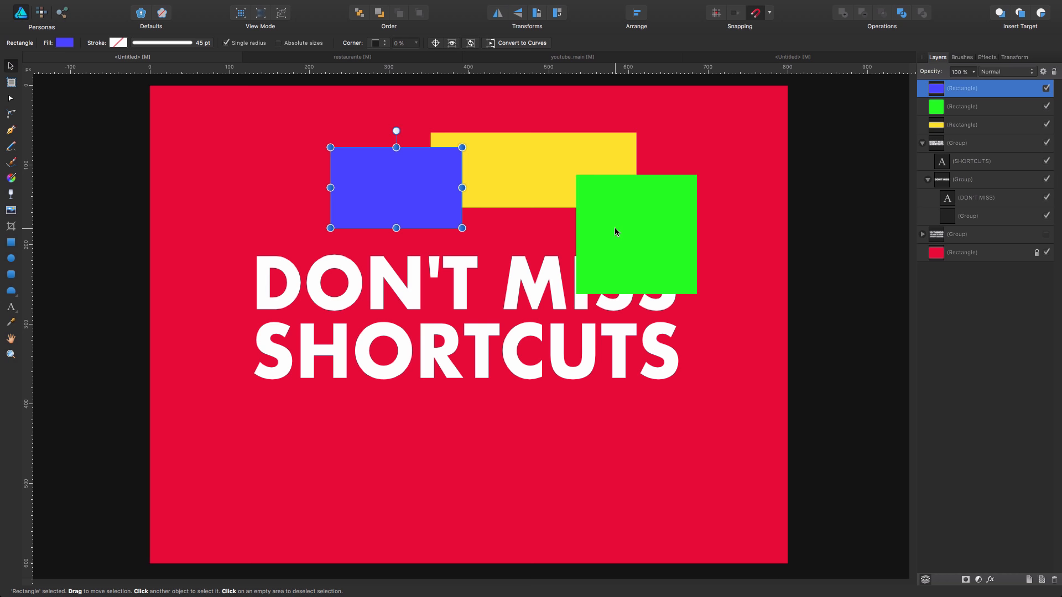
drag(634, 232, 463, 233)
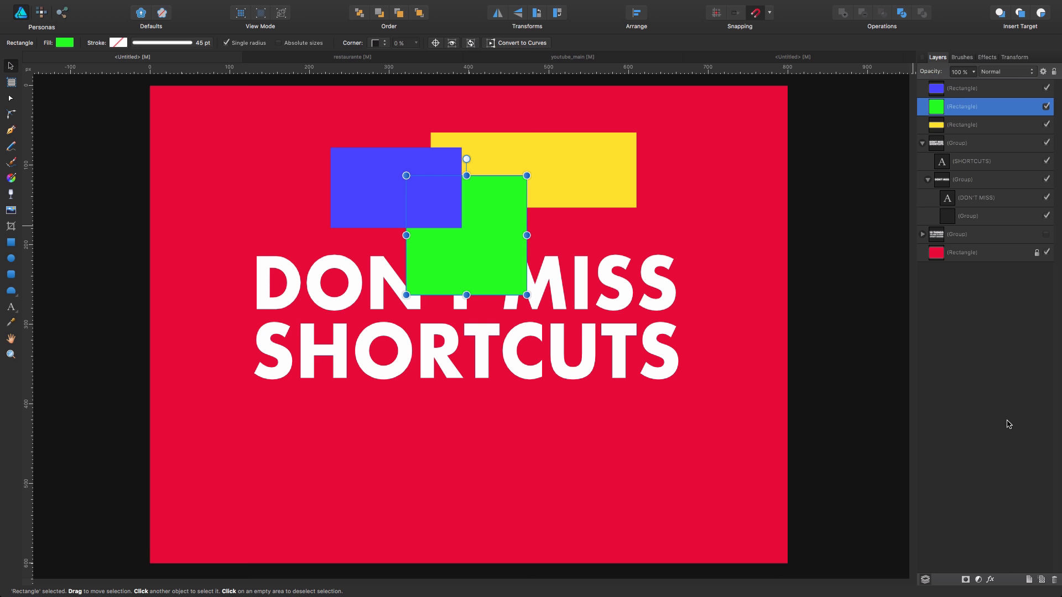
Step: Cut the green rectangle and paste it back directly above the yellow rectangle's layer, beneath the blue one
right_click(501, 254)
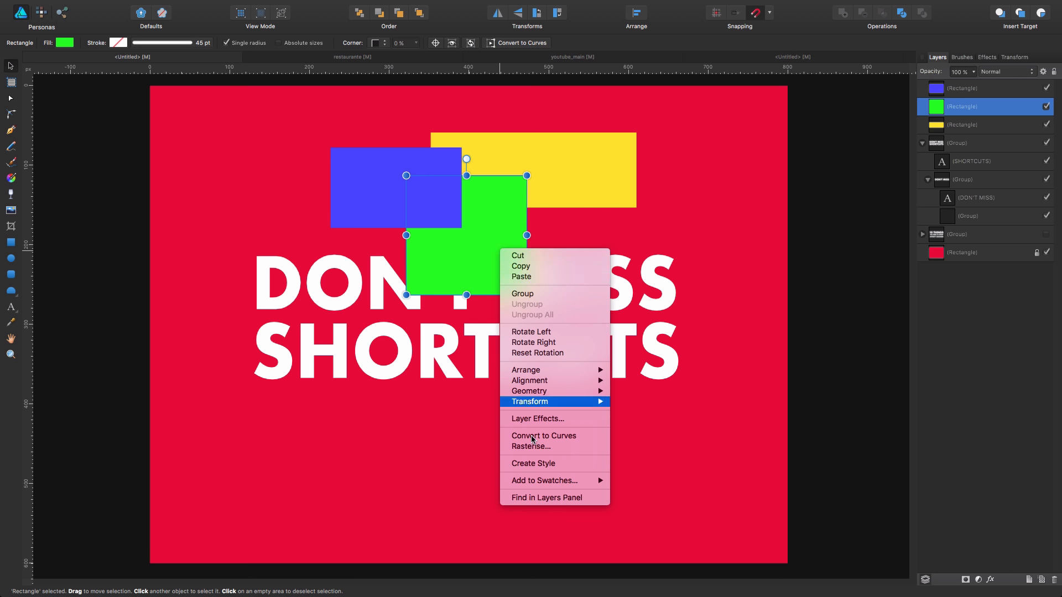
click(505, 200)
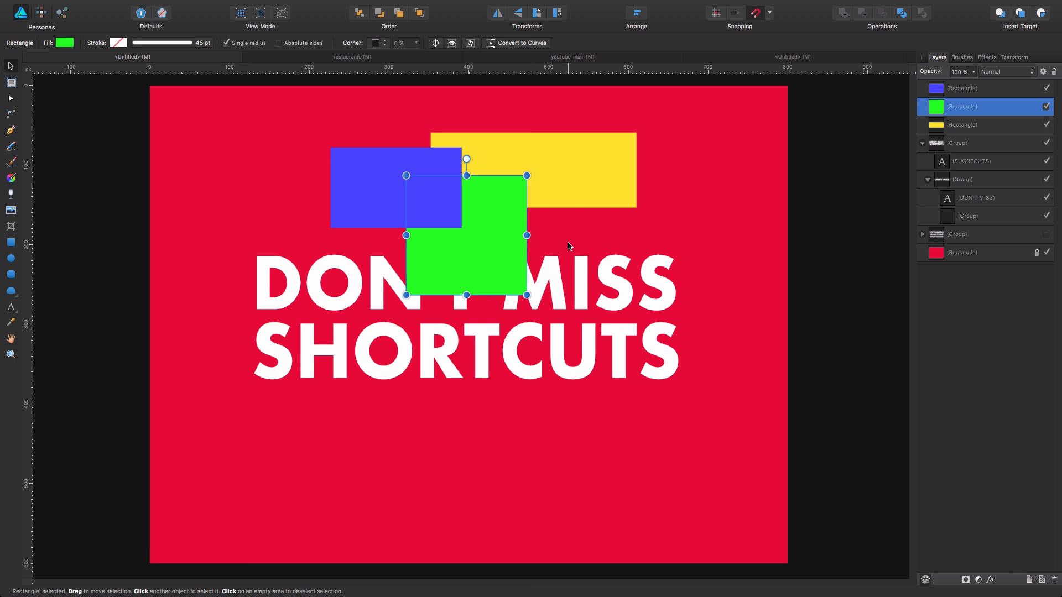
key(Delete)
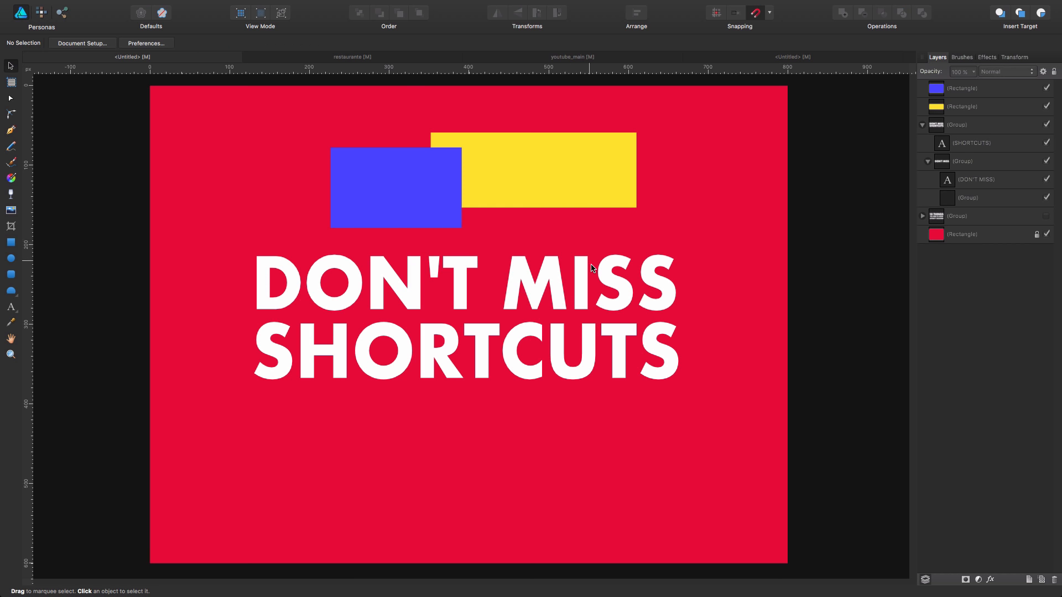
click(569, 183)
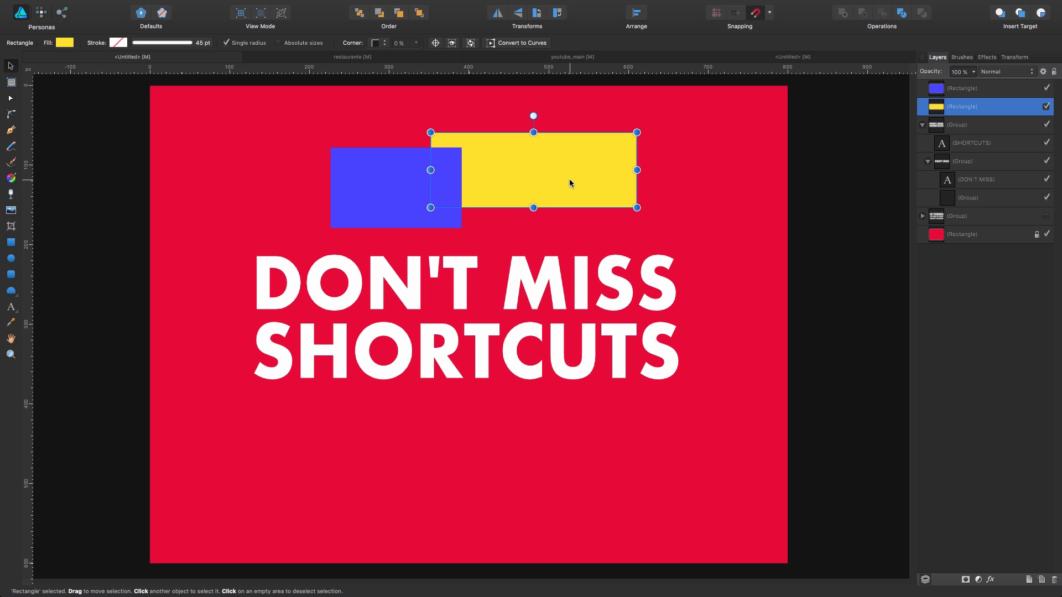
key(super+v)
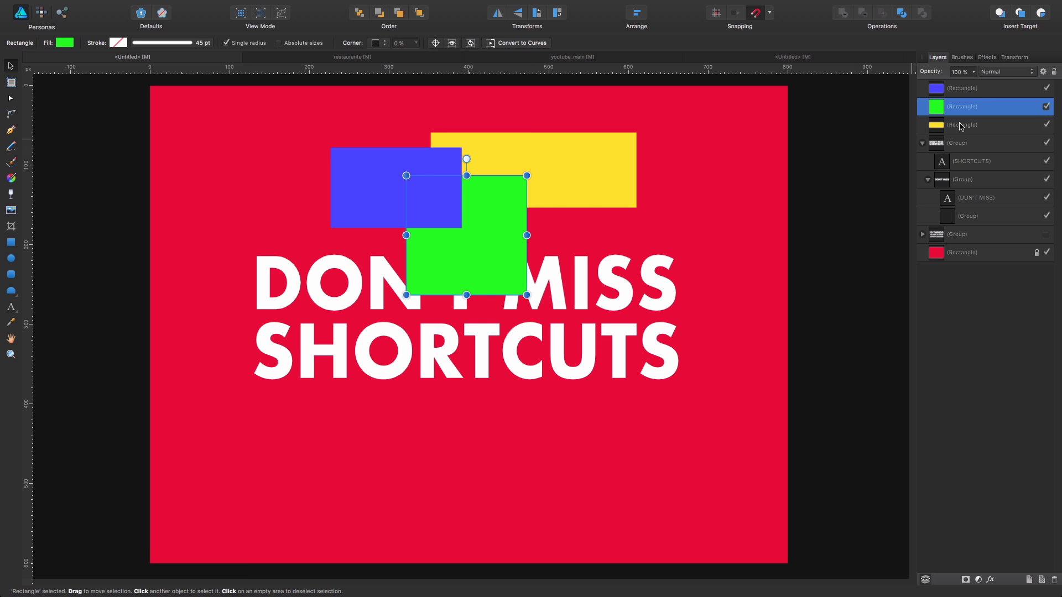
mouse_move(939, 110)
mouse_down()
mouse_move(935, 133)
mouse_move(934, 100)
mouse_up()
key(super+z)
click(616, 237)
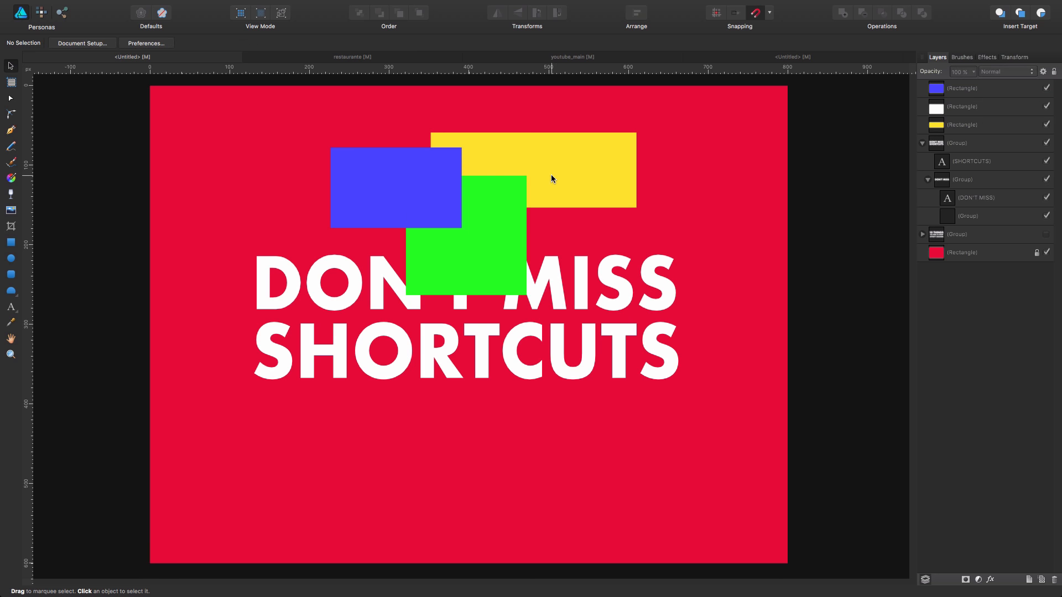
Step: Delete the yellow rectangle, select the blue one and undo the last change
click(569, 172)
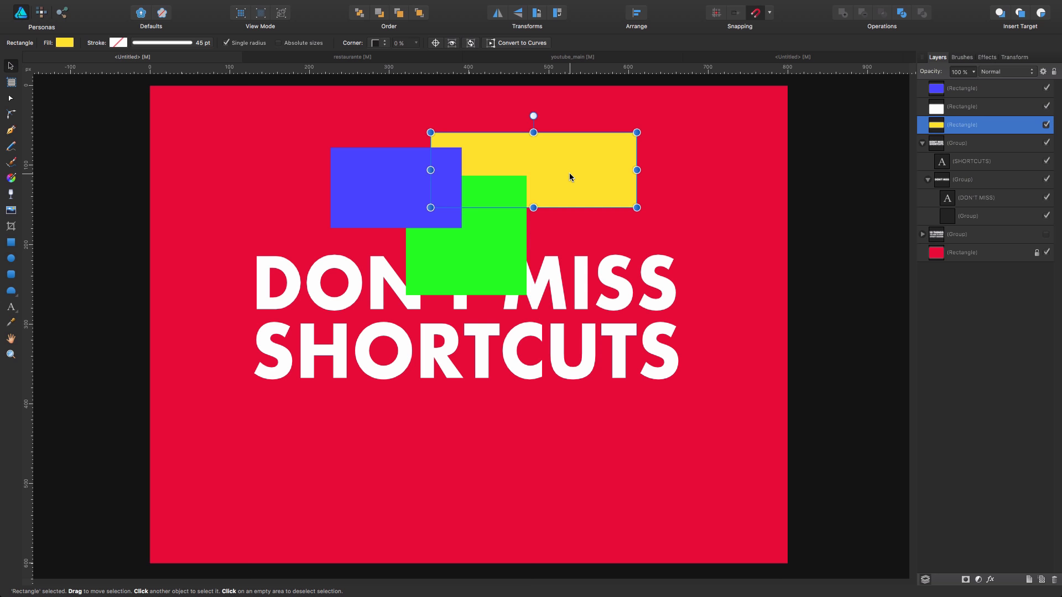
key(Delete)
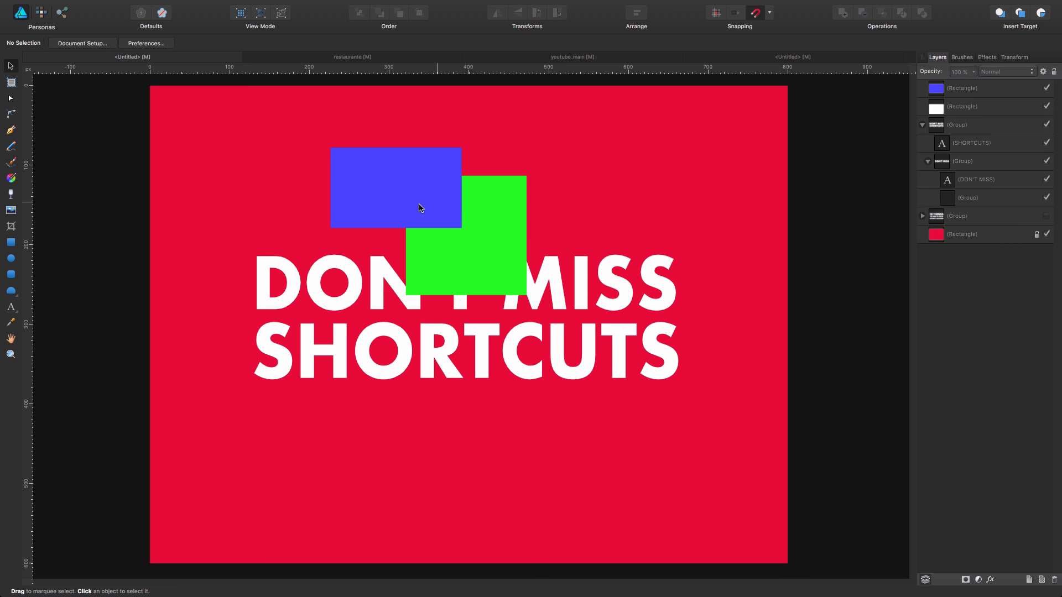
click(375, 176)
key(ctrl+z)
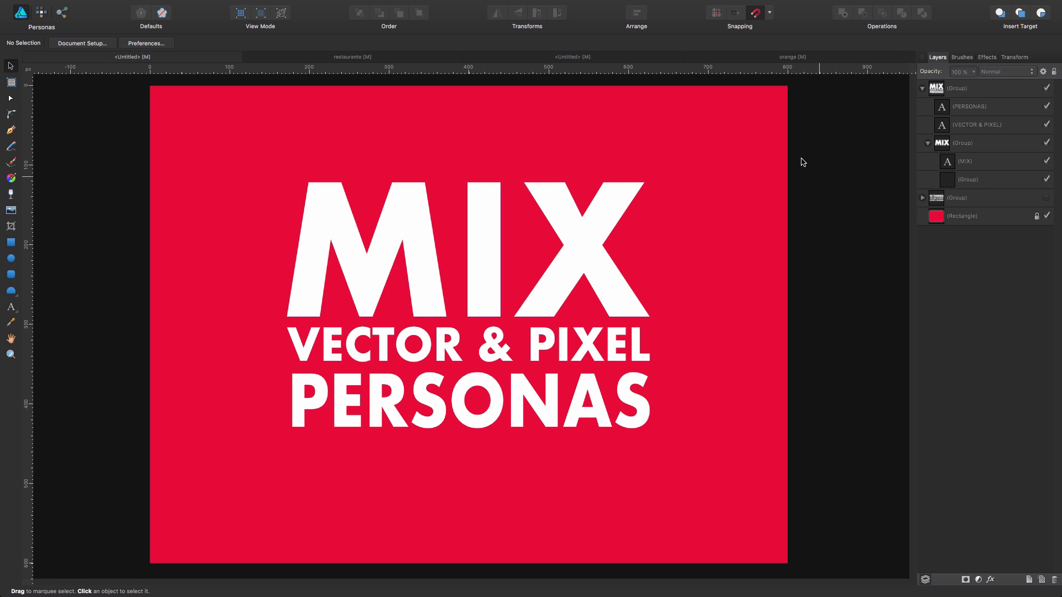
Step: In the orange document, cut the pixel shading layer nested inside the plain orange ellipse
click(750, 61)
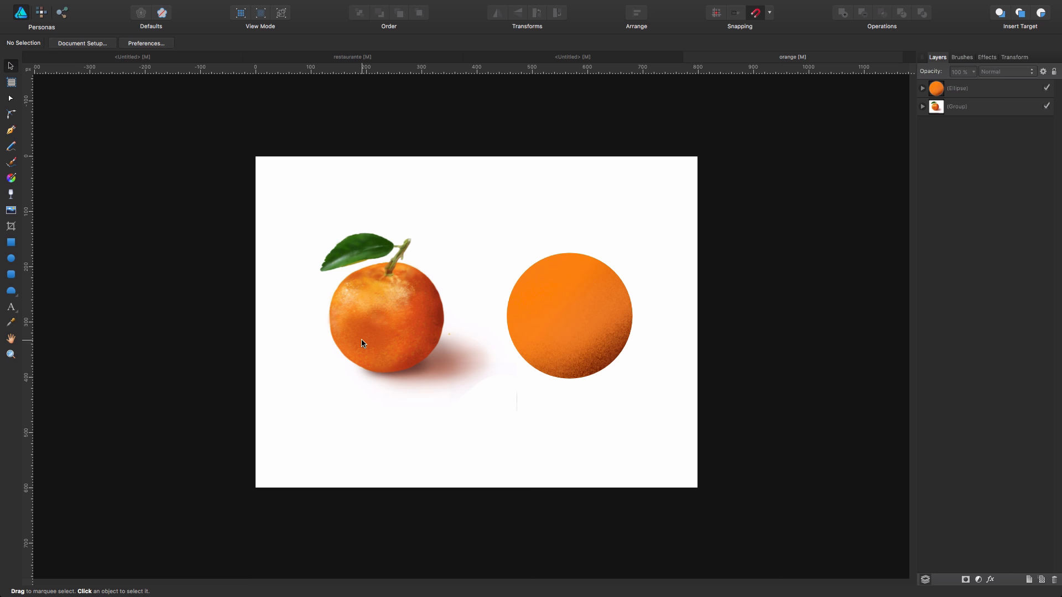
click(558, 304)
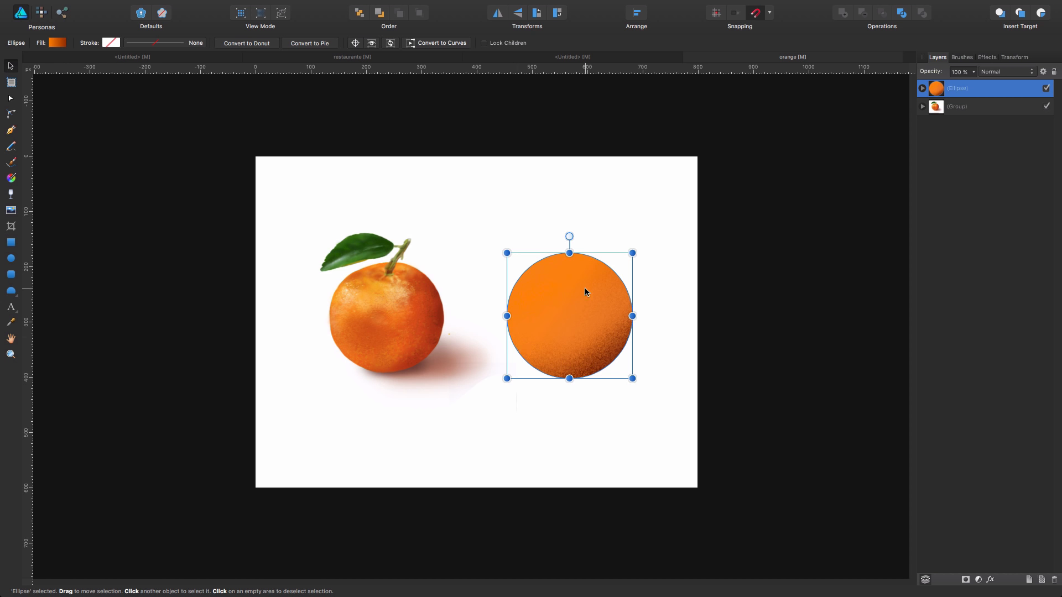
click(921, 88)
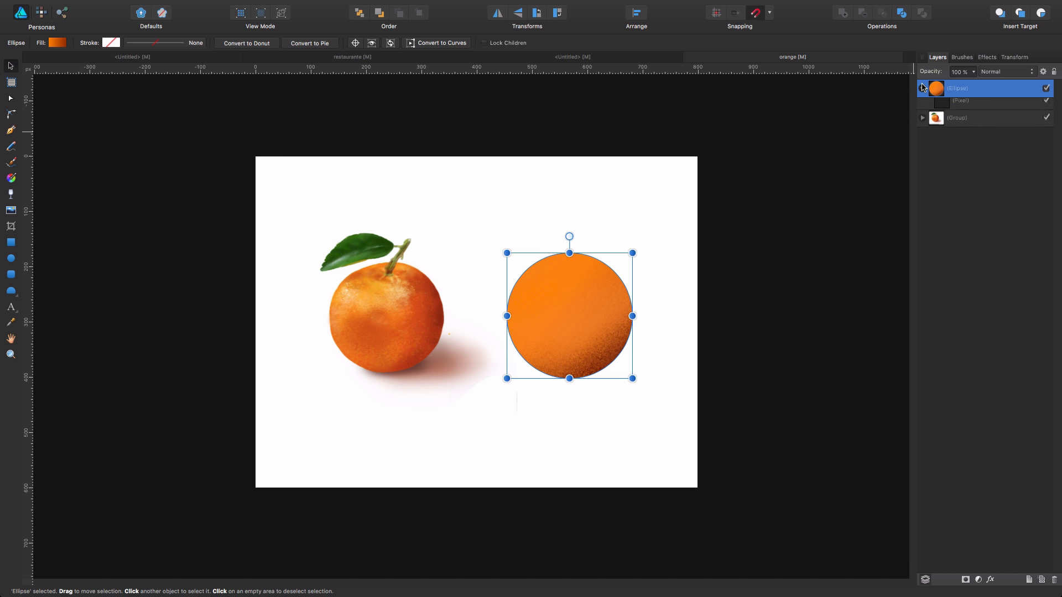
click(955, 110)
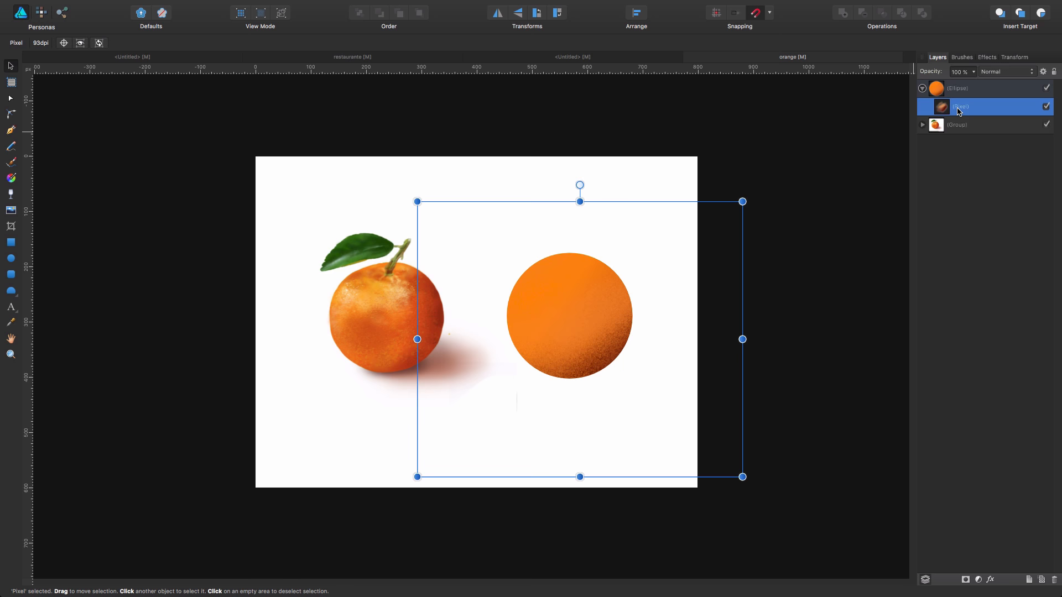
key(Delete)
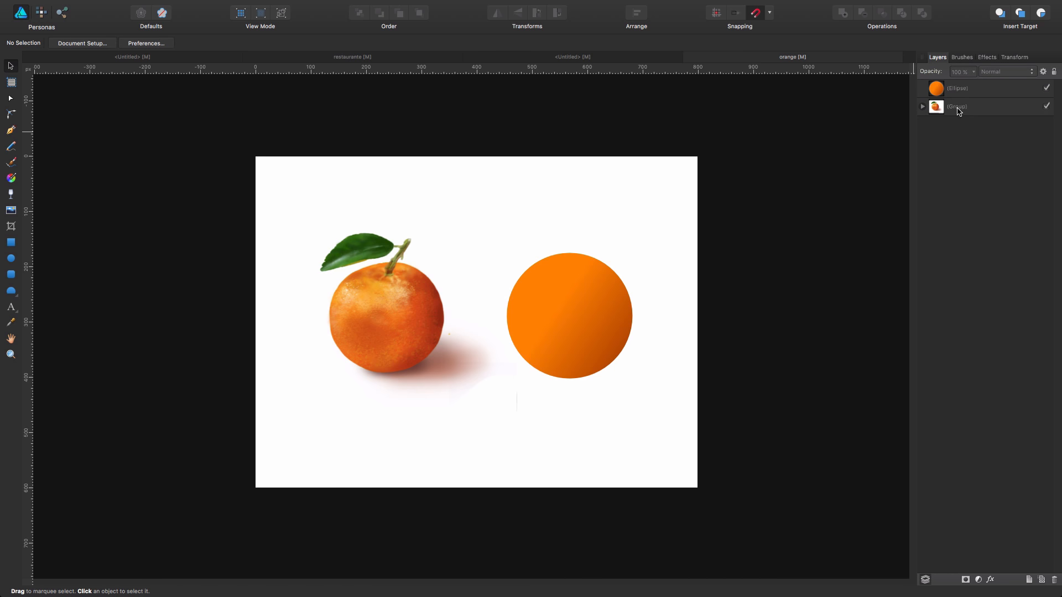
Step: Paste the pixel shading layer, clip it inside the orange ellipse and reposition it so the dark shading falls at the lower right
key(ctrl+v)
drag(638, 370, 625, 340)
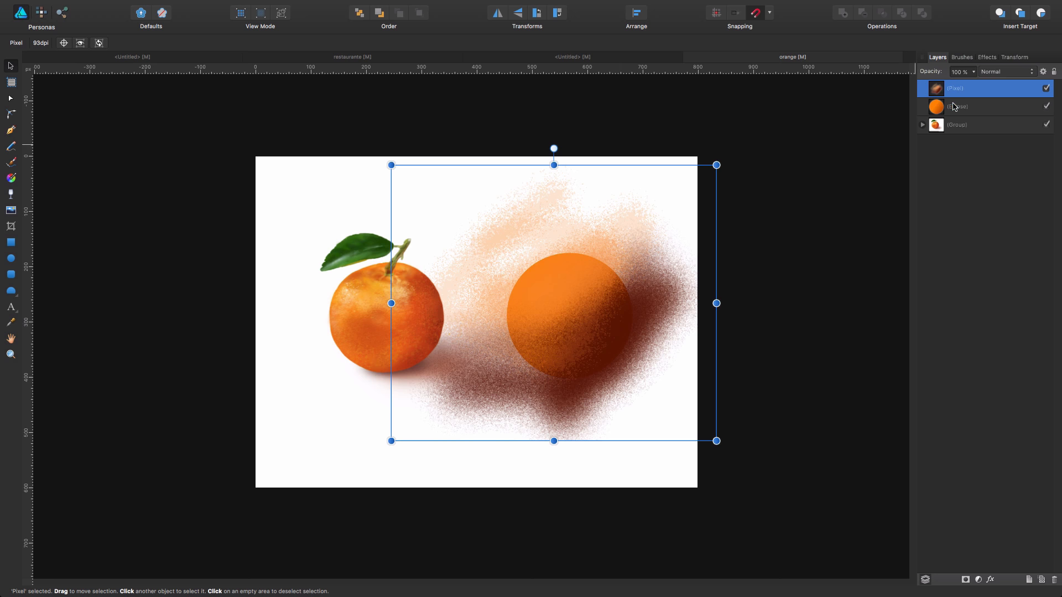
mouse_move(938, 88)
mouse_down()
mouse_move(952, 104)
mouse_move(938, 108)
mouse_up()
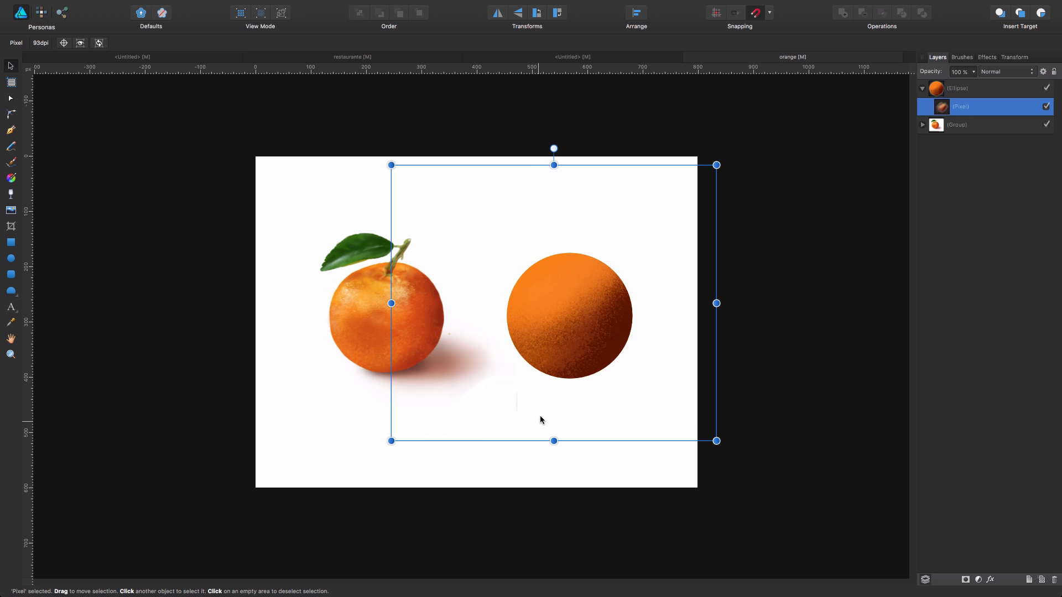
drag(597, 332, 598, 358)
click(628, 473)
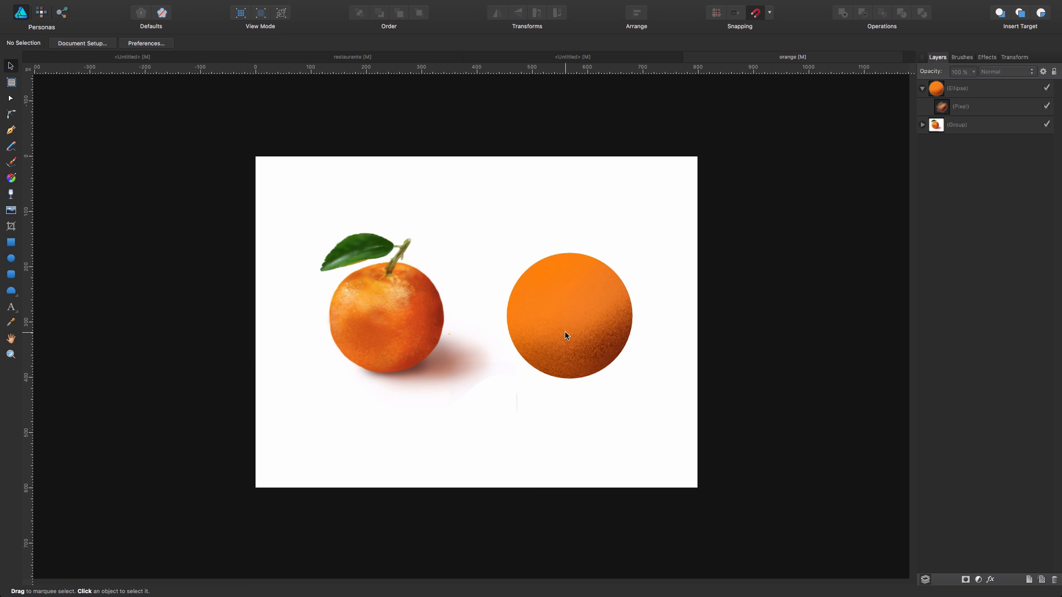
Step: Switch to the Pixel Persona with the Paint Brush tool and add a new pixel layer above the ellipse
click(41, 12)
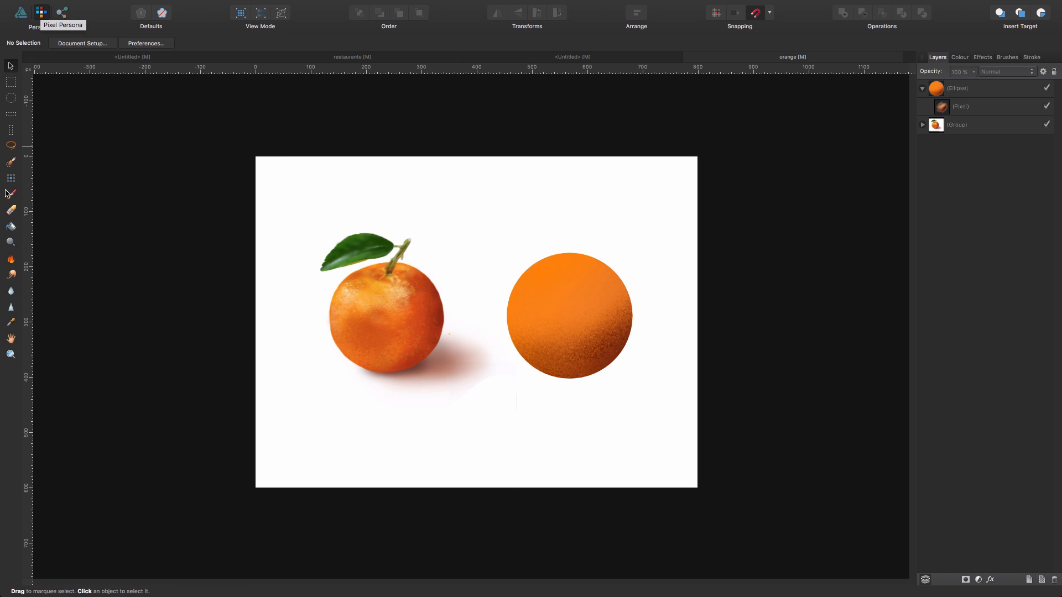
key(b)
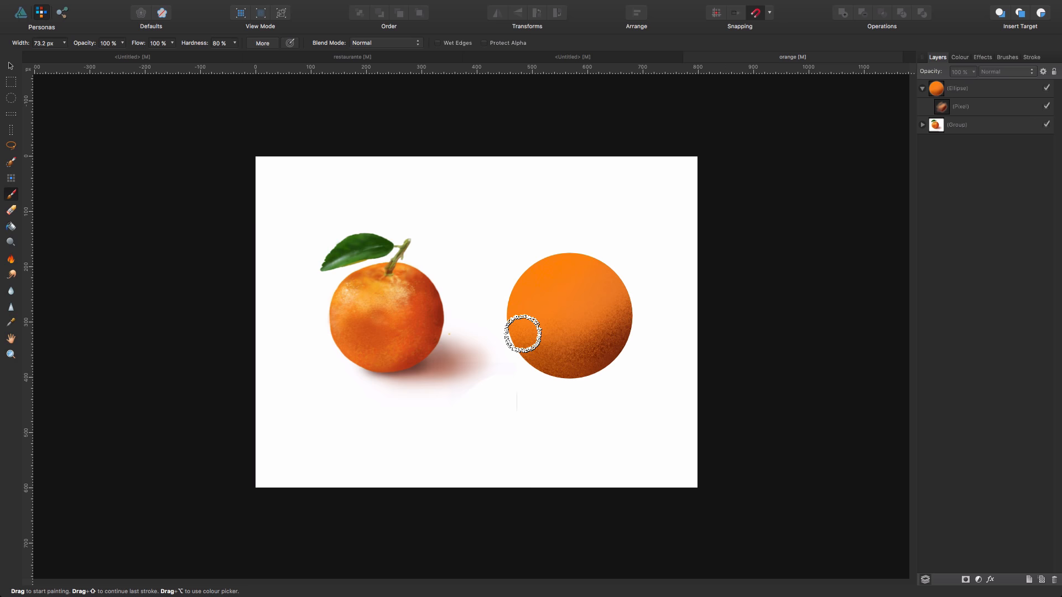
key(super+shift+n)
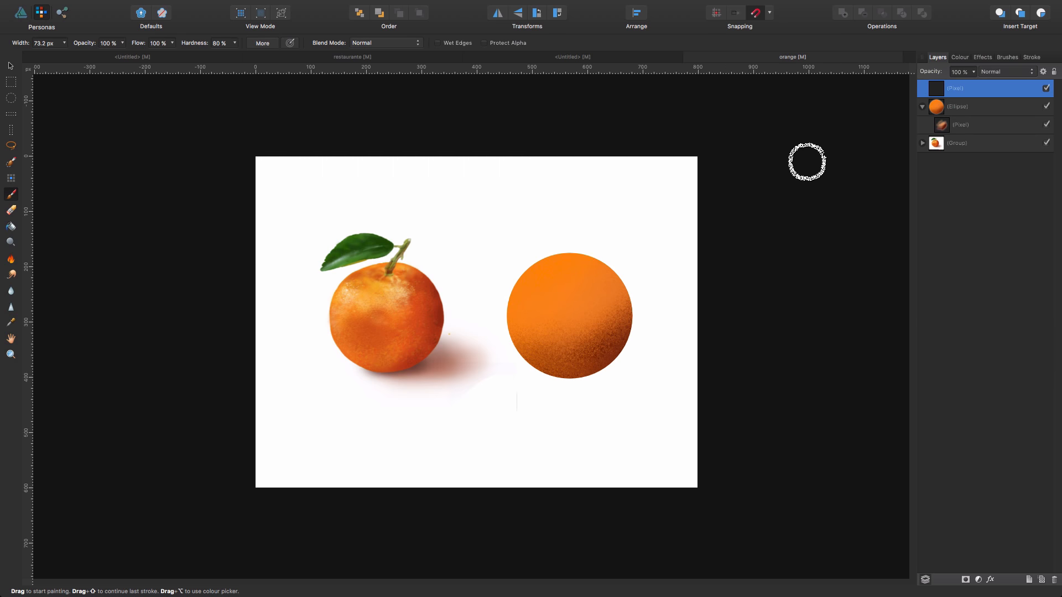
Step: Set the brush colour to green (RGB 0, 255, 85) and paint rough strokes across the left edge of the orange ellipse
click(960, 57)
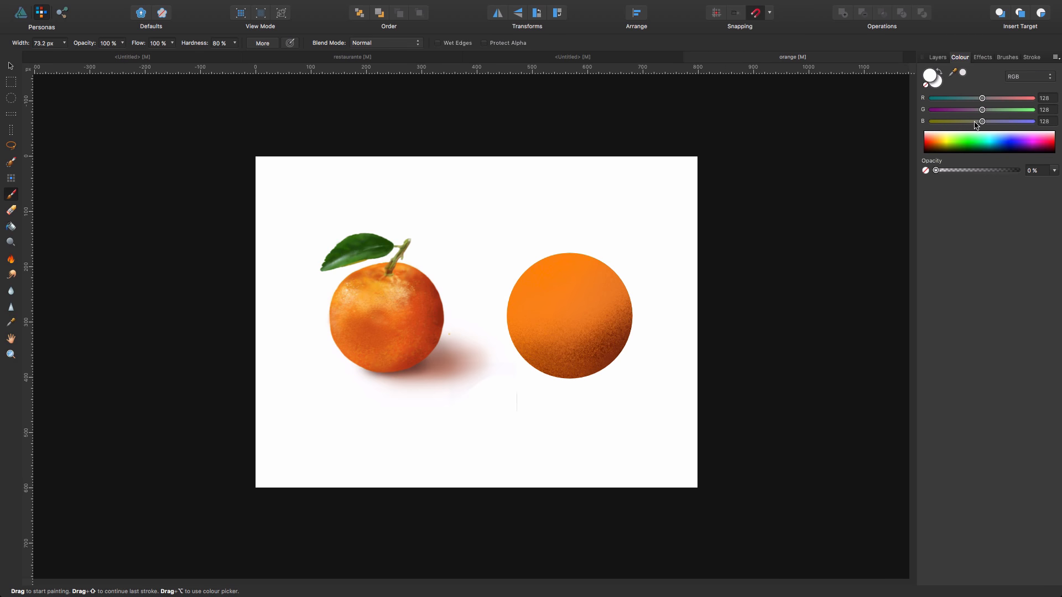
click(972, 143)
mouse_move(586, 284)
mouse_down()
mouse_move(498, 336)
mouse_move(571, 332)
mouse_up()
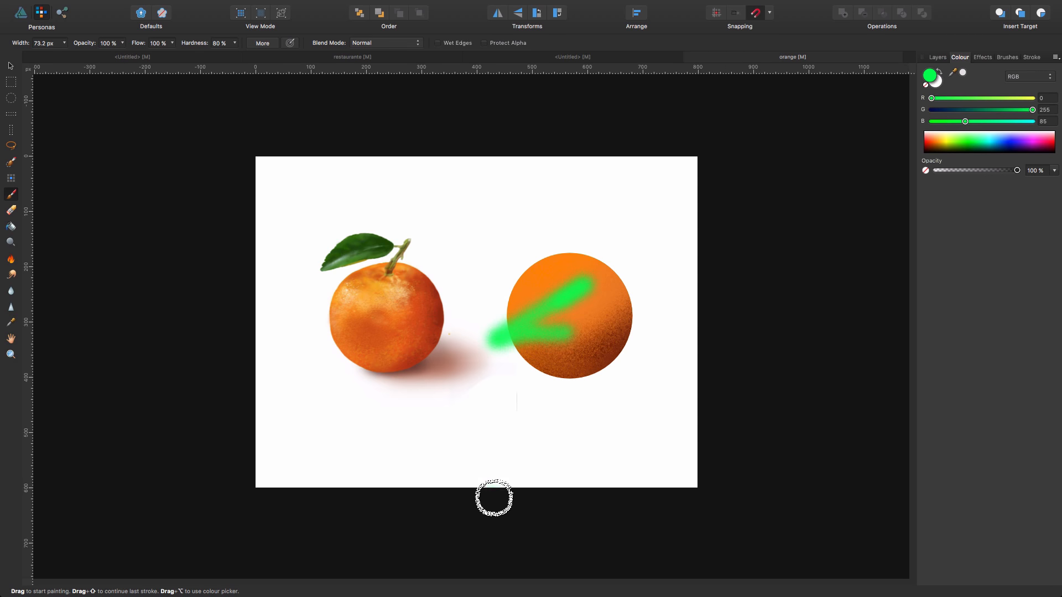
Step: Clip the green pixel layer inside the ellipse beneath the shading layer and paint more green over its upper left area
click(938, 57)
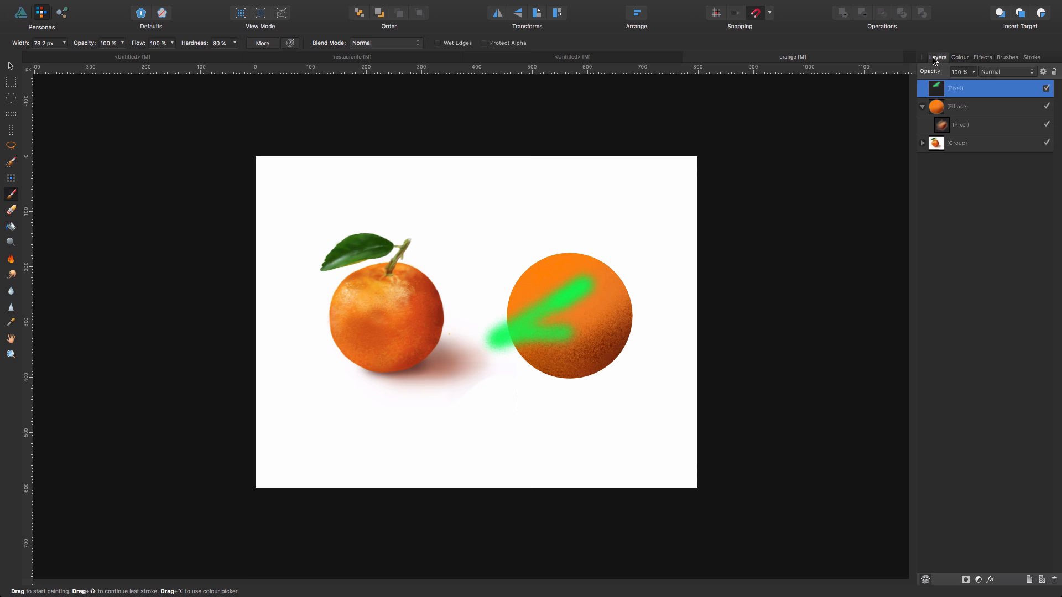
drag(942, 87, 947, 121)
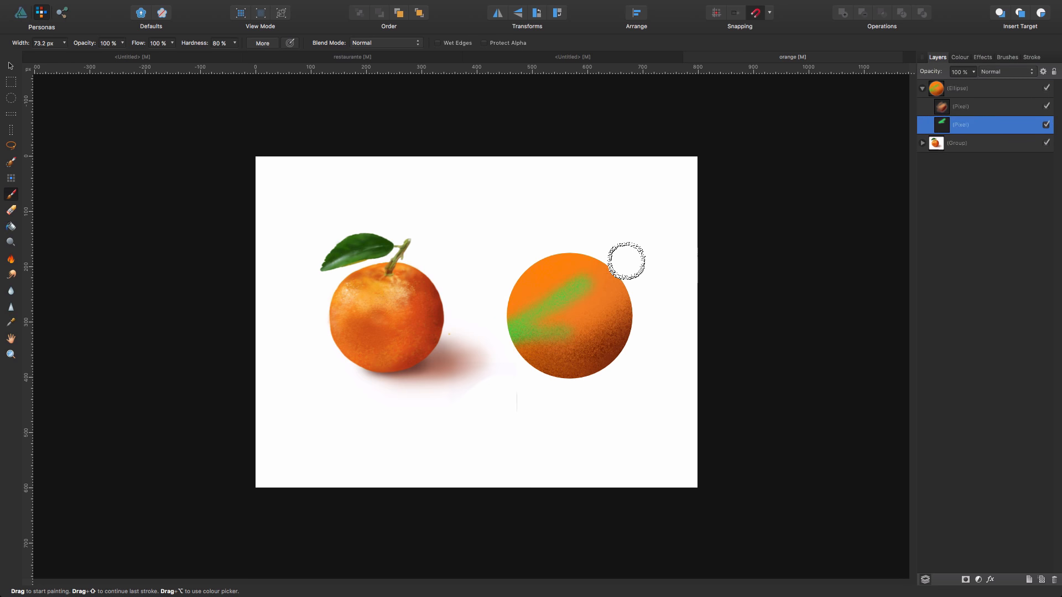
mouse_move(578, 268)
mouse_down()
mouse_move(526, 327)
mouse_move(538, 277)
mouse_up()
mouse_move(509, 339)
mouse_down()
mouse_move(684, 253)
mouse_move(541, 350)
mouse_move(524, 264)
mouse_move(568, 354)
mouse_move(610, 322)
mouse_move(633, 347)
mouse_move(548, 326)
mouse_move(612, 274)
mouse_move(581, 324)
mouse_move(602, 282)
mouse_move(574, 257)
mouse_move(516, 319)
mouse_move(540, 274)
mouse_move(619, 325)
mouse_move(587, 290)
mouse_move(557, 332)
mouse_move(543, 273)
mouse_up()
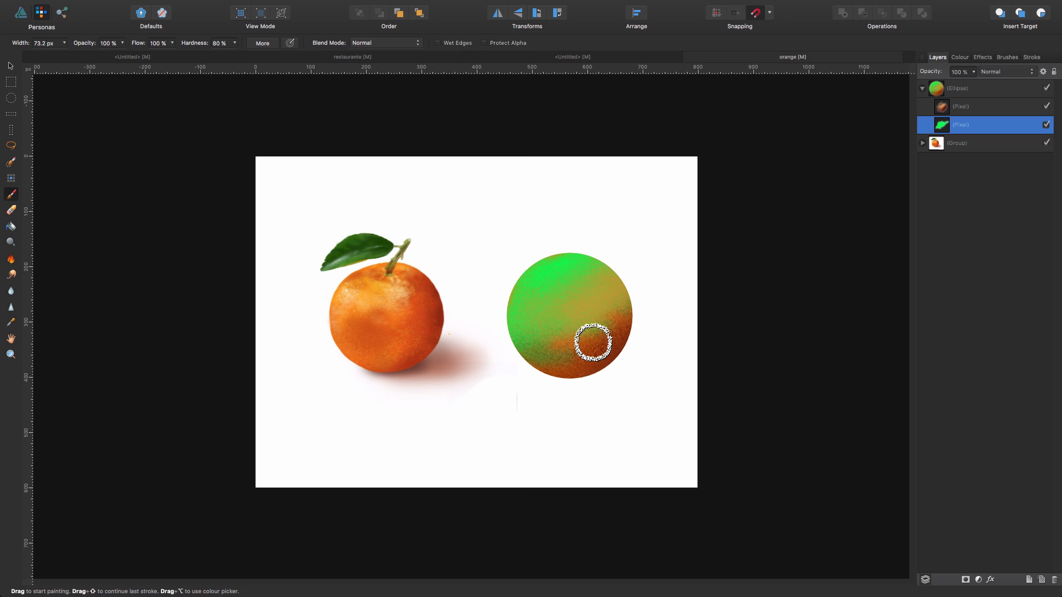
Step: Erase most of the green paint on the clipped pixel layer with the Erase Brush so the orange ellipse shows through
click(11, 210)
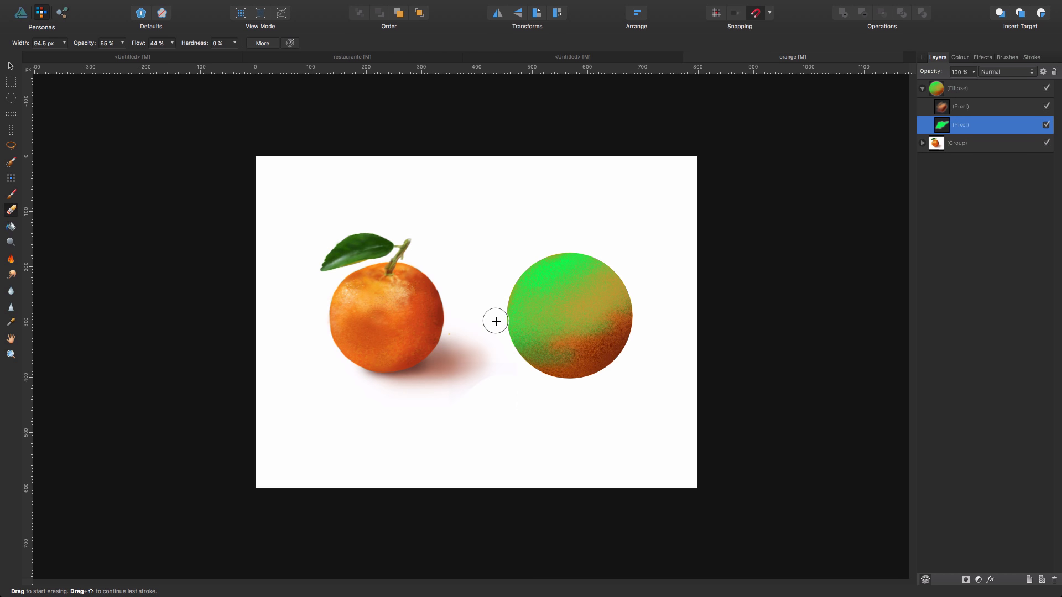
mouse_move(495, 321)
mouse_down()
mouse_move(567, 291)
mouse_move(547, 313)
mouse_move(565, 315)
mouse_move(559, 296)
mouse_move(497, 319)
mouse_move(543, 279)
mouse_move(550, 313)
mouse_move(536, 317)
mouse_move(581, 291)
mouse_move(529, 330)
mouse_move(547, 271)
mouse_move(549, 301)
mouse_move(579, 306)
mouse_move(547, 282)
mouse_move(560, 276)
mouse_move(553, 344)
mouse_move(573, 340)
mouse_move(550, 292)
mouse_up()
Step: Switch to the Smudge Brush and enlarge its width until it is bigger than the orange ellipse
click(11, 275)
key(])
key(])
key(])
key(])
key(])
key(])
key(])
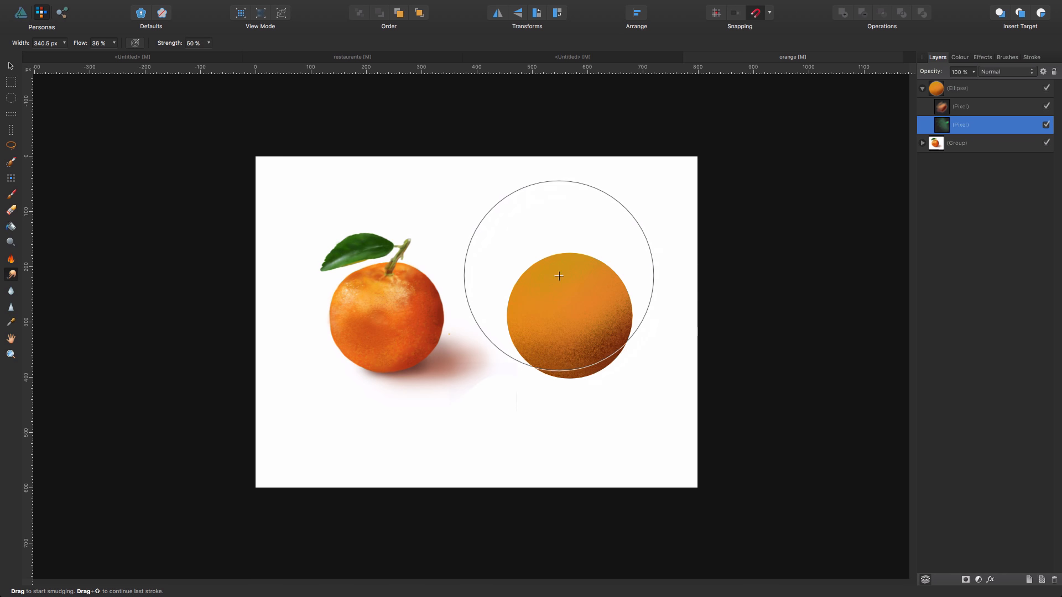
key(])
key(])
key(])
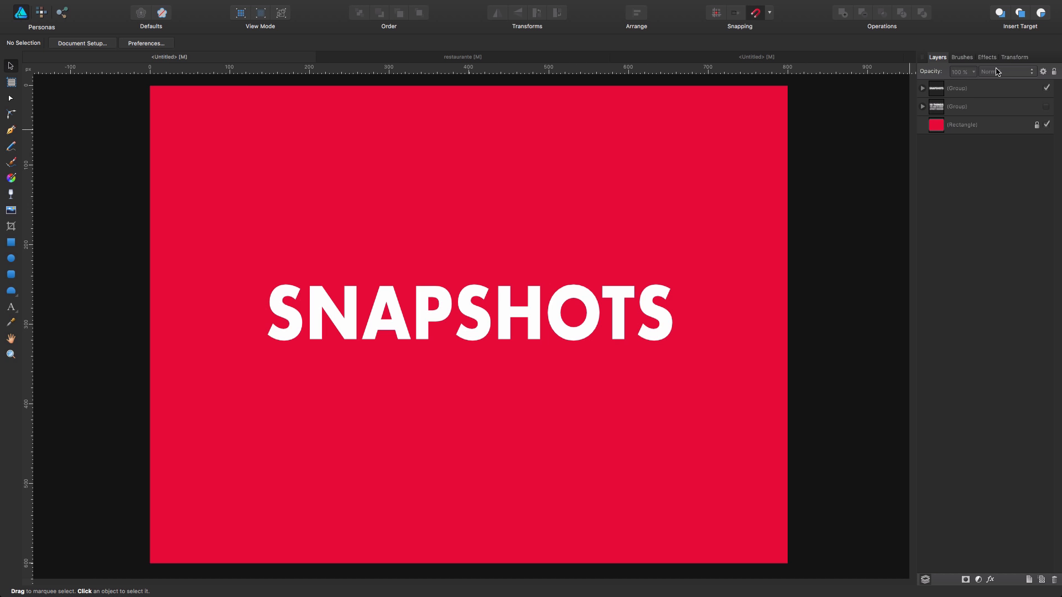
Step: Show the Snapshots studio and add a snapshot of the red SNAPSHOTS document named VERSION1
mouse_move(310, 1)
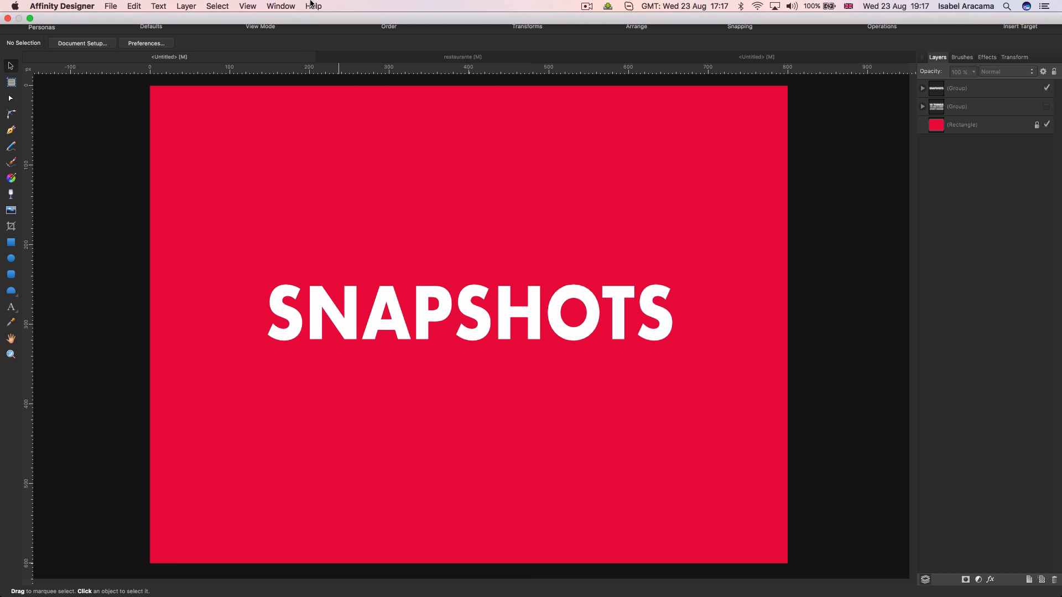
click(247, 6)
mouse_move(290, 262)
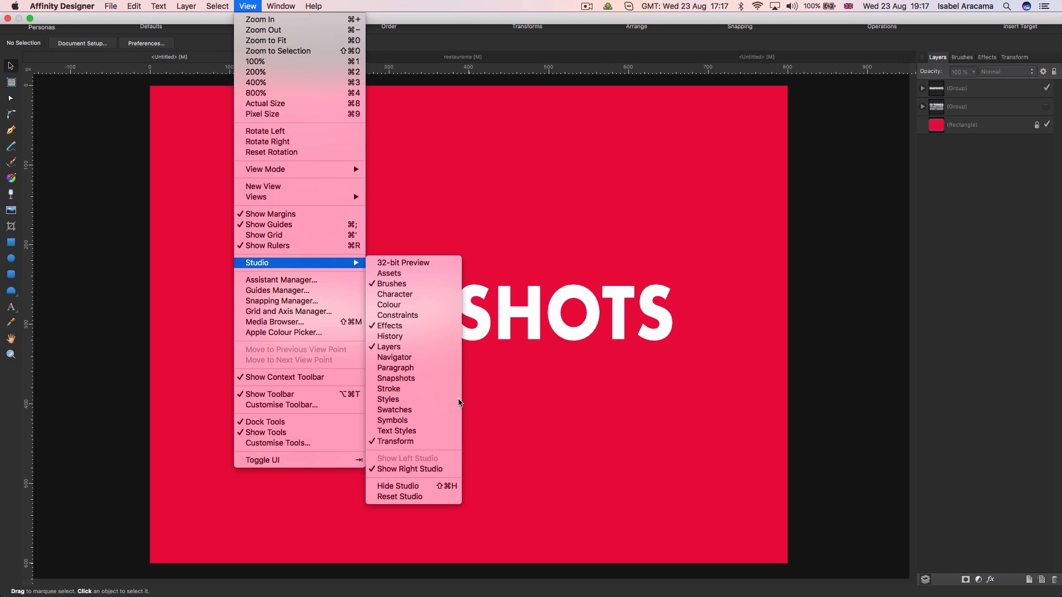
click(395, 378)
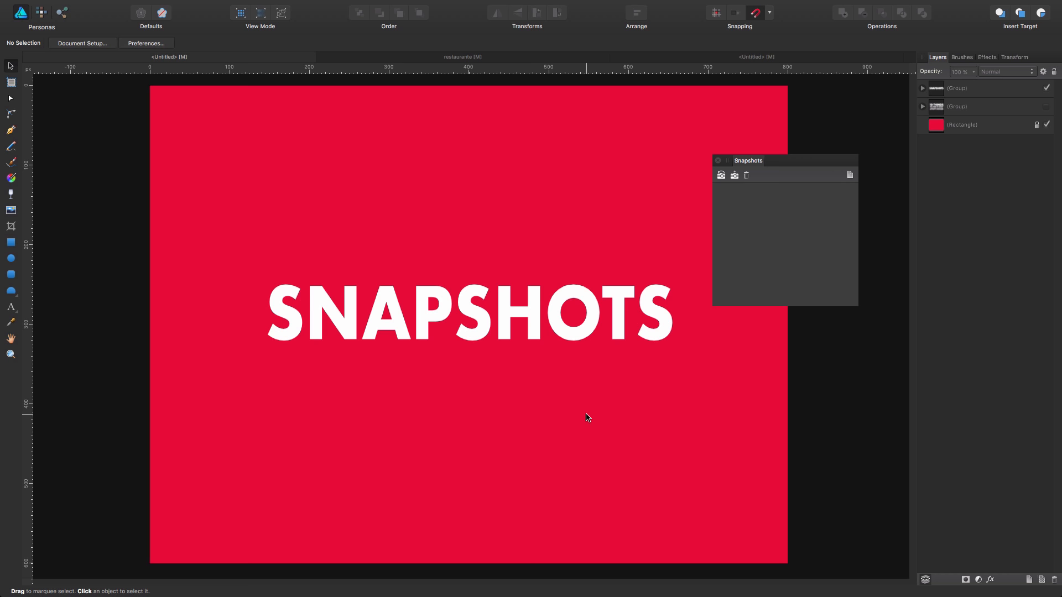
click(734, 176)
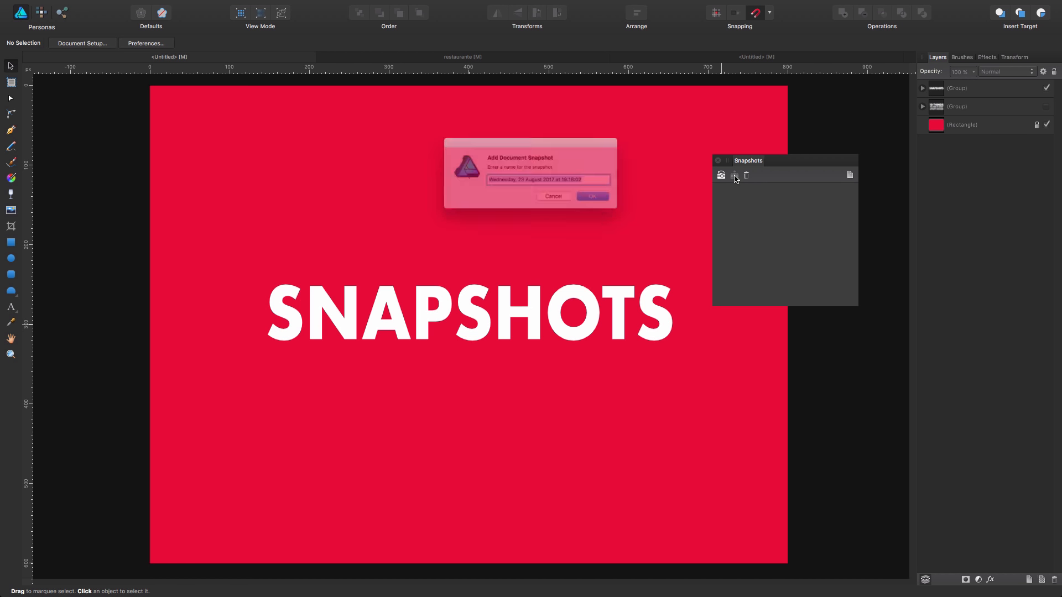
text(VERSION1)
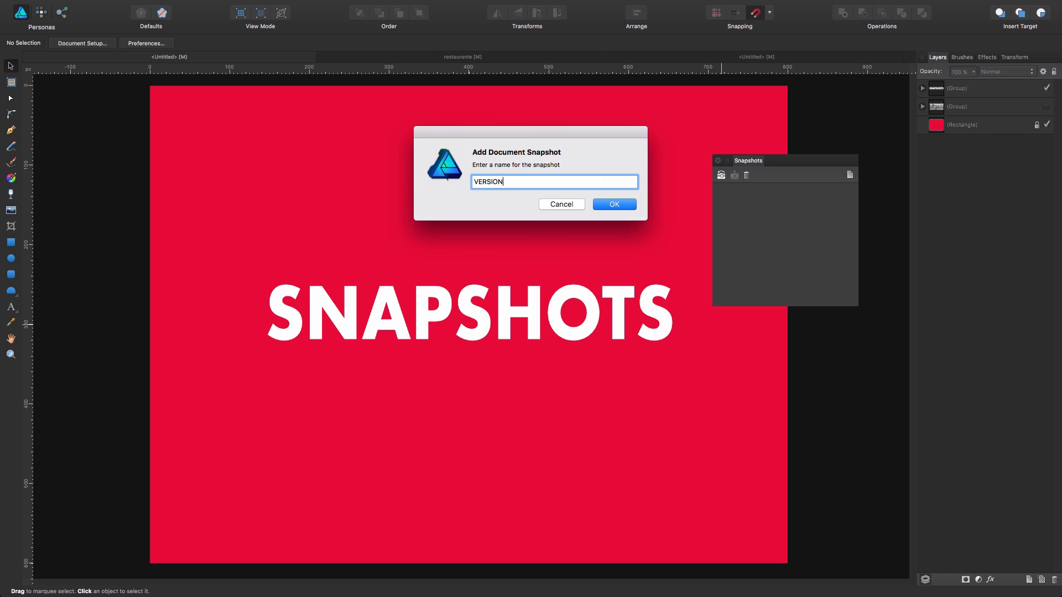
key(Return)
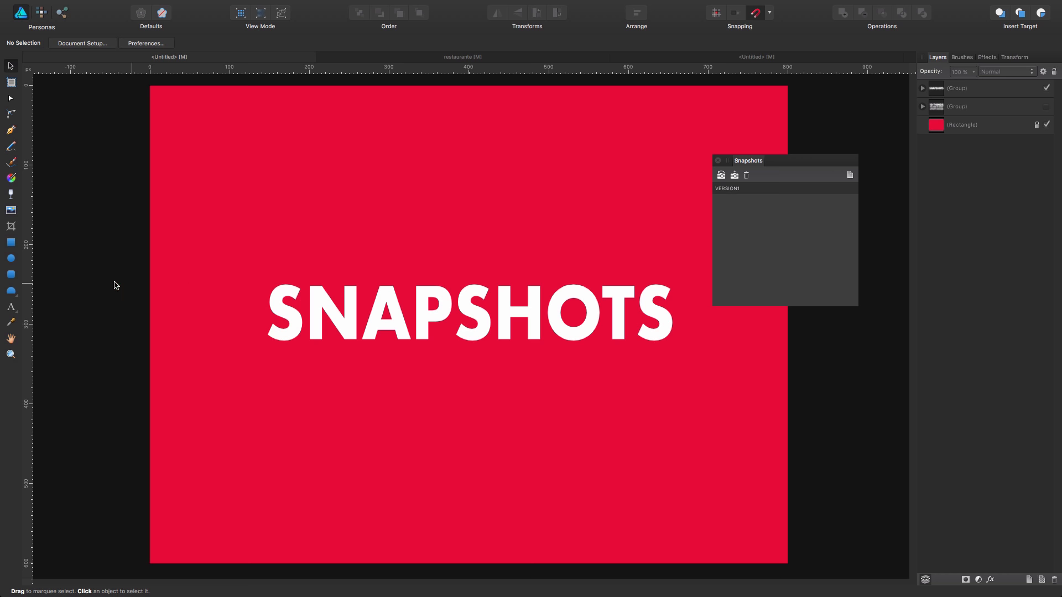
Step: Paint yellow textured strokes with a reduced vector brush: a long underline below the SNAPSHOTS title and a cross above it
key(b)
key(bracketleft)
key(bracketleft)
key(bracketleft)
key(bracketleft)
key(bracketleft)
drag(270, 365, 773, 382)
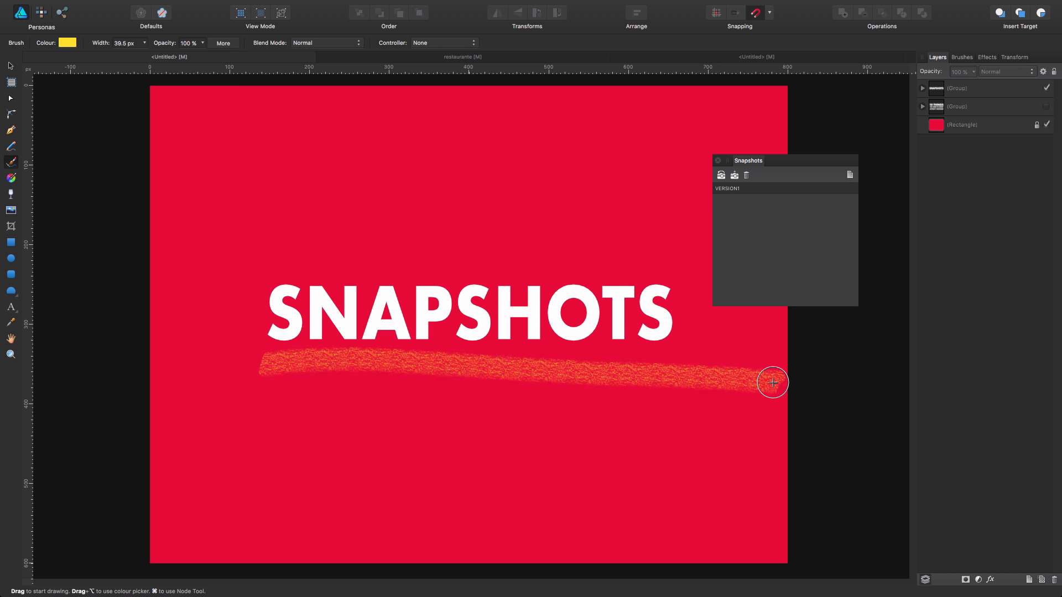
drag(378, 149, 352, 235)
drag(318, 185, 482, 207)
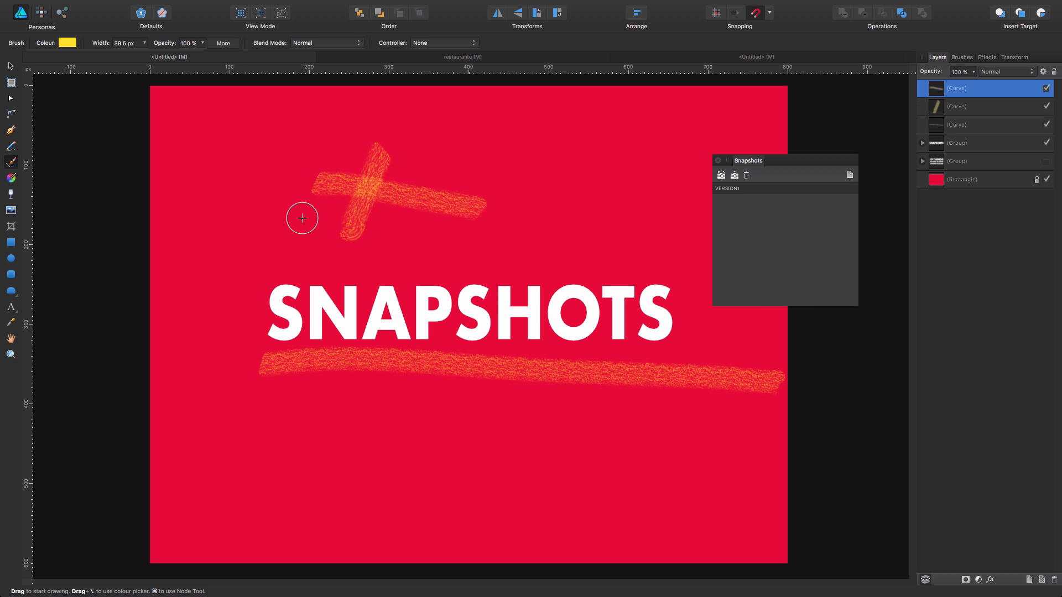
Step: Draw yellow rectangles above and below the title, and add a document snapshot named VERSION2
key(m)
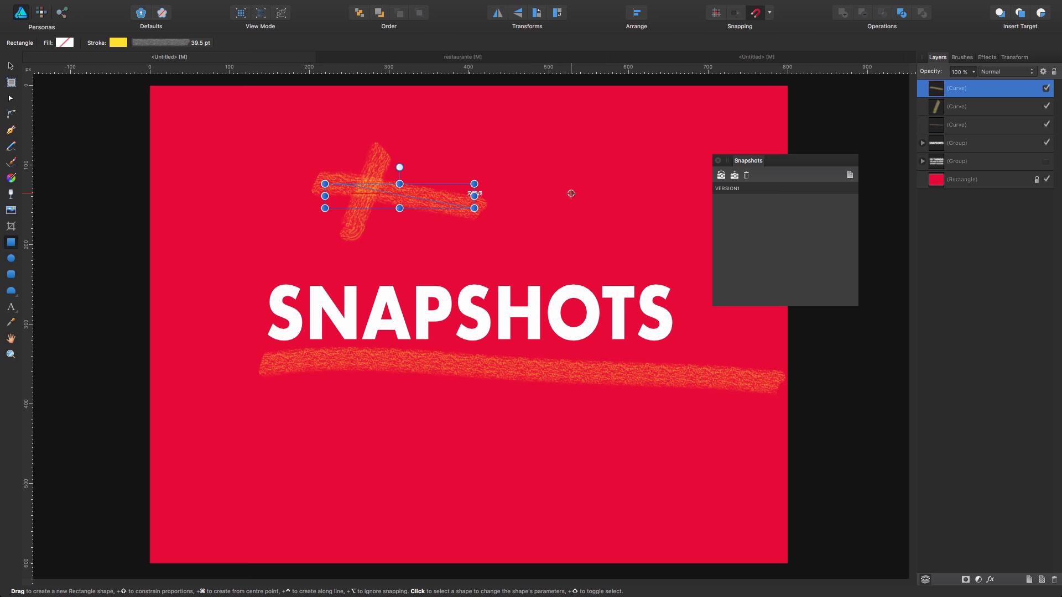
drag(570, 193, 644, 266)
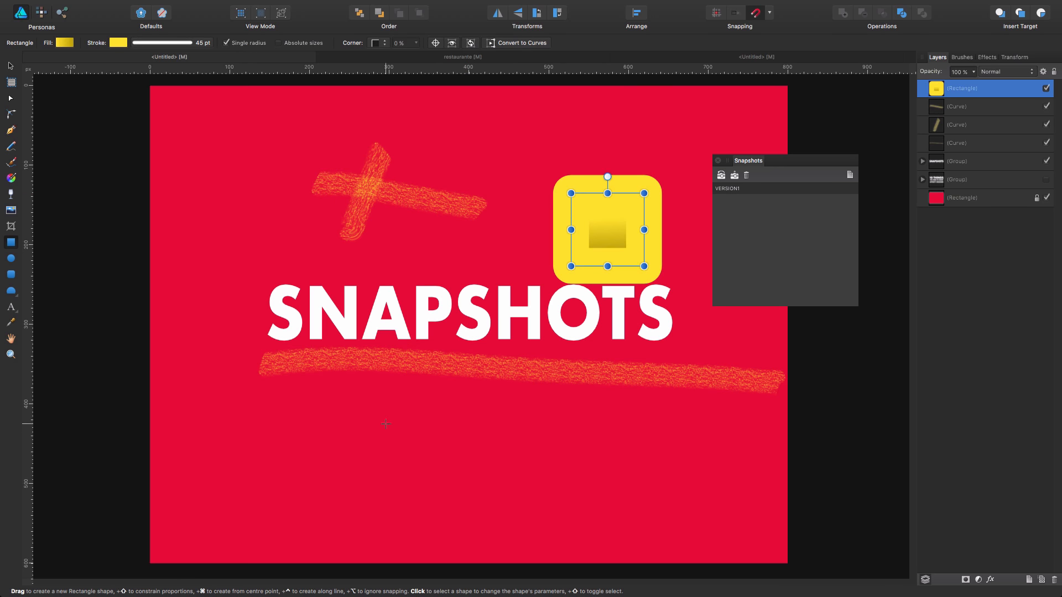
drag(386, 424, 523, 471)
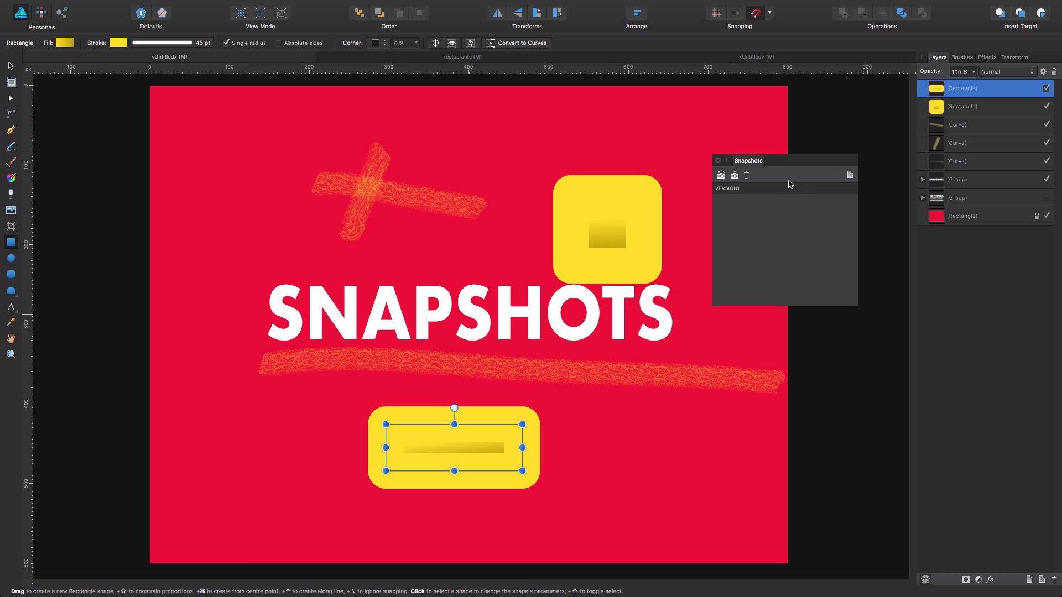
click(734, 175)
text(VERSION2)
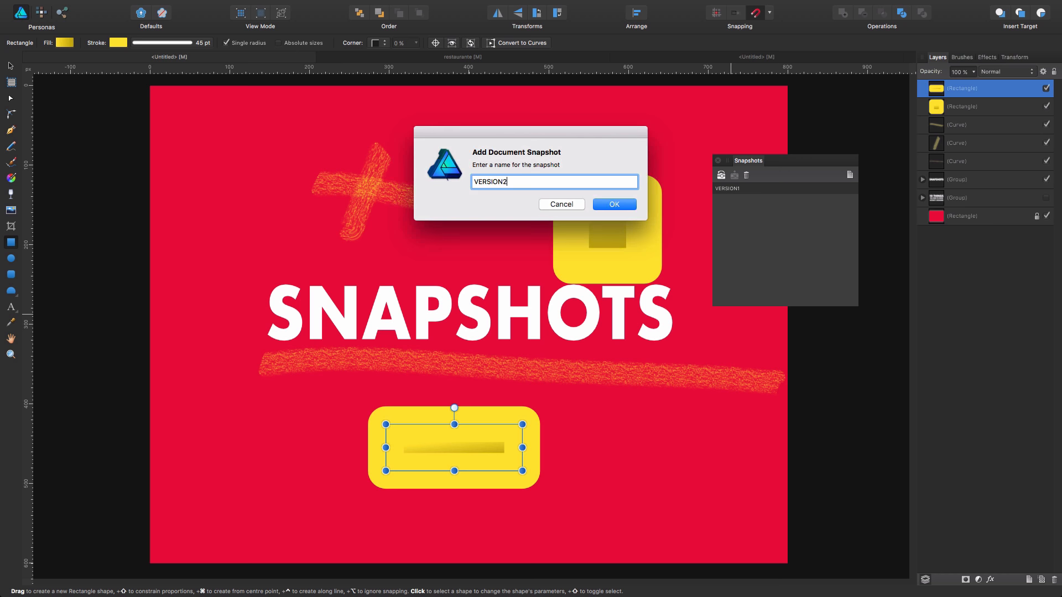
key(Return)
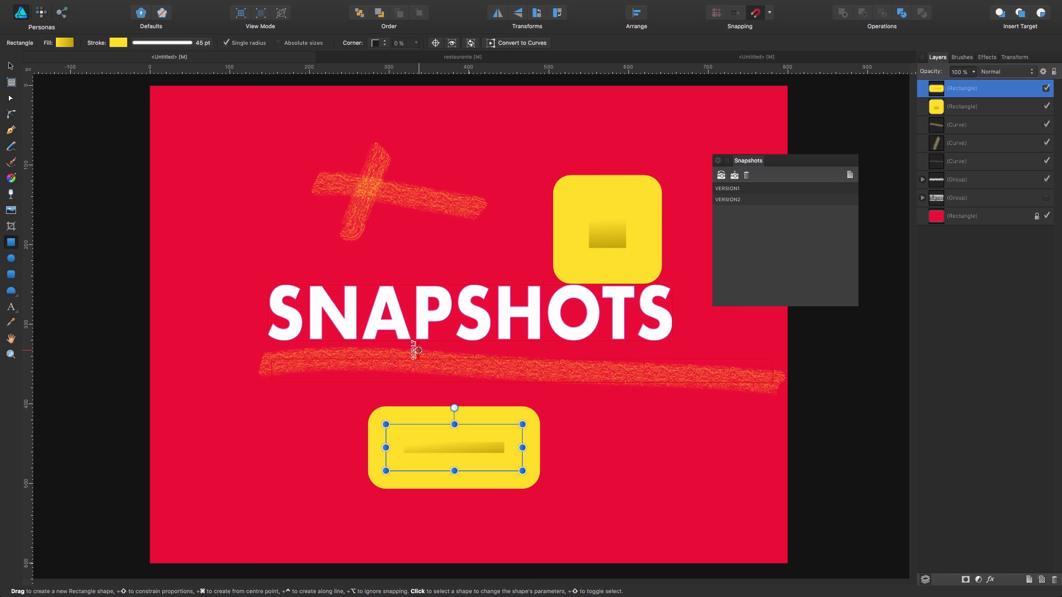
Step: Edit the title text by inserting TU before the P and I after it so it reads SNATUPISHOTS
key(t)
click(408, 313)
click(407, 313)
text(TU)
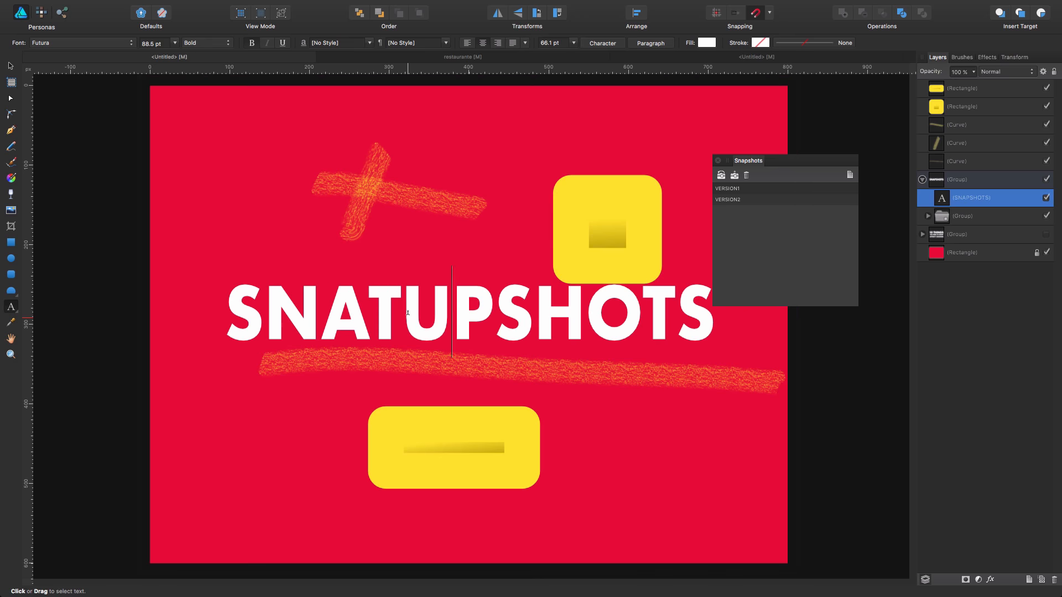
key(Escape)
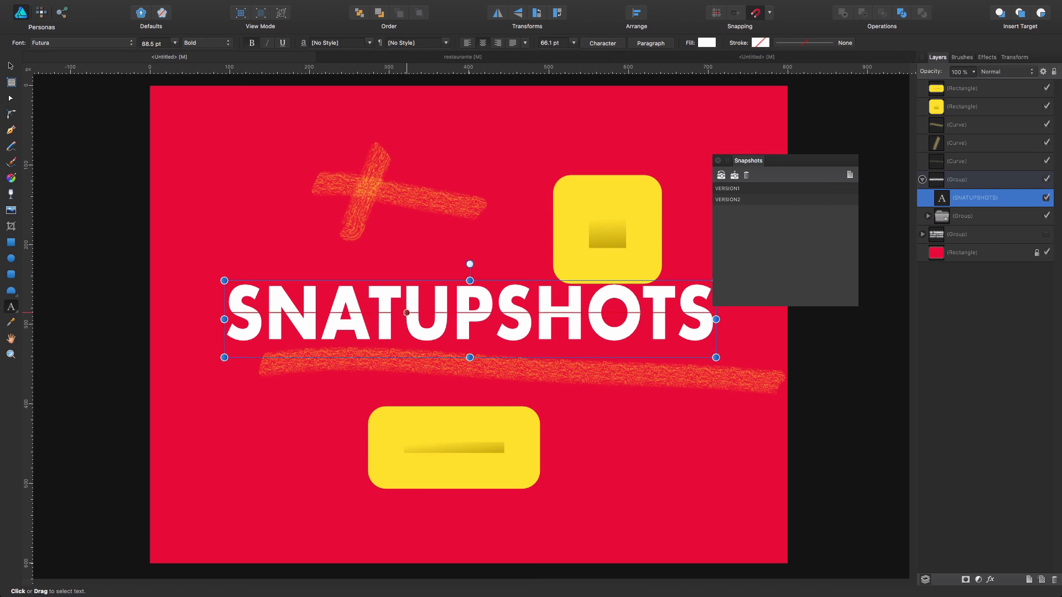
click(499, 310)
text(I)
key(Escape)
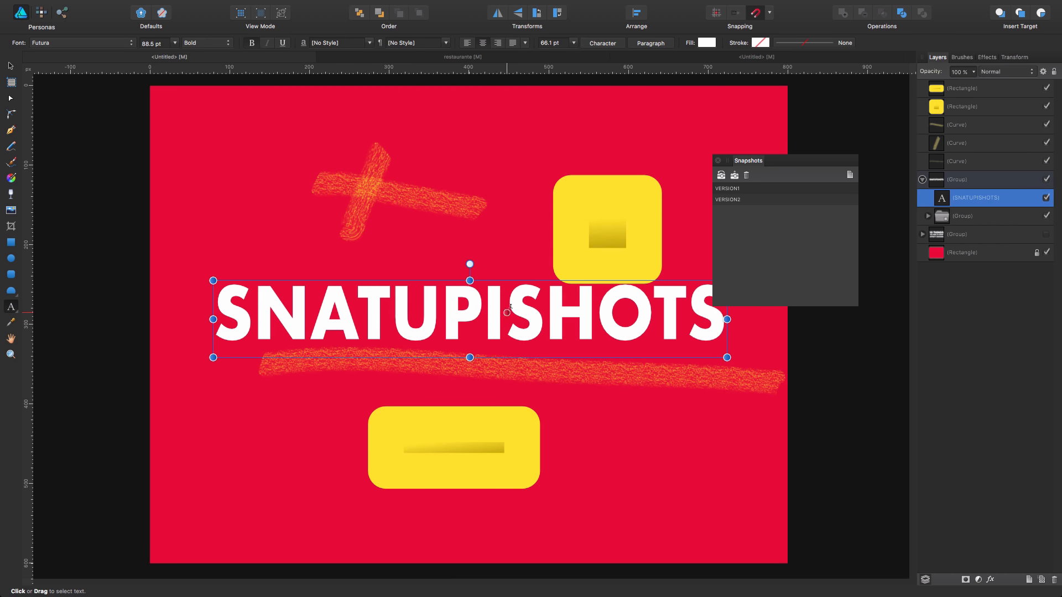
Step: Draw a small yellow rectangle at the upper left and a large one over the title, and add a snapshot named VERSION3
click(11, 242)
drag(235, 119, 335, 208)
drag(261, 178, 702, 357)
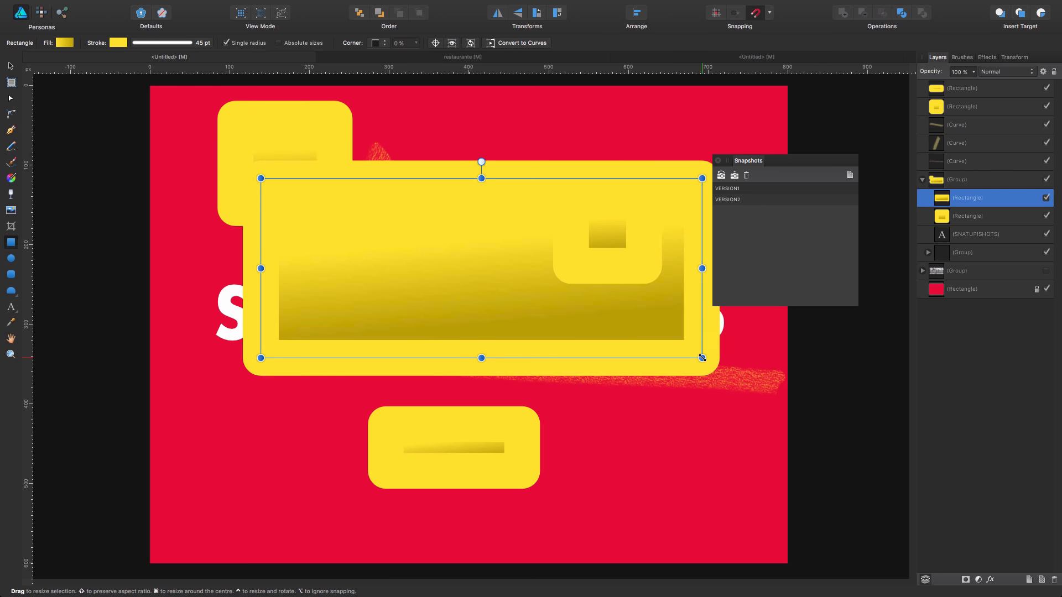
click(734, 175)
text(VERSION3)
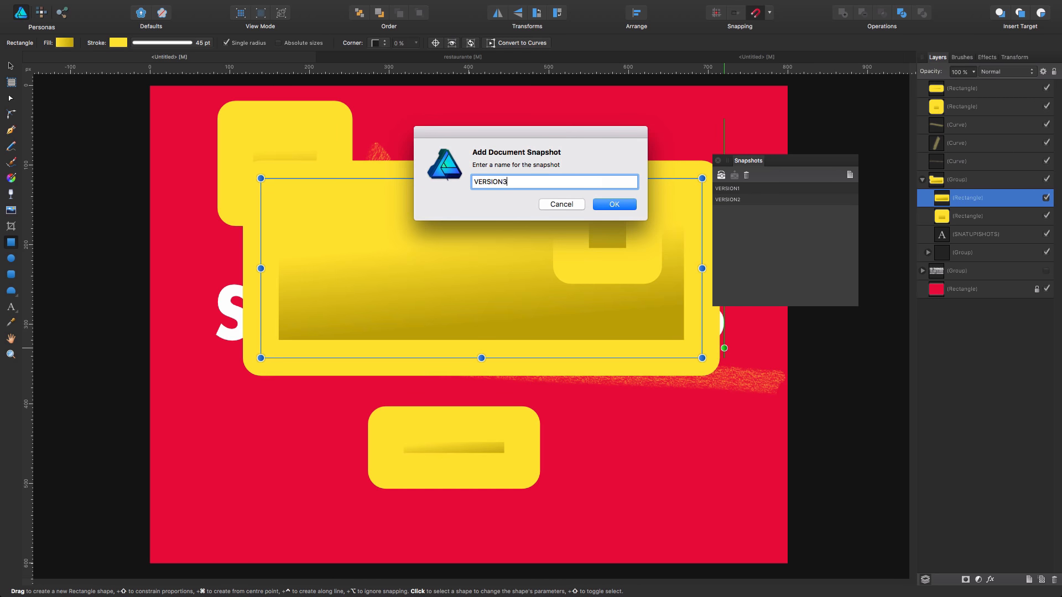
key(Return)
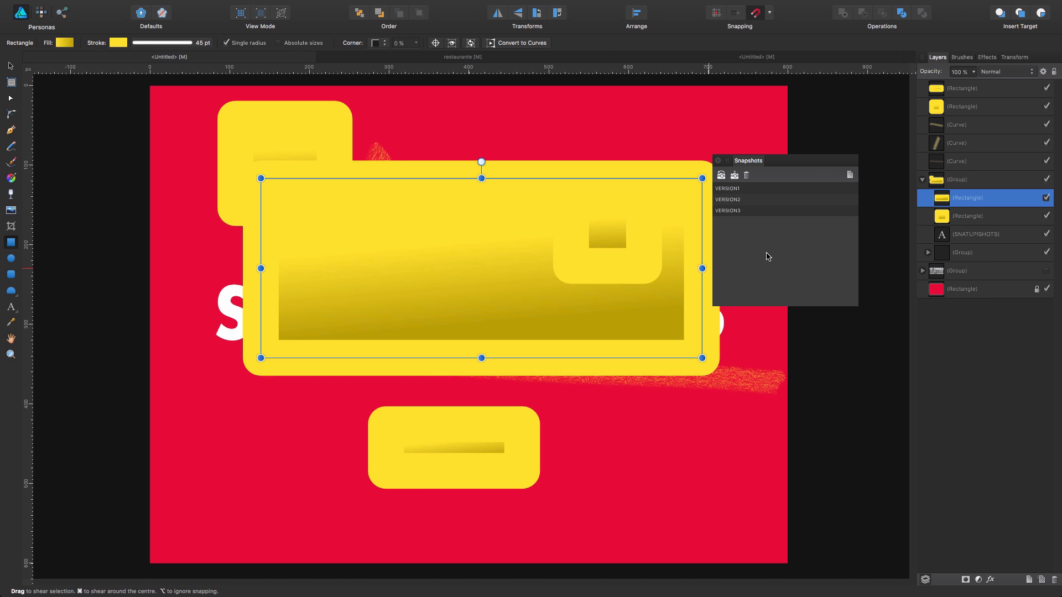
Step: Restore the document to the VERSION1 snapshot and after that to the VERSION2 snapshot
click(762, 192)
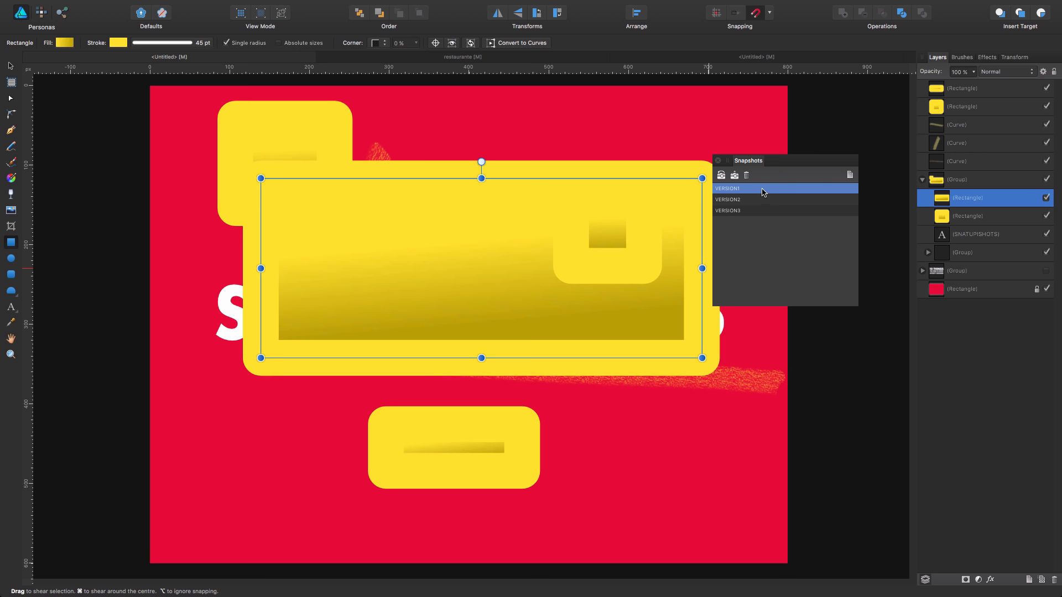
click(722, 176)
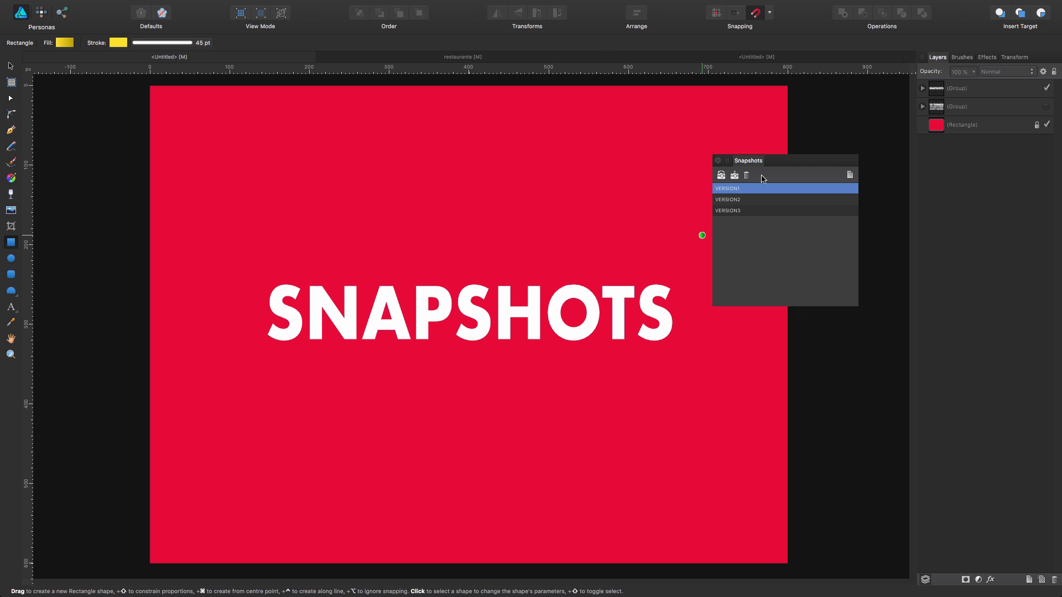
click(747, 200)
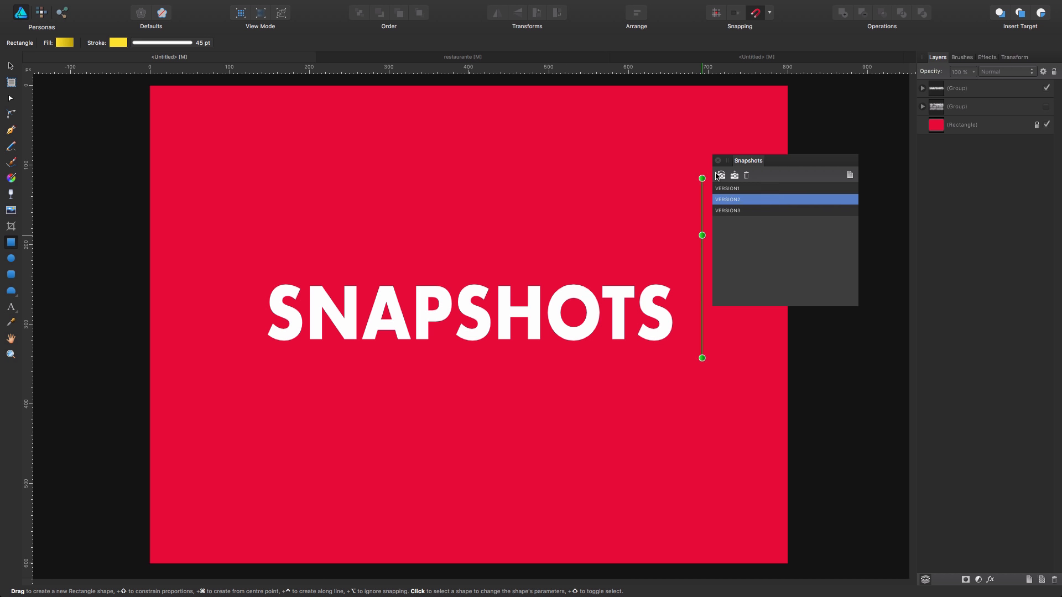
click(721, 175)
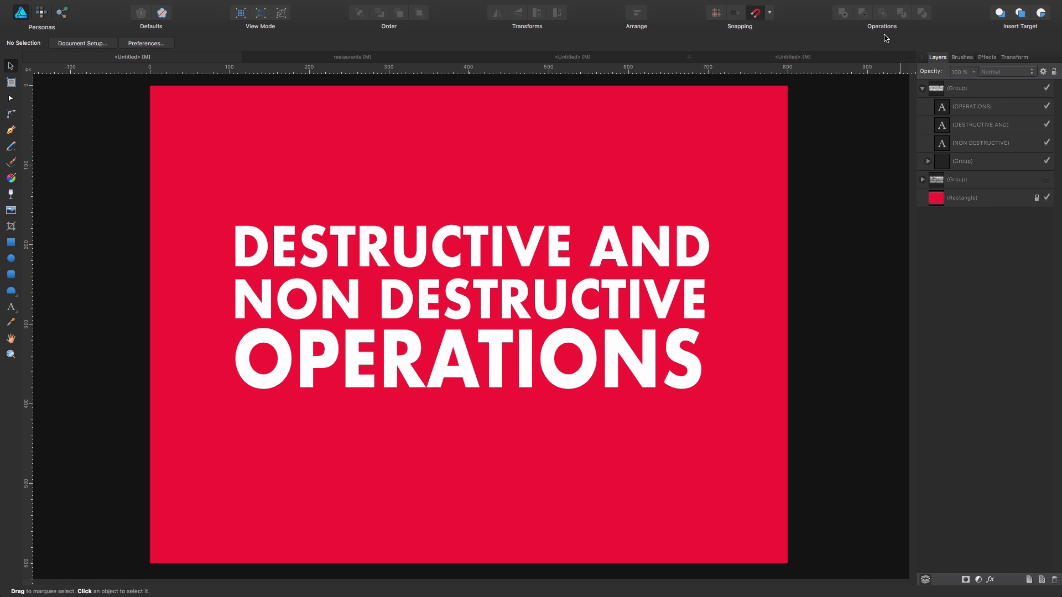
Step: Switch to the document with the magenta circle and blue rectangle, and move the rectangle slightly left towards the circle
click(797, 57)
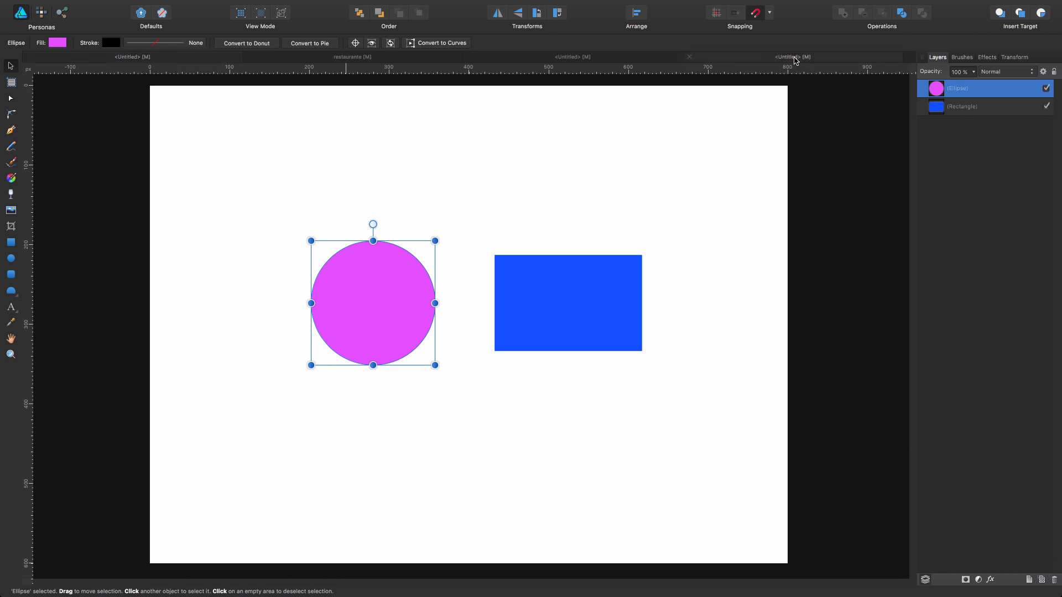
click(666, 216)
click(595, 303)
drag(596, 303, 585, 304)
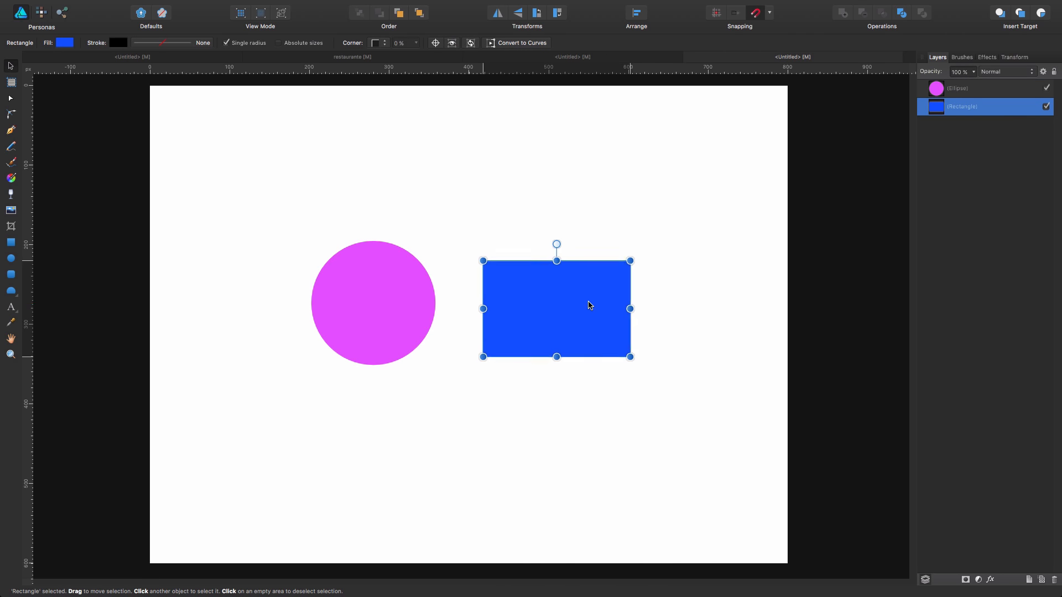
click(696, 332)
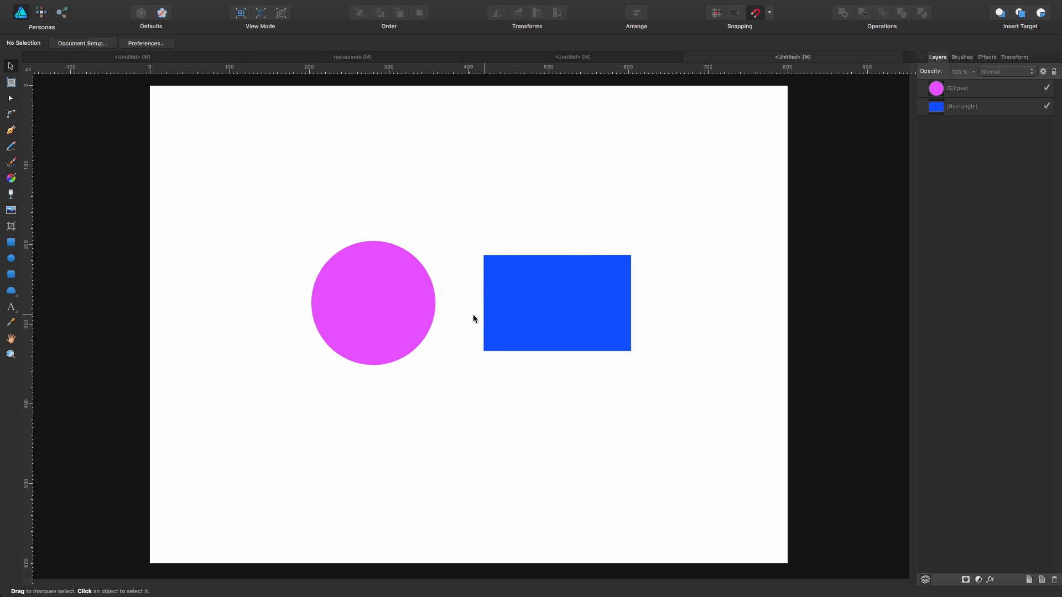
Step: Move the magenta circle right so it overlaps the rectangle's left end, and select both shapes
click(384, 305)
drag(375, 307, 468, 306)
shift+click(593, 306)
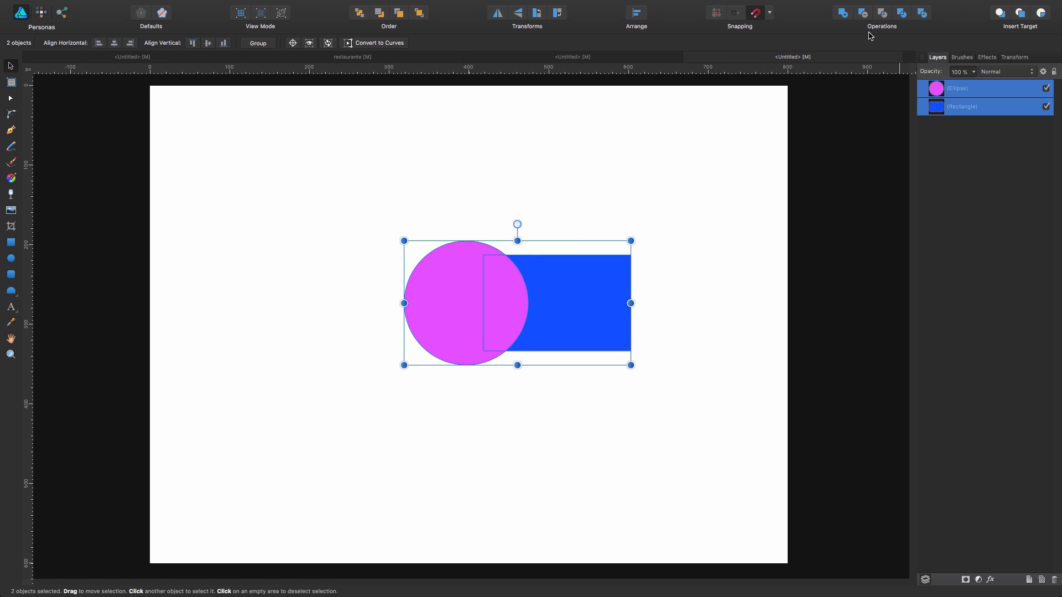
Step: Try the Add and Subtract operations on the overlapping circle and rectangle, undoing each one
click(842, 15)
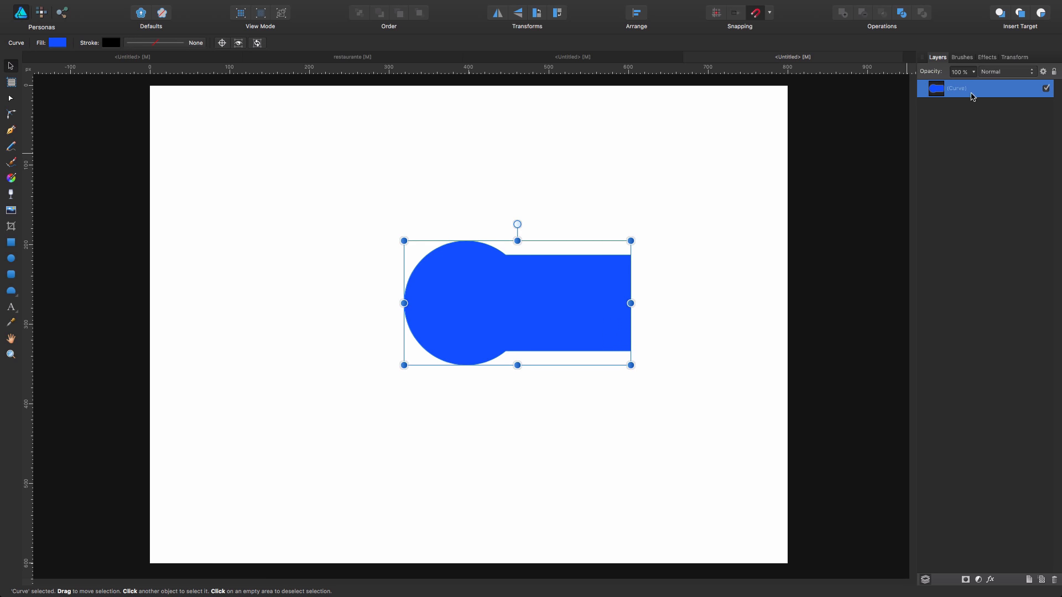
key(super+z)
click(865, 17)
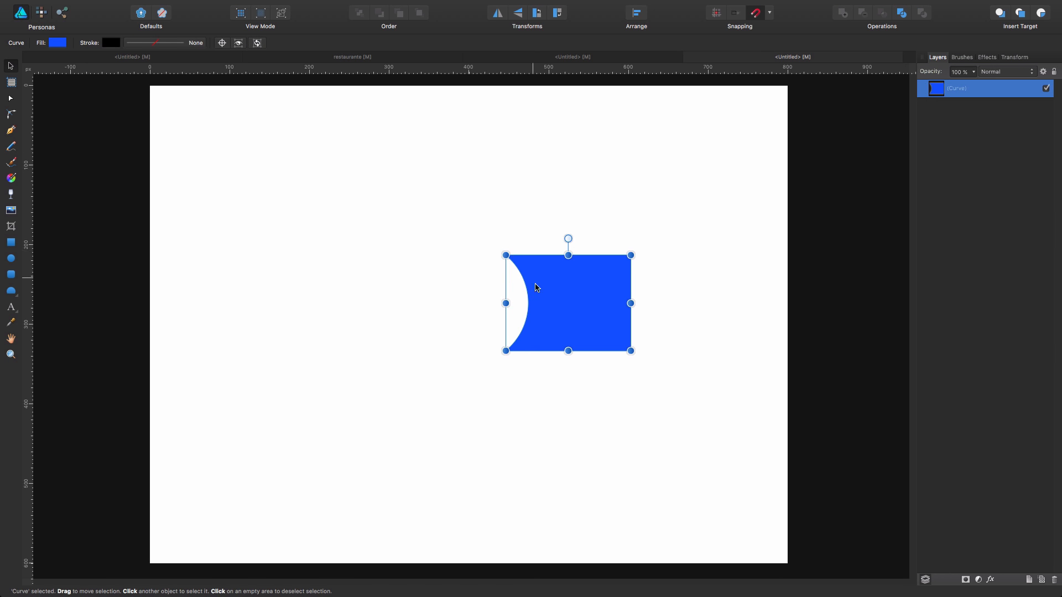
key(super+z)
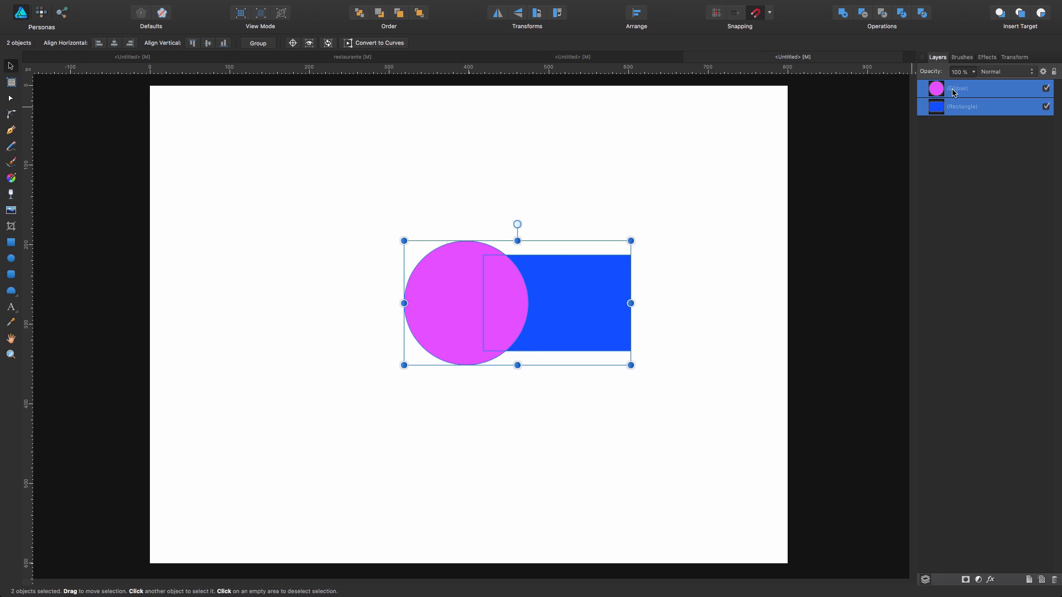
Step: Subtract the magenta circle from the blue rectangle
click(866, 14)
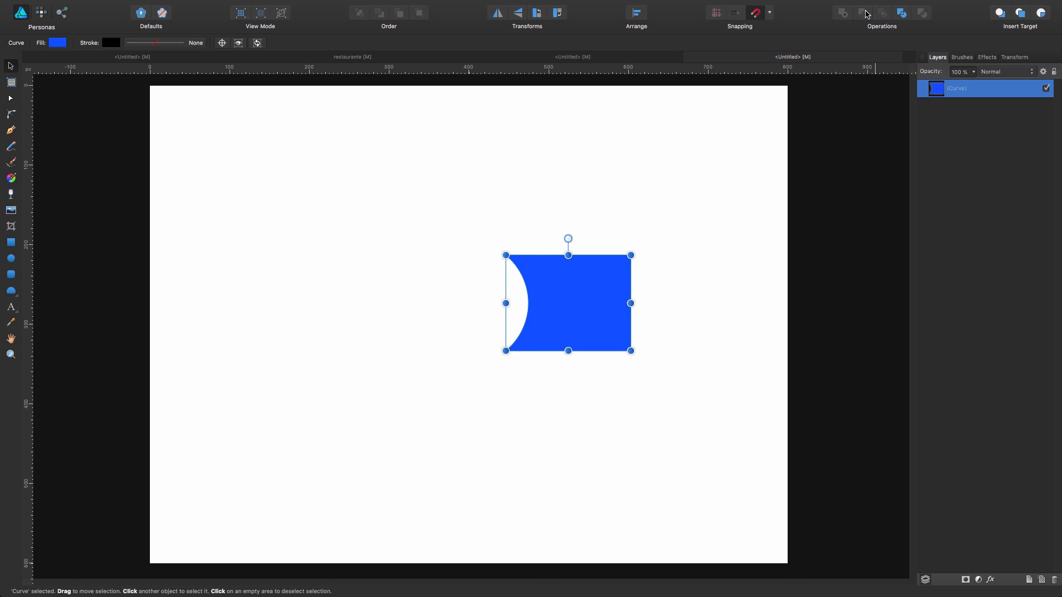
mouse_move(895, 17)
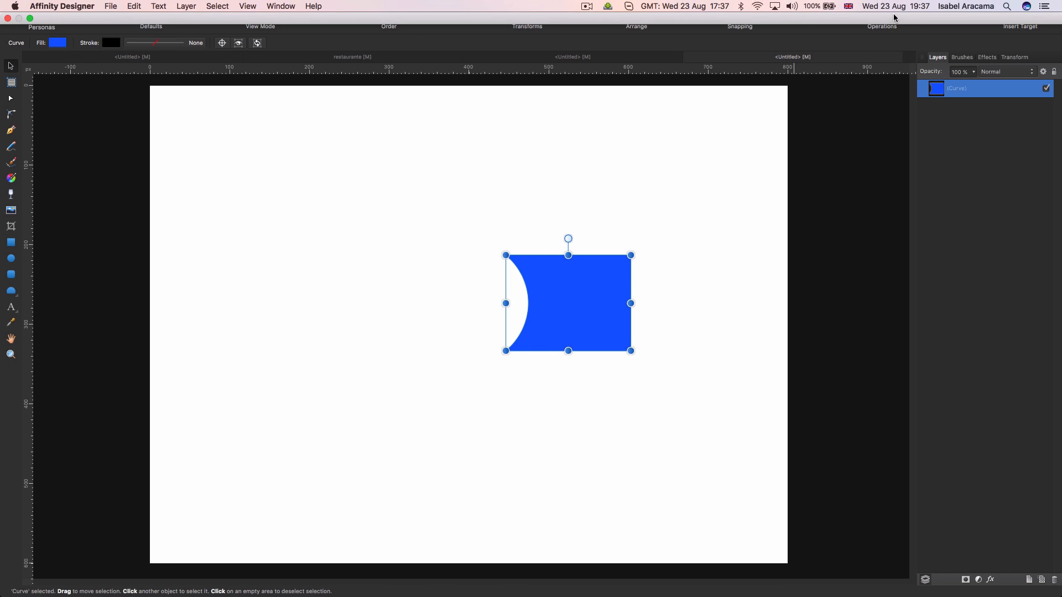
Step: Undo the subtraction, and try the Intersect operation on the overlapping magenta circle and blue rectangle
key(super+z)
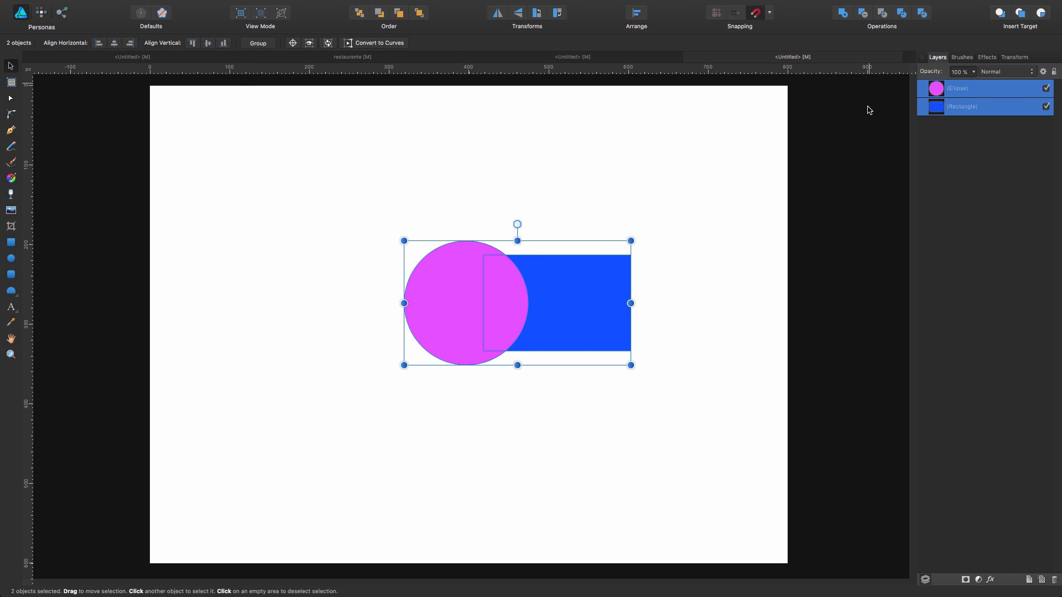
click(884, 16)
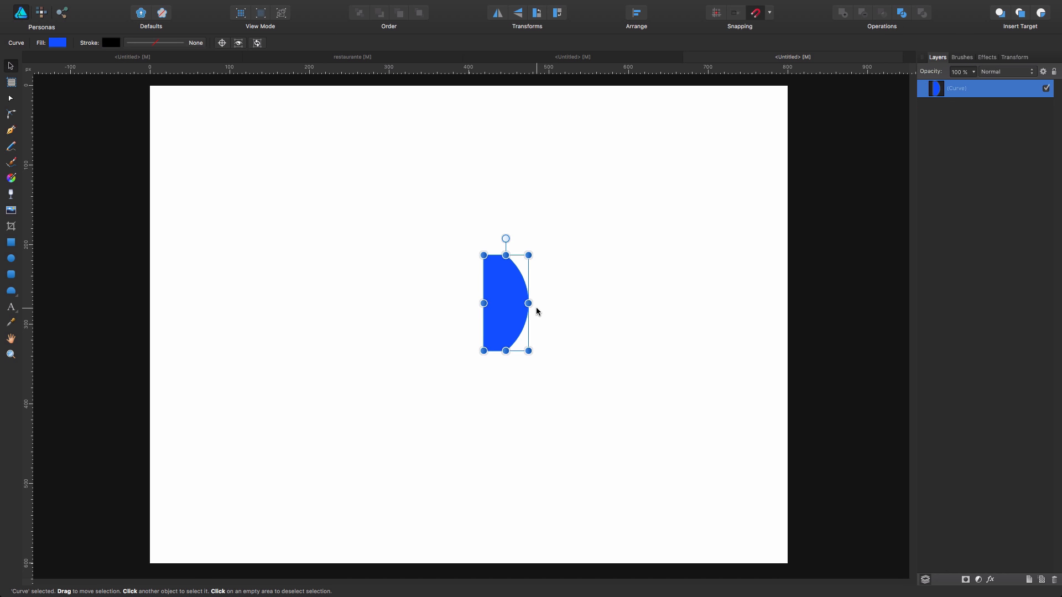
key(super+z)
Step: Divide the overlapping circle and rectangle, and try moving the cut blue piece away to the right
click(903, 14)
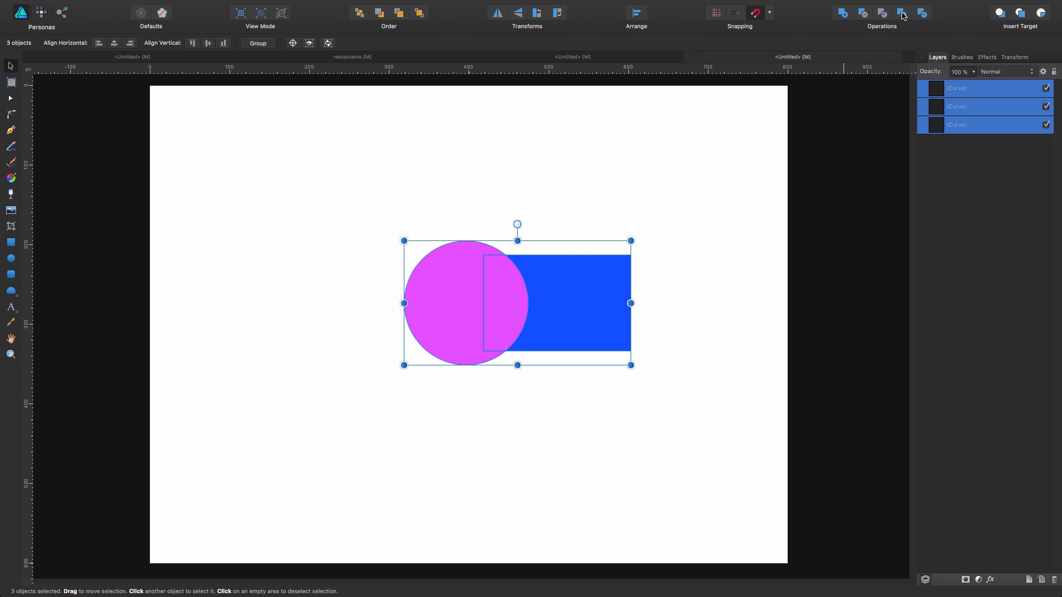
click(583, 302)
drag(583, 302, 687, 311)
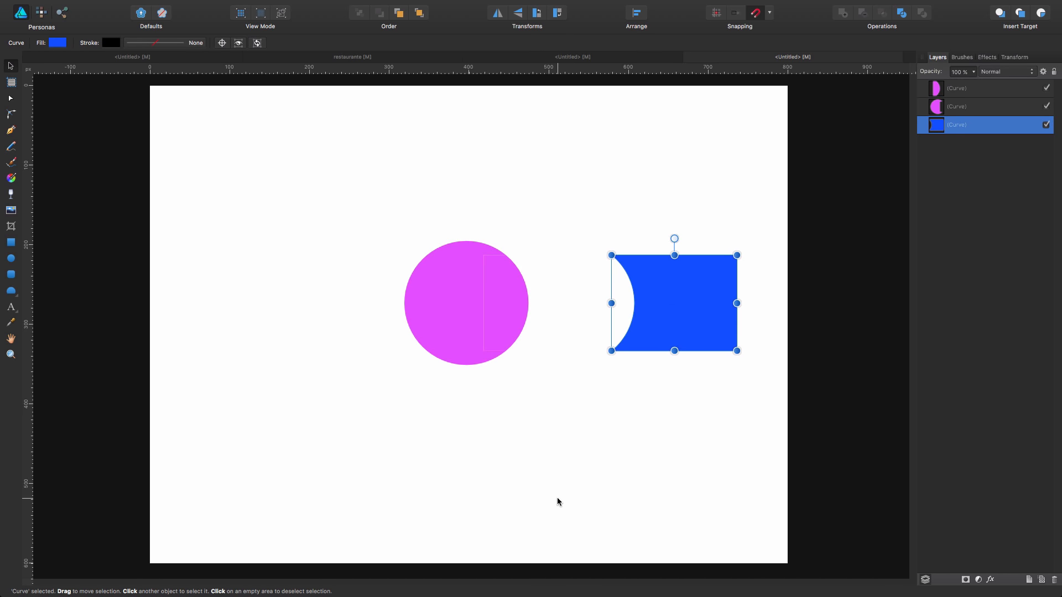
key(super+z)
Step: Try the Combine operation on all the divided pieces, and undo back to the original circle and rectangle
click(579, 404)
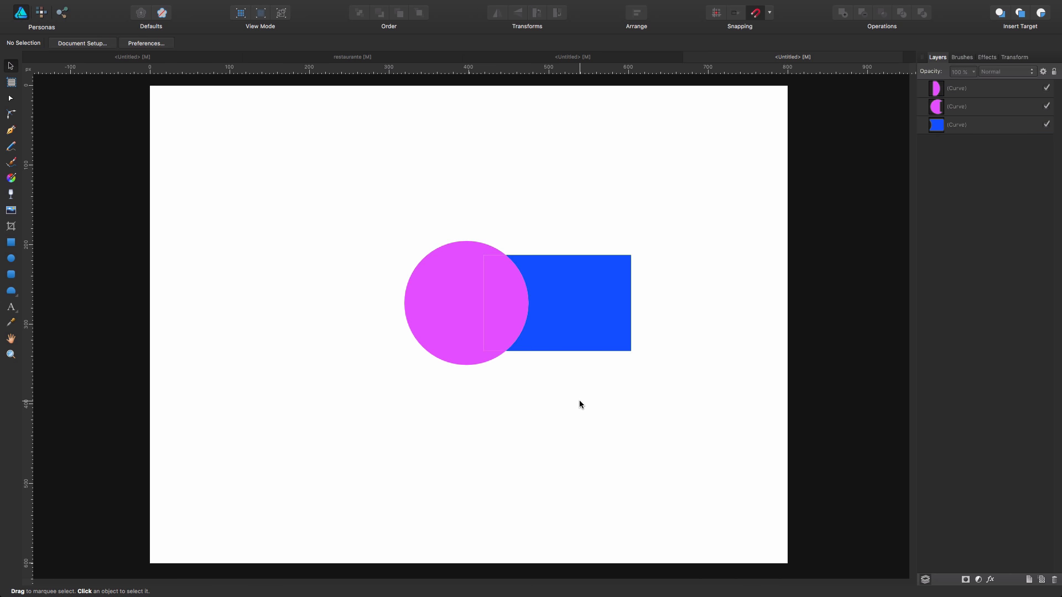
key(super+a)
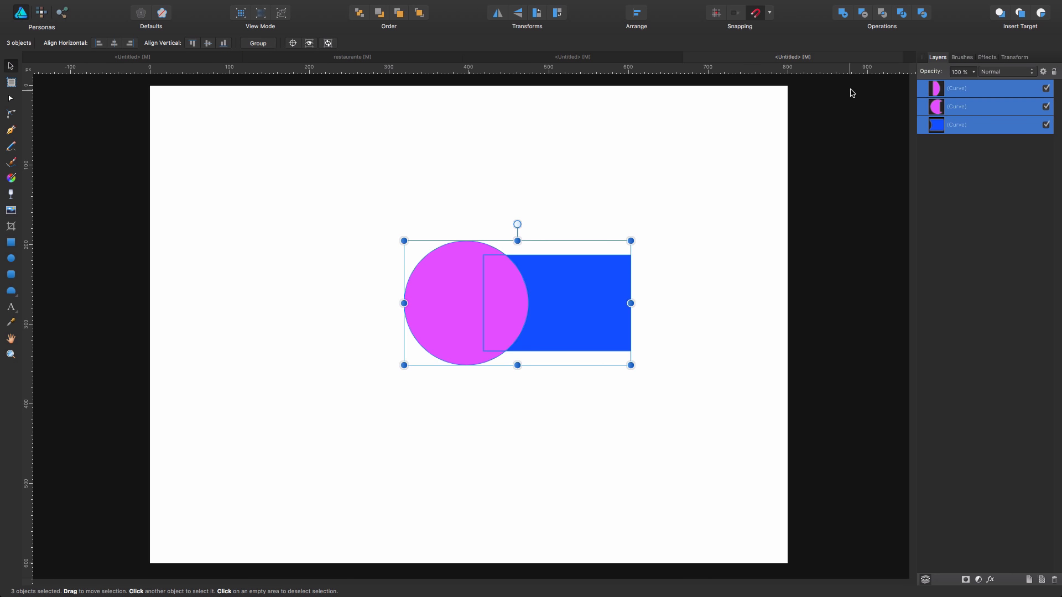
click(922, 13)
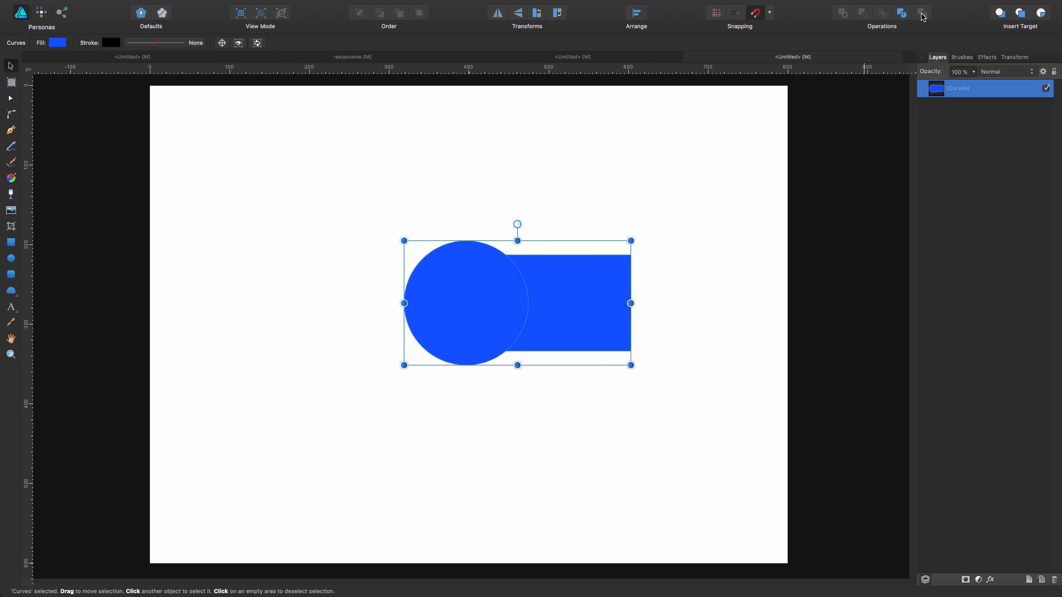
click(725, 299)
click(562, 315)
key(super+z)
key(super+z)
key(super+z)
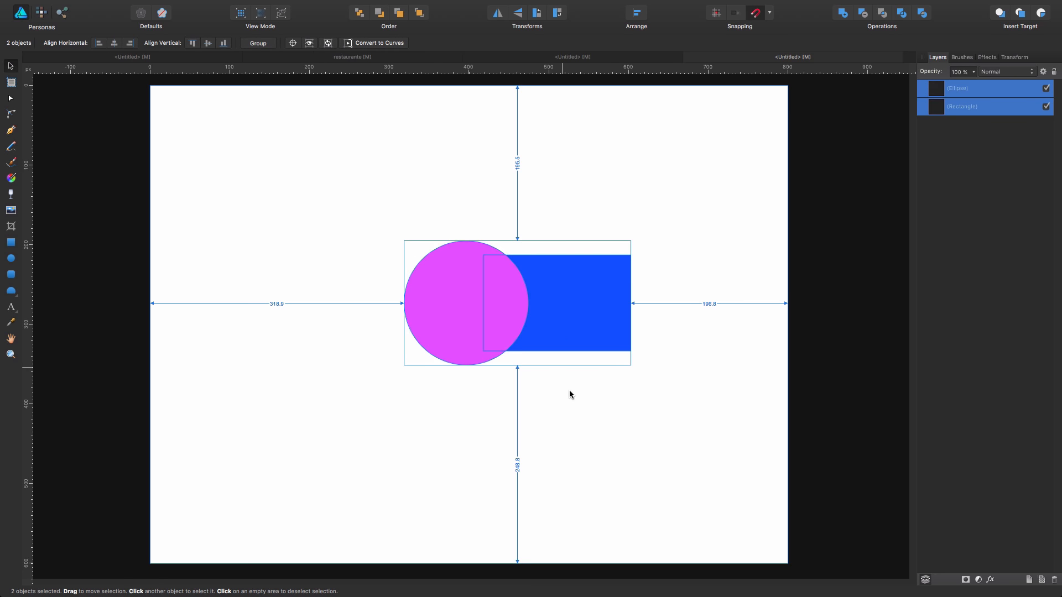
Step: Move the magenta circle slightly right over the rectangle and select both shapes
drag(395, 298, 493, 299)
drag(671, 434, 256, 107)
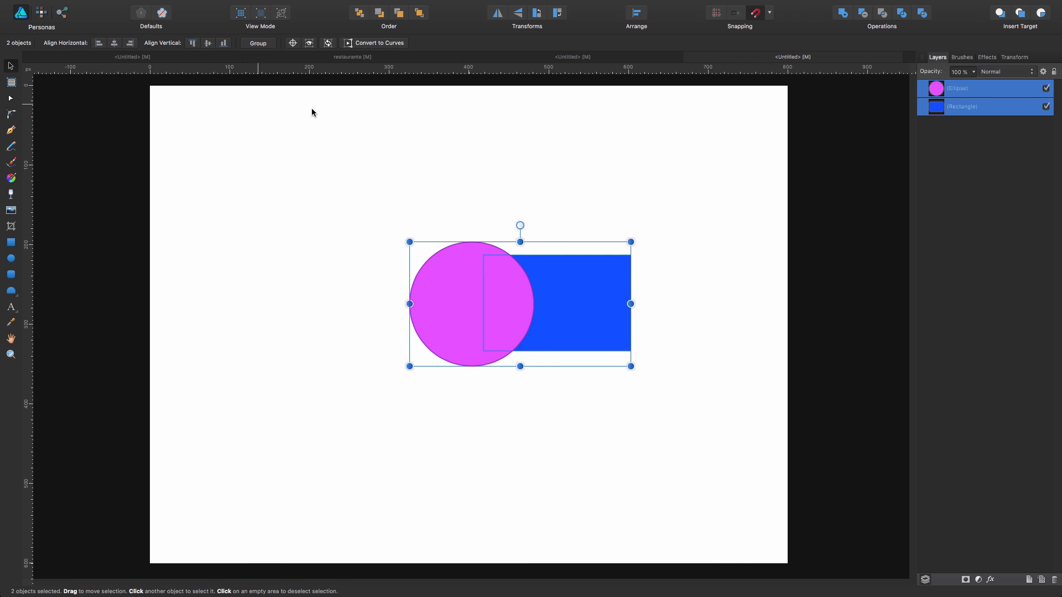
Step: Try the Combine operation on the circle and rectangle, undo it and deselect everything
click(922, 15)
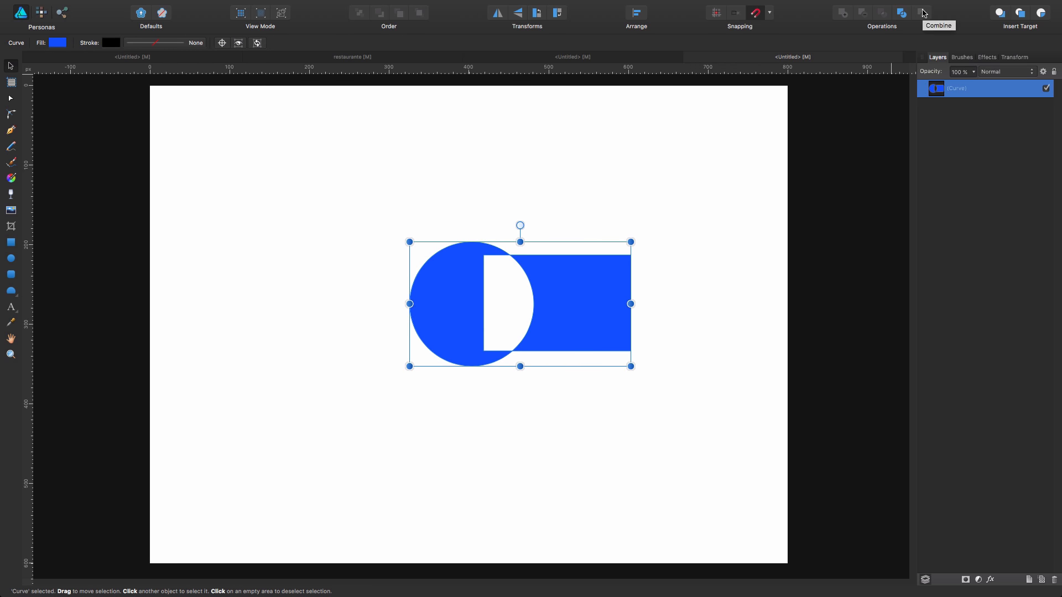
click(640, 417)
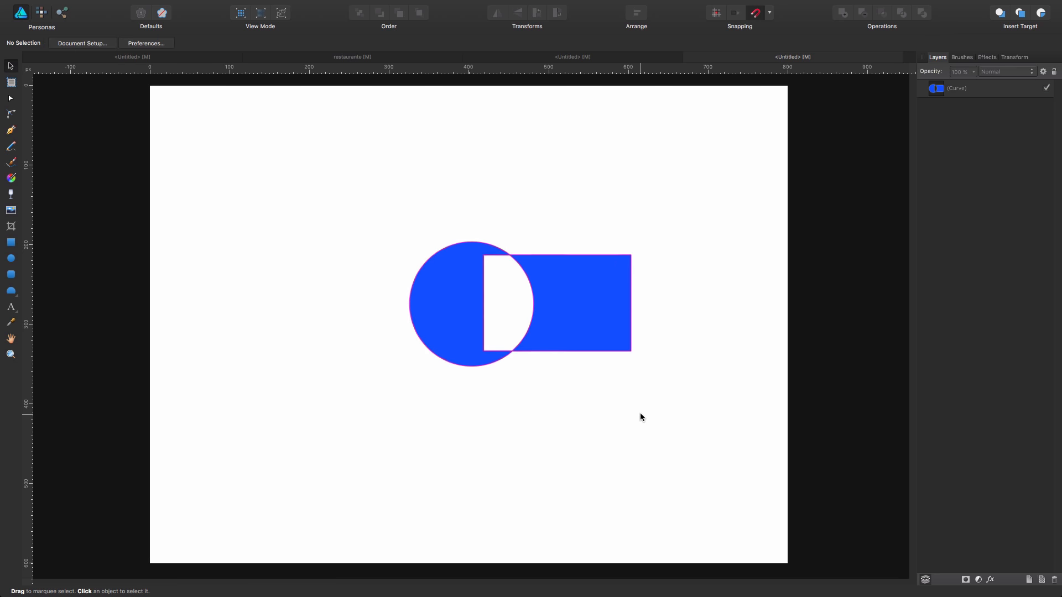
key(super+z)
key(super+z)
click(686, 371)
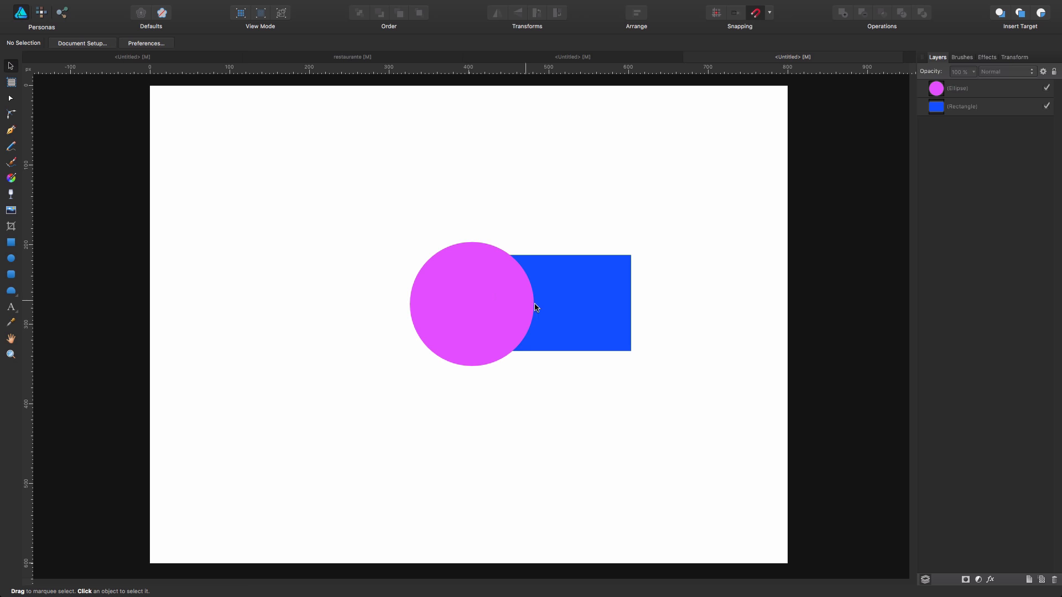
Step: Try subtracting the magenta circle from the blue rectangle destructively, and undo the operation
click(602, 300)
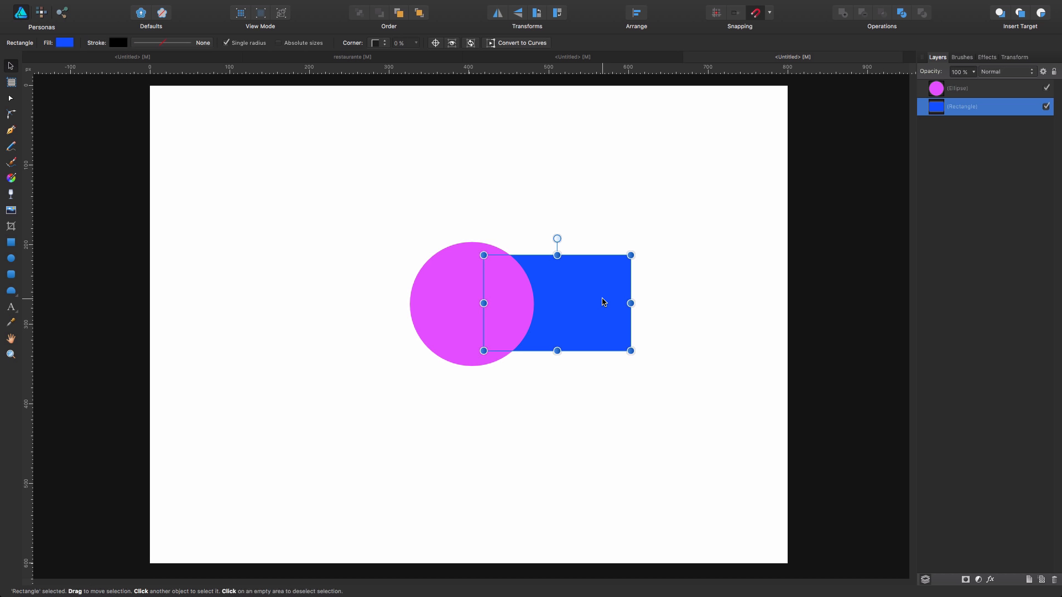
shift+click(451, 295)
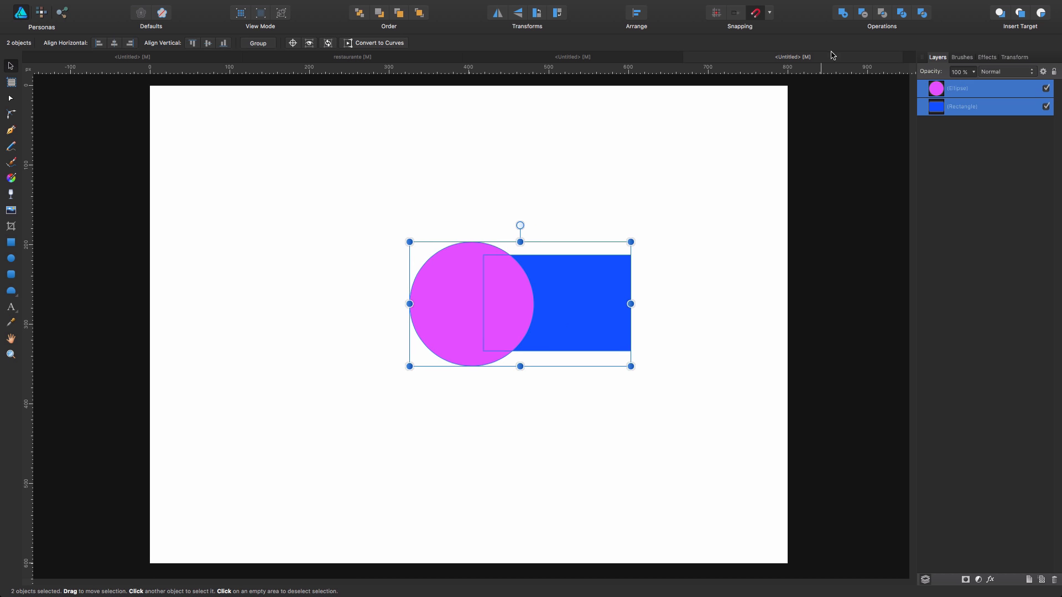
click(865, 14)
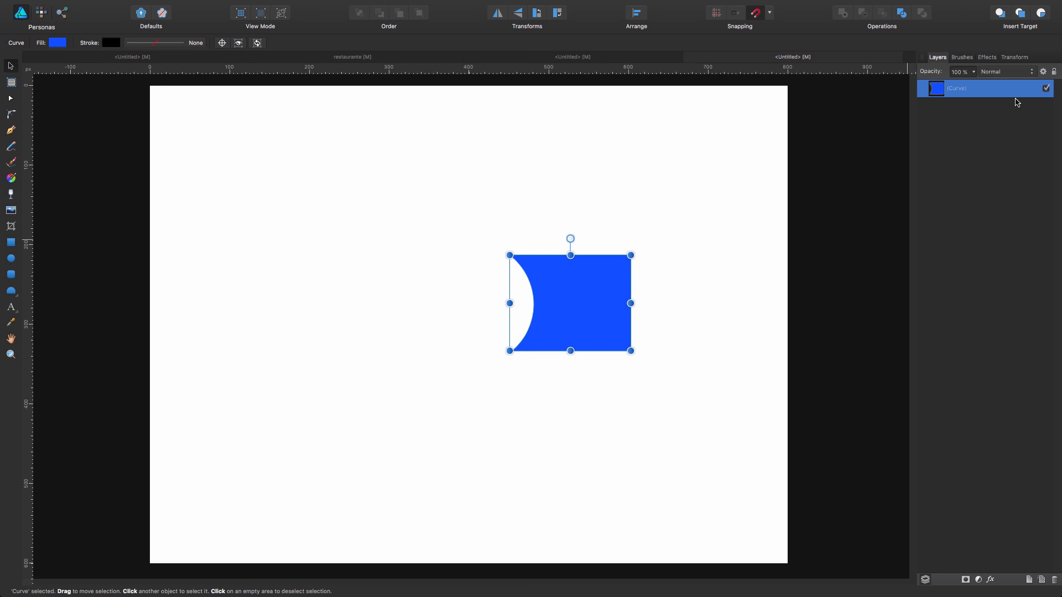
key(ctrl+z)
click(685, 324)
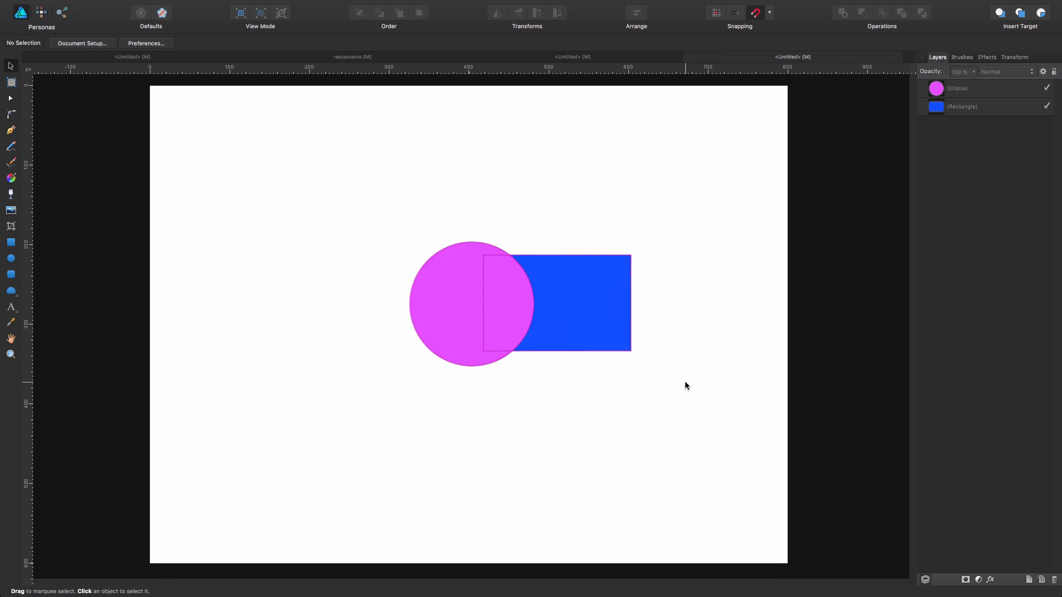
Step: Subtract the magenta circle from the blue rectangle as a non-destructive compound, and expand the compound in the layer list
click(459, 298)
shift+click(586, 297)
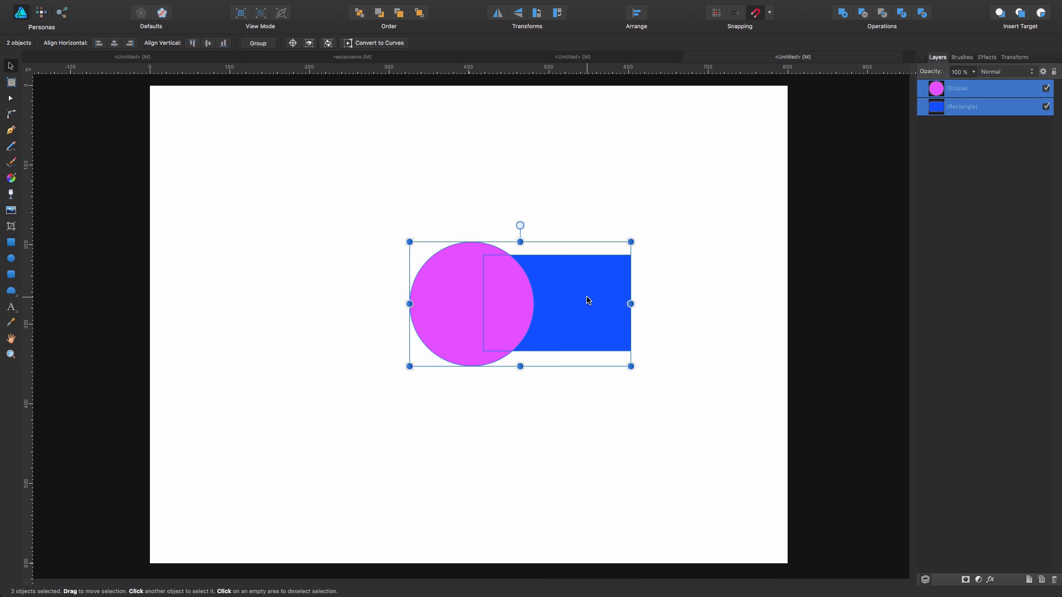
click(865, 18)
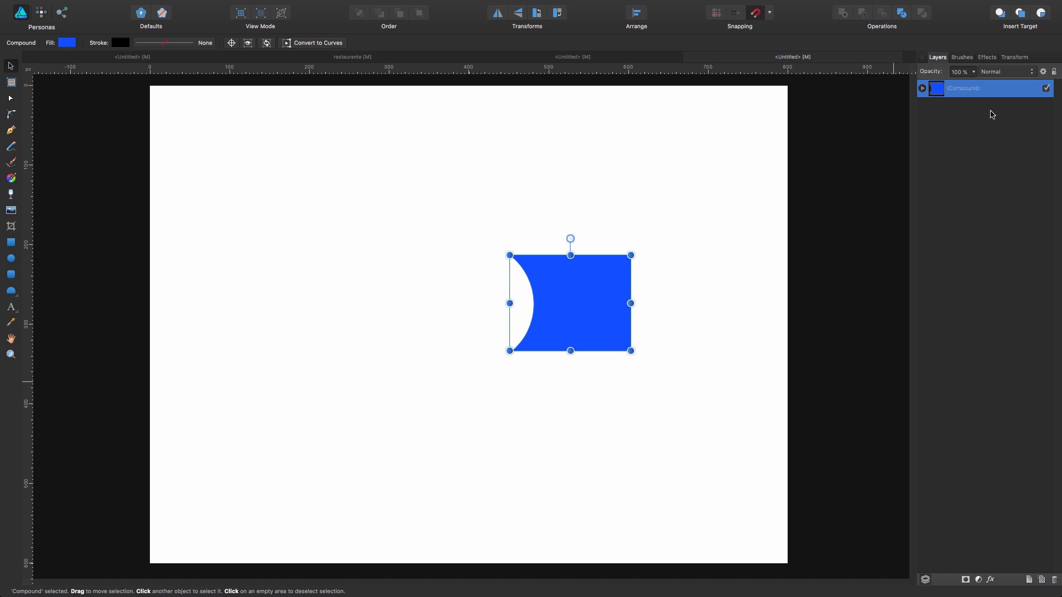
click(922, 89)
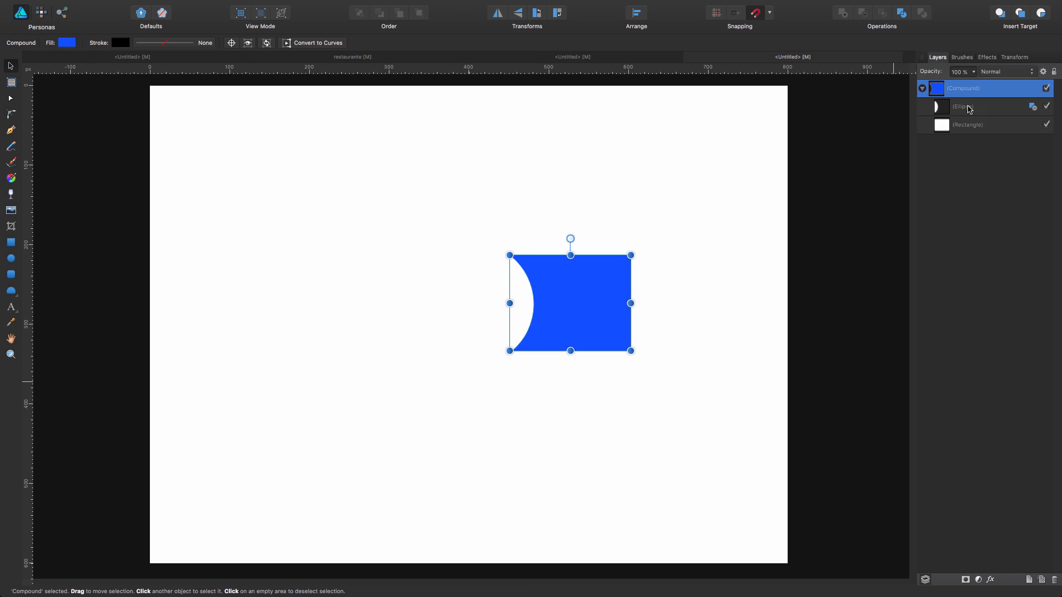
Step: Select the ellipse inside the compound and move it right to the middle of the blue rectangle
click(969, 109)
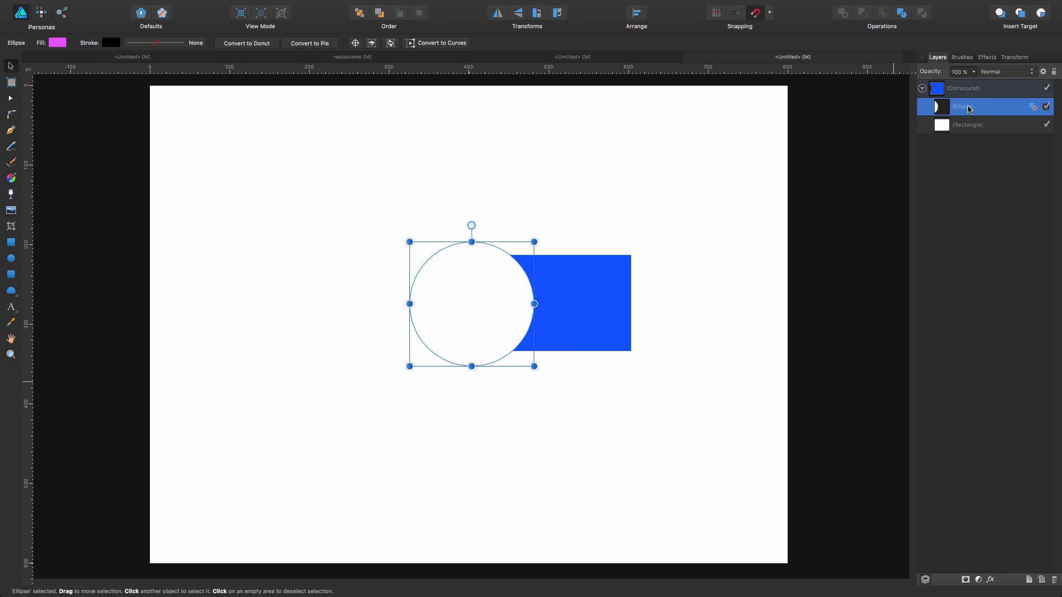
drag(503, 312, 588, 309)
click(695, 421)
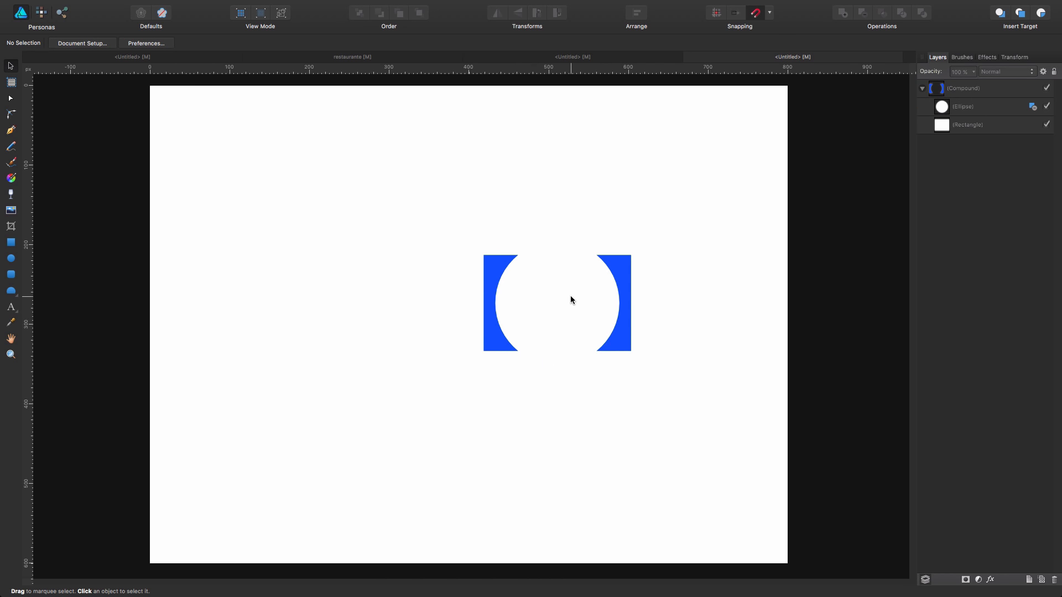
Step: Delete the ellipse from the compound so only the rectangle remains in it
click(1006, 113)
drag(573, 303, 597, 256)
key(super+x)
key(super+v)
key(Delete)
Step: Draw a magenta segment shape over the upper part of the blue rectangle and select both objects
click(11, 291)
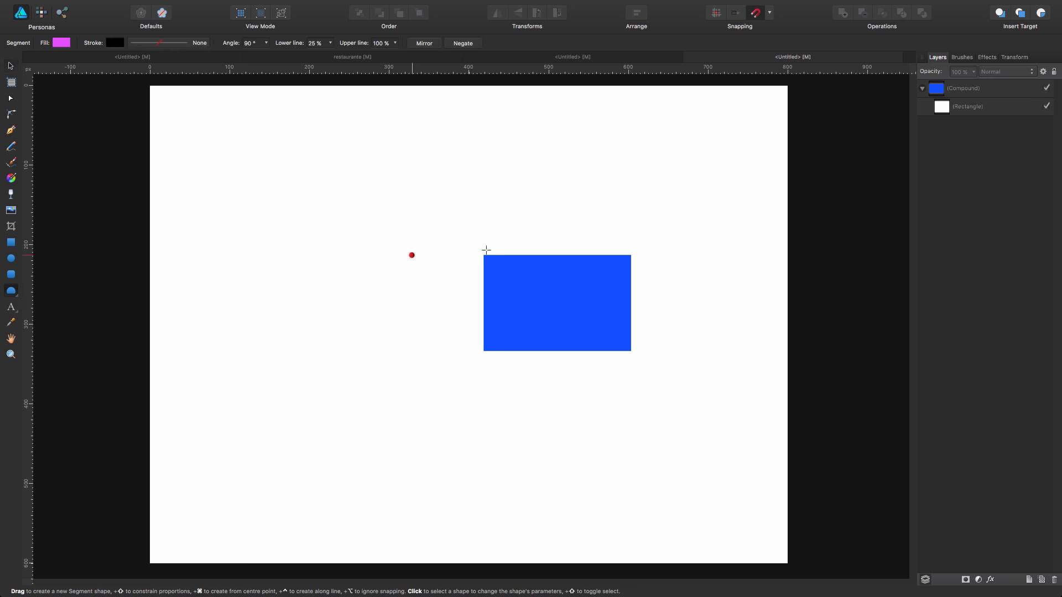
drag(479, 236, 641, 311)
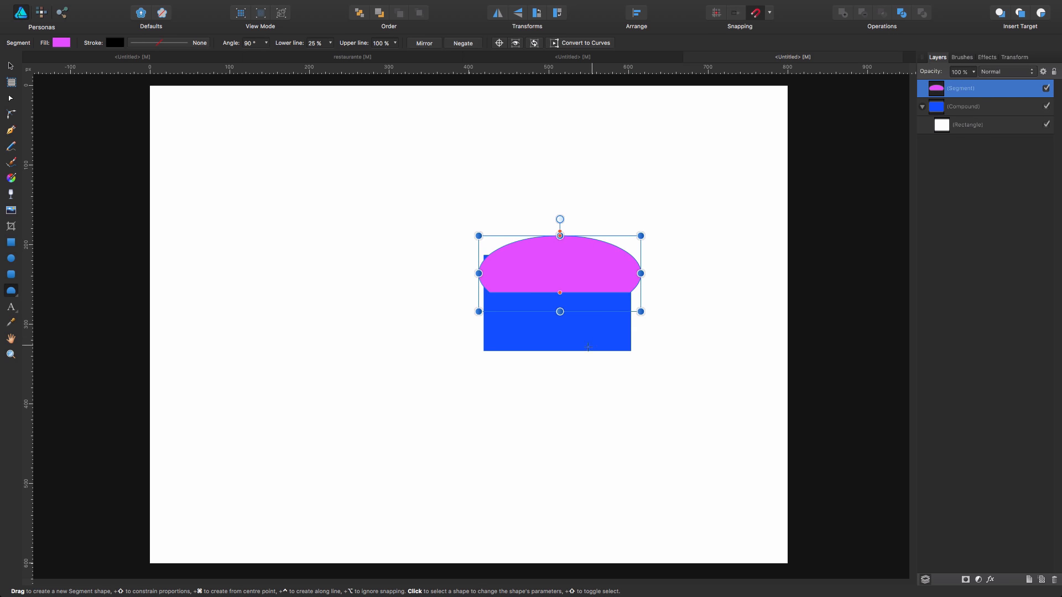
shift+click(587, 347)
key(a)
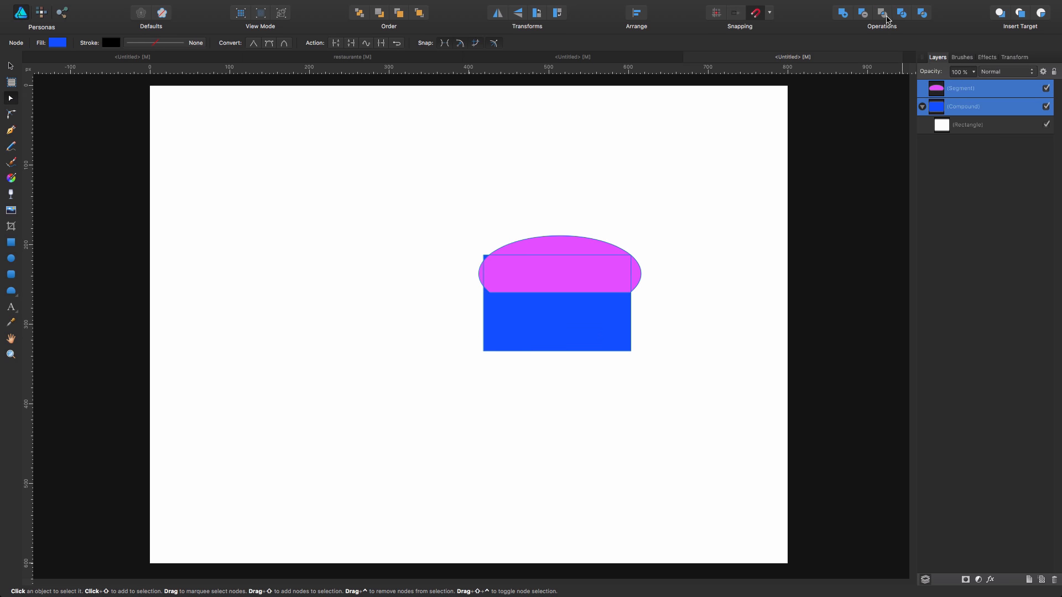
Step: Try subtracting the segment from the blue rectangle, first destructively and again as a compound, undoing each attempt
click(860, 16)
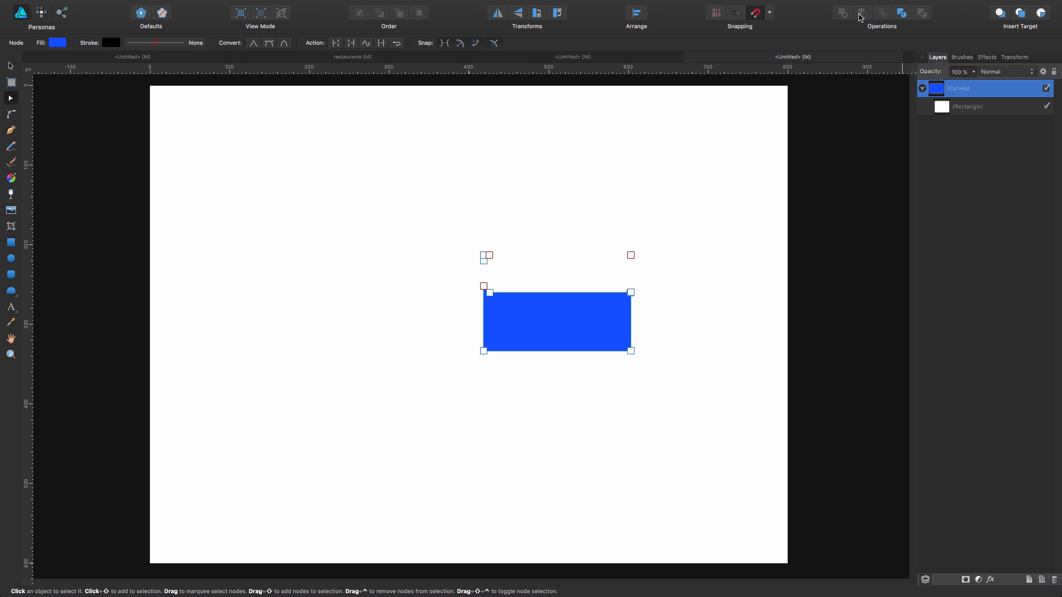
key(super+z)
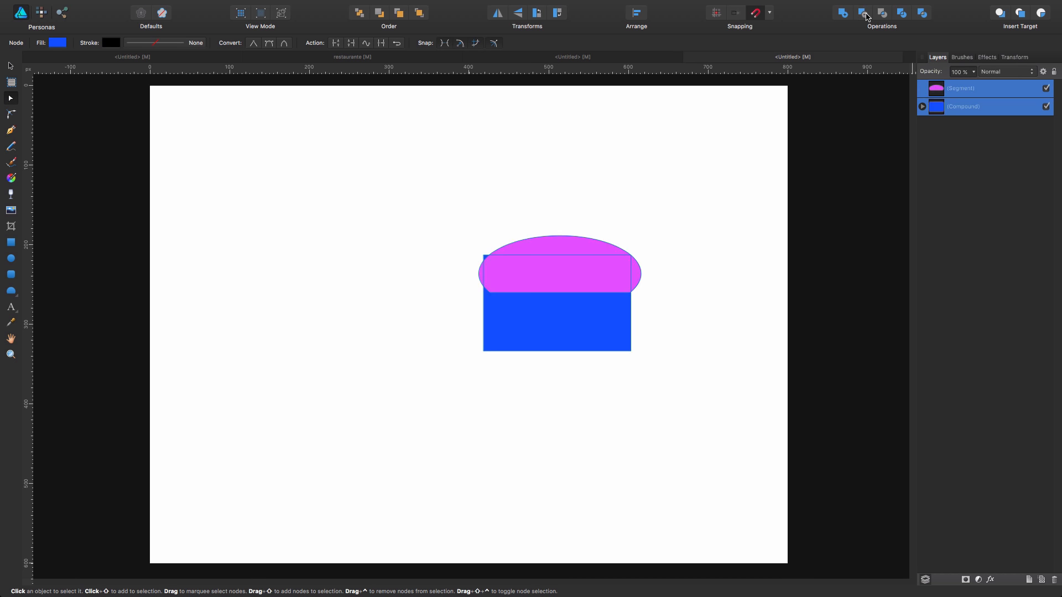
click(865, 15)
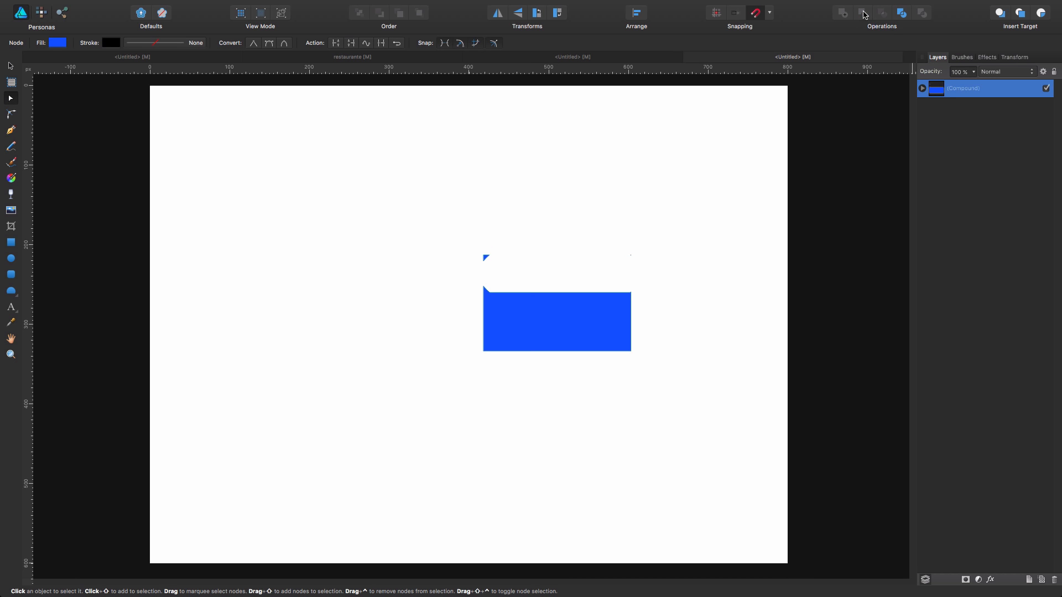
click(922, 89)
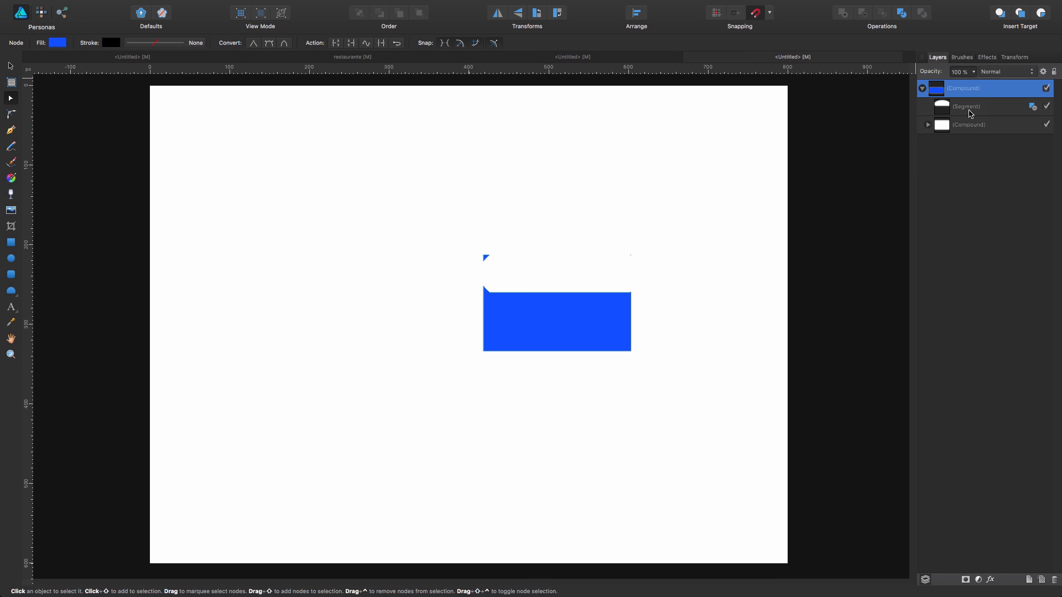
key(super+z)
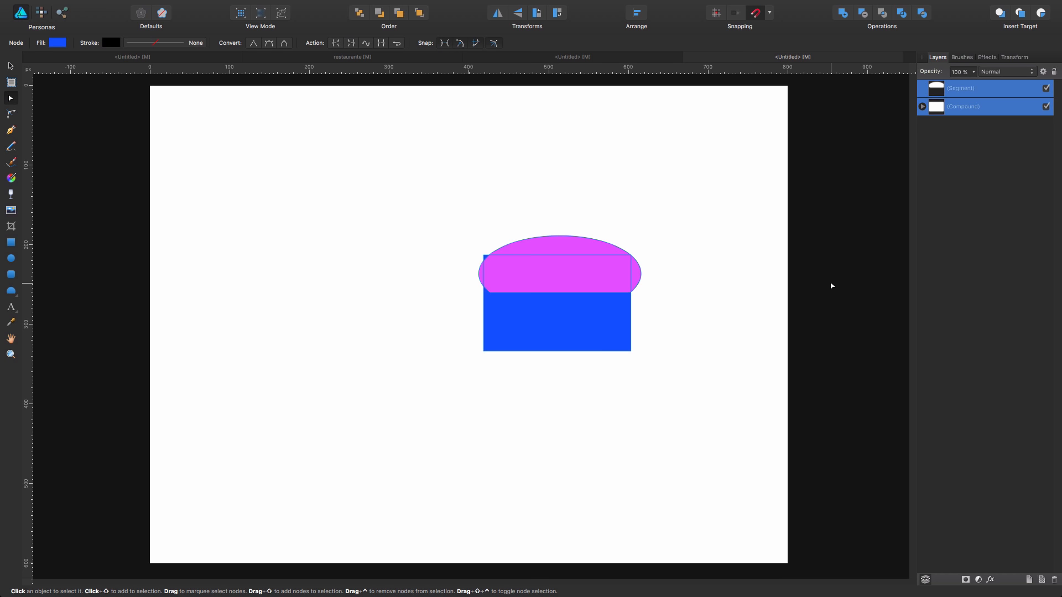
Step: Move the magenta segment down over the blue rectangle and deselect it
click(554, 277)
drag(554, 278, 551, 344)
click(627, 426)
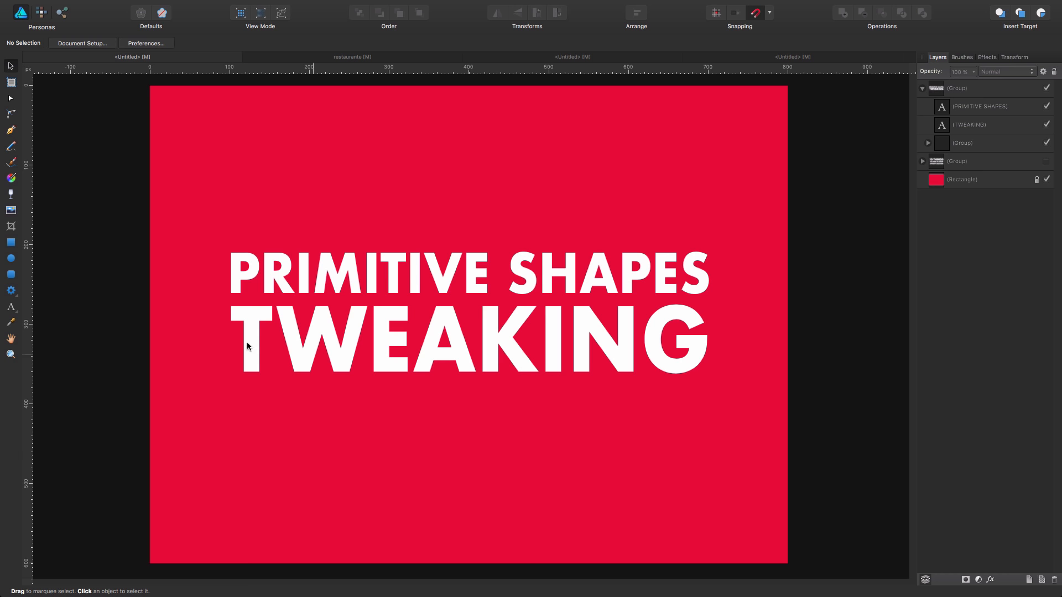
Step: Show the list of primitive shape tools, and switch to the document containing the sample shapes
click(16, 296)
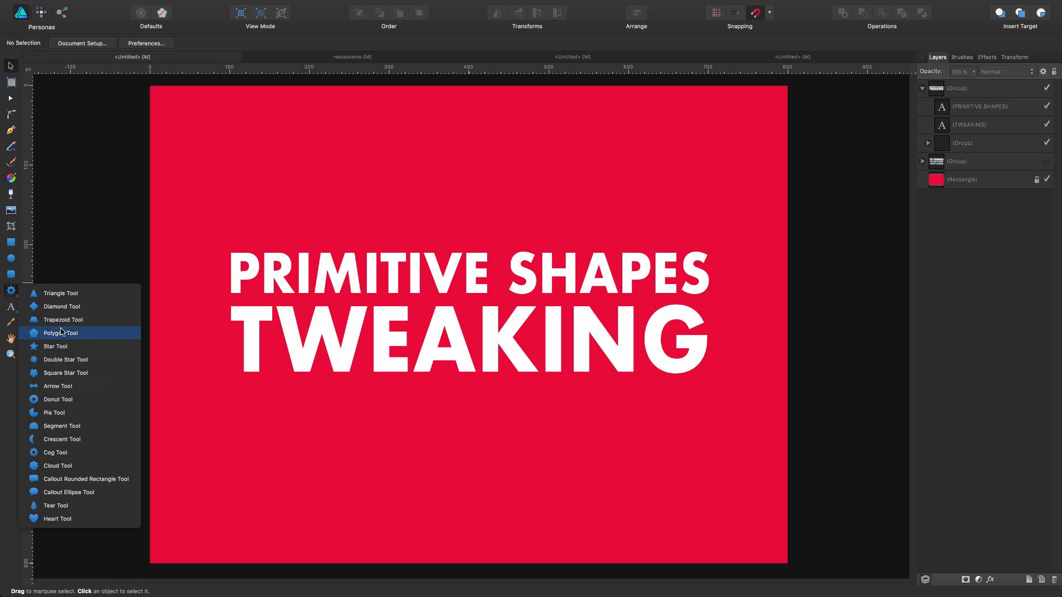
click(811, 56)
Step: Reshape the magenta triangle into a flatter right-angled triangle, with its top point shifted to the left edge
click(316, 247)
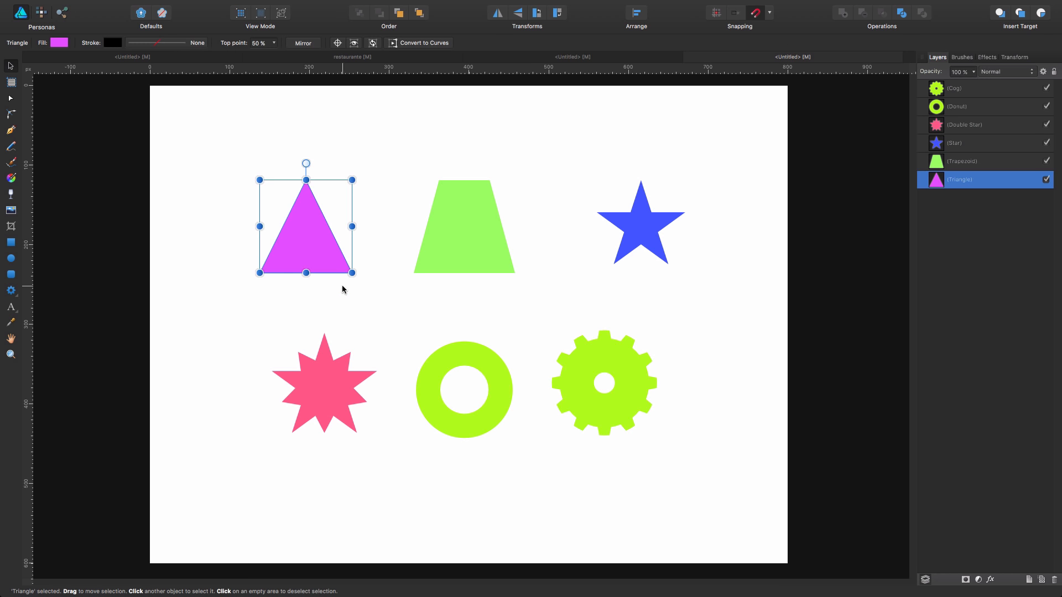
key(a)
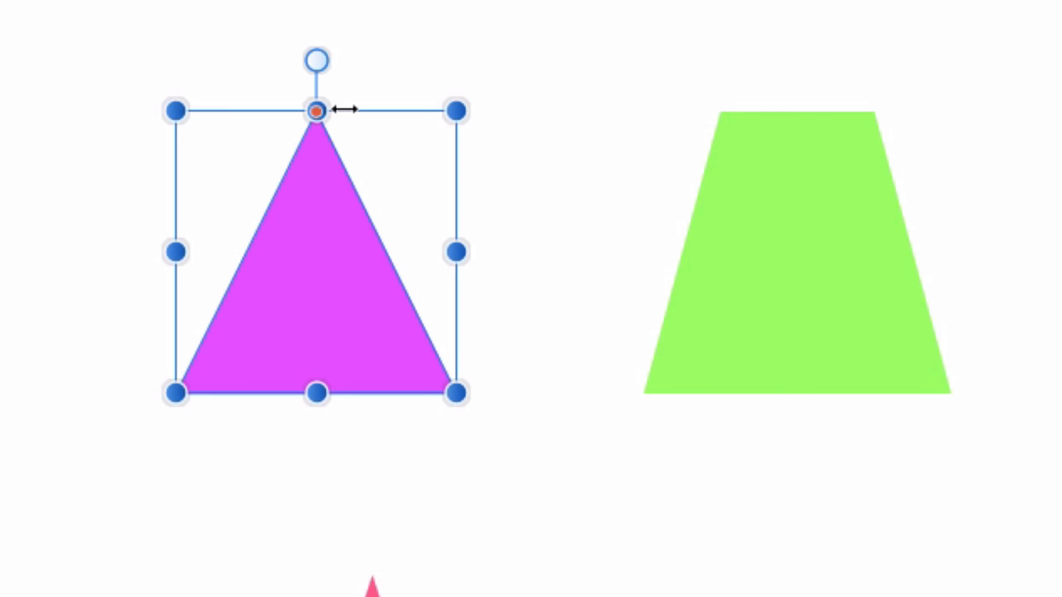
mouse_move(344, 110)
mouse_down()
mouse_move(422, 110)
mouse_move(224, 126)
mouse_move(349, 121)
mouse_up()
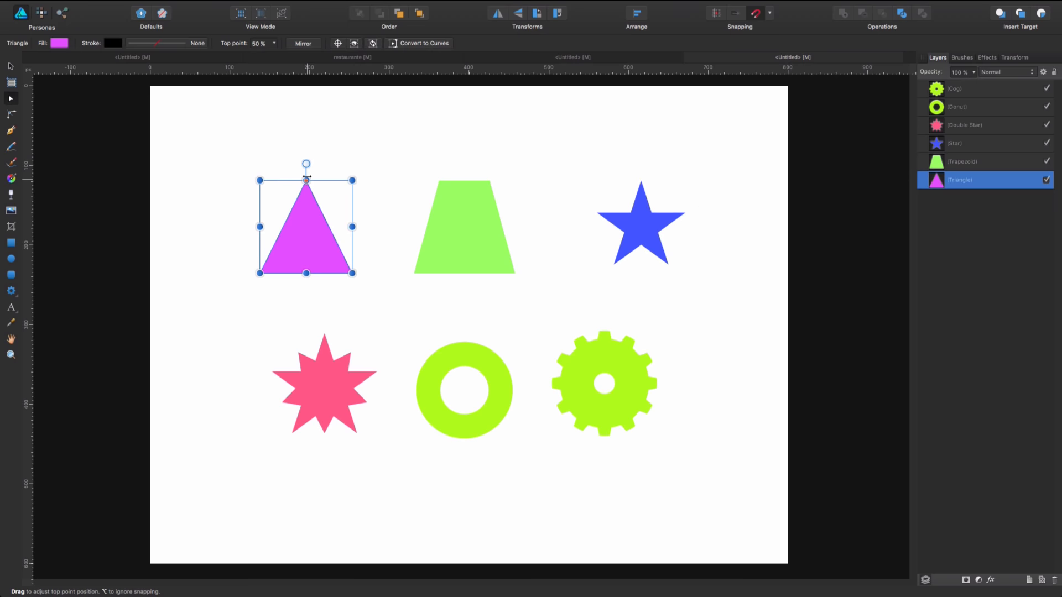
drag(306, 180, 258, 227)
Step: Shift the green trapezoid's upper-left point to its left edge, and collapse the blue star's inner radius to the centre
click(443, 216)
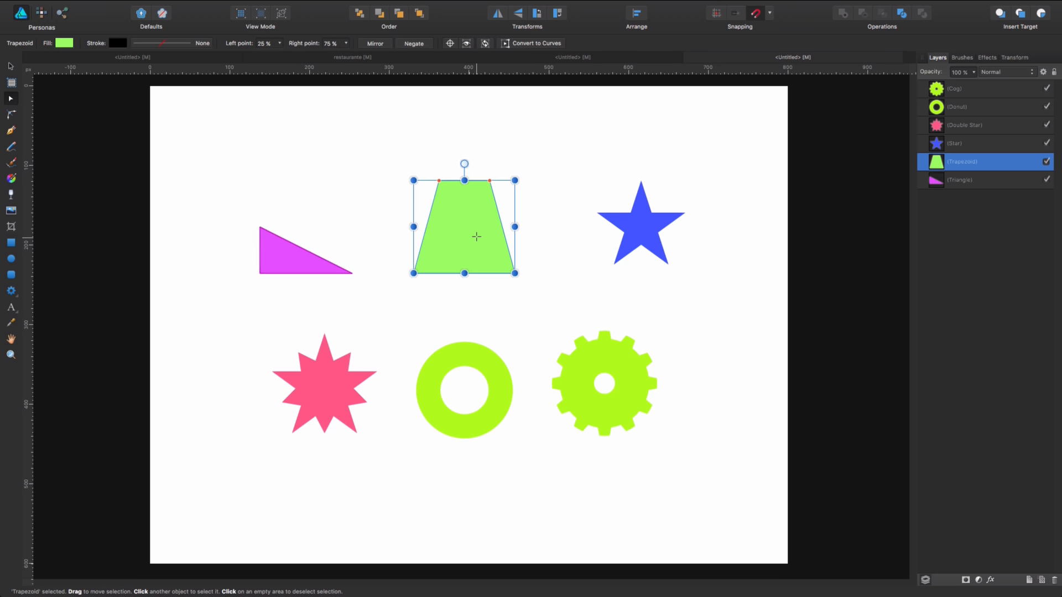
drag(438, 180, 378, 173)
mouse_move(489, 181)
mouse_down()
mouse_move(517, 182)
mouse_move(414, 182)
mouse_move(496, 184)
mouse_up()
click(634, 229)
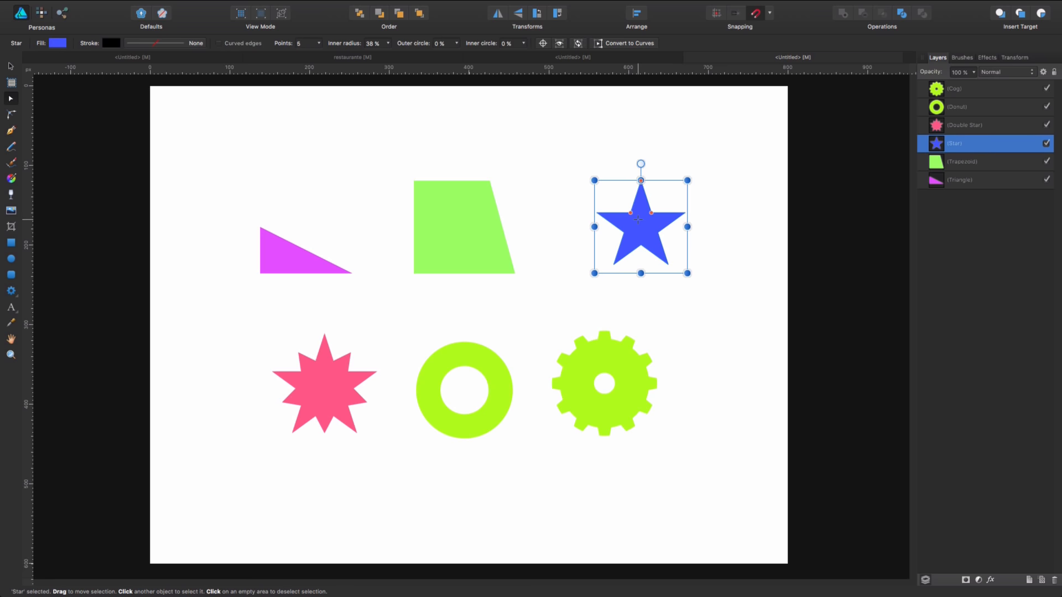
drag(651, 212, 641, 227)
Step: Open the donut into a C shape with a 270° total angle, and reshape the cog to a 69% hole radius and 100% notch size
click(438, 397)
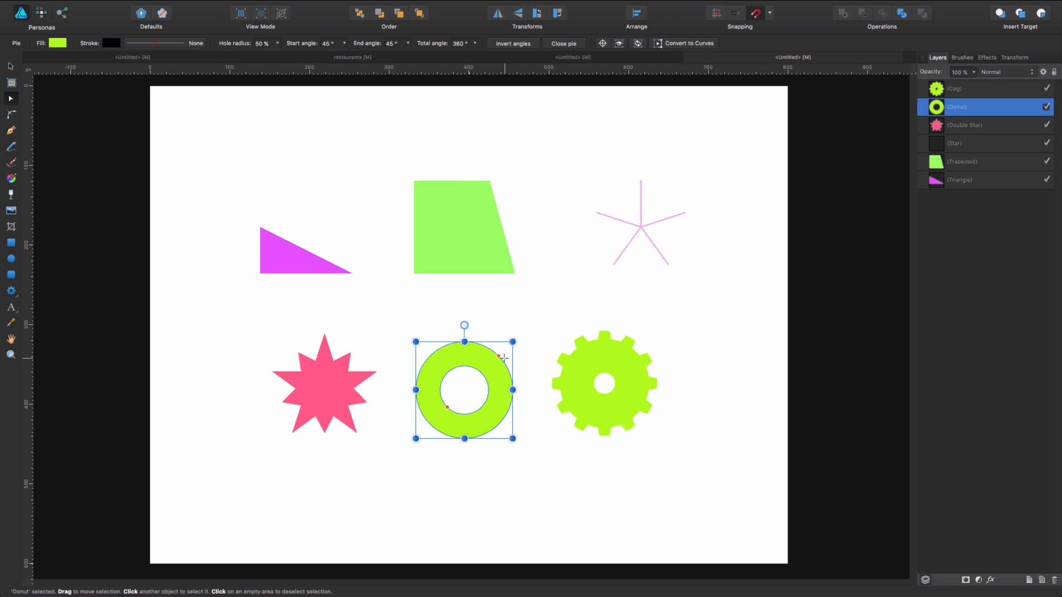
drag(498, 355, 484, 413)
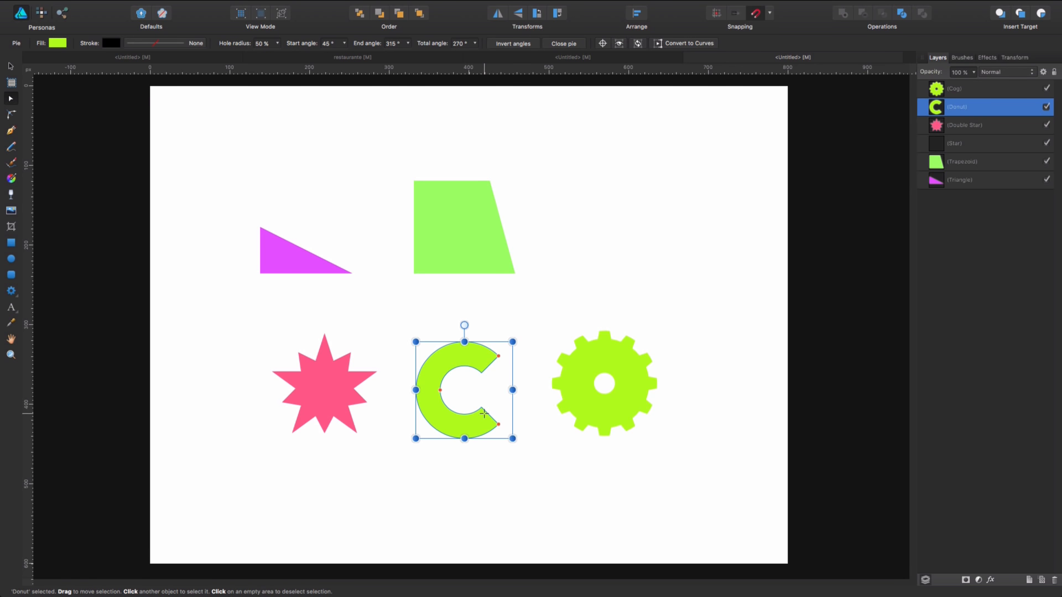
click(608, 343)
drag(610, 339, 584, 353)
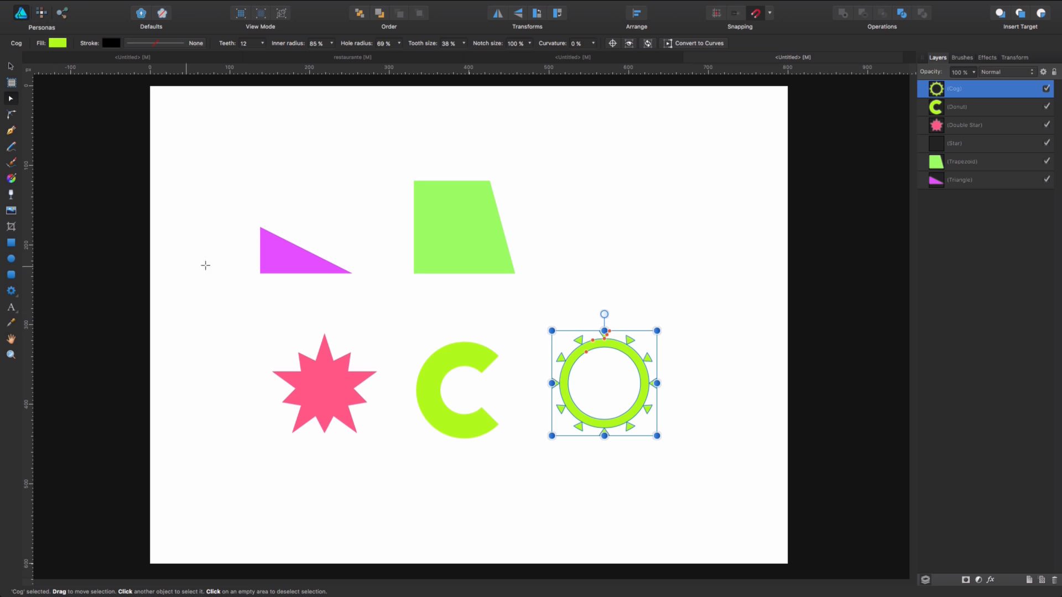
Step: Draw a crescent about 110 px wide and high over the collapsed star, and thin it to a right curve of -30%
click(11, 290)
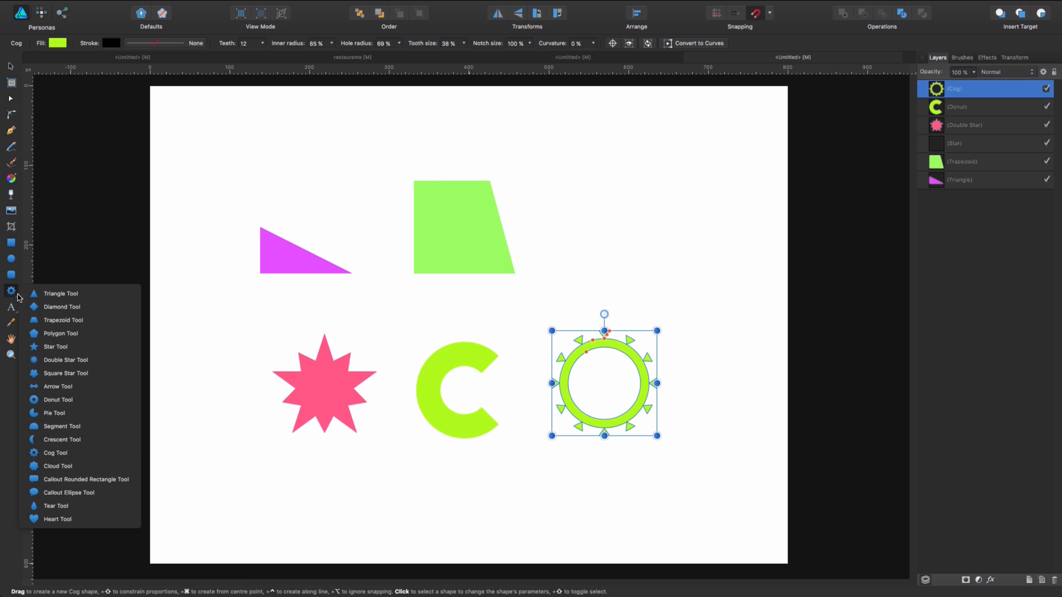
drag(12, 291, 53, 439)
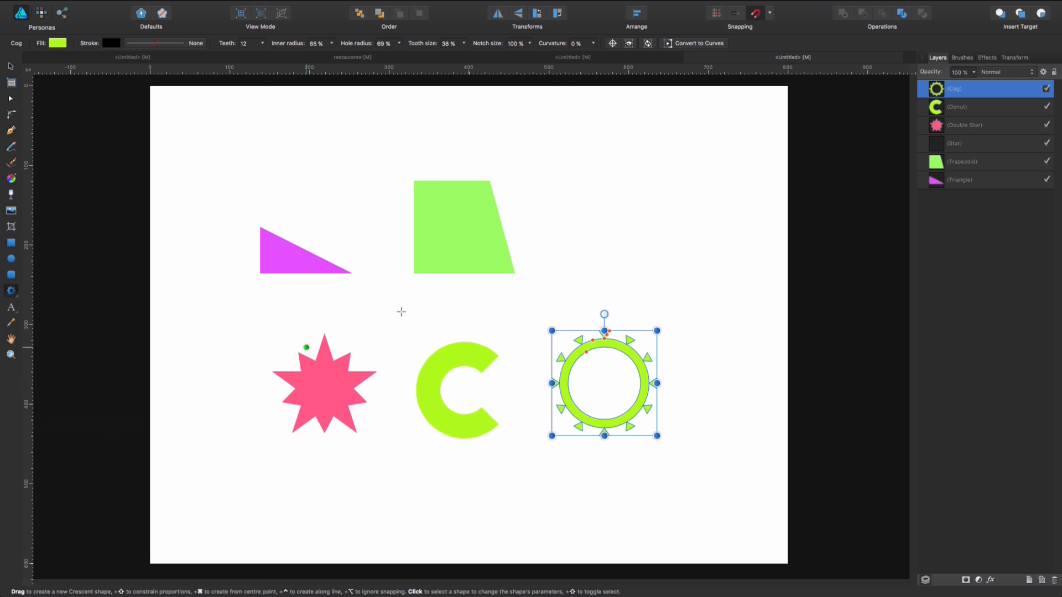
drag(586, 190, 674, 278)
mouse_move(616, 235)
mouse_down()
mouse_move(601, 232)
mouse_move(678, 234)
mouse_move(598, 236)
mouse_up()
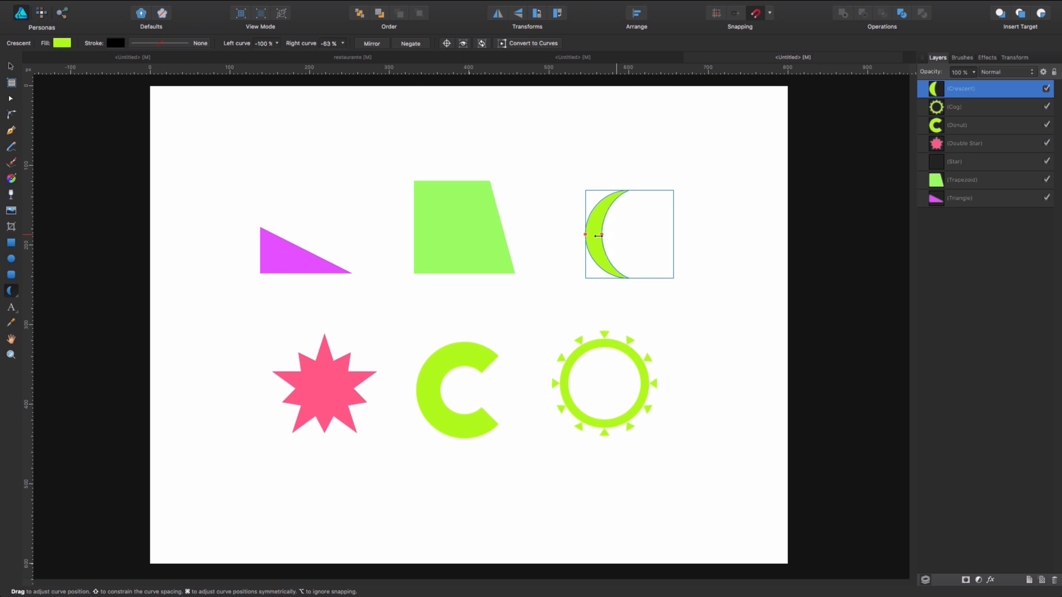
Step: Enlarge the pink double star proportionally, and delete the donut, trapezoid, triangle, crescent and cog
click(321, 383)
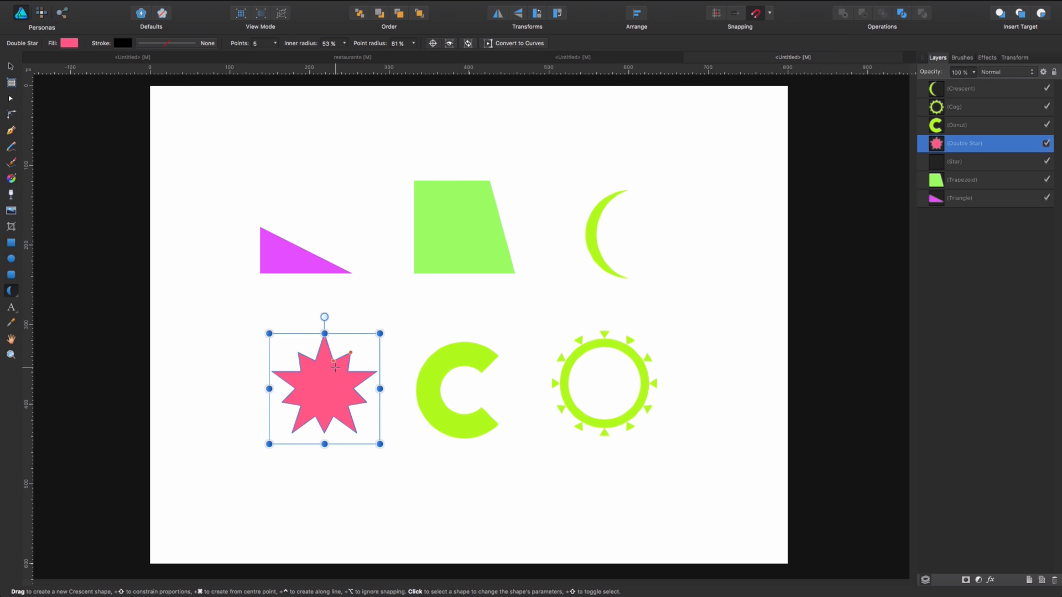
drag(380, 333, 421, 292)
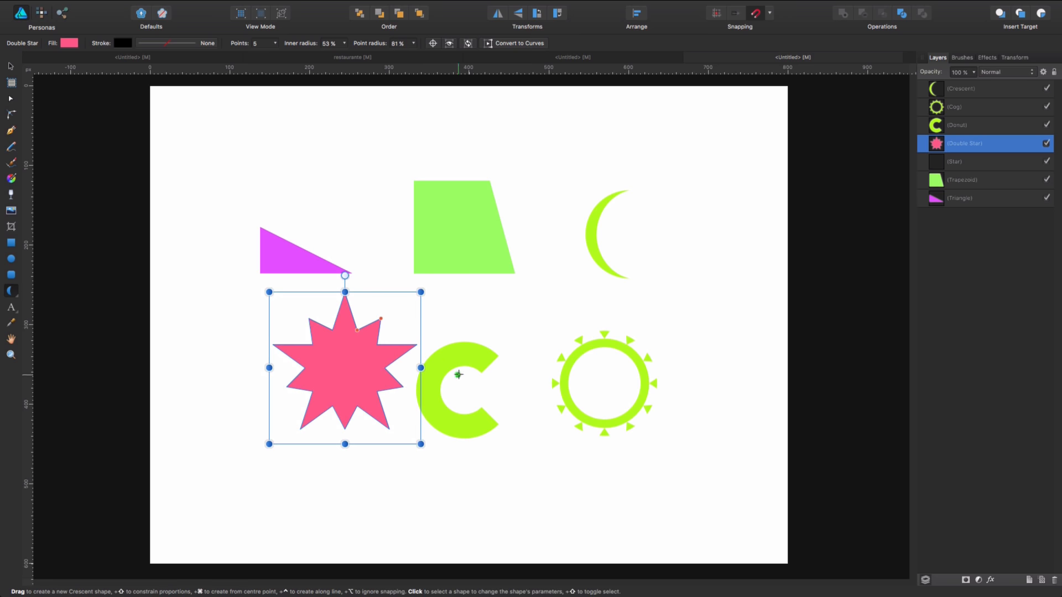
click(460, 365)
key(Delete)
click(457, 239)
key(Delete)
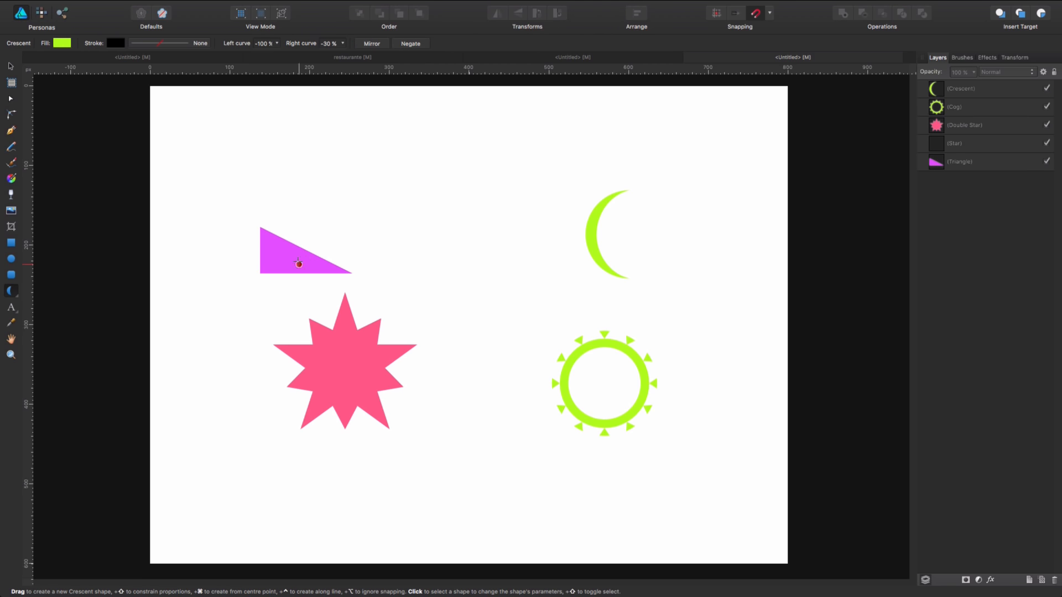
click(280, 265)
key(Delete)
click(596, 253)
key(Delete)
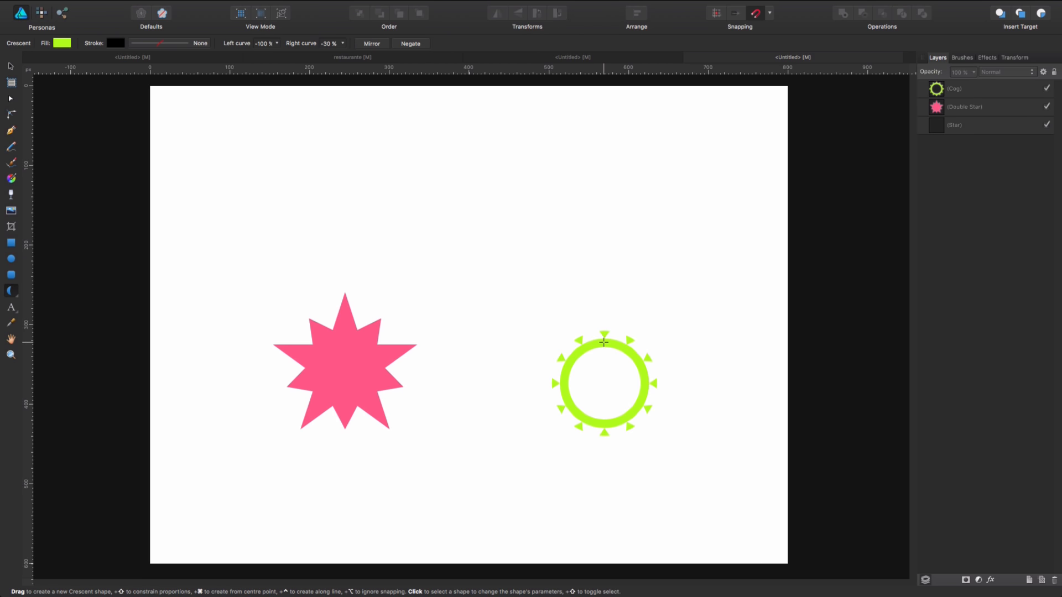
click(602, 343)
key(Delete)
Step: Move the double star toward the middle of the page, and reshape it to a 0% inner radius and 100% point radius
key(v)
drag(354, 349, 463, 282)
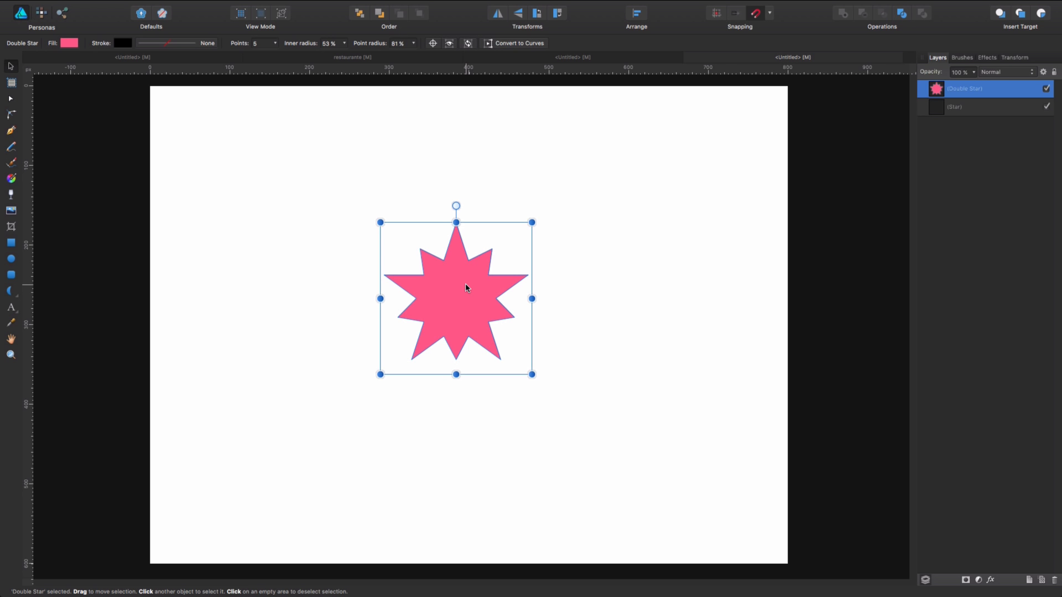
key(a)
drag(492, 249, 426, 360)
Step: Try increasing point counts of 18, 48 and 200 on the double star, and deselect it
click(263, 44)
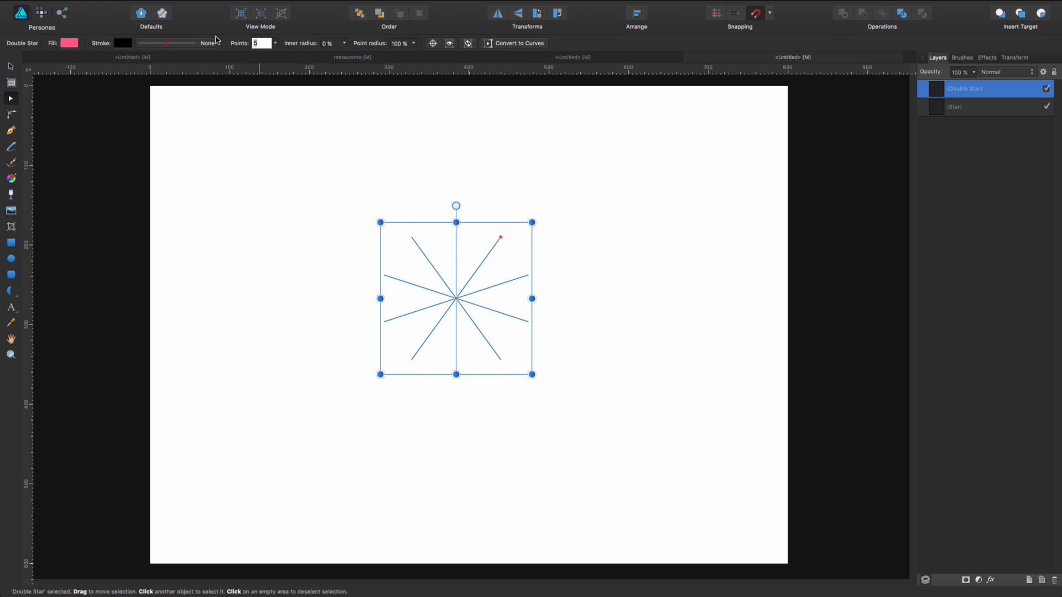
key(Return)
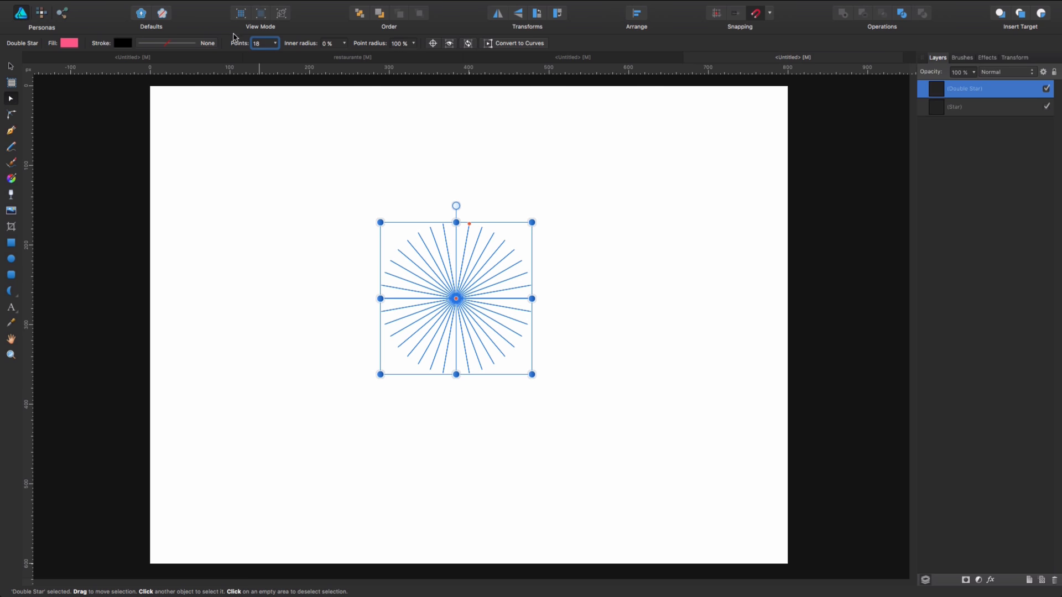
click(275, 43)
drag(282, 58, 361, 78)
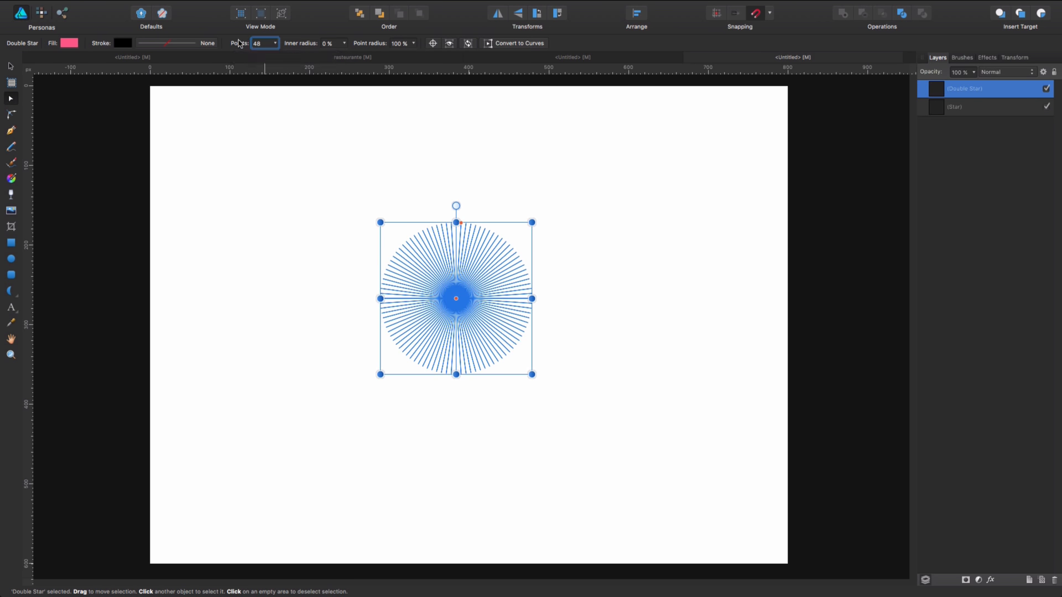
click(259, 44)
text(200)
key(Return)
click(11, 66)
click(275, 200)
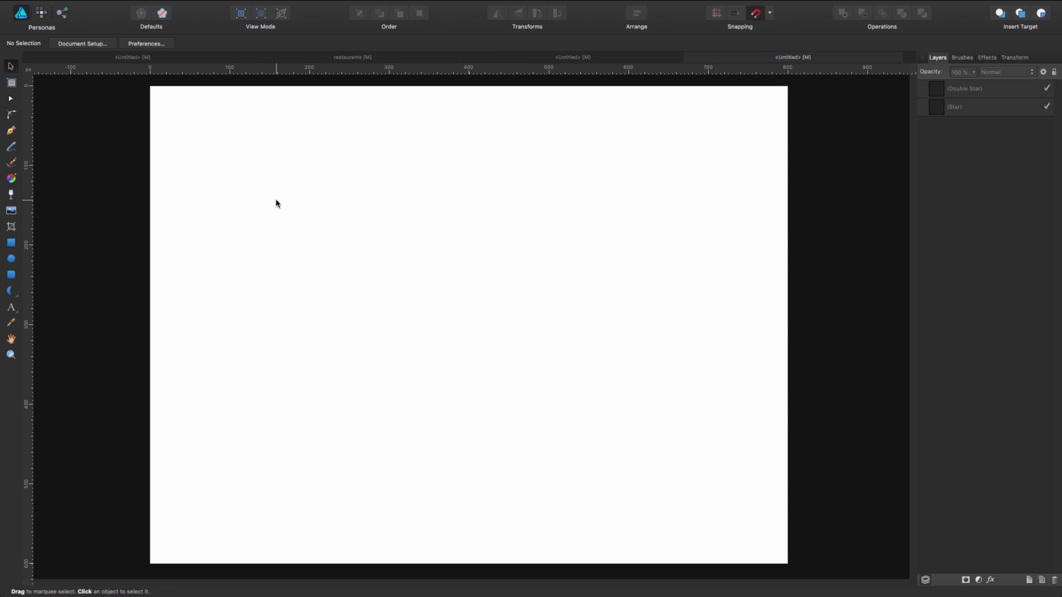
Step: Give the double star a black 1 pt stroke
click(490, 313)
click(122, 43)
drag(162, 145, 182, 176)
click(381, 158)
click(432, 254)
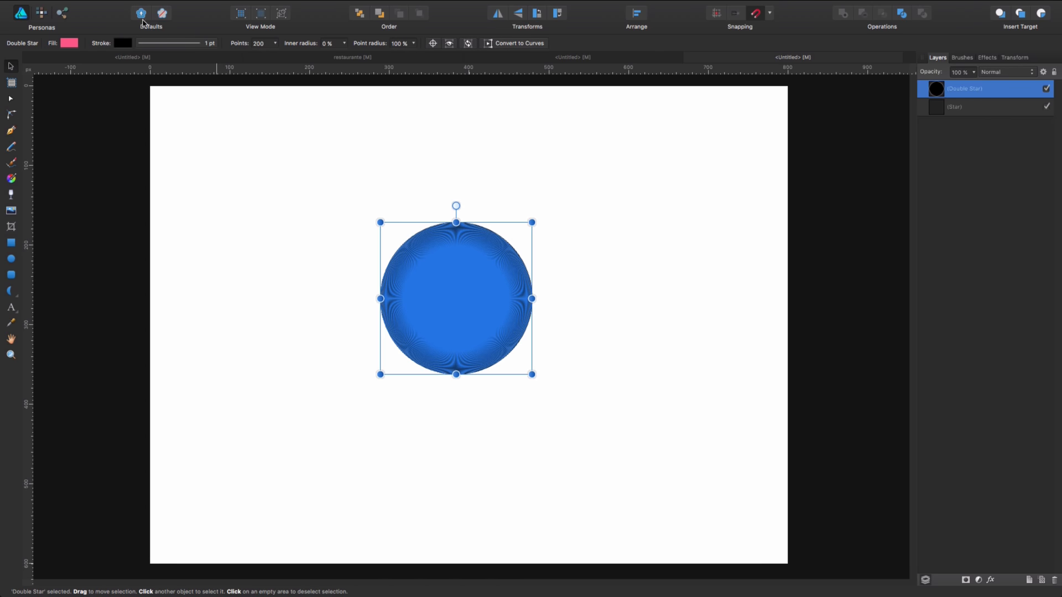
Step: Reduce the double star's number of points to 45
click(275, 43)
drag(277, 58, 268, 59)
click(351, 112)
click(465, 249)
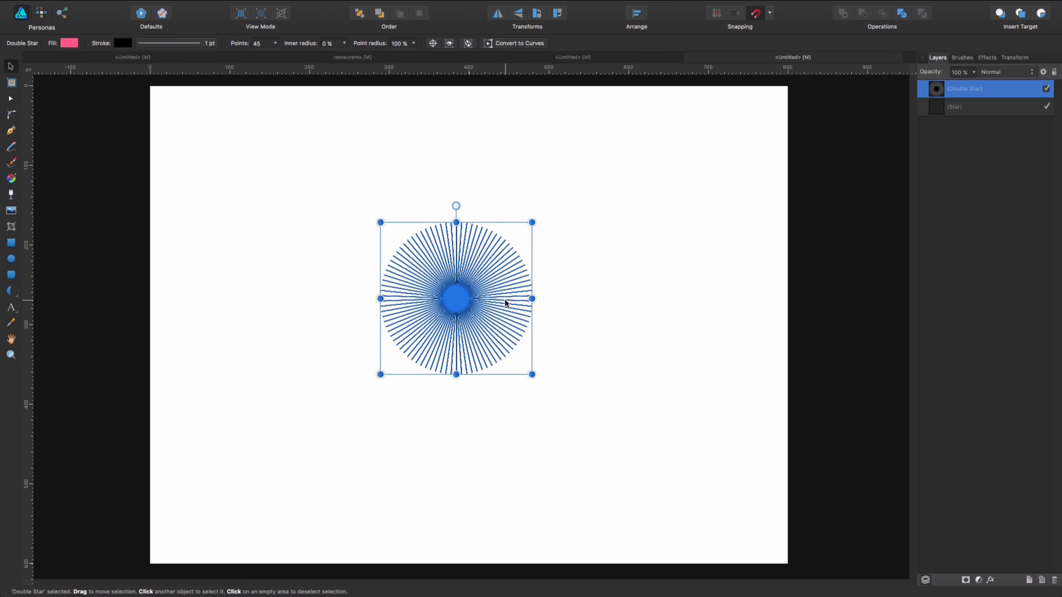
Step: Zoom in on the double star and examine its radiating lines both selected and deselected
key(z)
drag(479, 294, 630, 240)
scroll(443, 331, up, 2)
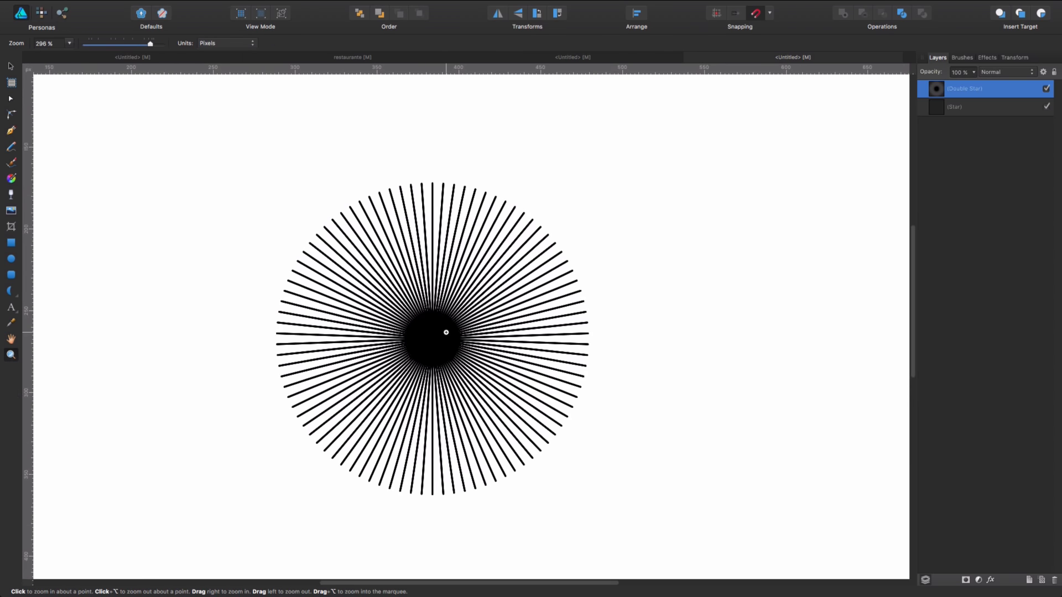
key(v)
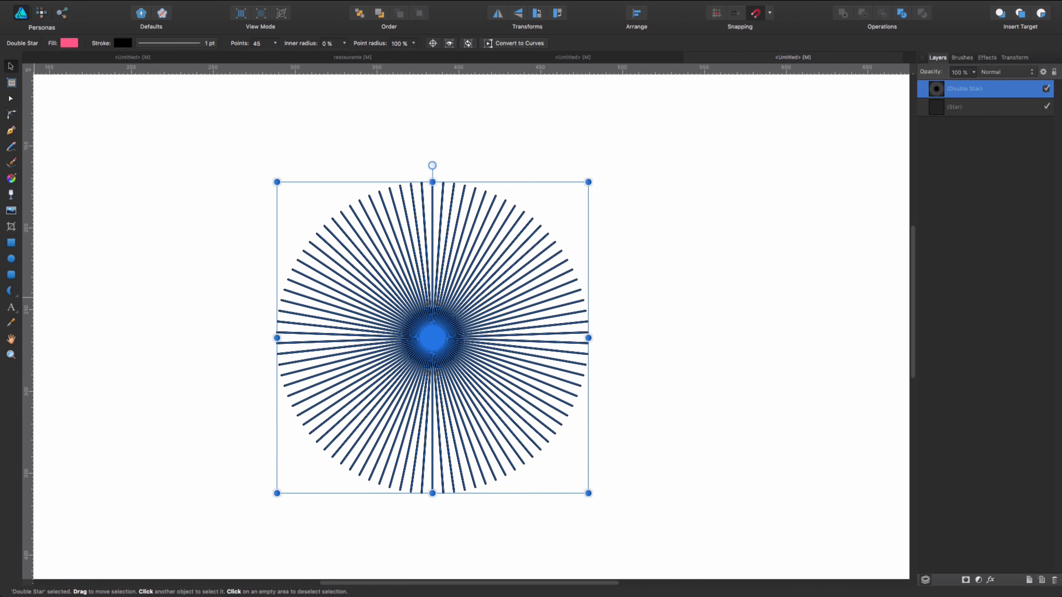
click(622, 339)
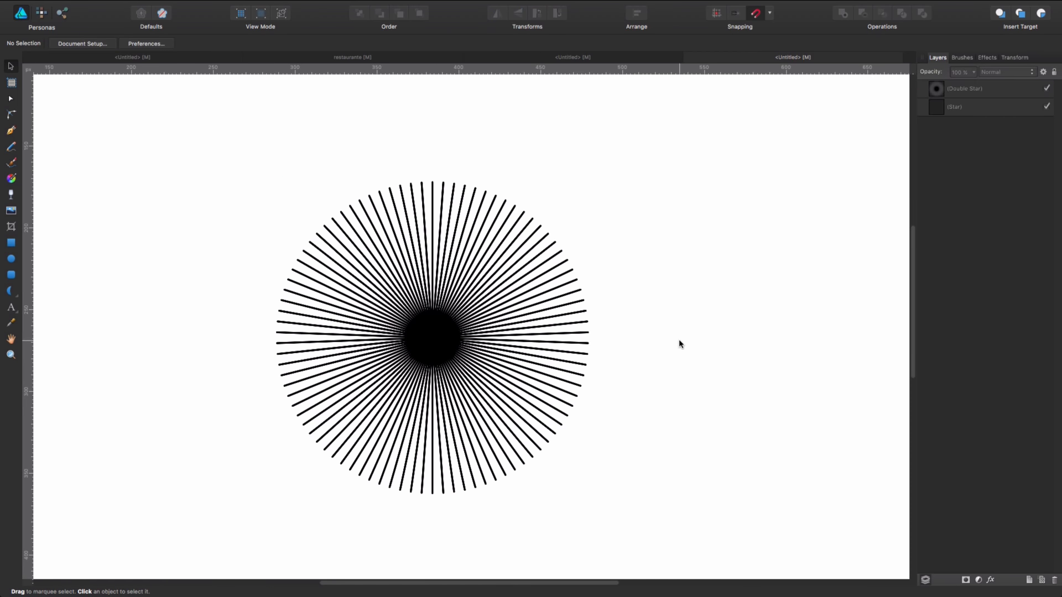
click(445, 335)
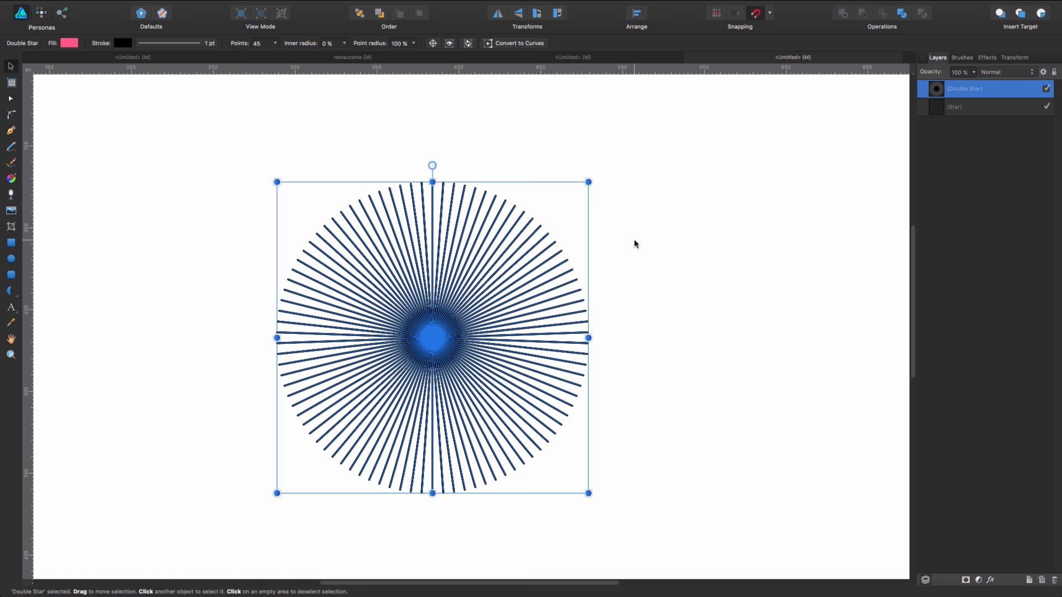
click(719, 353)
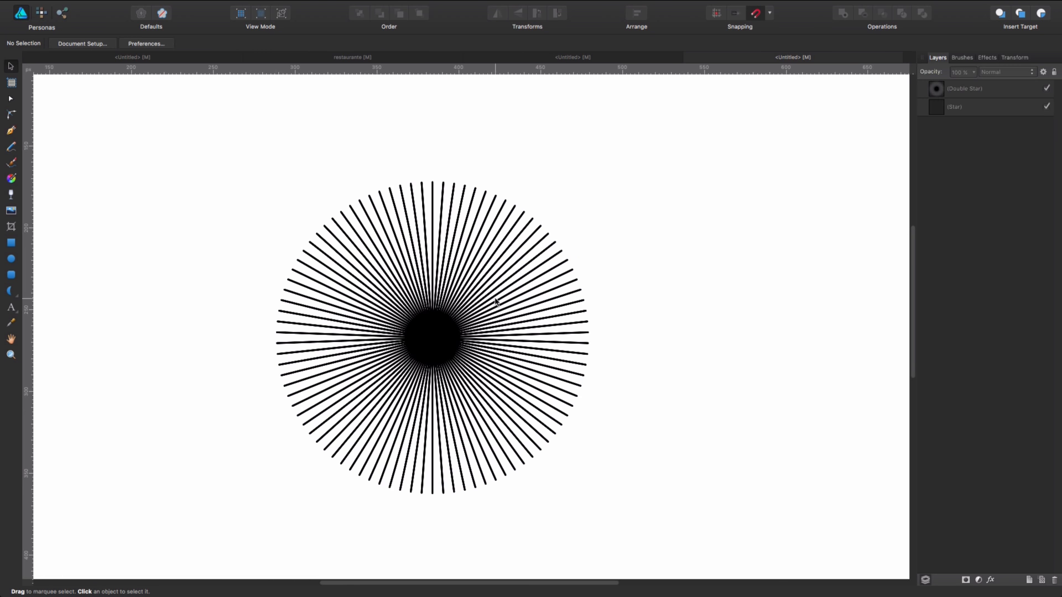
click(458, 315)
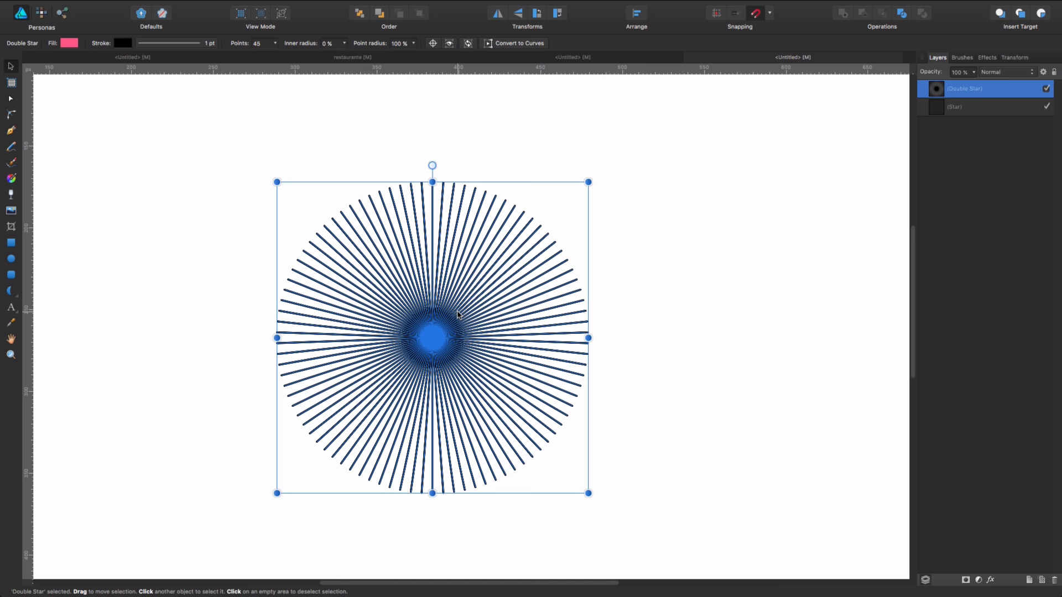
click(643, 311)
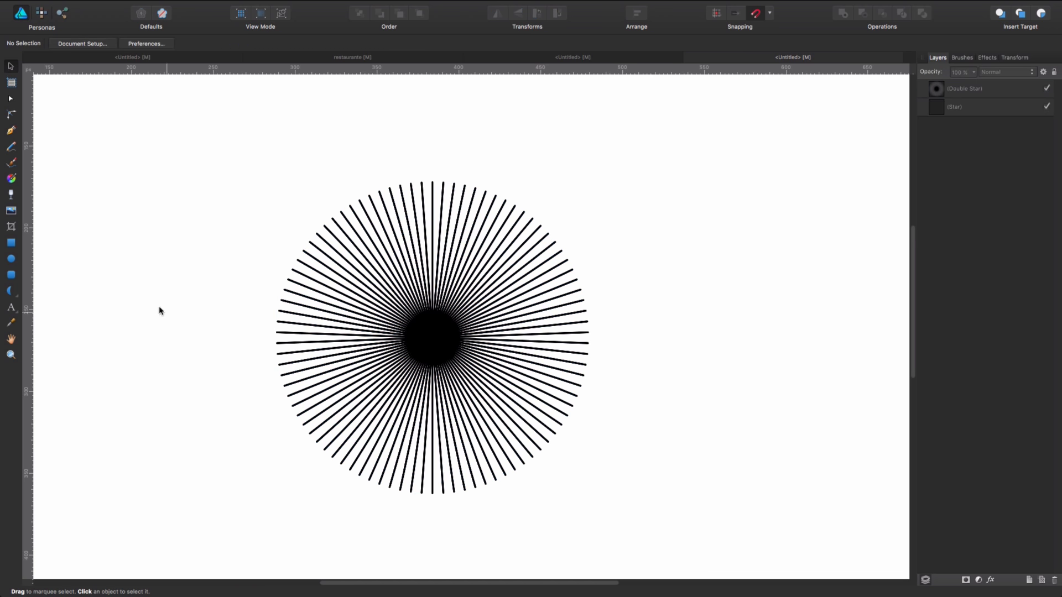
Step: Draw three separate straight lines with the Pen tool above and left of the starburst, sharing one lower endpoint
click(11, 131)
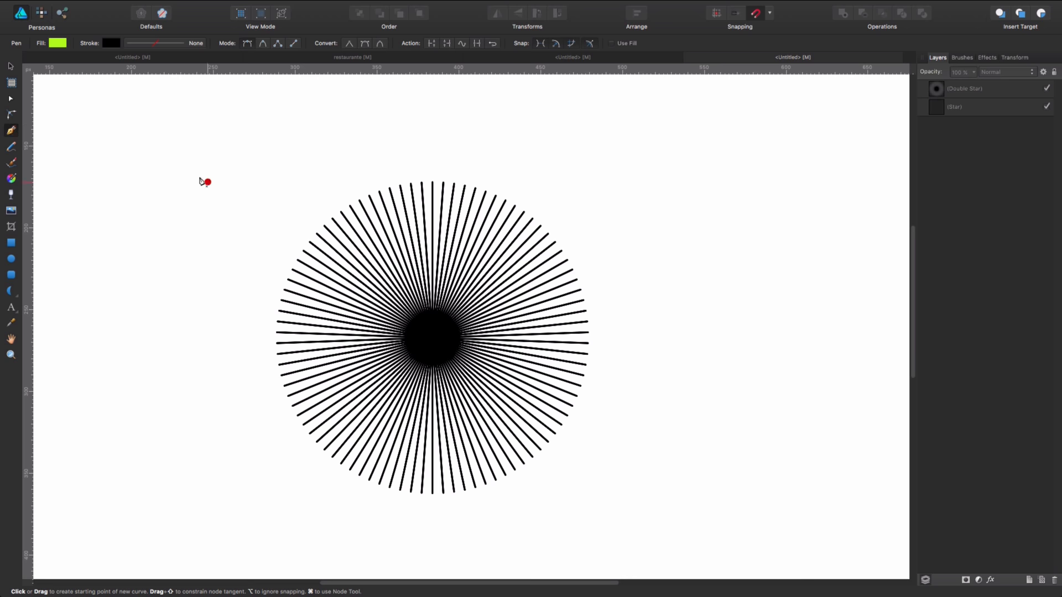
click(144, 115)
click(246, 218)
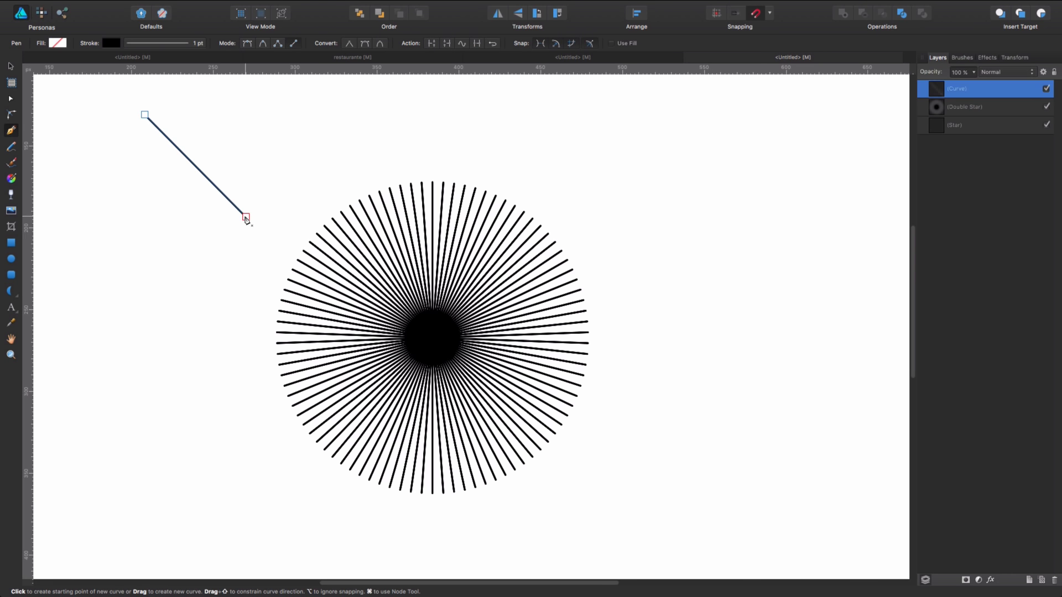
click(202, 91)
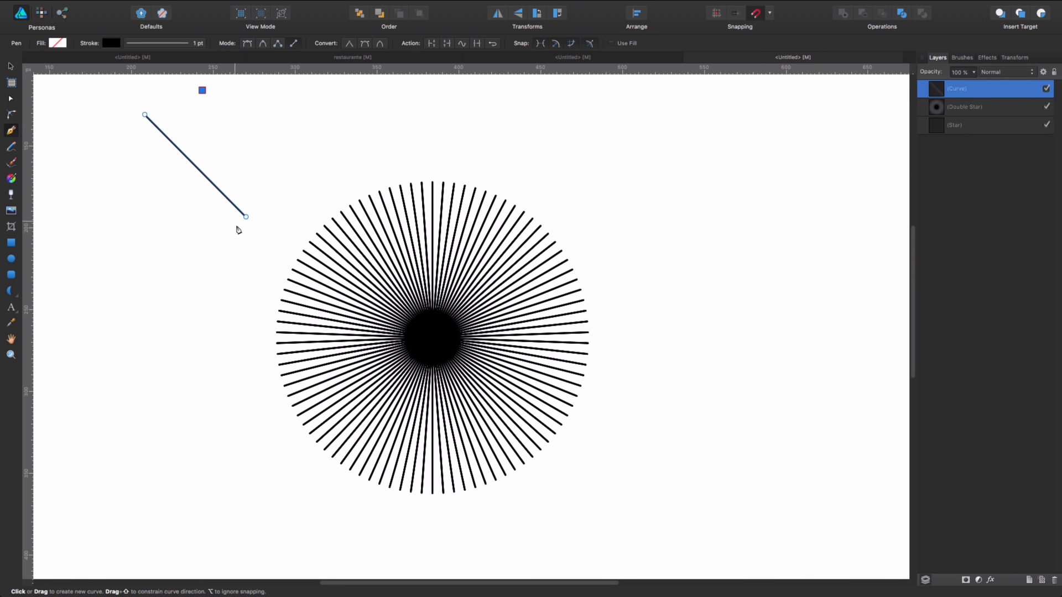
click(247, 217)
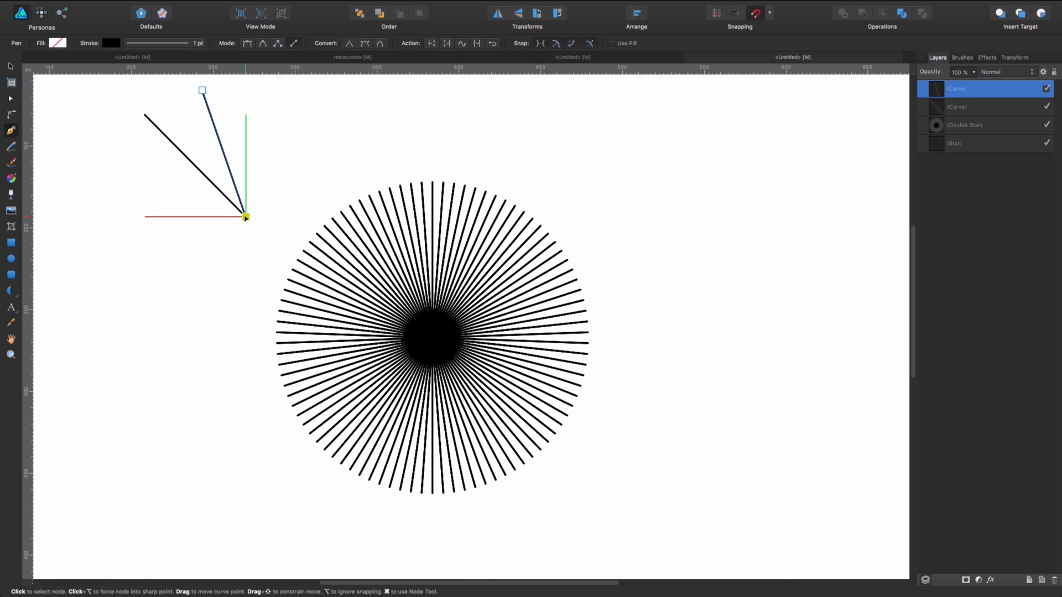
click(246, 217)
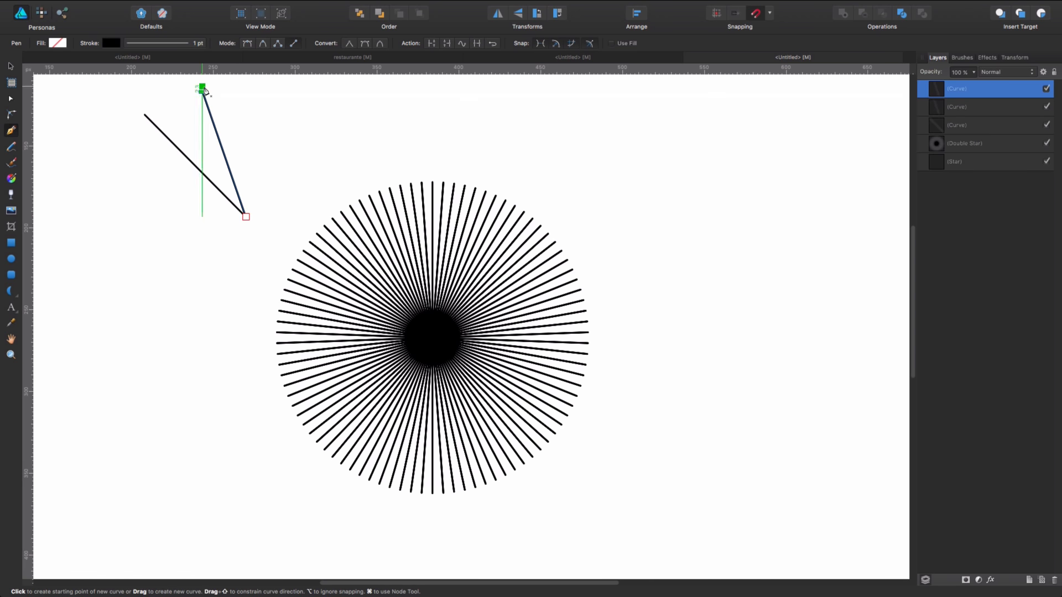
Step: Rotate the third pen line to lean right and move it so its lower end meets the other two
key(v)
drag(226, 76, 277, 93)
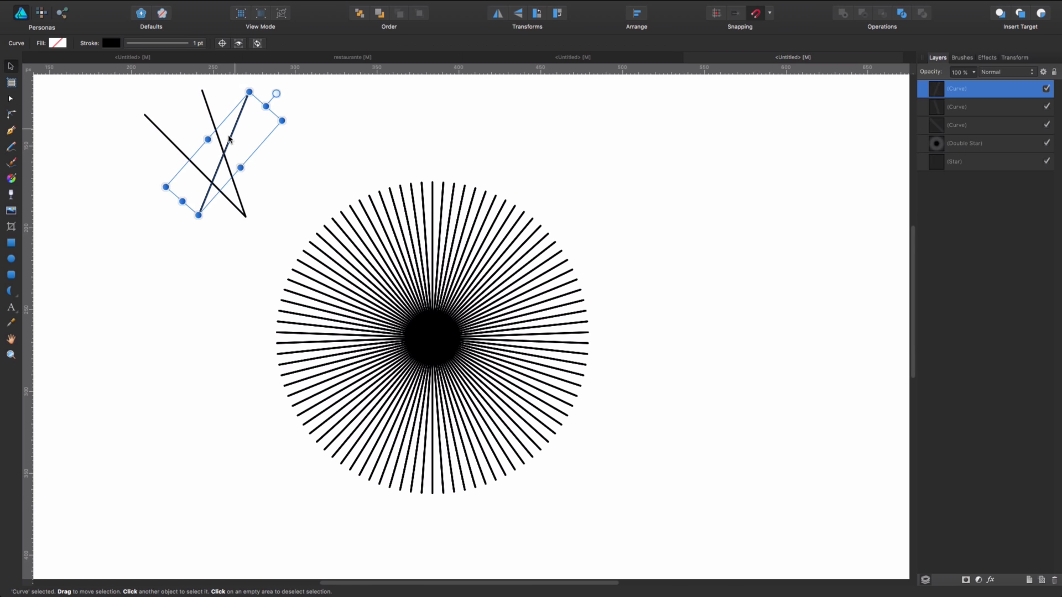
drag(230, 140, 277, 144)
click(449, 169)
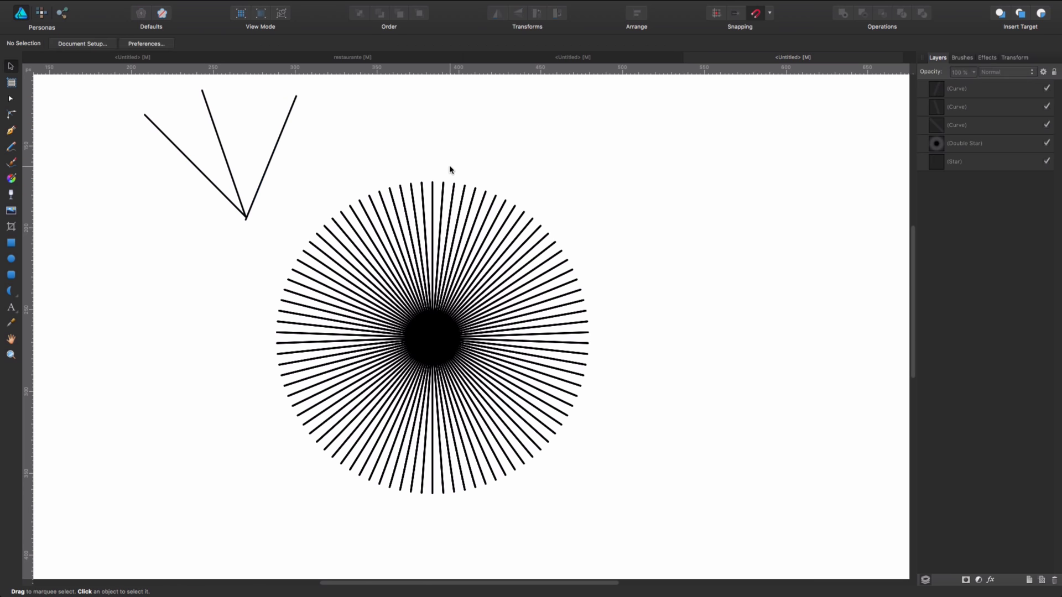
Step: Delete the three pen-drawn lines together and select the starburst
drag(121, 78, 311, 243)
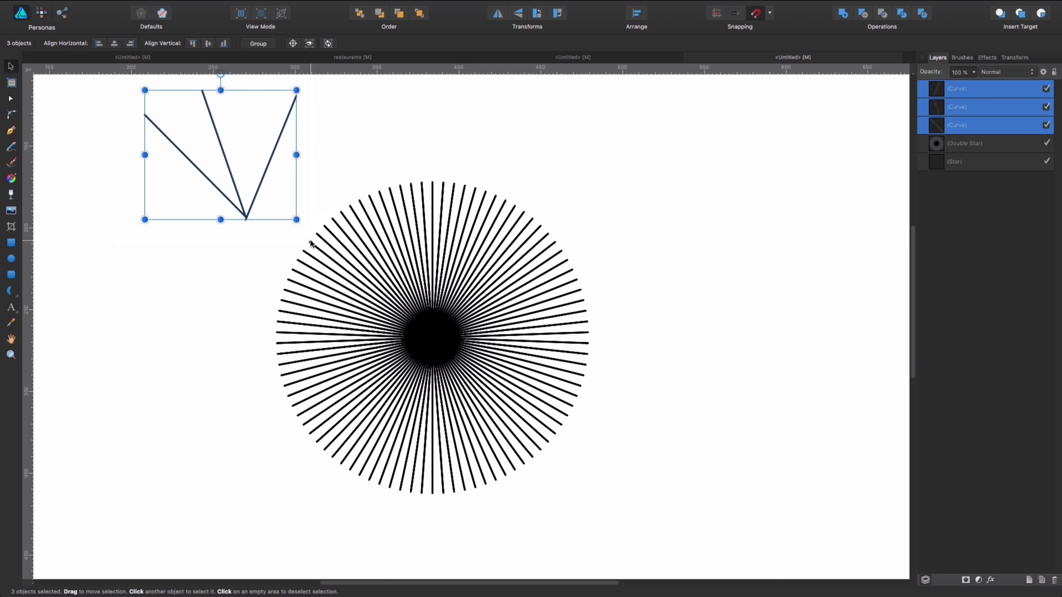
key(Delete)
click(436, 282)
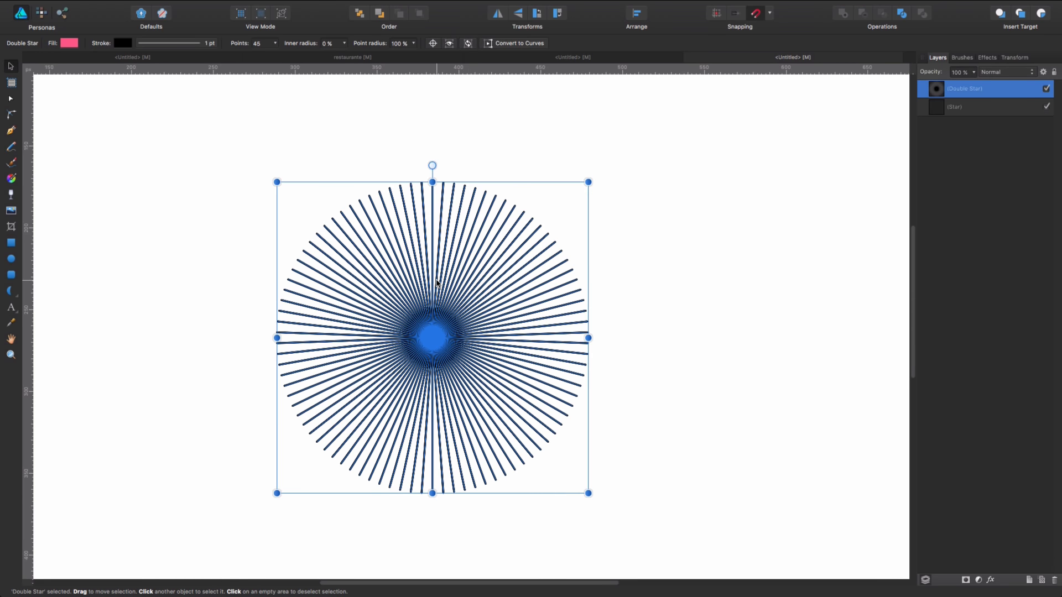
Step: Deselect the starburst and look through the list of available primitive shape tools
click(209, 307)
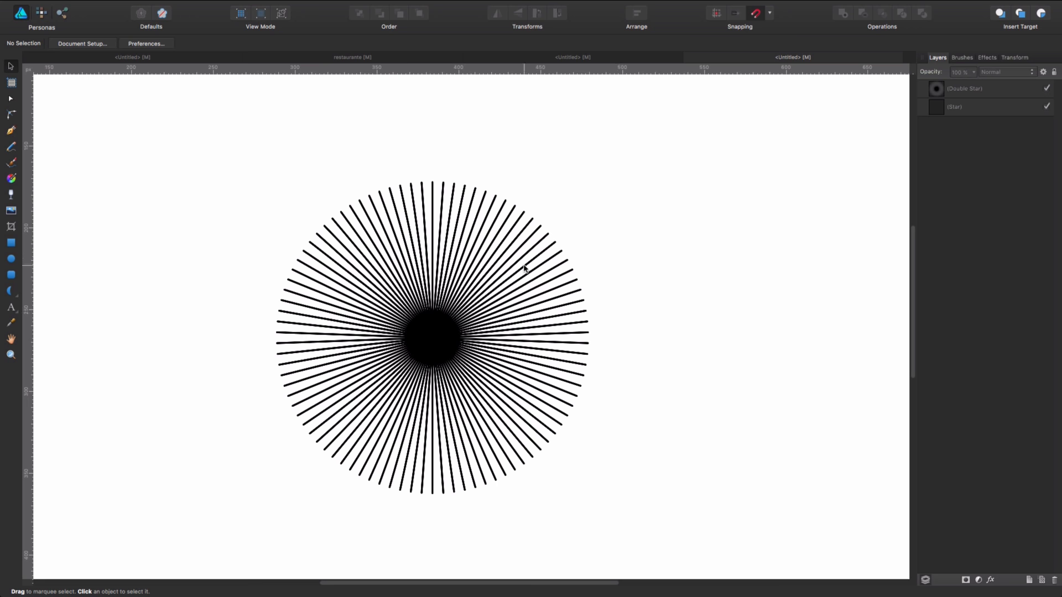
click(10, 292)
click(10, 291)
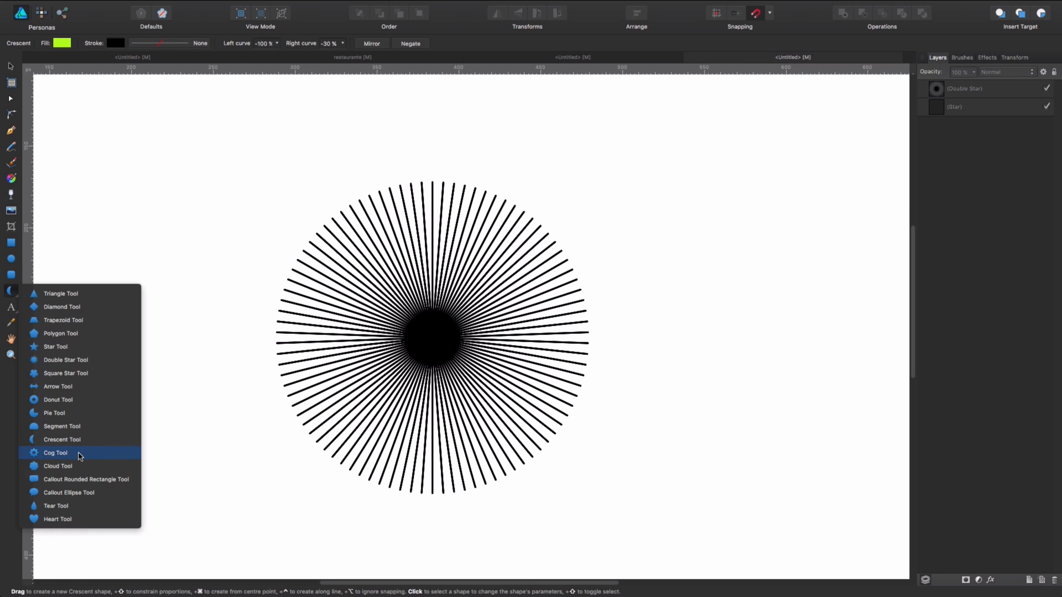
click(58, 399)
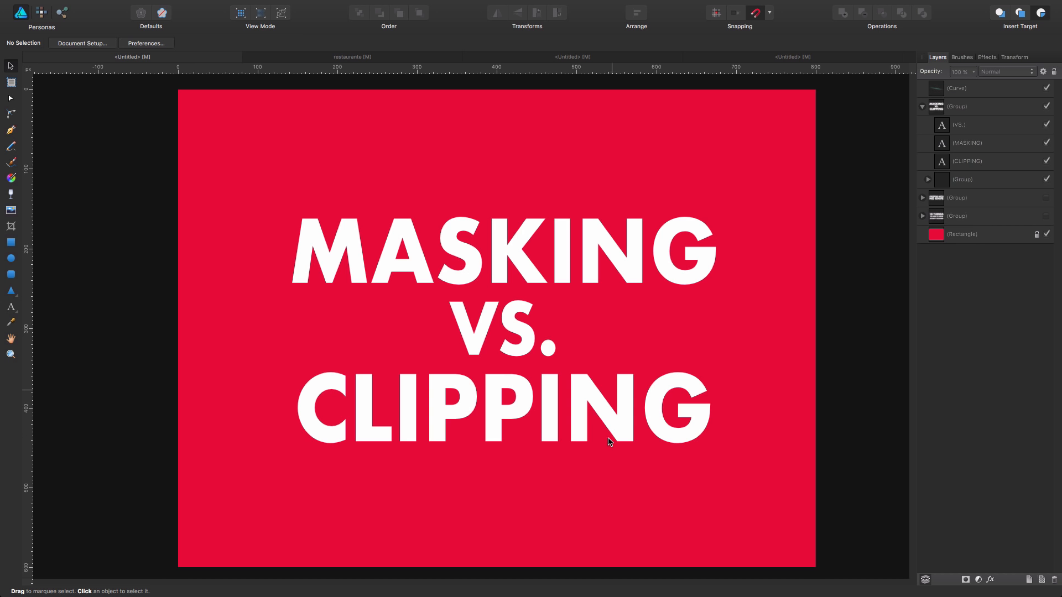
Step: In the untitled lettering document, try clipping a 16 px lime brush stroke inside the MASKING text, and undo it
click(792, 57)
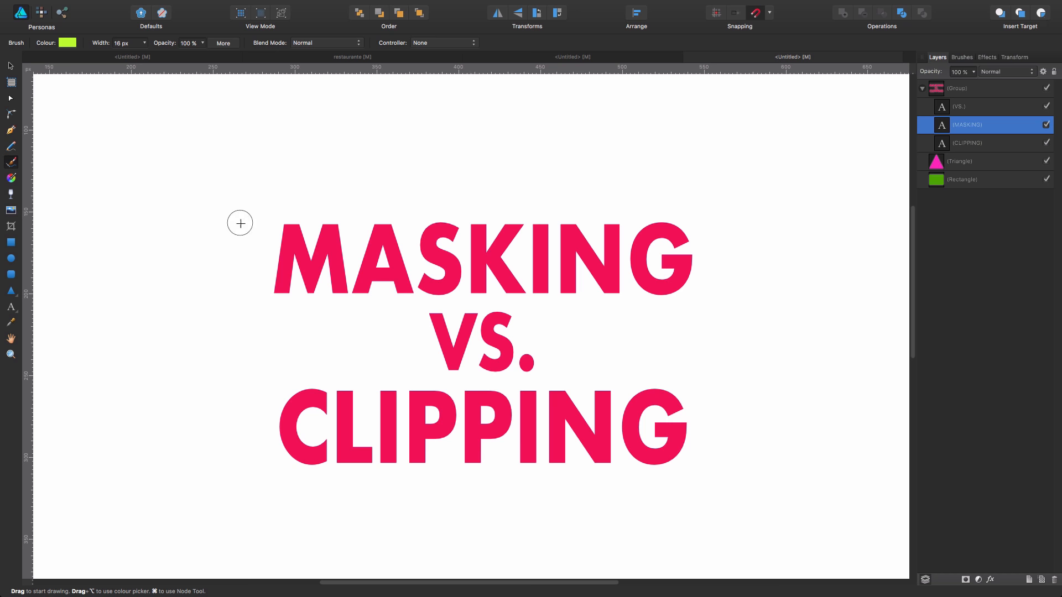
drag(203, 244, 789, 247)
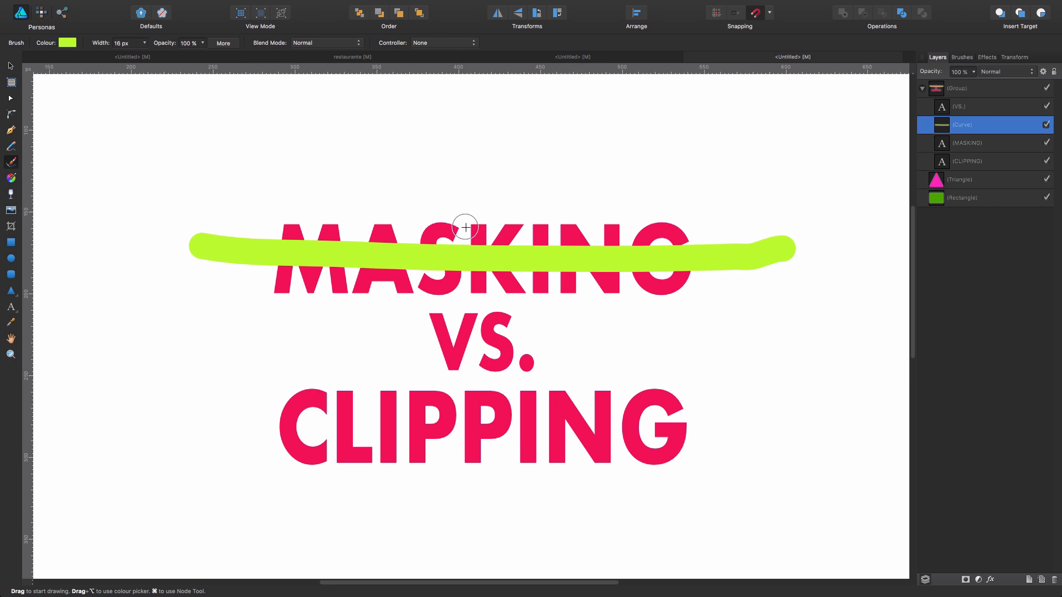
mouse_move(946, 127)
mouse_down()
mouse_move(967, 153)
mouse_move(1046, 155)
mouse_move(936, 157)
mouse_move(962, 154)
mouse_up()
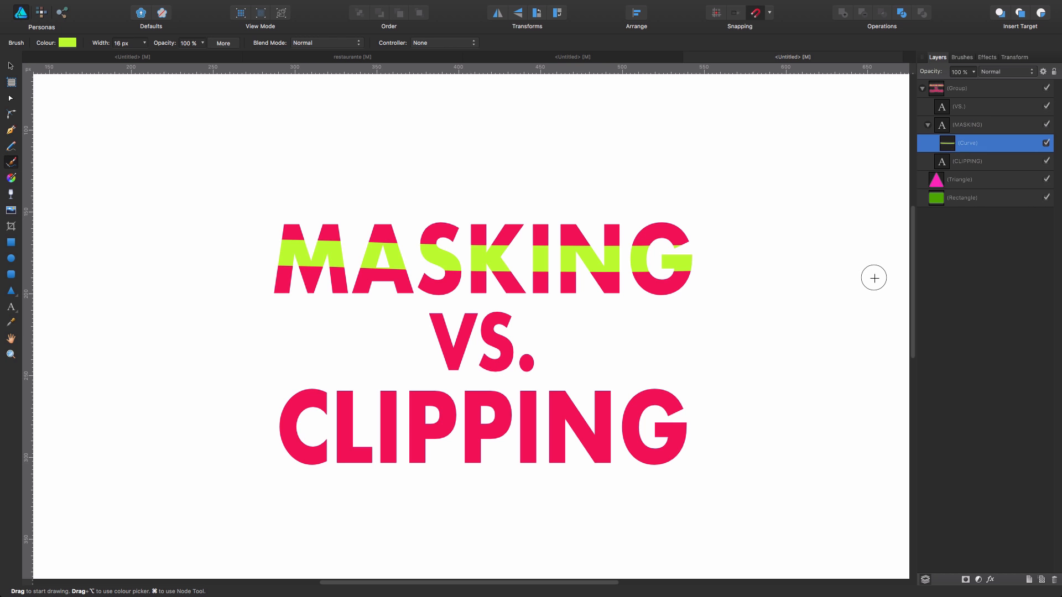
key(super+z)
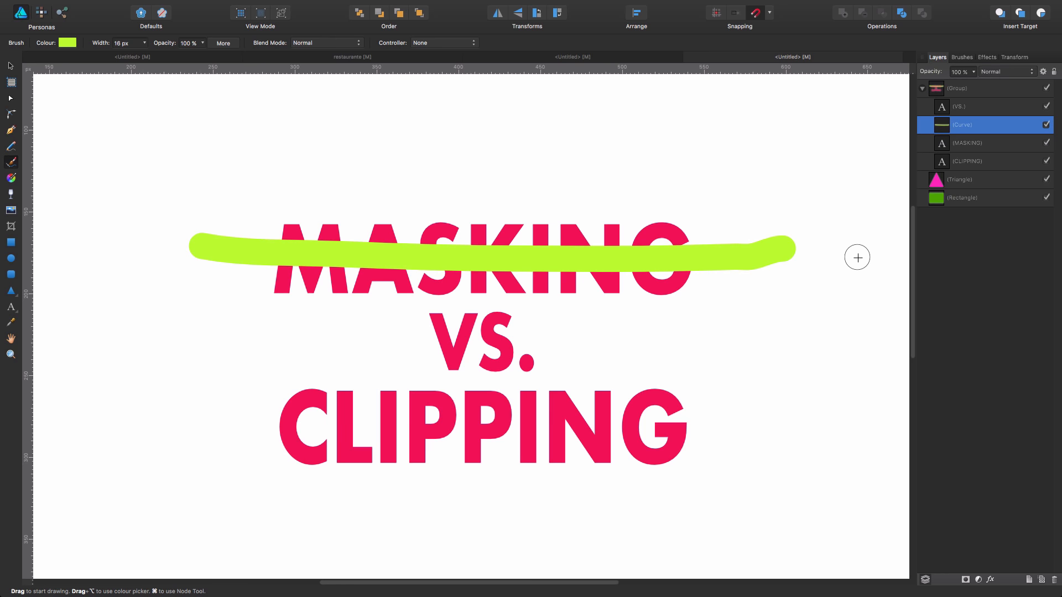
key(super+z)
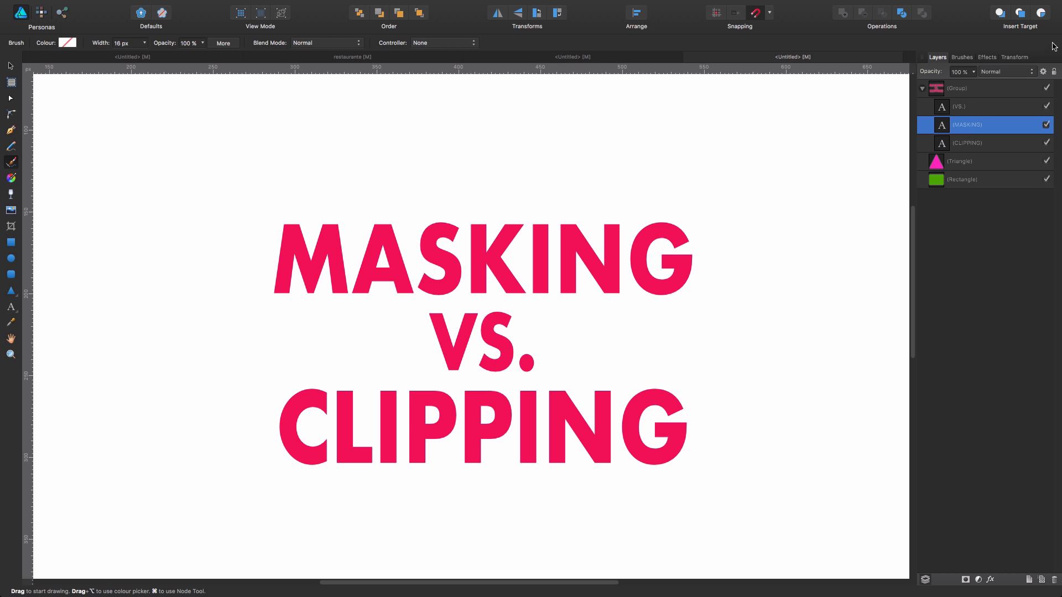
Step: Set new objects to be inserted inside the selected MASKING text and paint eight lime strokes across its letters
click(1042, 16)
drag(303, 263, 397, 228)
drag(426, 260, 575, 225)
mouse_move(672, 226)
mouse_down()
mouse_move(677, 287)
mouse_move(439, 275)
mouse_up()
drag(528, 247, 636, 195)
drag(271, 253, 366, 304)
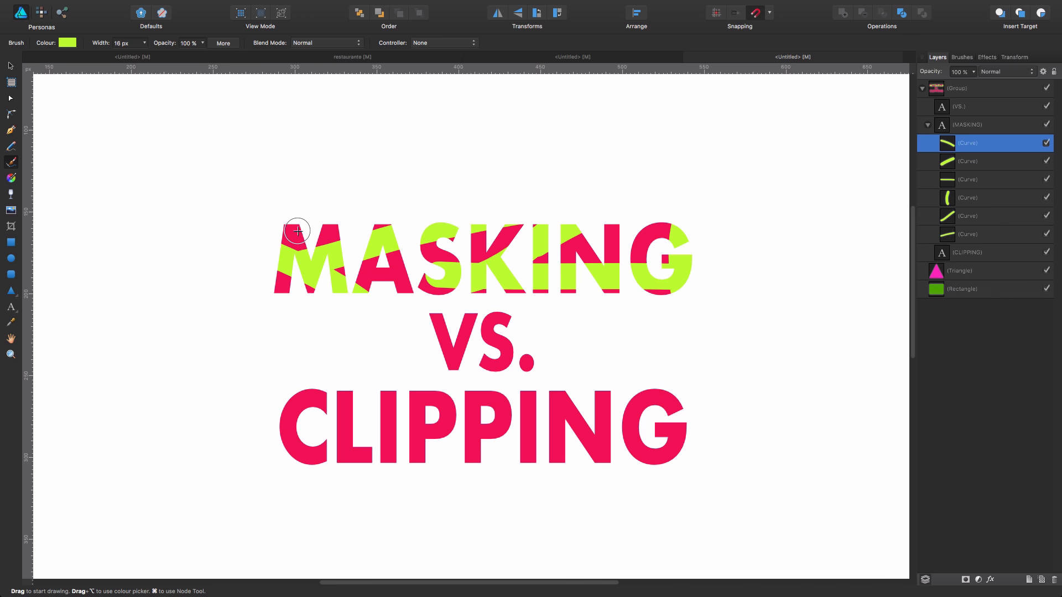
drag(348, 213, 460, 318)
drag(373, 298, 461, 218)
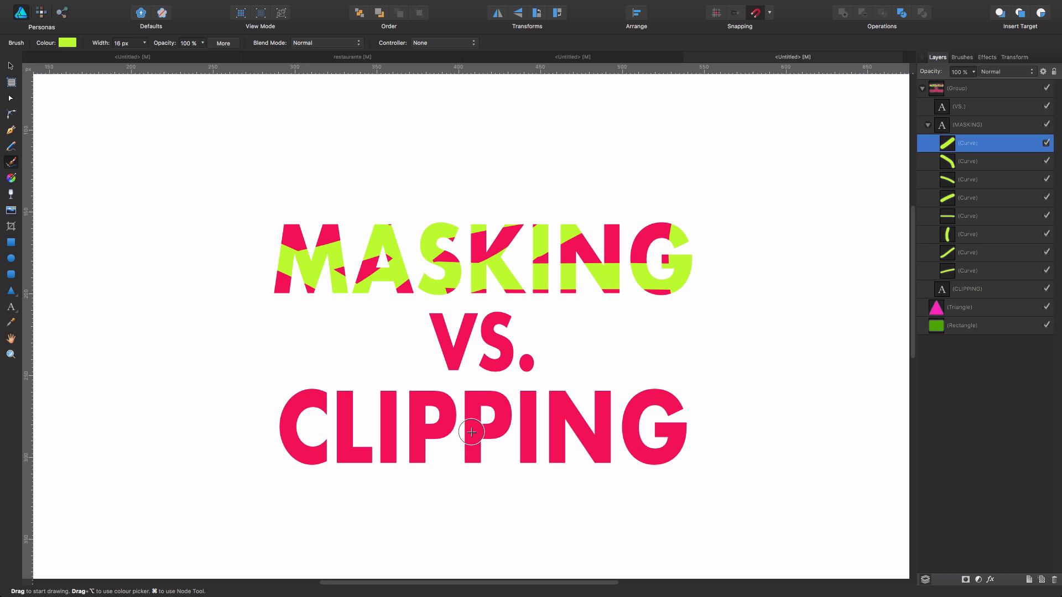
Step: Paint a horizontal 16 px lime stroke across the word CLIPPING and apply the stroke as a mask to that text layer
click(982, 289)
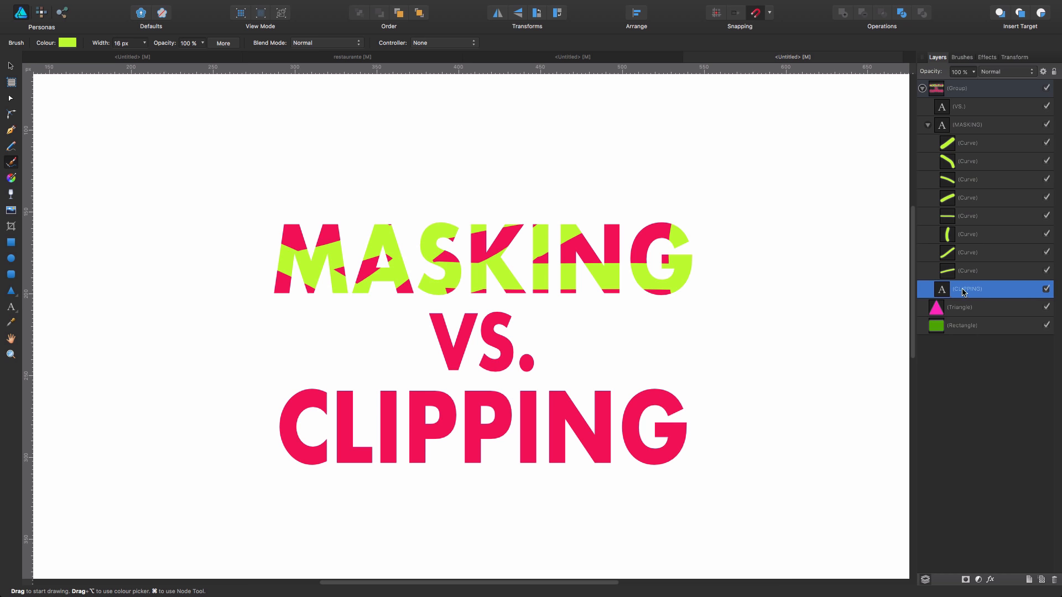
drag(224, 416, 744, 423)
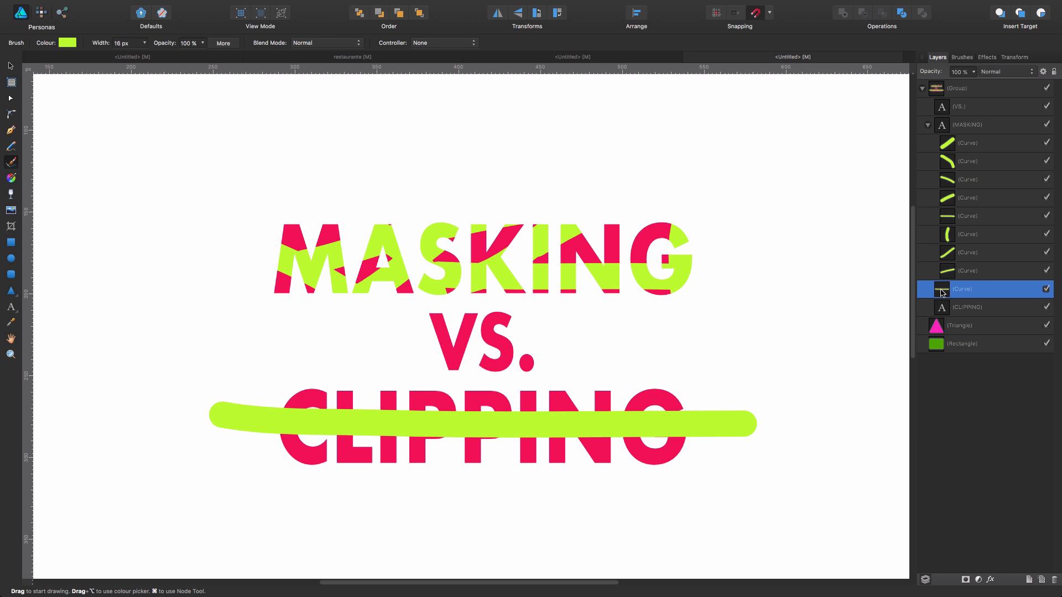
drag(942, 292, 947, 309)
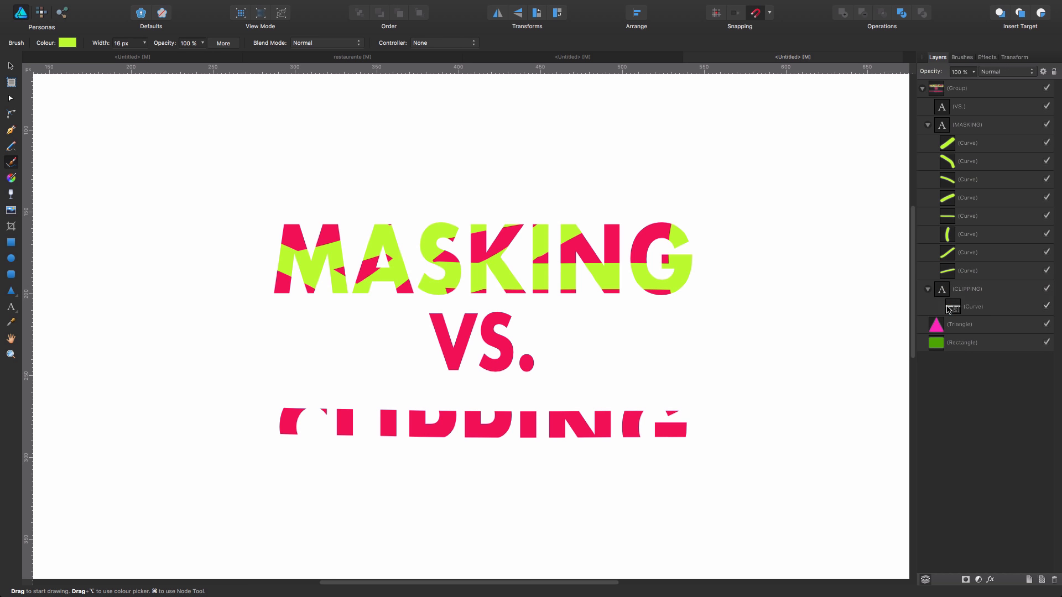
Step: Select the mask curve inside the CLIPPING layer and nudge it repeatedly down and up over the lettering
click(973, 312)
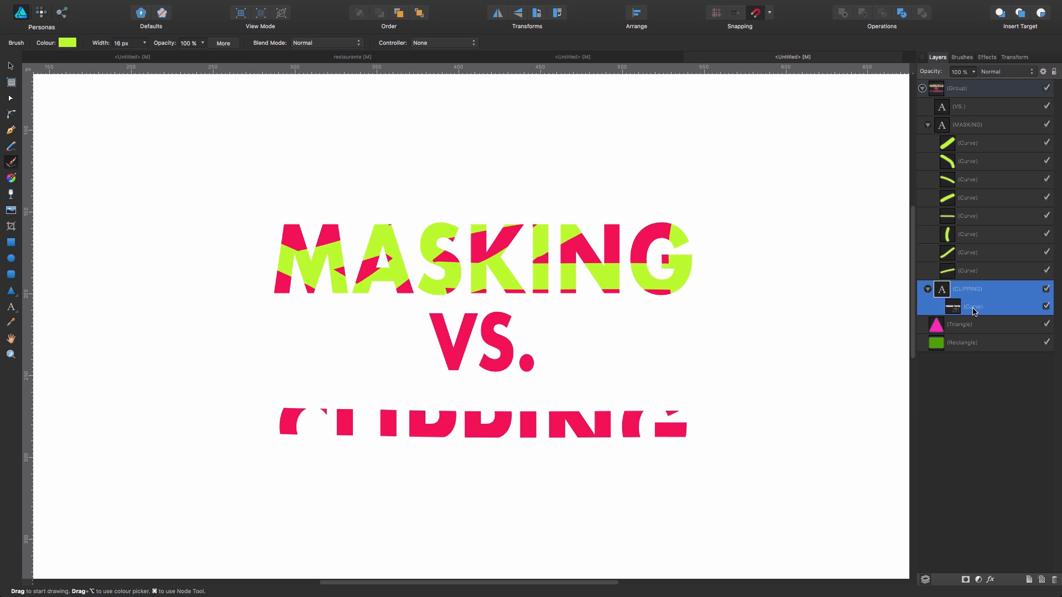
click(962, 310)
key(shift+Down)
key(shift+Down)
key(shift+Down)
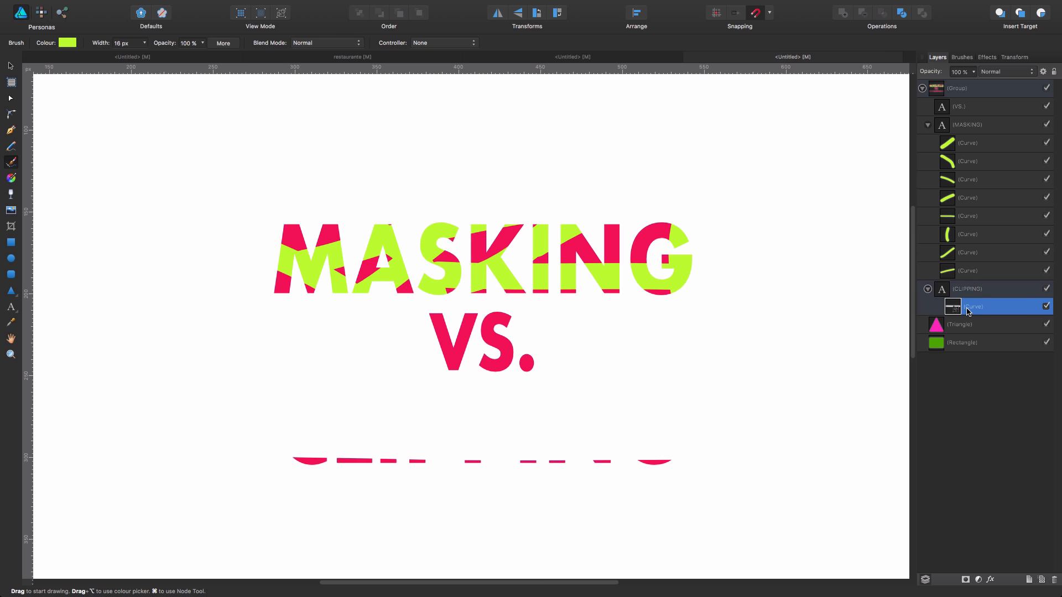
key(shift+Up)
key(shift+Up)
key(shift+Up)
key(shift+Up)
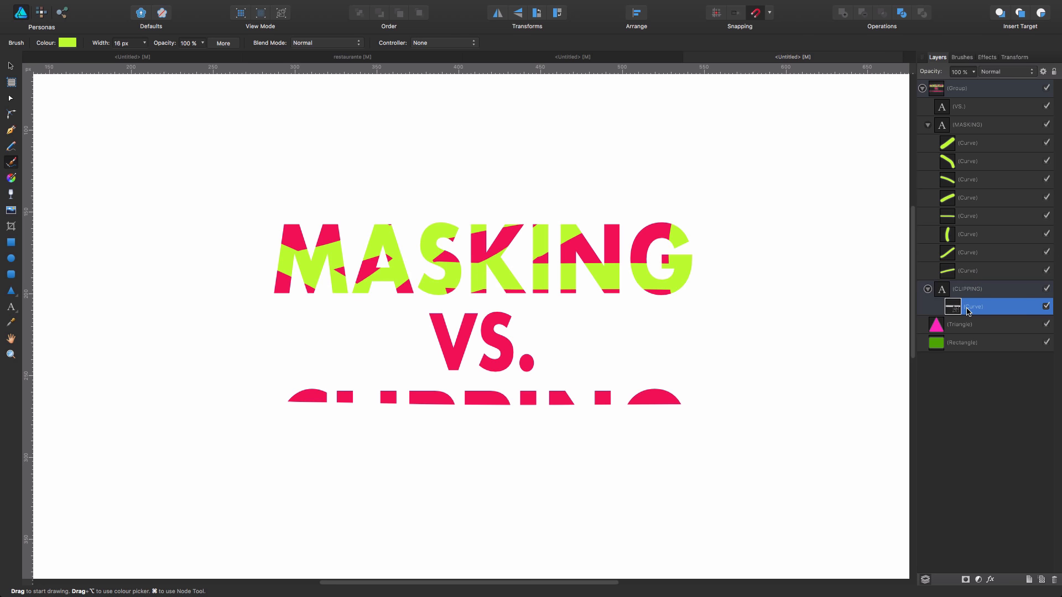
key(shift+Down)
key(shift+Down)
key(shift+Up)
key(shift+Up)
key(shift+Down)
key(shift+Down)
key(shift+Down)
key(shift+Up)
key(shift+Up)
key(shift+Up)
key(shift+Down)
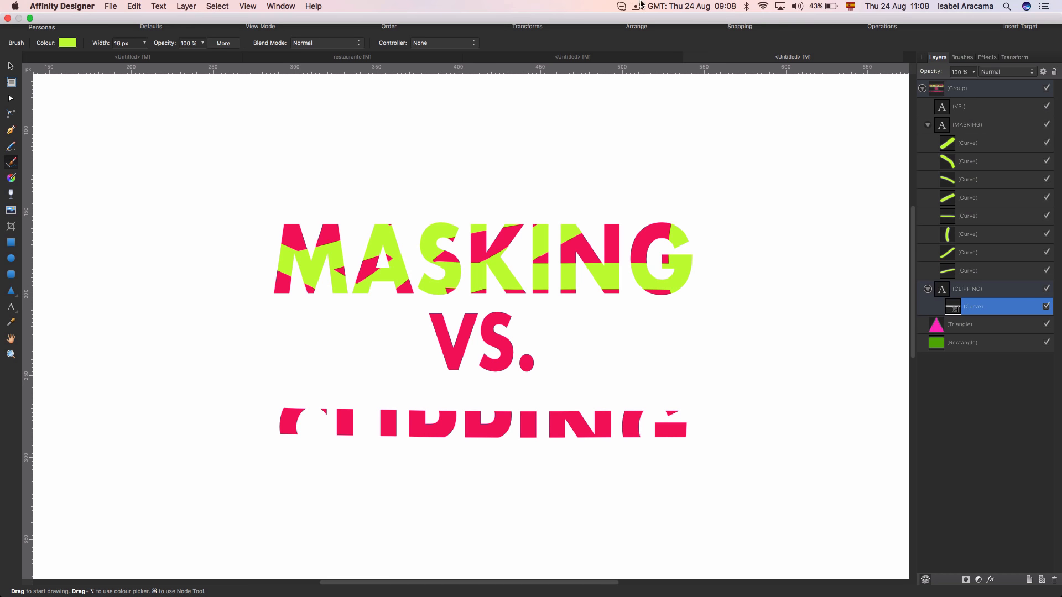
click(637, 6)
click(595, 30)
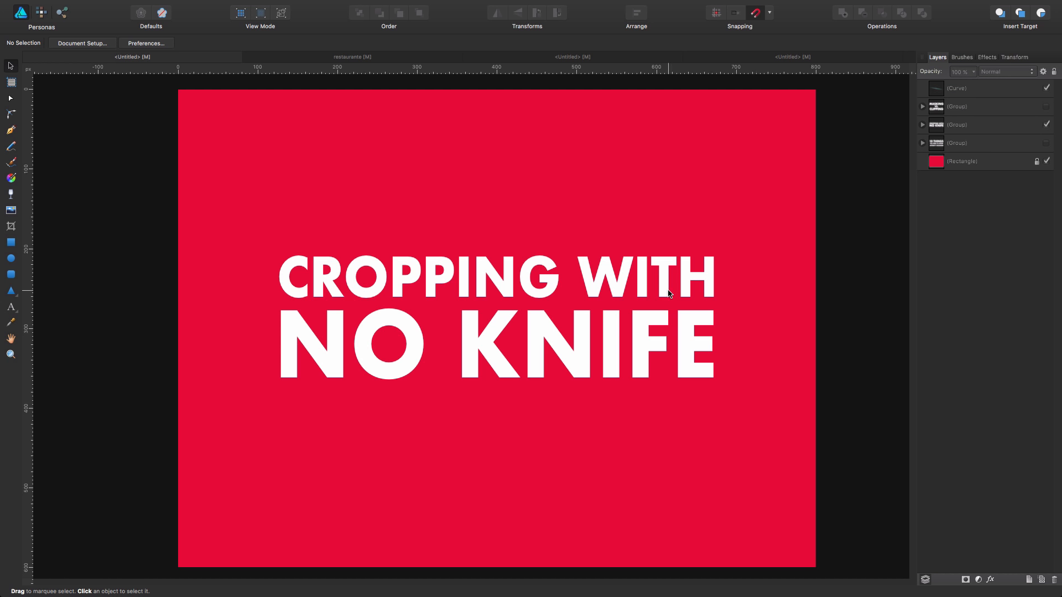
Step: In the document with the rectangle and triangle, paint a diagonal lime brush stroke across the green rectangle and undo it
click(788, 58)
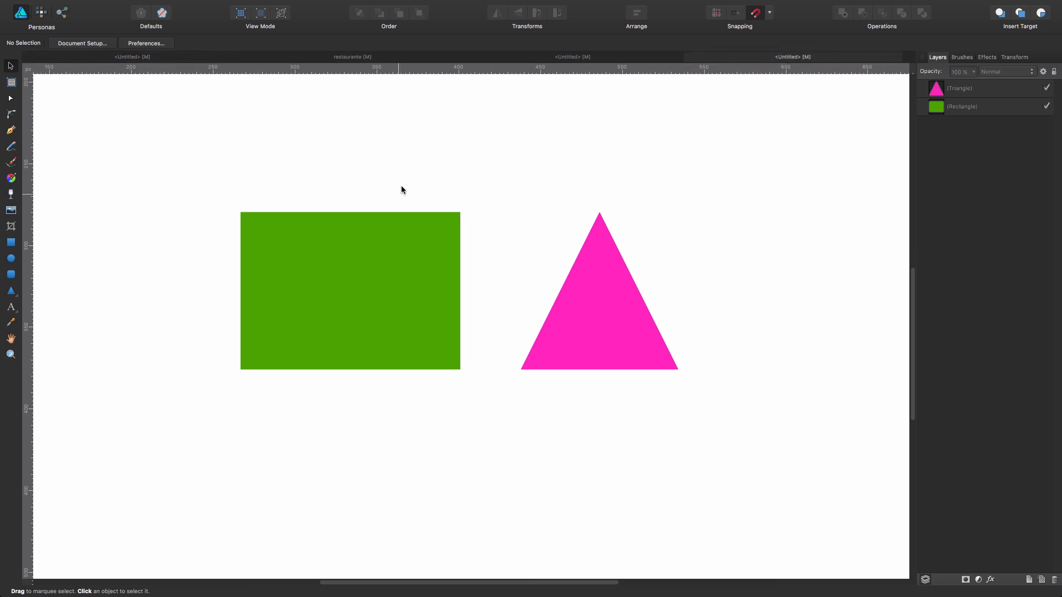
click(11, 130)
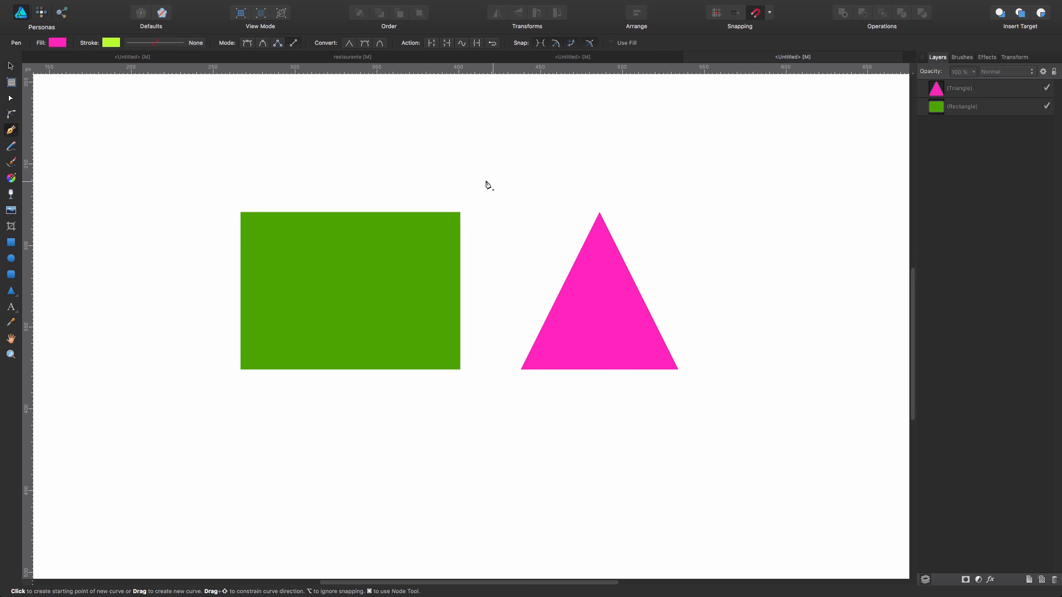
click(11, 162)
drag(423, 179, 234, 496)
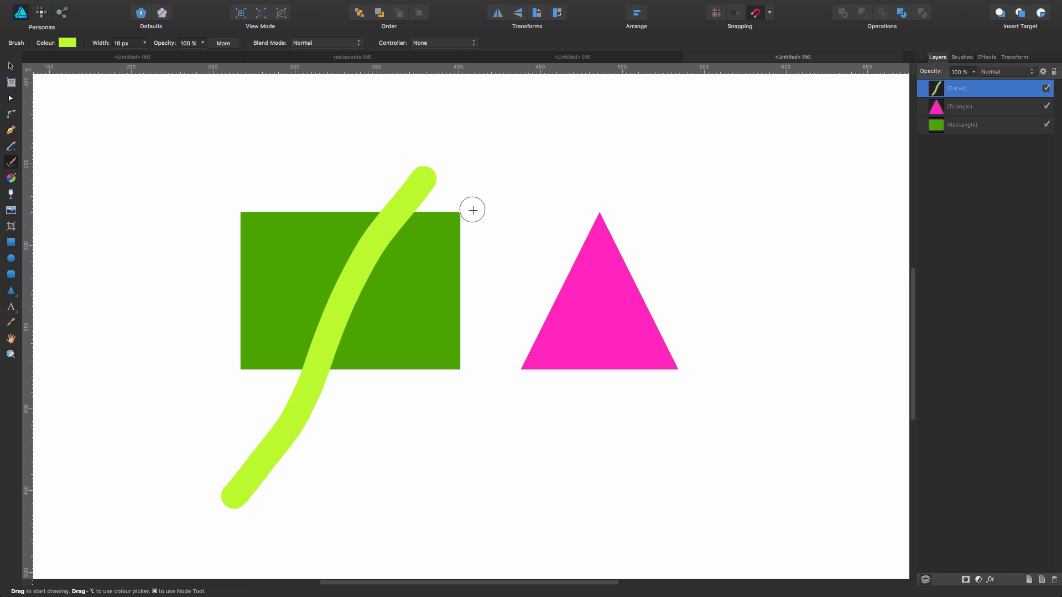
key(super+z)
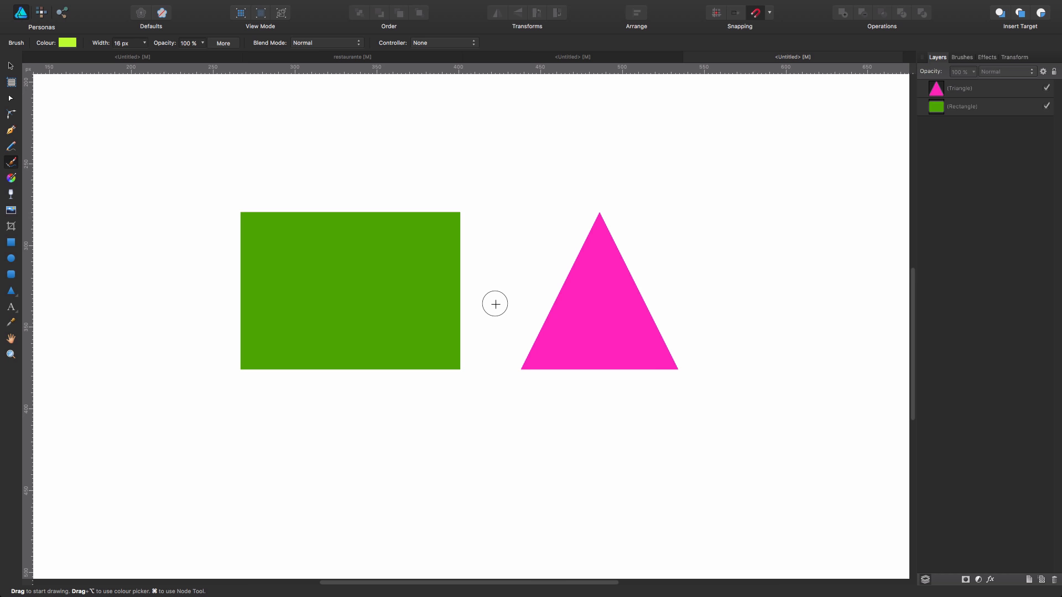
Step: Move the pink triangle over the green rectangle's lower-right corner and divide the two overlapping shapes
click(11, 65)
drag(612, 328, 593, 367)
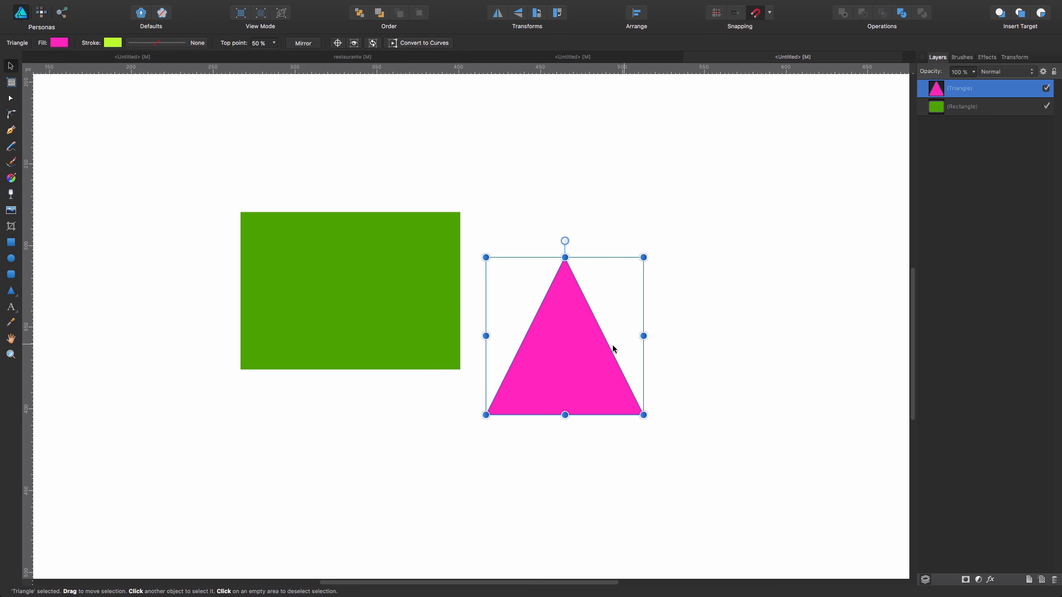
drag(613, 348, 516, 329)
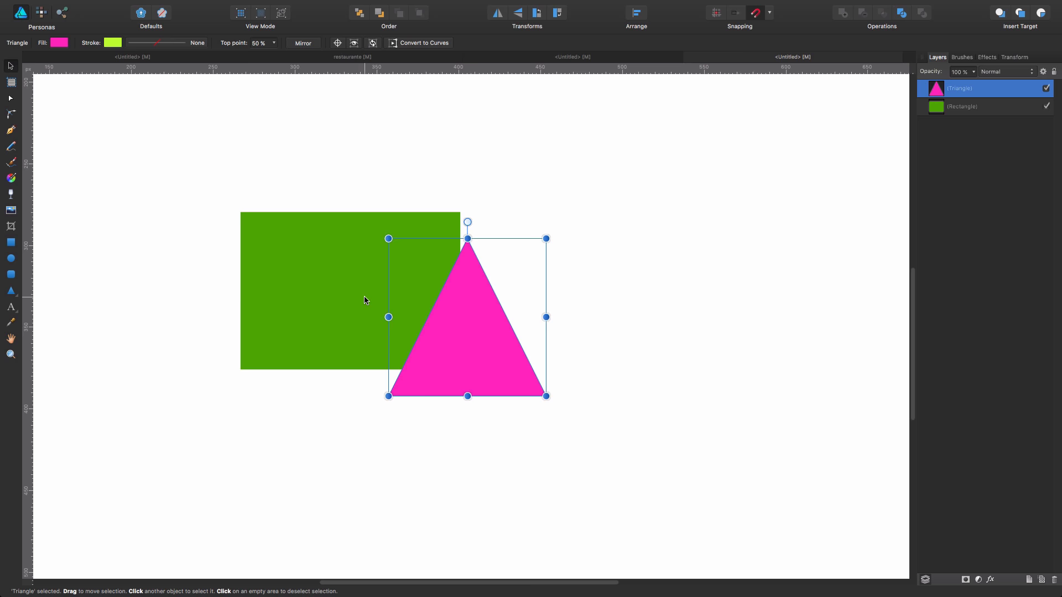
shift+click(365, 297)
click(901, 13)
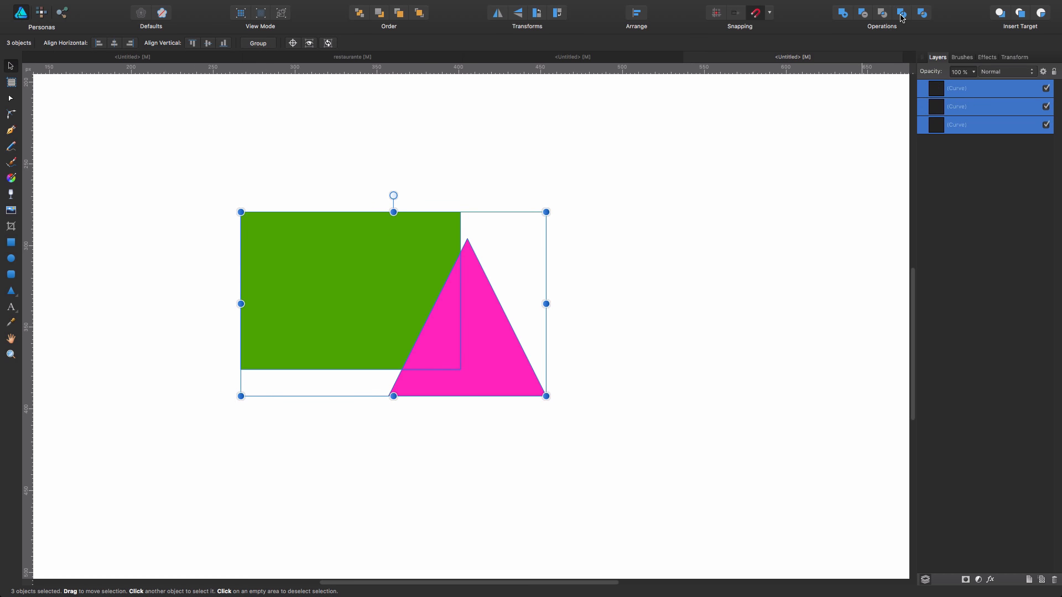
Step: Pull the triangle's outer piece and the small overlap piece away from the cut rectangle
click(676, 256)
drag(512, 372, 724, 366)
drag(457, 356, 516, 446)
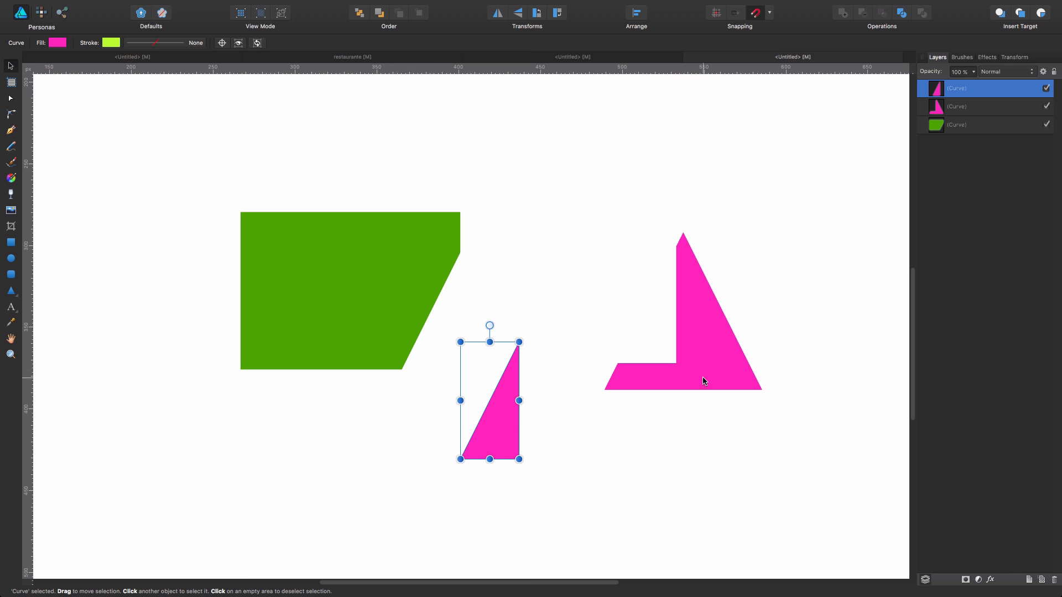
Step: Undo the separation and division of the shapes, and place the whole pink triangle clear to the right of the rectangle
key(super+z)
key(super+z)
key(super+z)
key(super+z)
key(super+z)
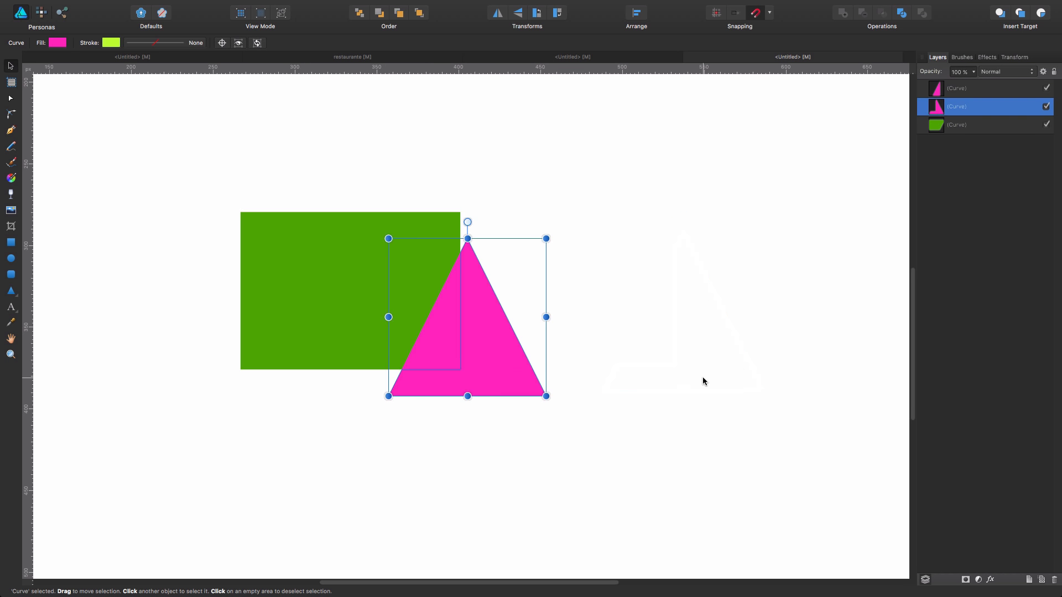
drag(593, 360, 644, 310)
click(339, 139)
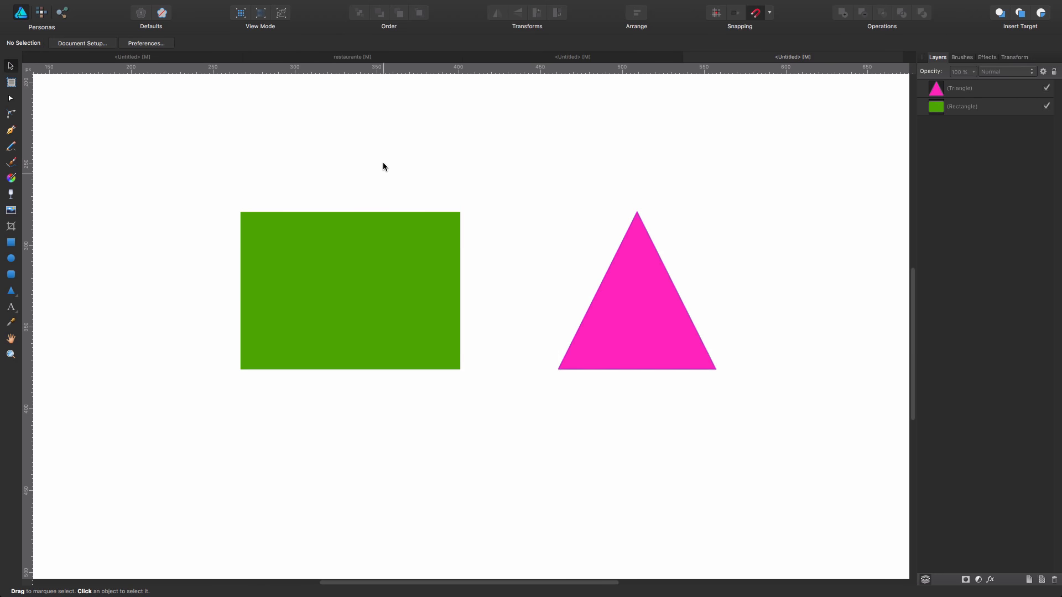
Step: Paint a wavy lime brush stroke down through the green rectangle and undo it
click(10, 162)
mouse_move(298, 178)
mouse_down()
mouse_move(348, 204)
mouse_move(321, 356)
mouse_move(331, 386)
mouse_up()
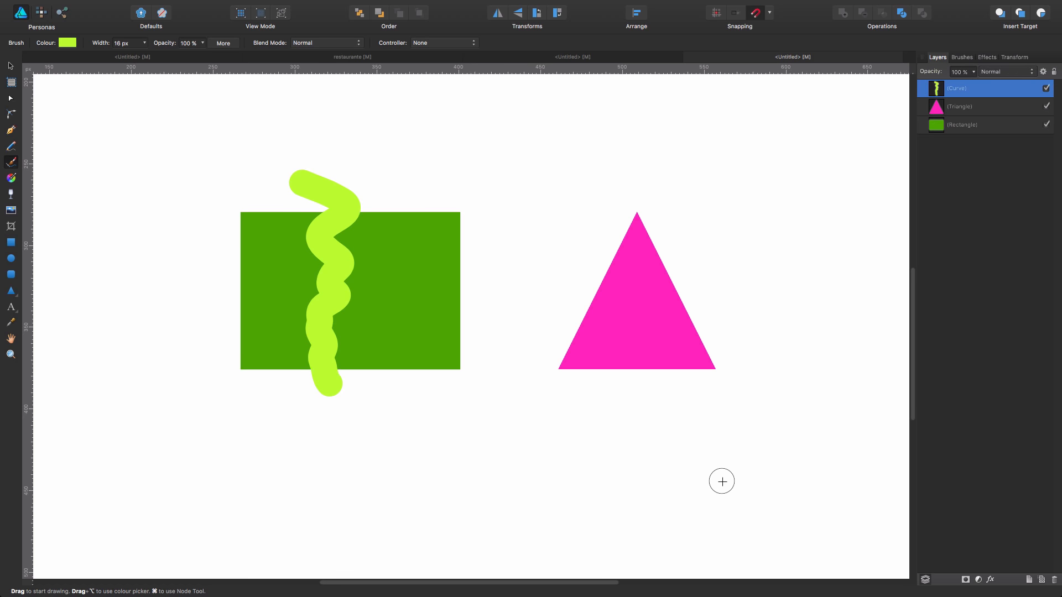
key(super+z)
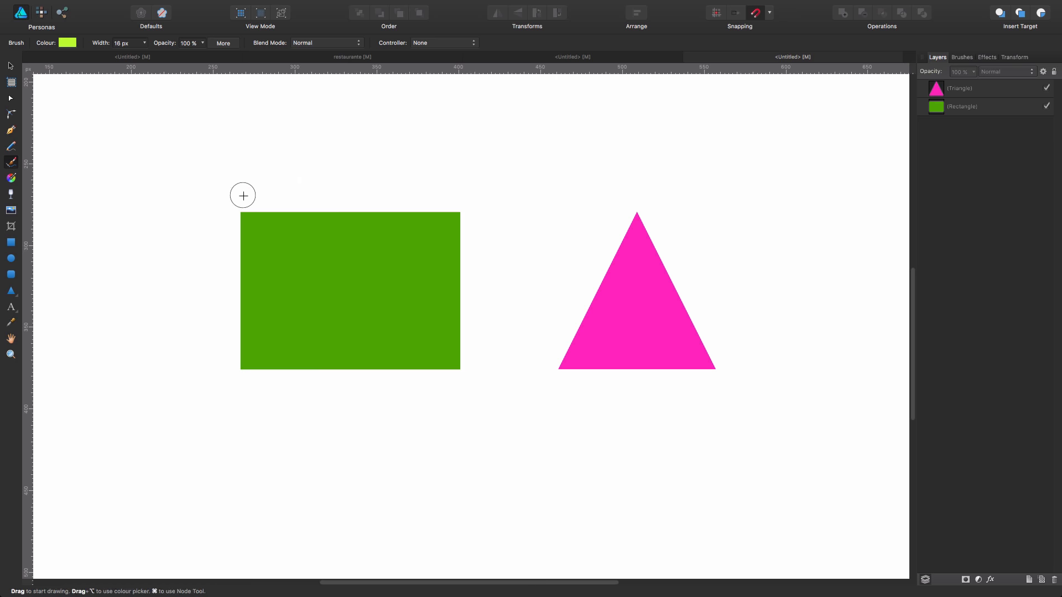
click(11, 131)
click(310, 180)
click(334, 262)
drag(323, 280, 304, 309)
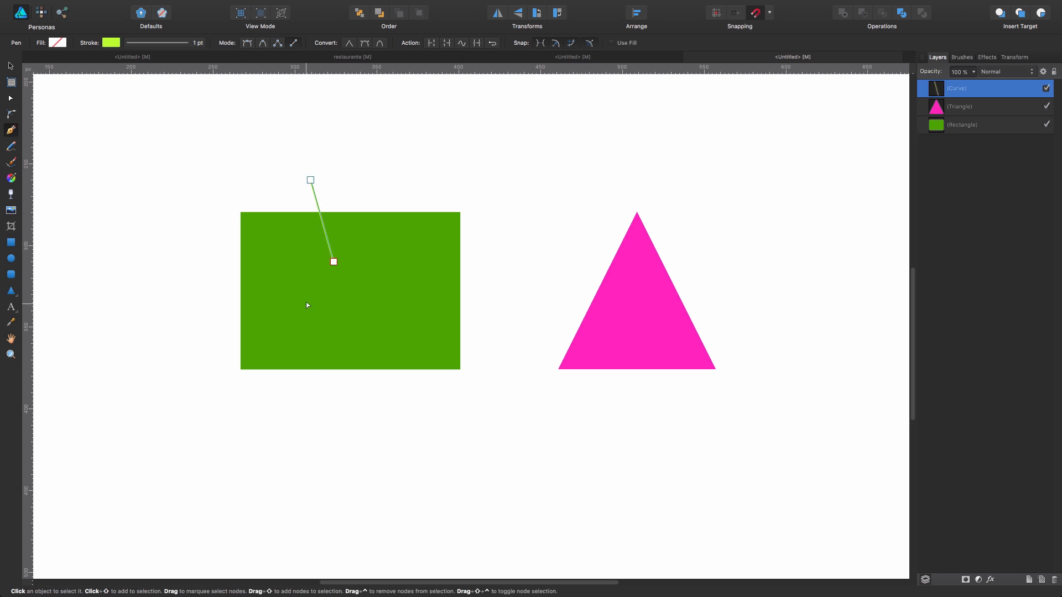
key(super+z)
key(super+z)
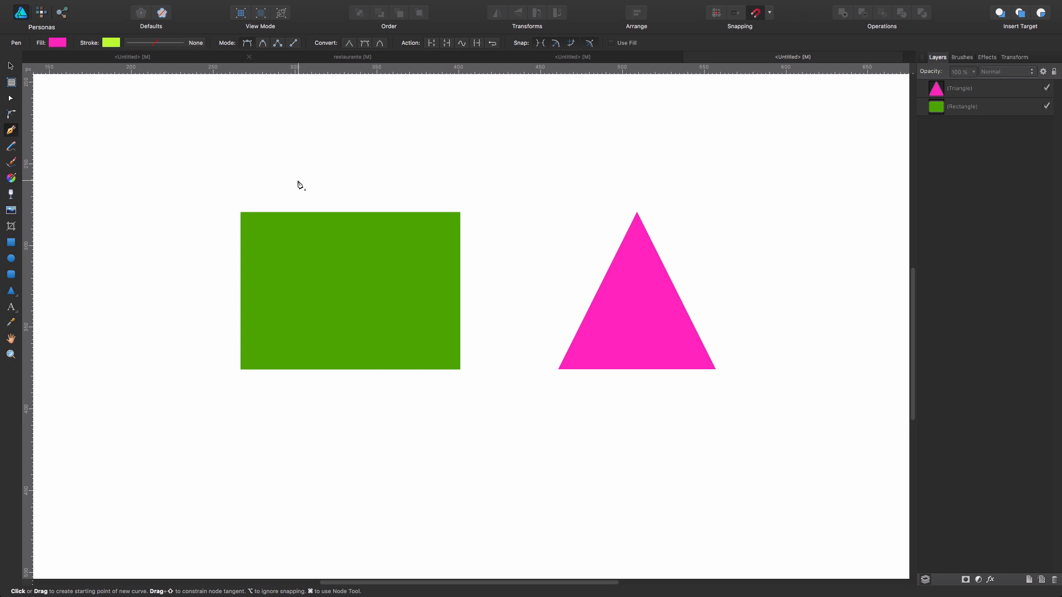
Step: Draw a closed curvy Pen outline that winds down through the green rectangle and loops back around its left side
click(298, 180)
drag(322, 221, 316, 351)
drag(256, 338, 303, 403)
drag(236, 399, 229, 395)
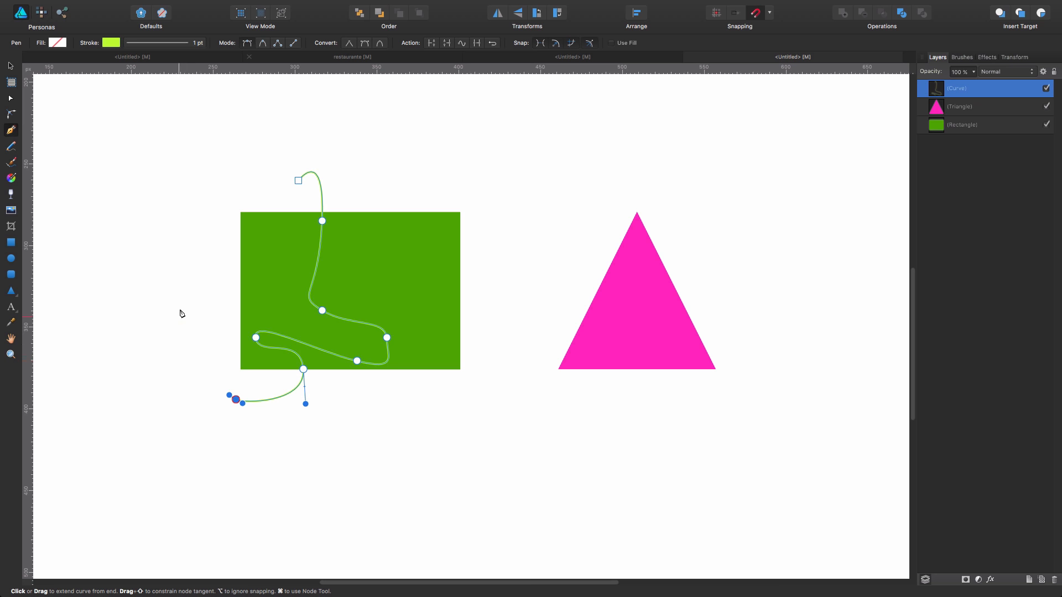
drag(183, 299, 184, 290)
drag(295, 182, 389, 192)
Step: Divide the green rectangle along the curvy outline and select the resulting filled green piece
click(11, 66)
shift+click(420, 256)
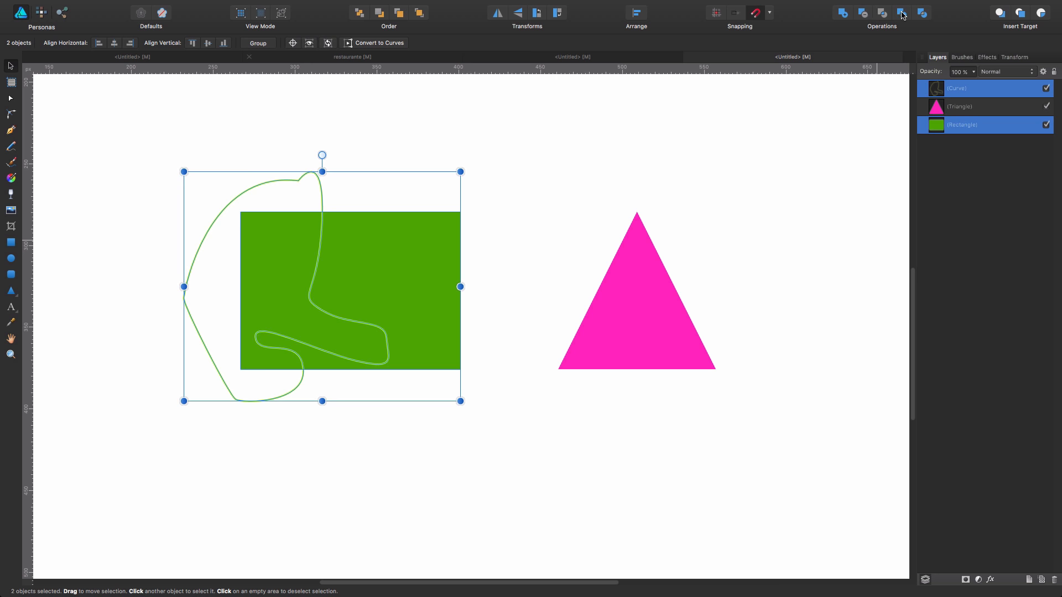
click(919, 13)
click(563, 187)
click(384, 282)
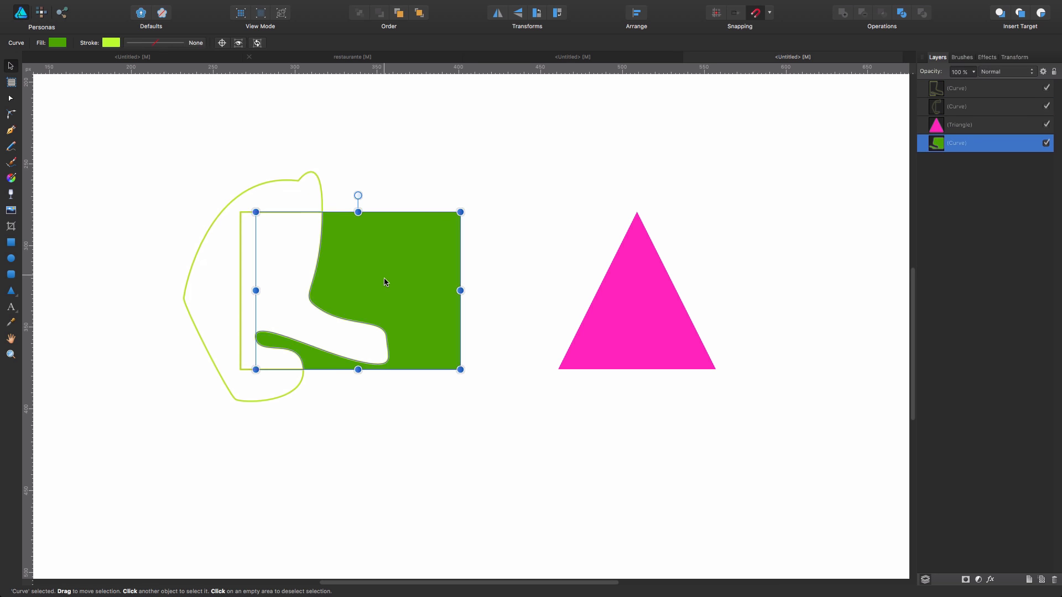
Step: Move the green piece up and away from the cut, and delete the leftover outer outline
drag(391, 283, 547, 146)
click(414, 474)
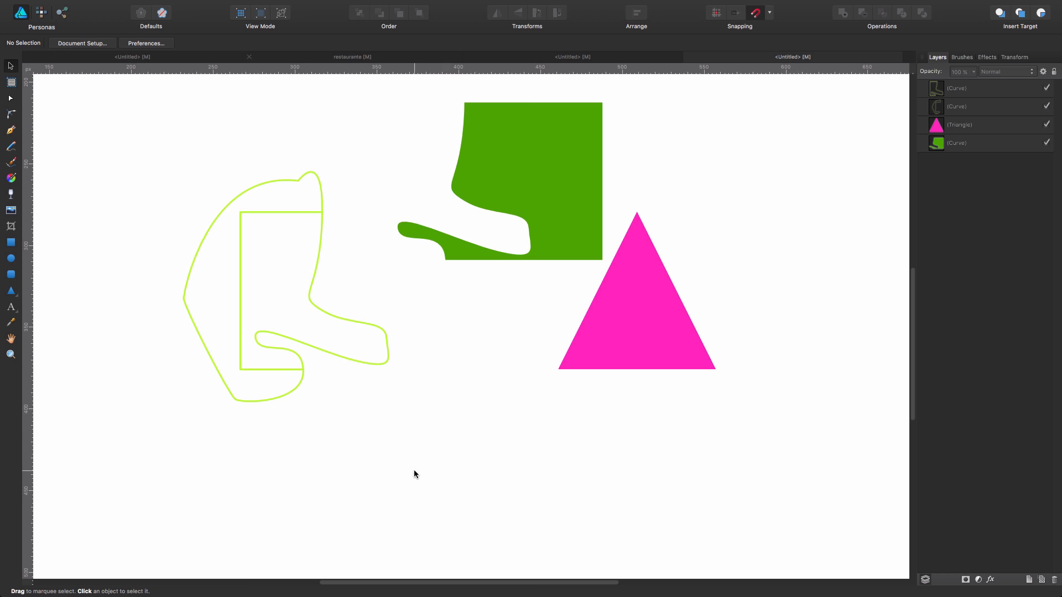
click(302, 210)
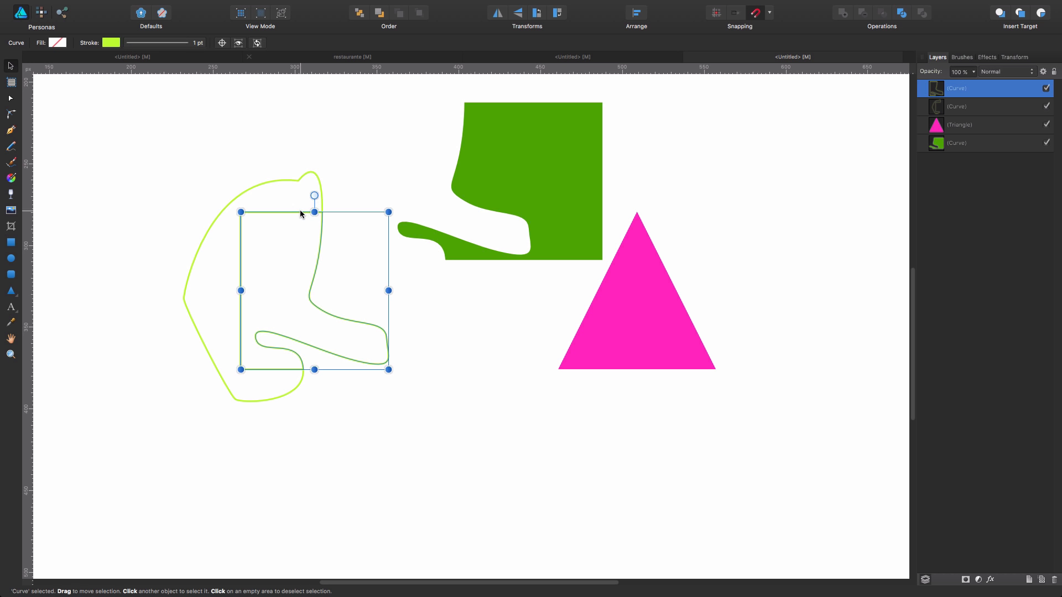
click(294, 182)
key(Delete)
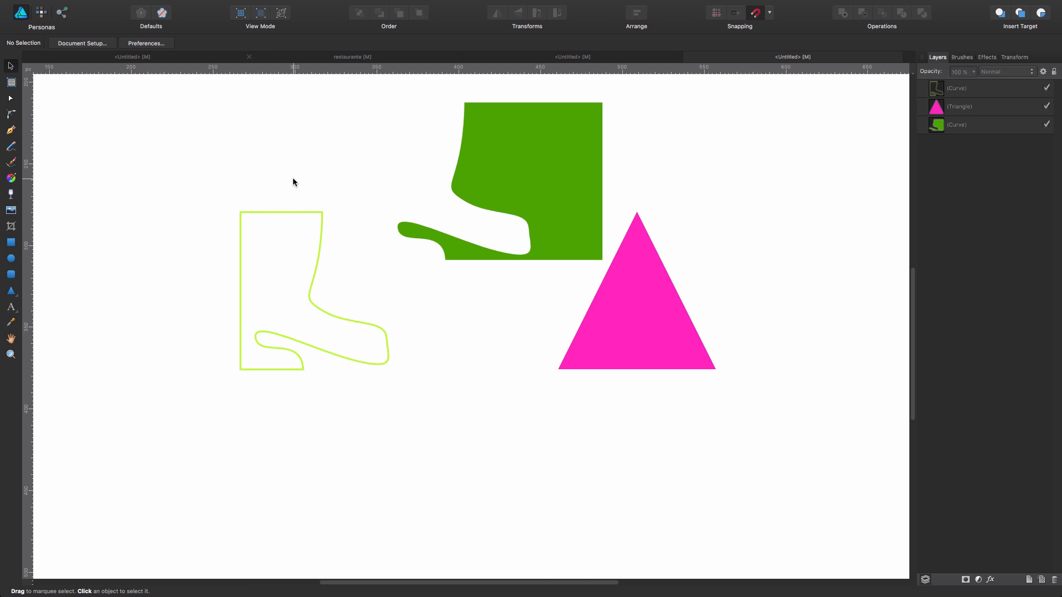
Step: Copy the green piece's style onto the remaining boot-shaped outline
click(313, 211)
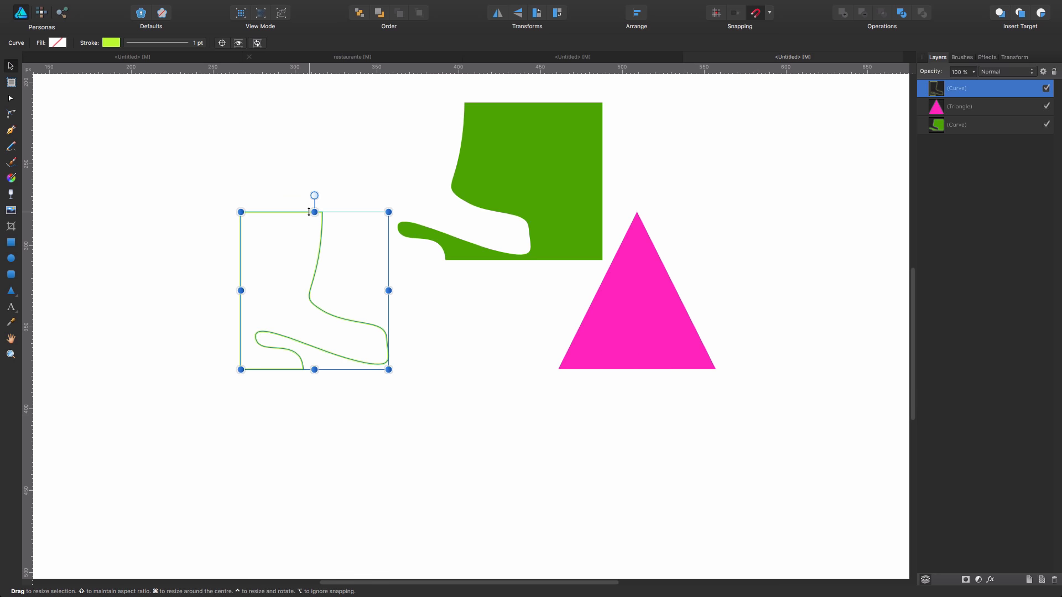
click(511, 166)
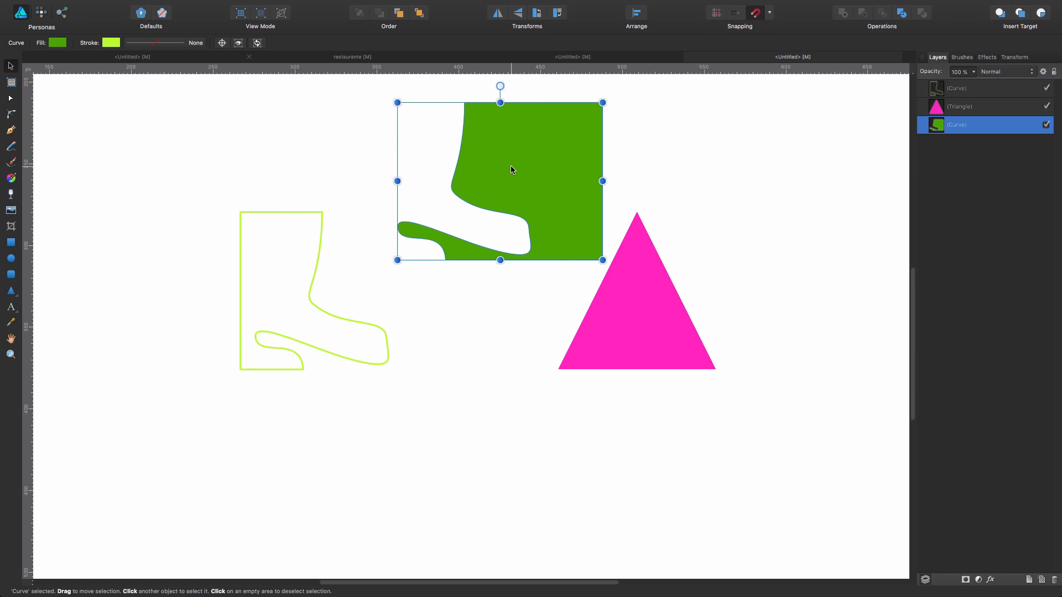
click(297, 213)
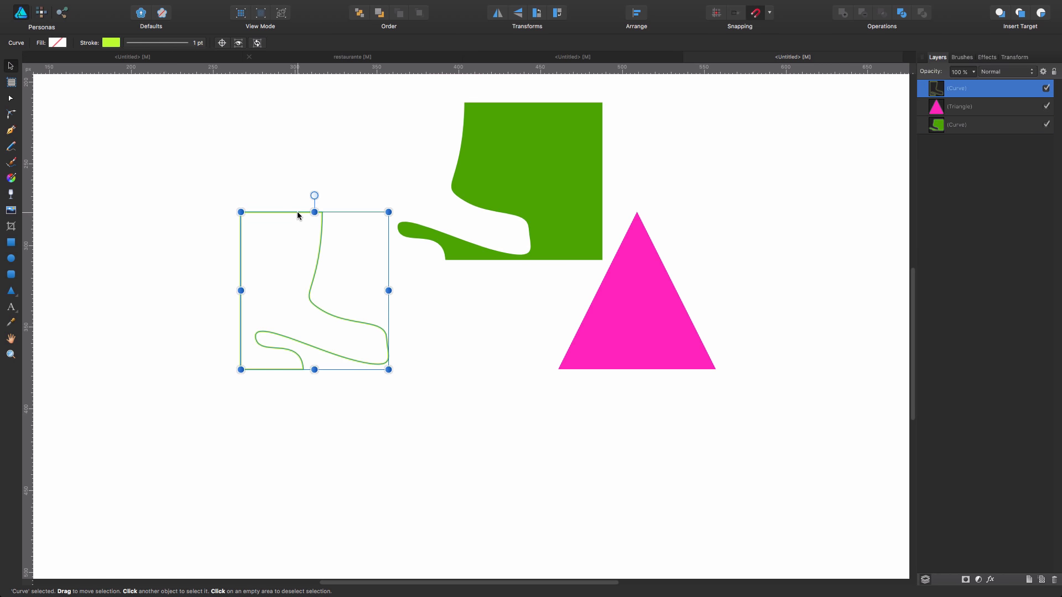
key(super+shift+v)
click(403, 332)
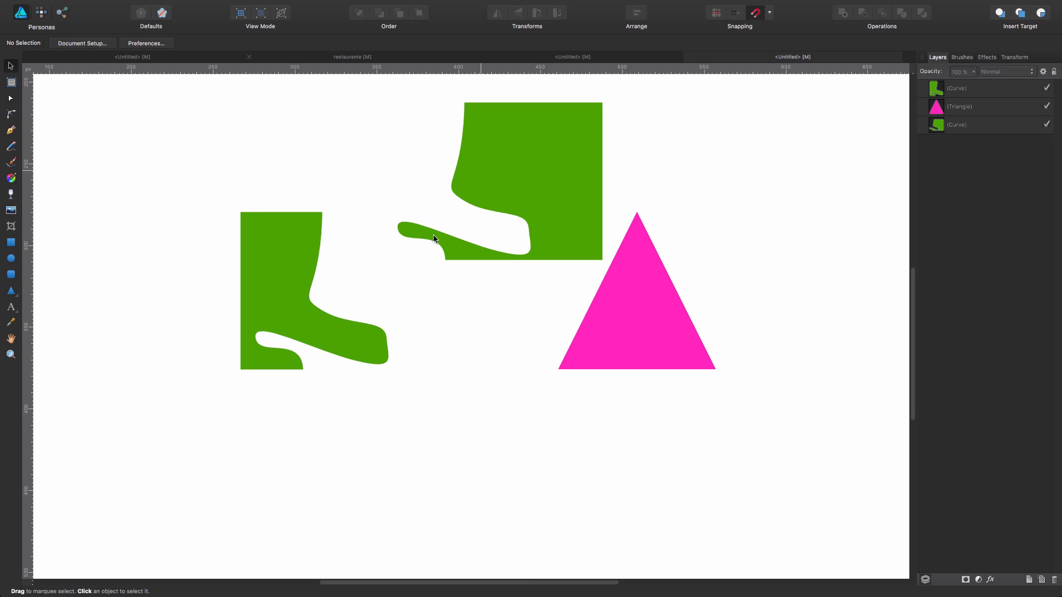
Step: Move the pink triangle farther to the right of the two green pieces and deselect it
click(623, 311)
drag(623, 311, 771, 269)
click(501, 353)
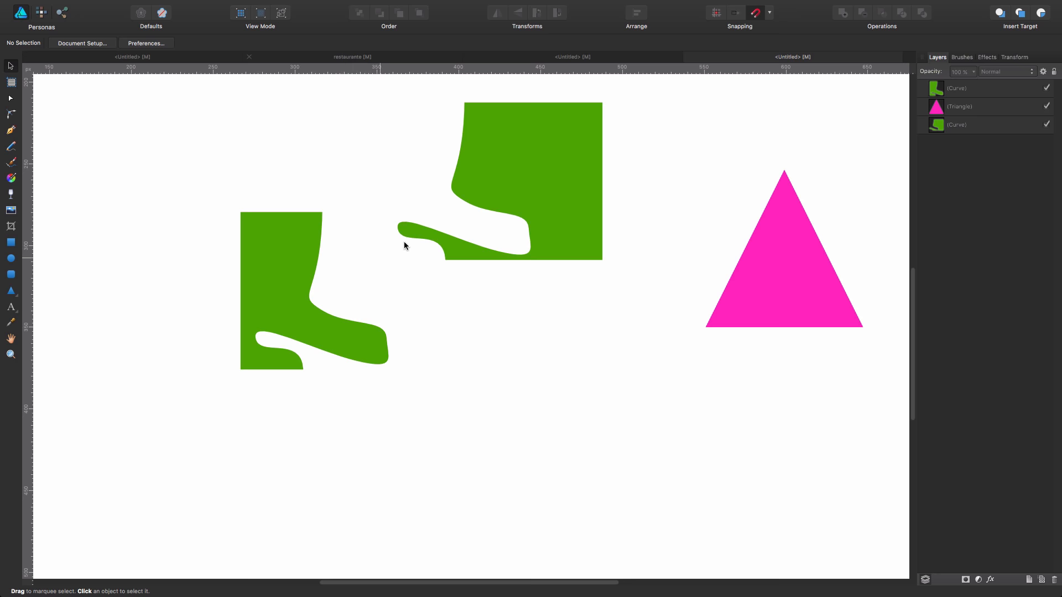
Step: Undo the moves, styling, division and curvy outline, back to the plain green rectangle and pink triangle
key(super+z)
key(super+z)
key(super+z)
key(super+z)
key(super+z)
key(super+z)
key(super+z)
key(super+z)
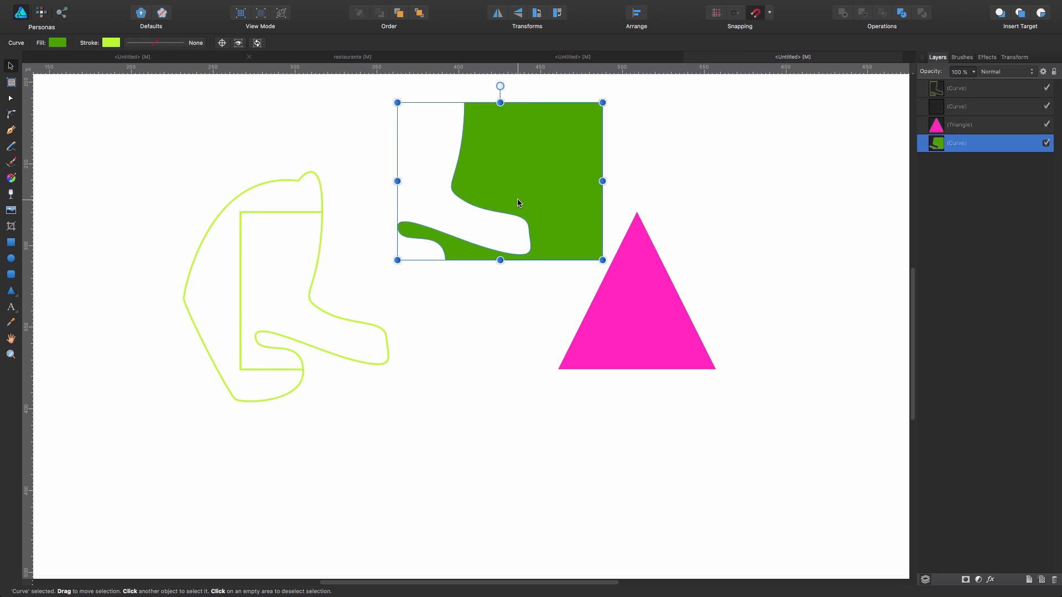
key(super+z)
key(super+z)
key(super+z)
key(super+z)
key(super+z)
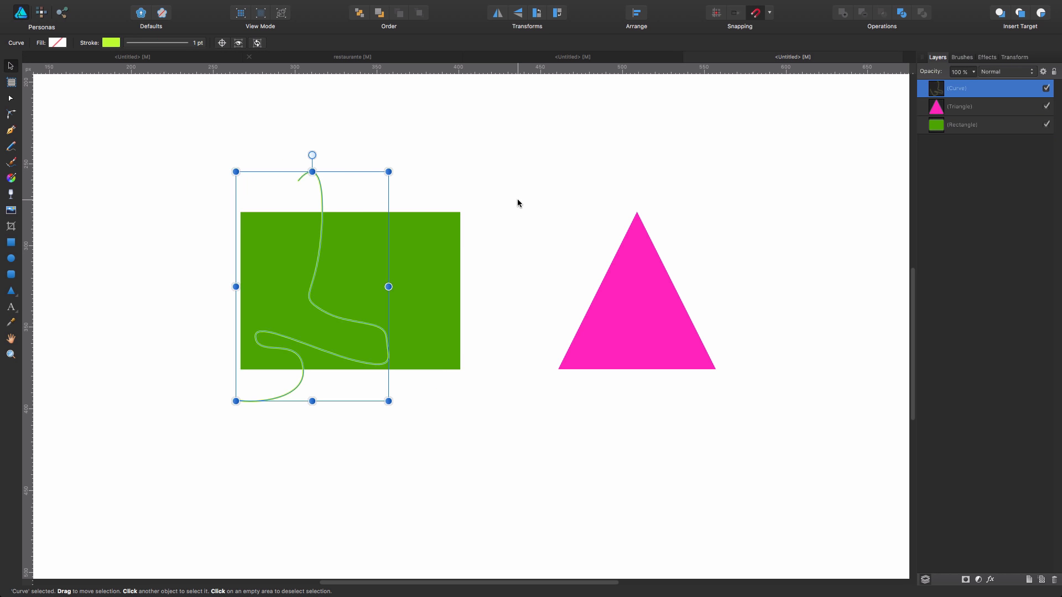
key(super+z)
key(super+z)
key(super+z)
key(super+z)
Step: Delete the pink triangle, and stretch the green rectangle to about twice its width around the middle of the canvas
click(620, 302)
key(Delete)
drag(302, 334, 440, 334)
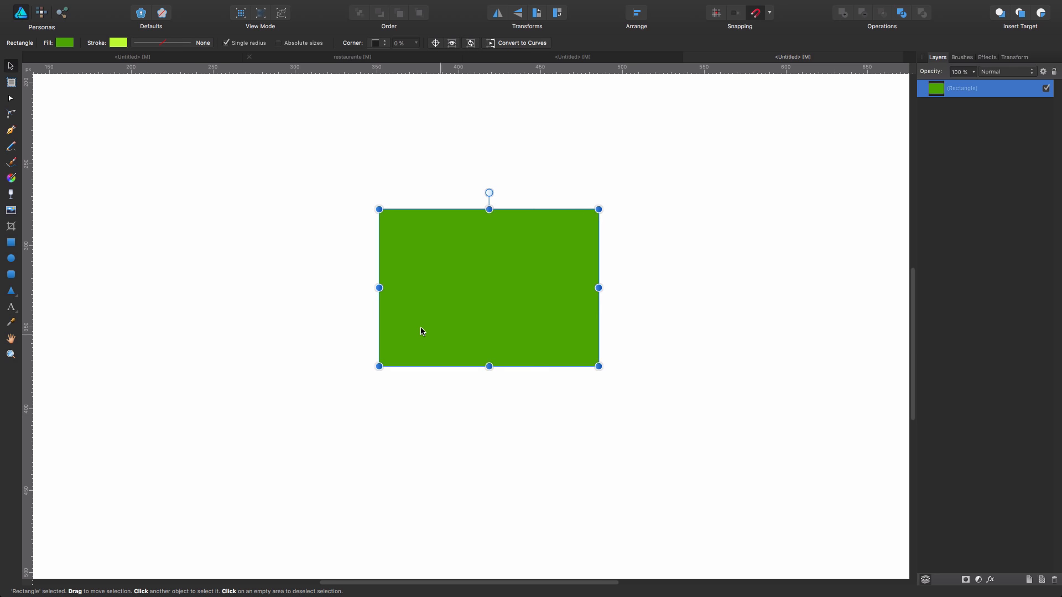
drag(379, 287, 159, 287)
drag(535, 299, 594, 319)
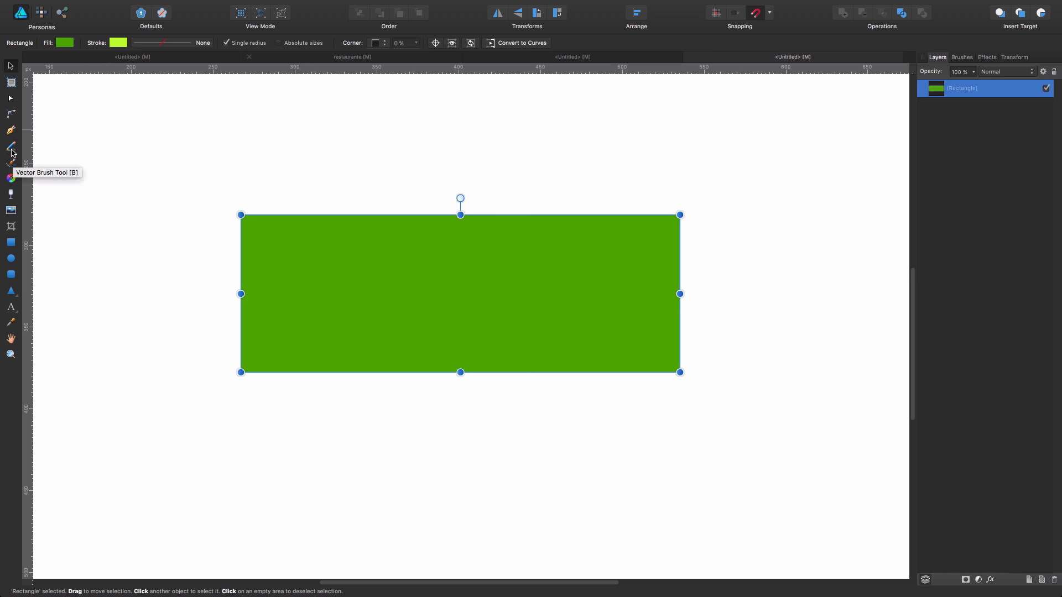
Step: Paint broad lime strokes over the rectangle in the Pixel Persona, clip them inside it, and return to the Designer Persona
click(42, 12)
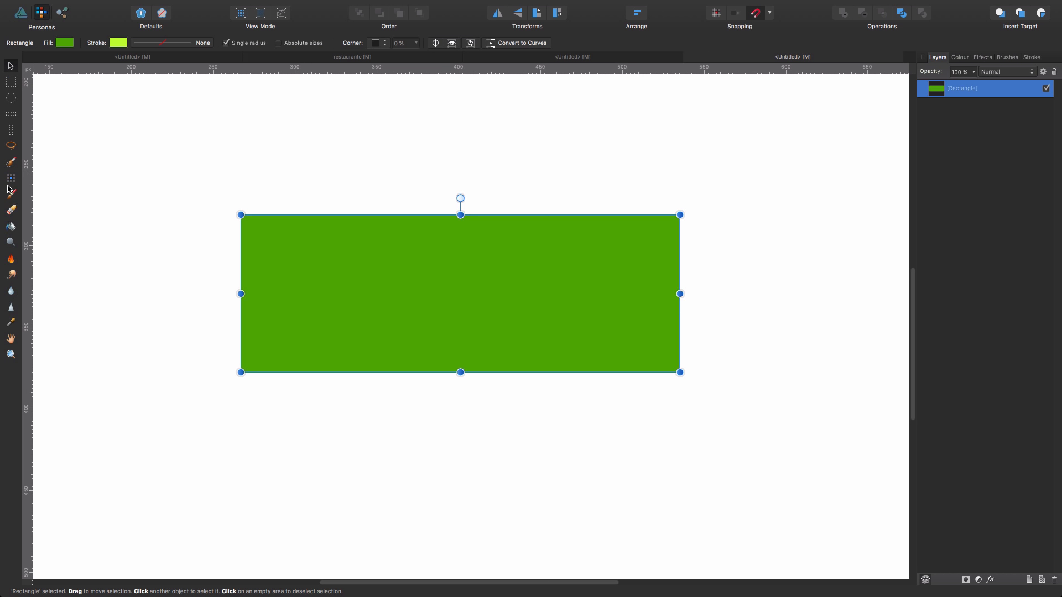
click(11, 194)
mouse_move(355, 248)
mouse_down()
mouse_move(412, 306)
mouse_move(484, 296)
mouse_move(474, 242)
mouse_move(295, 251)
mouse_move(300, 289)
mouse_move(562, 277)
mouse_move(587, 307)
mouse_move(699, 268)
mouse_move(627, 216)
mouse_move(607, 349)
mouse_move(380, 370)
mouse_move(705, 191)
mouse_up()
drag(936, 89, 946, 109)
click(11, 66)
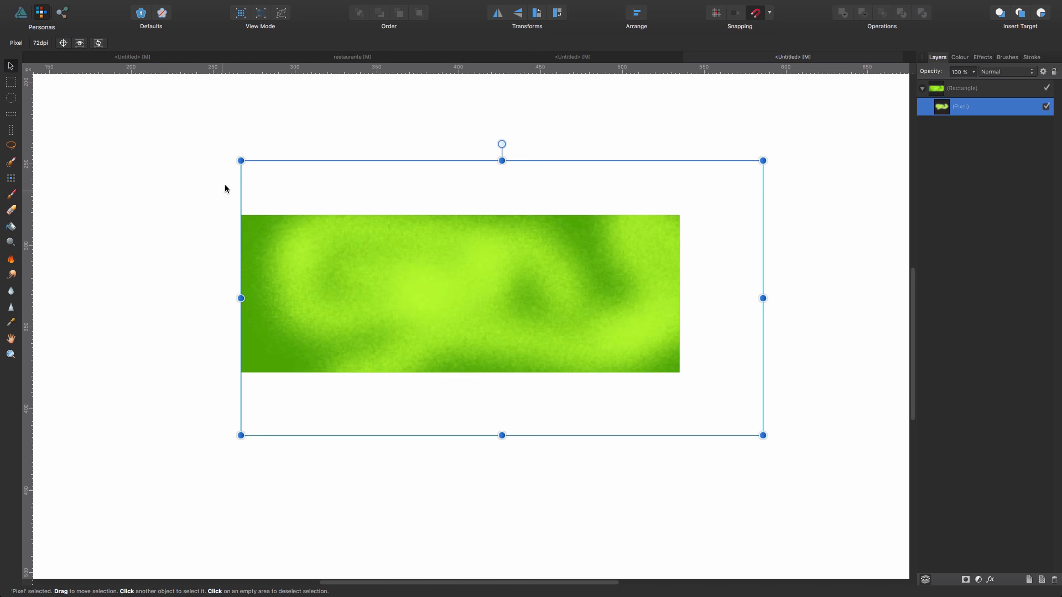
click(20, 12)
Step: Draw a closed Pen outline that winds down through the middle of the textured rectangle and loops around its left half
click(10, 130)
click(487, 138)
mouse_move(500, 193)
mouse_down()
mouse_move(457, 243)
mouse_move(486, 287)
mouse_up()
drag(472, 317, 453, 339)
drag(424, 372, 424, 386)
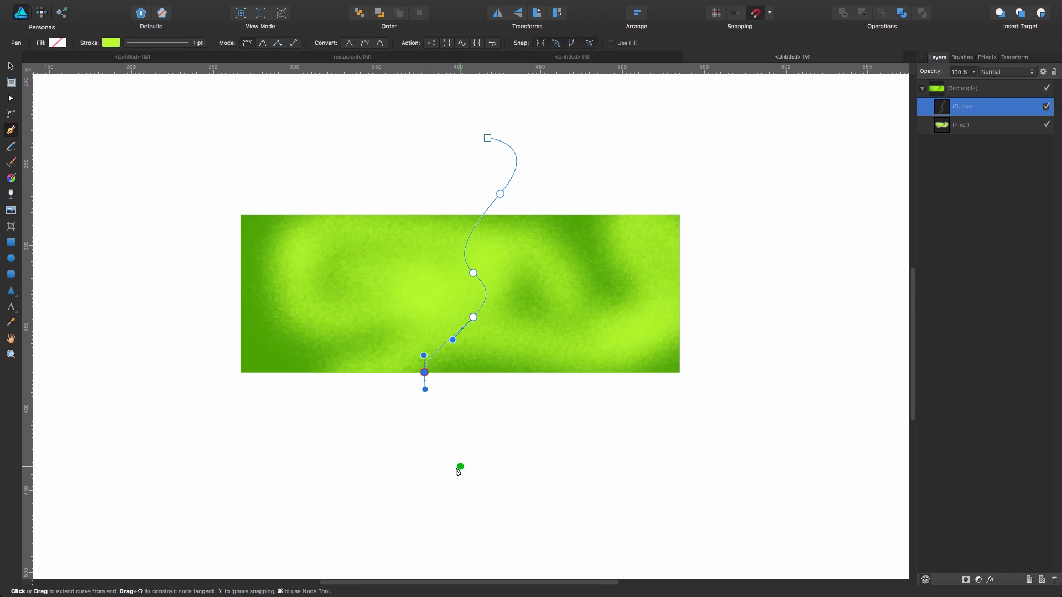
click(460, 466)
drag(246, 436, 224, 430)
drag(130, 348, 130, 320)
drag(154, 193, 172, 182)
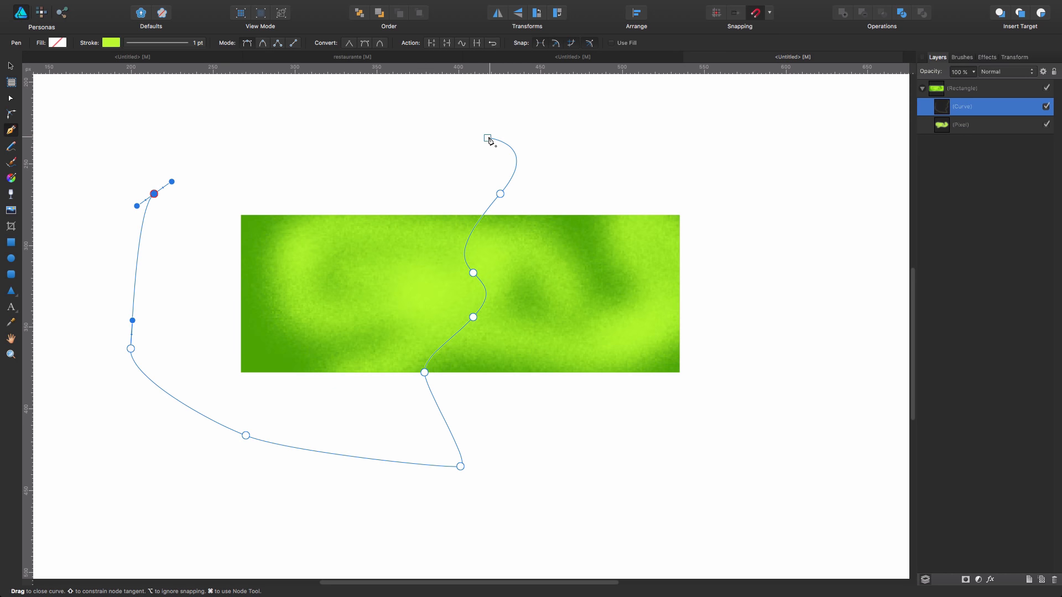
click(488, 138)
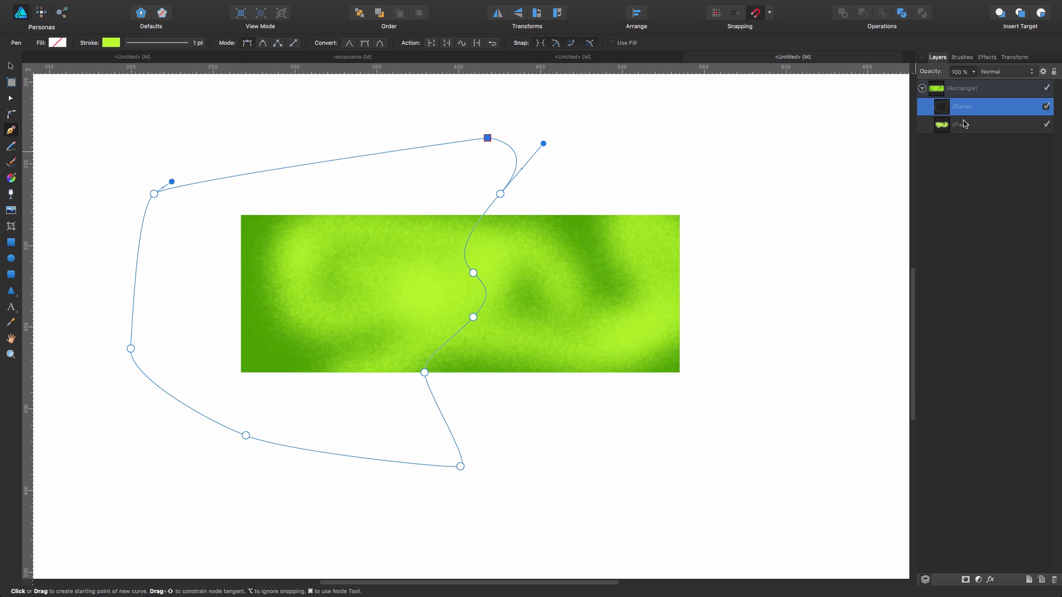
Step: Move the curve out of the rectangle to sit above it, and divide the rectangle along the curve
click(966, 91)
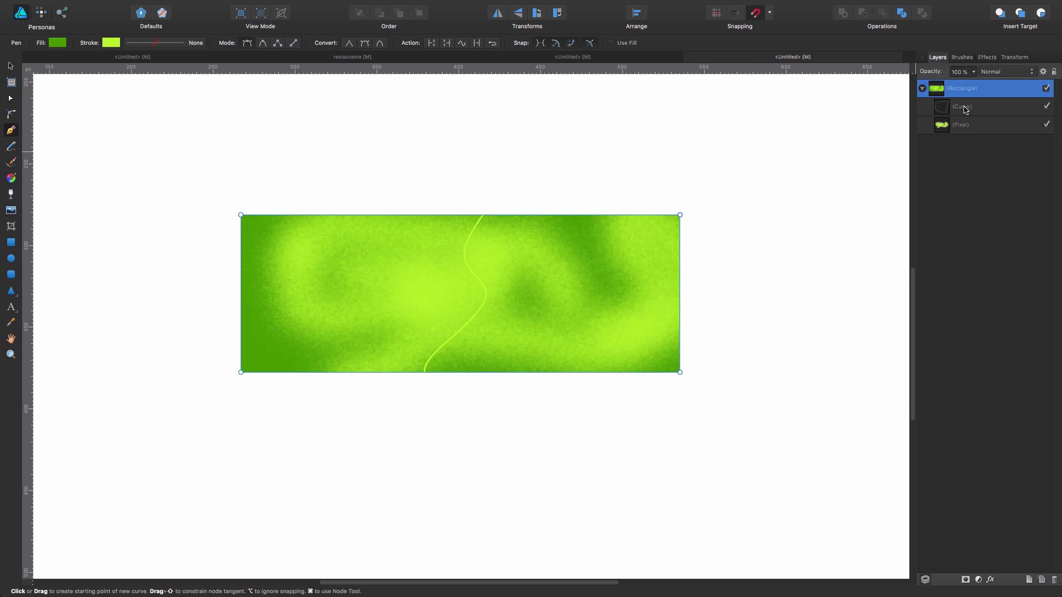
click(966, 109)
drag(963, 107, 963, 85)
shift+click(968, 109)
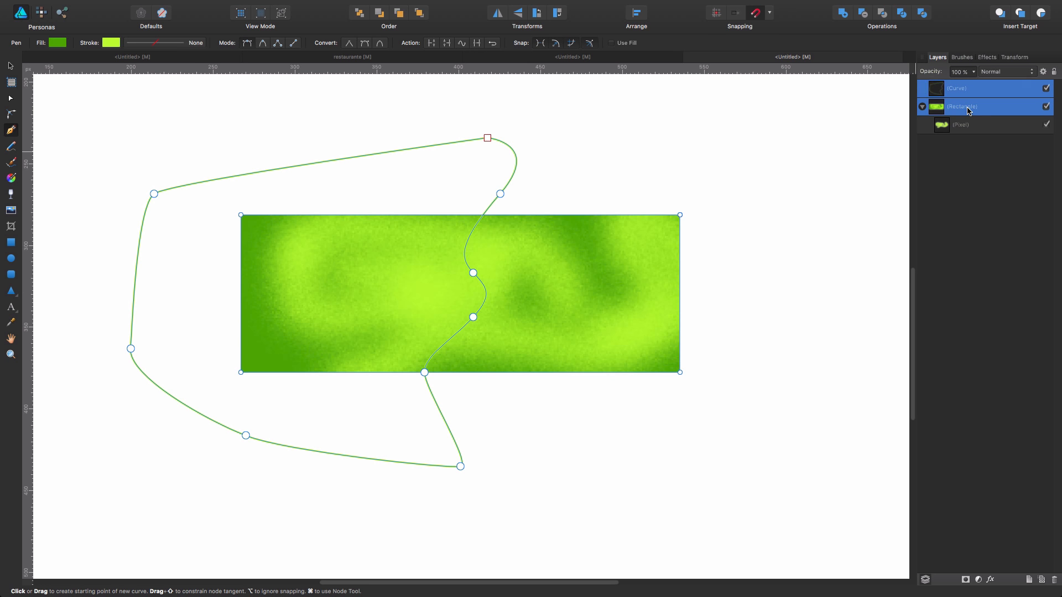
click(902, 12)
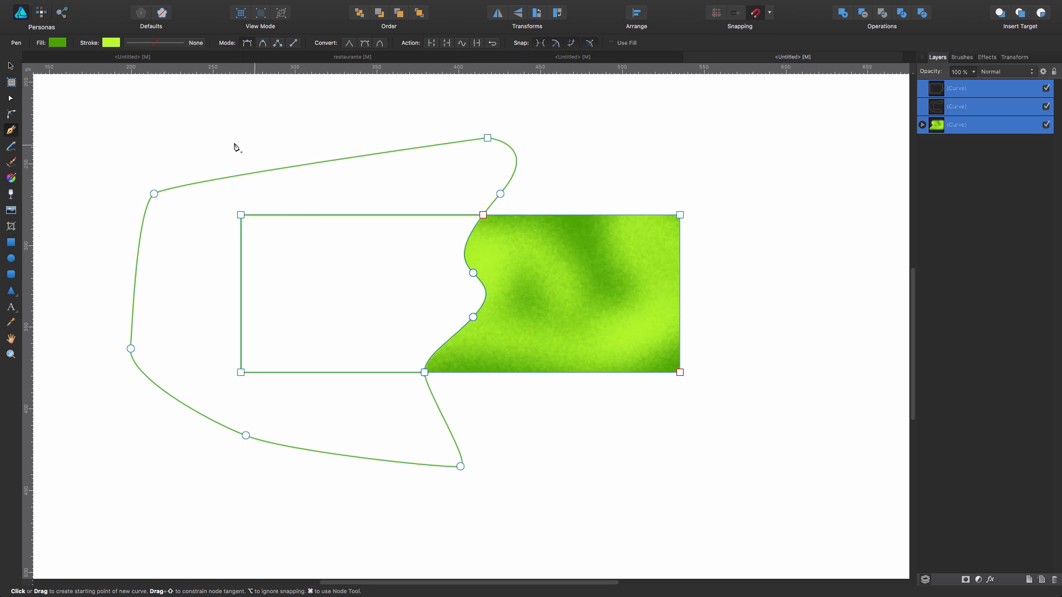
Step: Delete the leftover outer outline and move the unfilled left piece away from the textured piece
key(v)
click(544, 164)
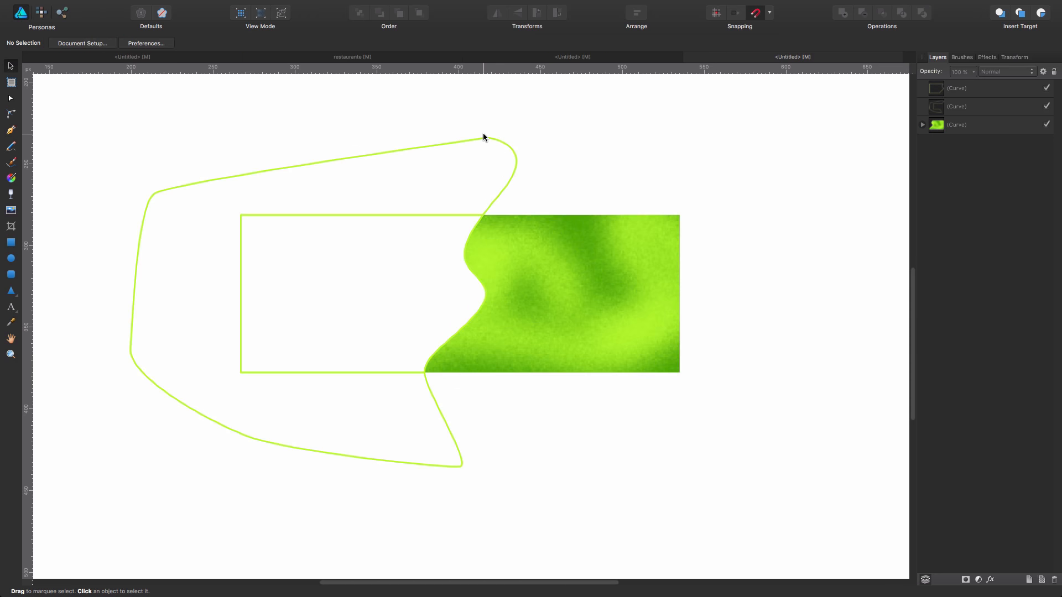
click(484, 139)
key(Delete)
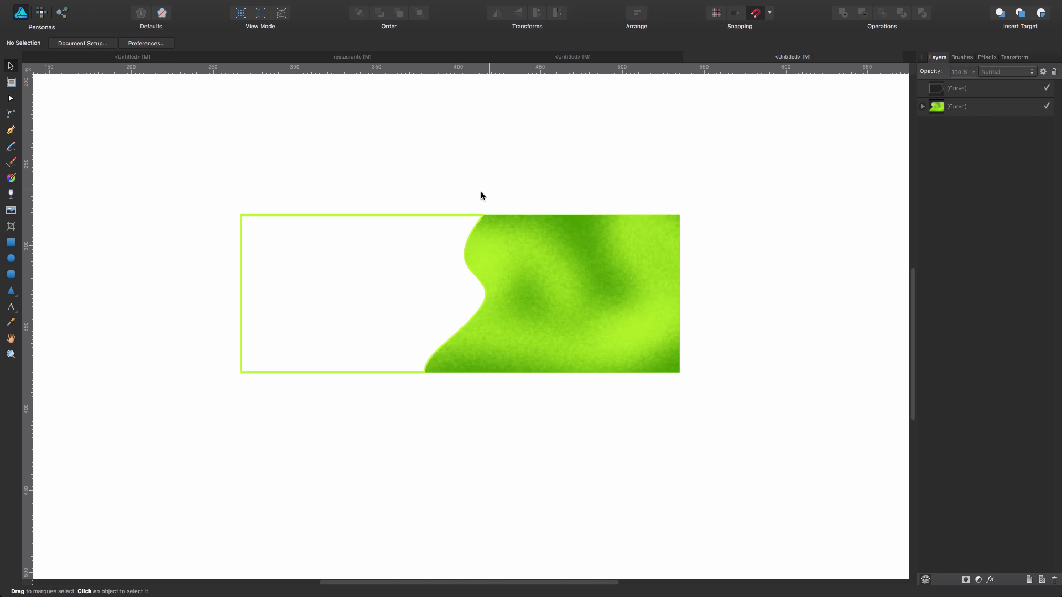
click(459, 215)
drag(436, 216, 336, 206)
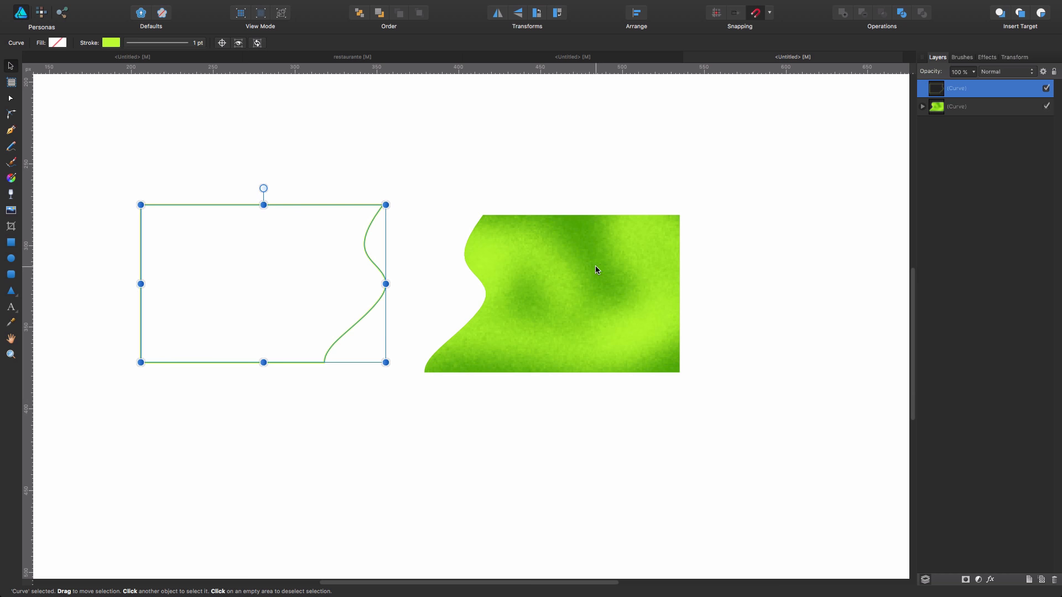
Step: Copy the textured piece's style onto the unfilled left piece
click(555, 263)
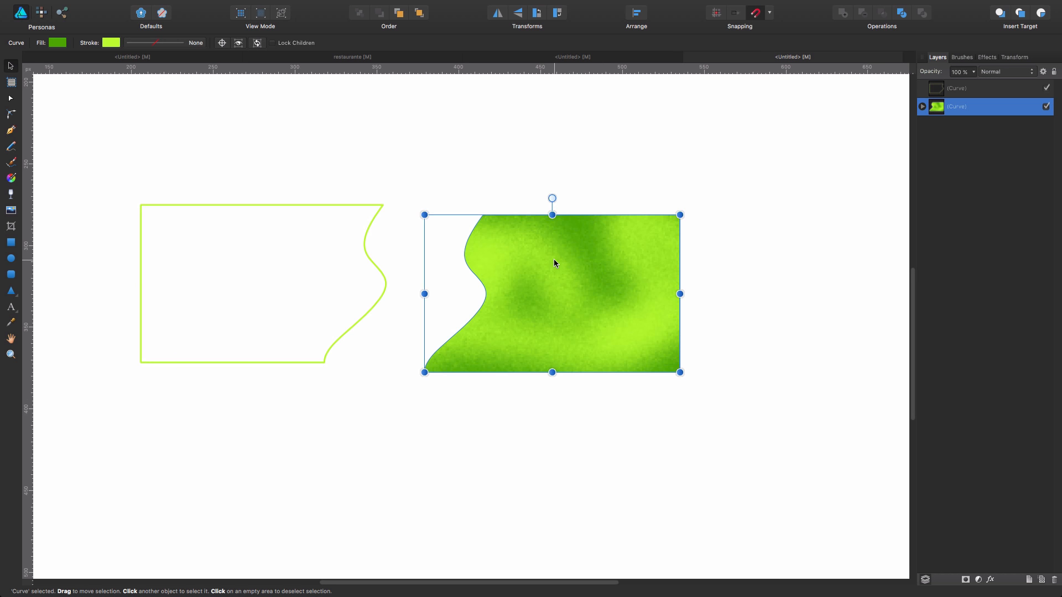
click(324, 206)
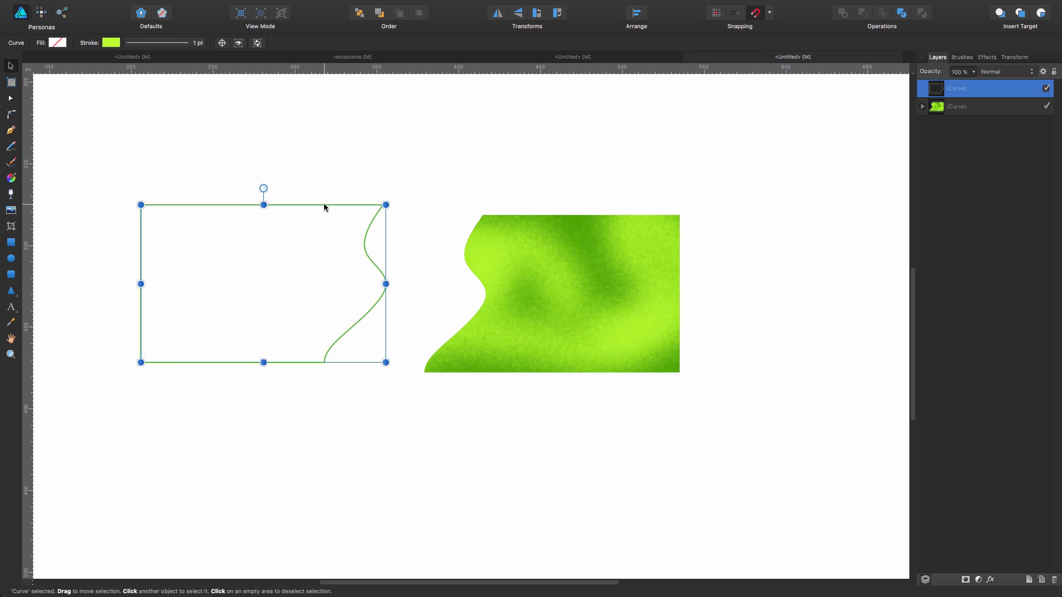
key(super+shift+v)
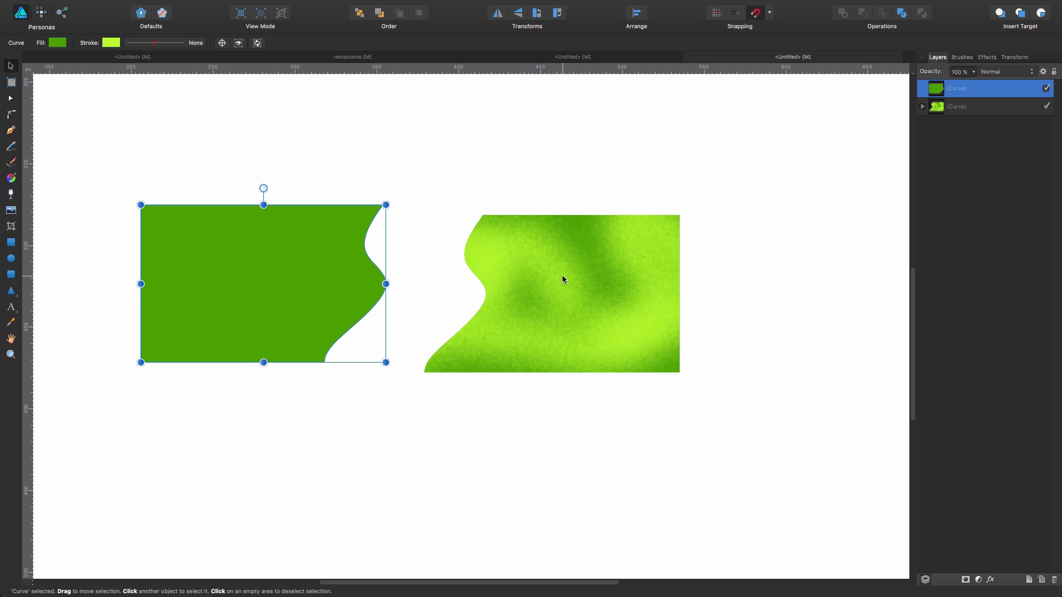
Step: Undo the styling and division, remove the cutting outline, and move the textured rectangle toward the canvas's upper left
key(super+z)
key(super+z)
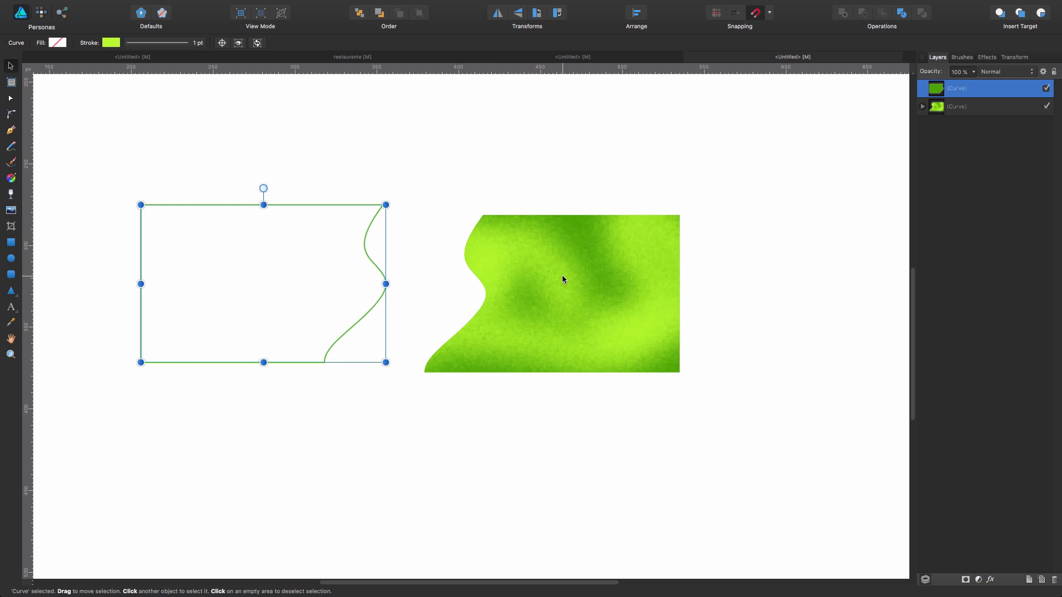
key(super+d)
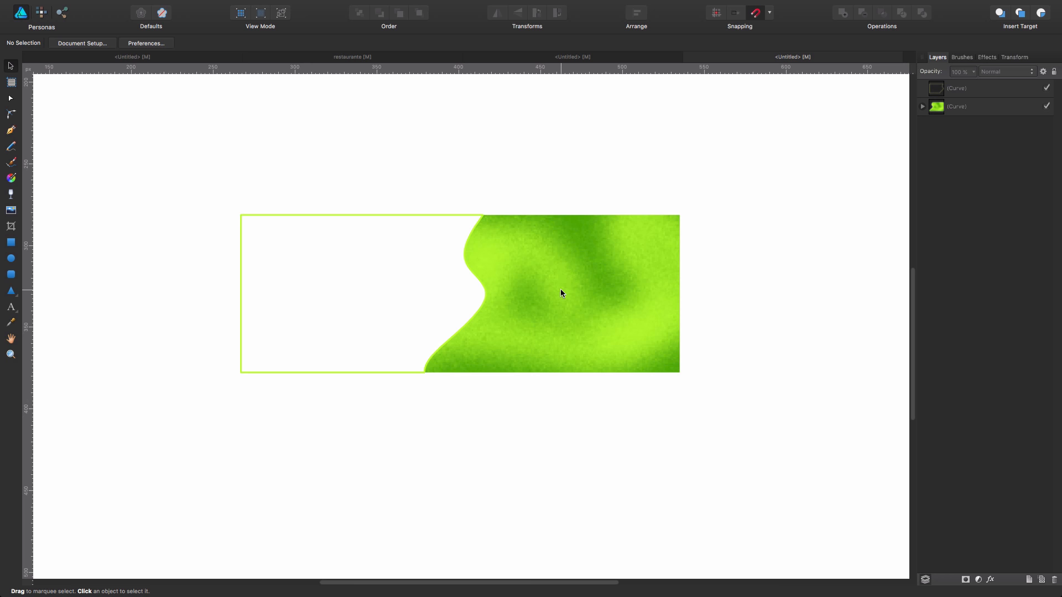
key(super+z)
key(super+z)
key(super+z)
key(super+z)
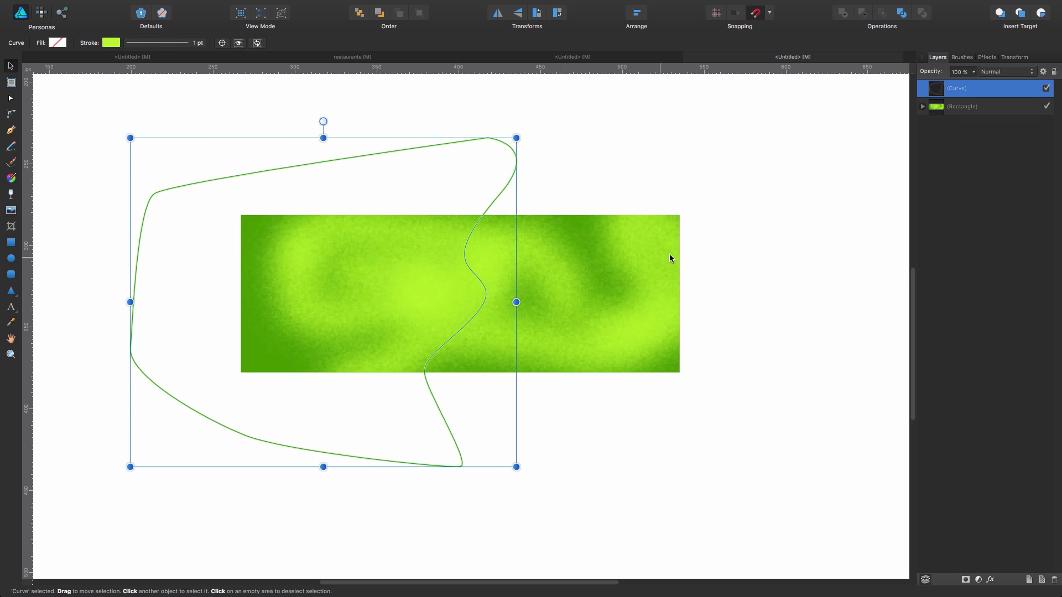
key(super+z)
click(470, 282)
key(super+z)
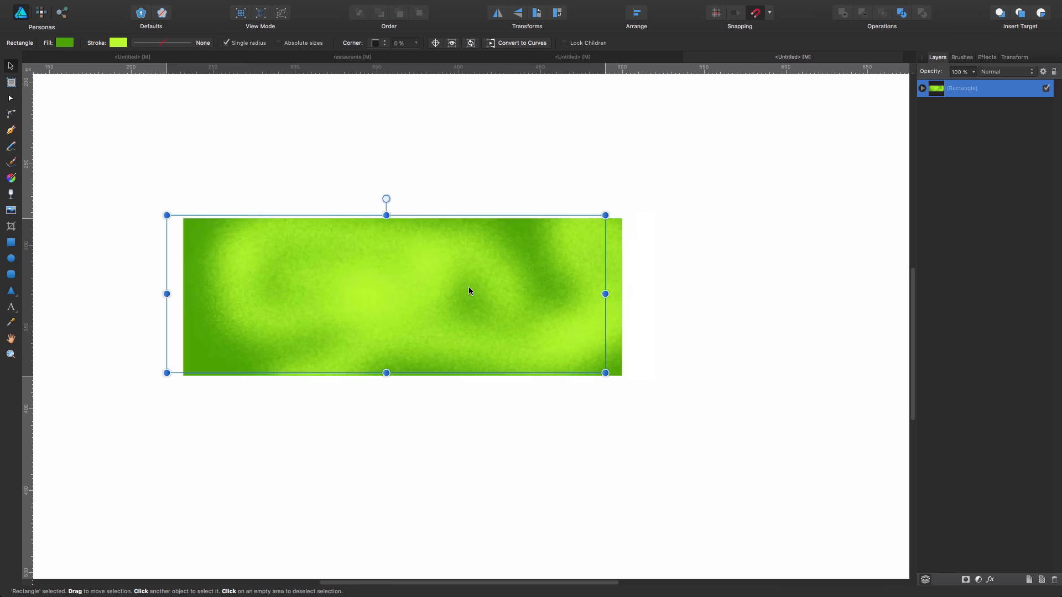
key(super+z)
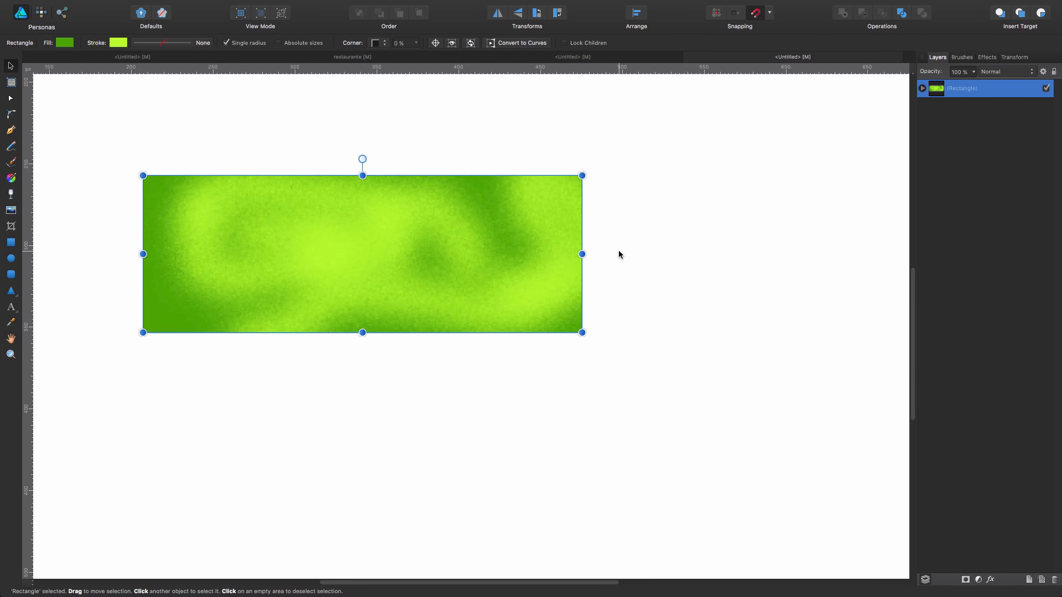
Step: Draw a closed Pen outline that curves down through the textured rectangle's centre and encloses its left half
click(11, 130)
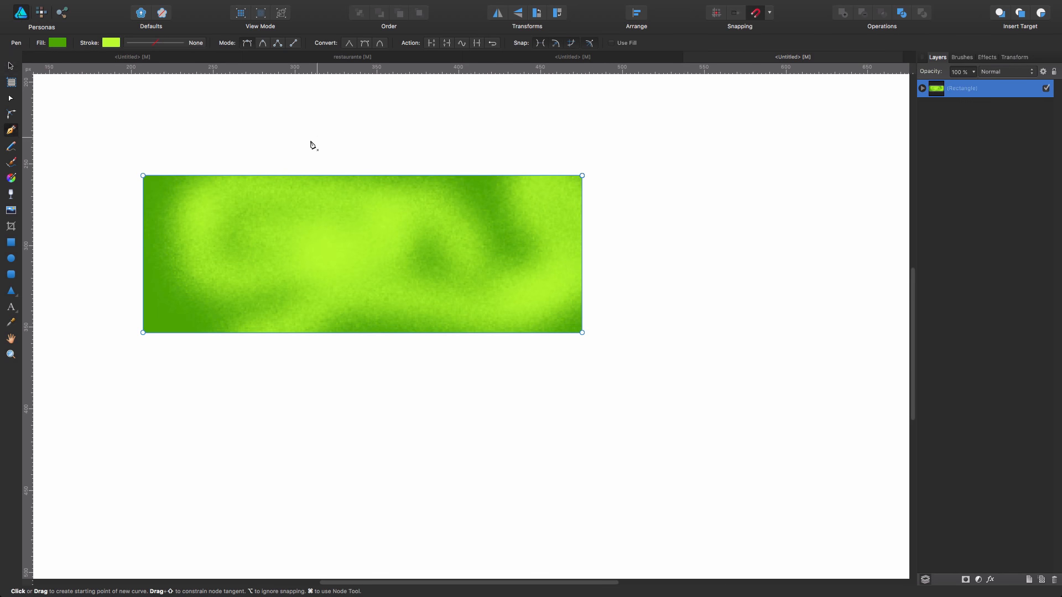
drag(326, 146, 348, 171)
mouse_move(382, 214)
mouse_down()
mouse_move(348, 240)
mouse_move(372, 293)
mouse_up()
mouse_move(352, 341)
mouse_down()
mouse_move(343, 366)
mouse_move(297, 384)
mouse_up()
click(116, 351)
click(106, 182)
drag(327, 147, 413, 175)
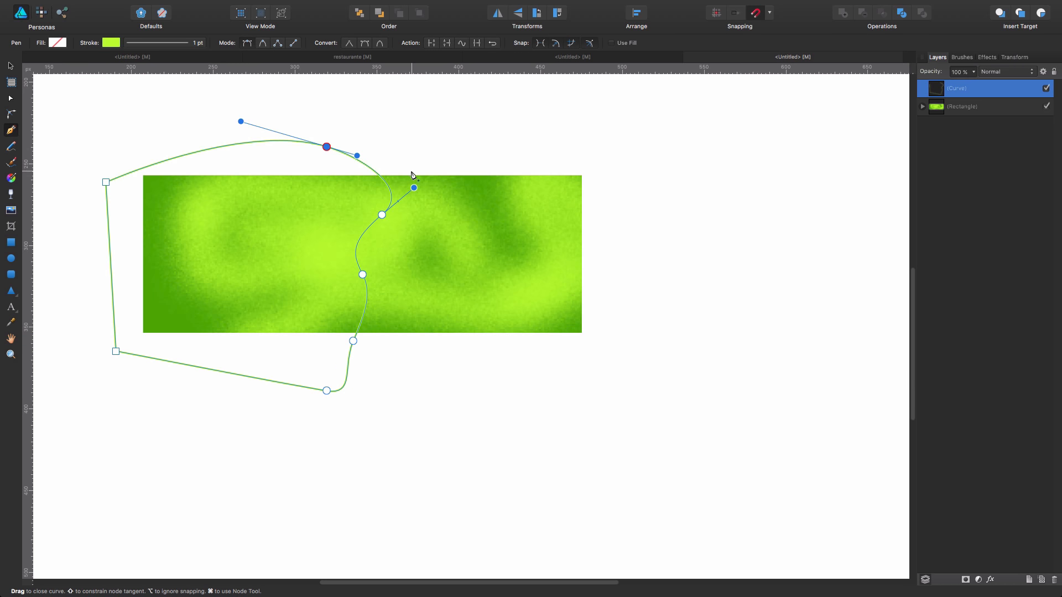
Step: Give the cutting outline a solid turquoise fill and remove its stroke
click(58, 43)
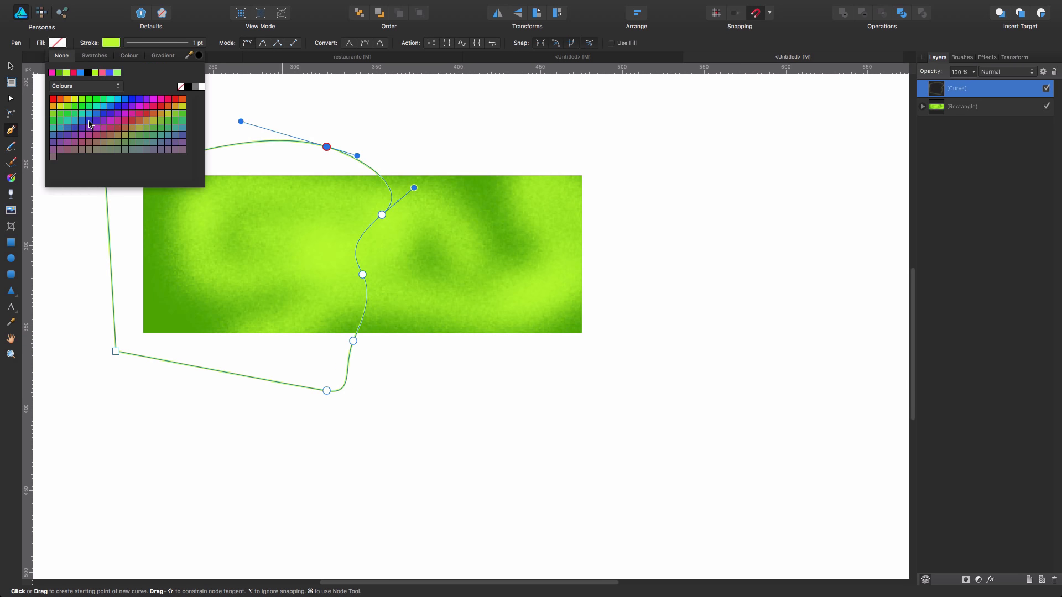
click(97, 113)
click(102, 46)
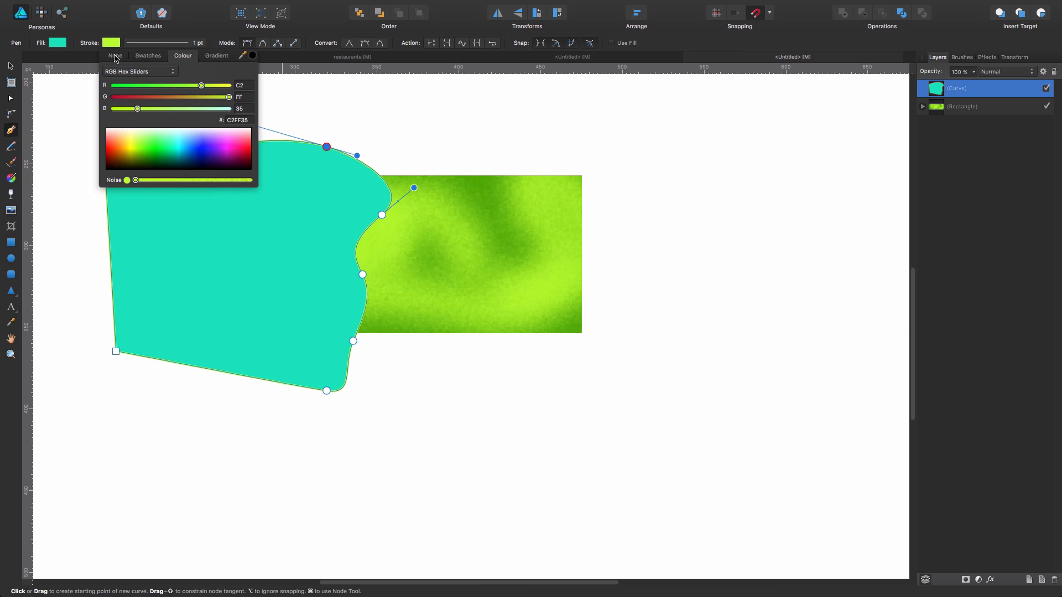
click(115, 56)
click(11, 66)
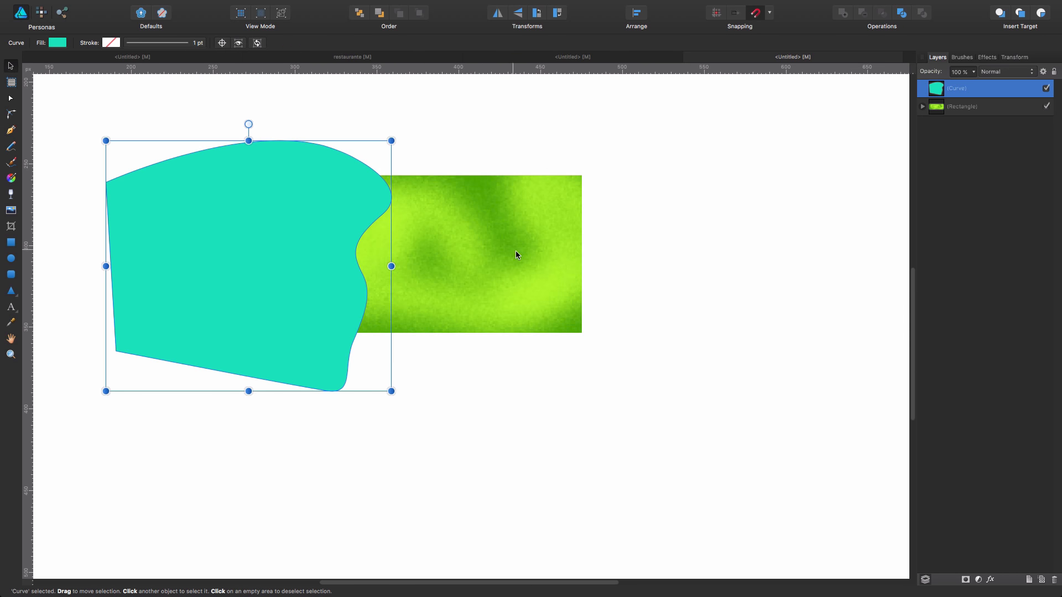
Step: Duplicate the turquoise cutting shape together with the textured rectangle and move the copies straight down below the originals
scroll(515, 250, down, 2)
shift+click(545, 229)
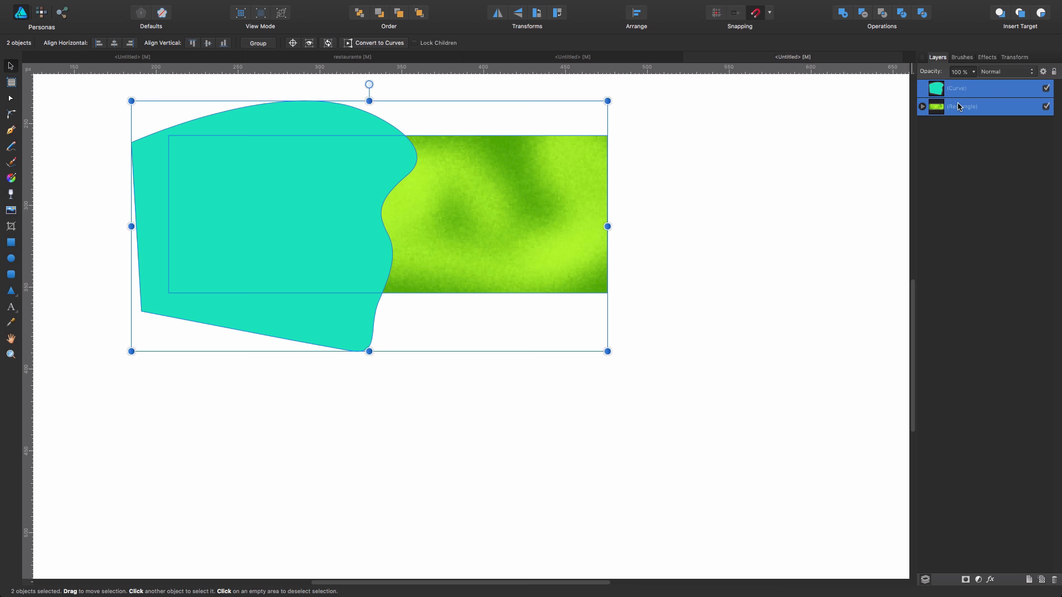
key(super+j)
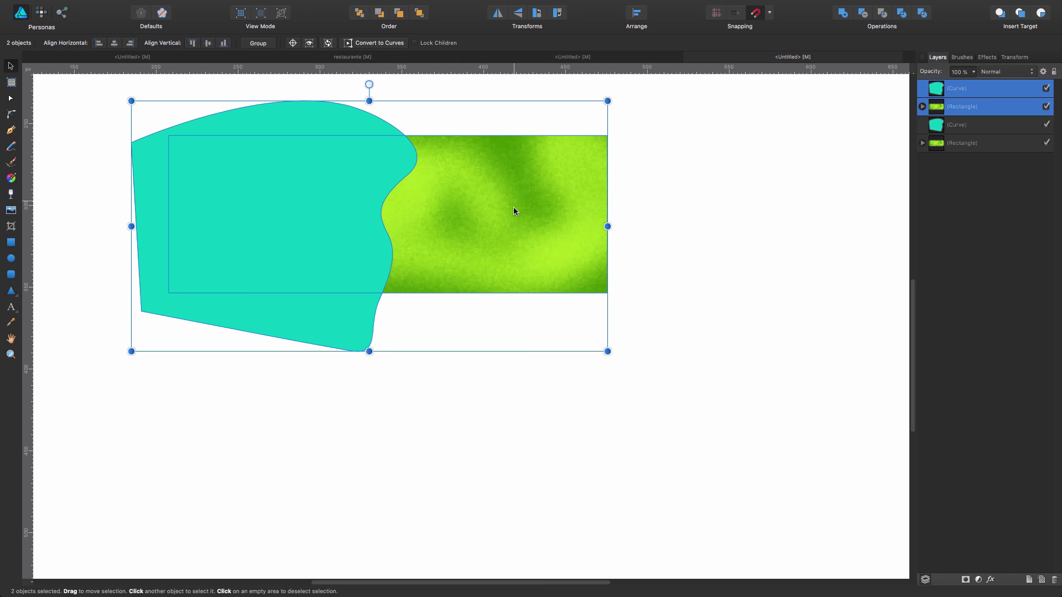
drag(513, 211, 520, 432)
key(z)
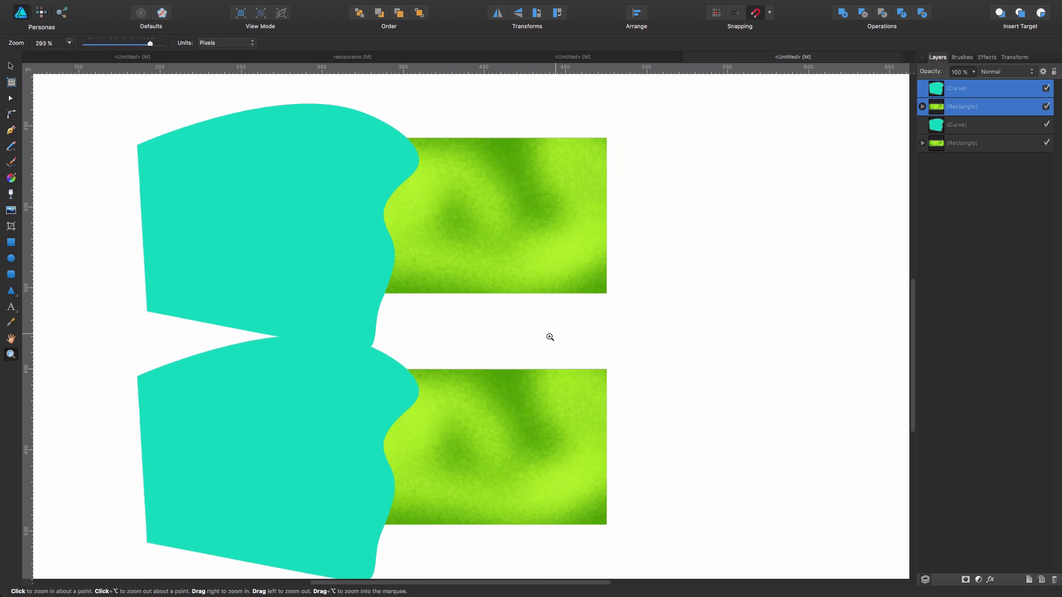
drag(550, 337, 505, 339)
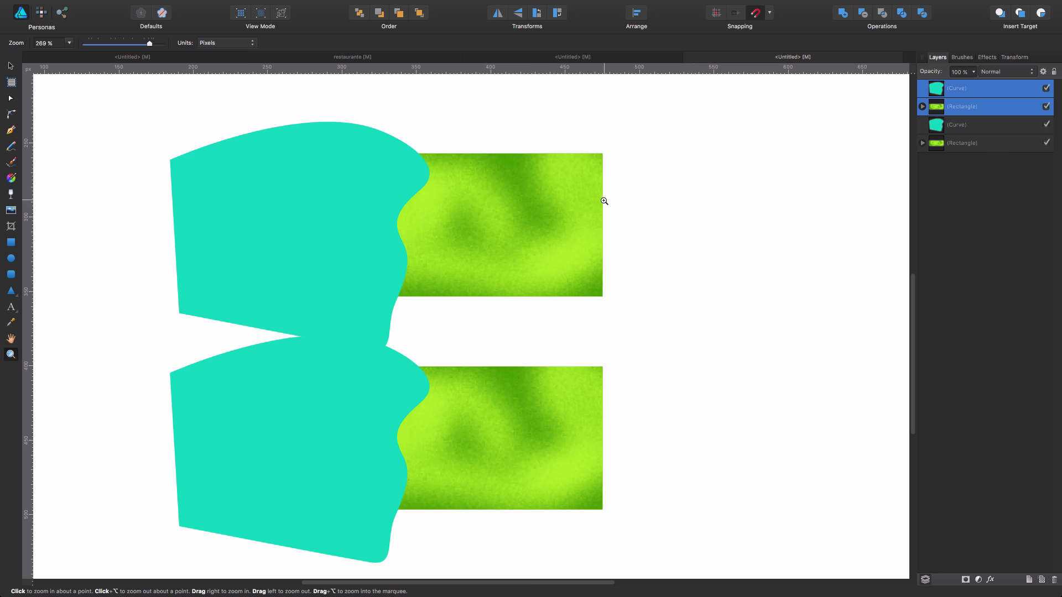
Step: Move the original pair slightly up and subtract its turquoise shape from the textured rectangle
key(v)
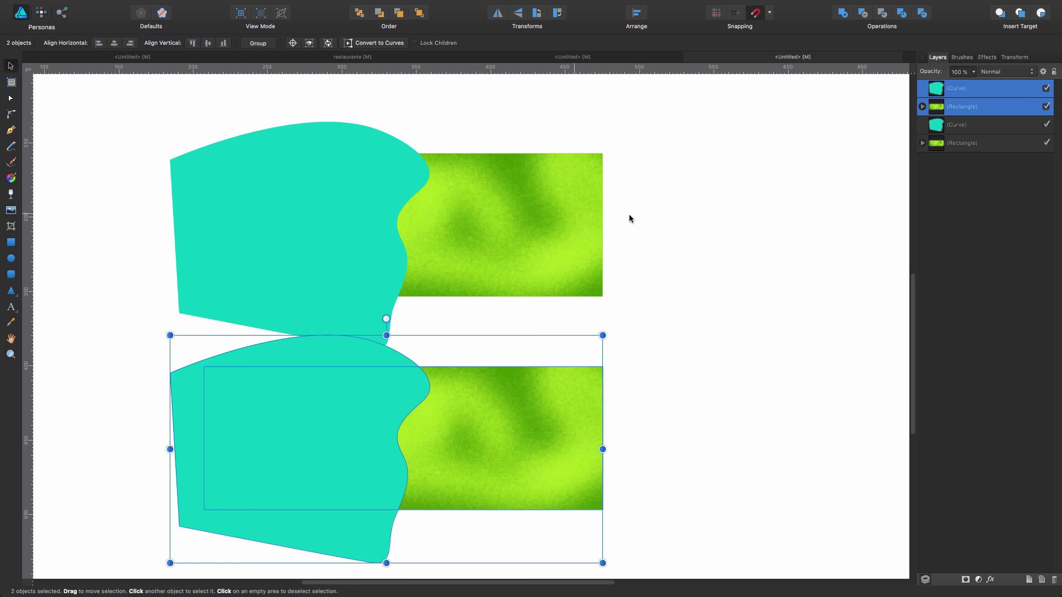
click(996, 125)
shift+click(996, 143)
drag(516, 224, 514, 196)
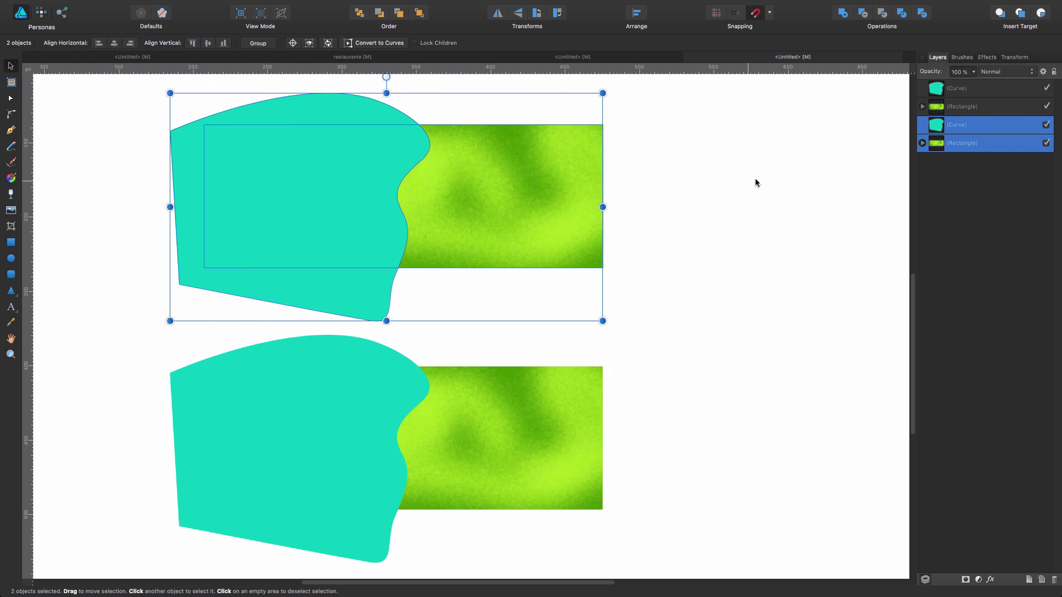
click(863, 13)
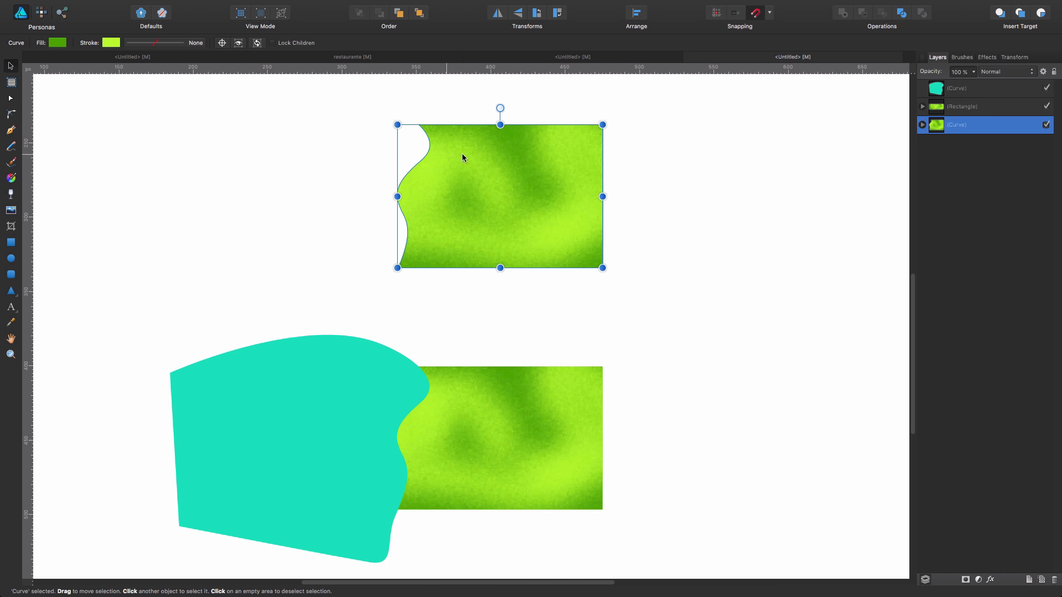
Step: Intersect the lower turquoise shape with the lower textured rectangle
click(989, 88)
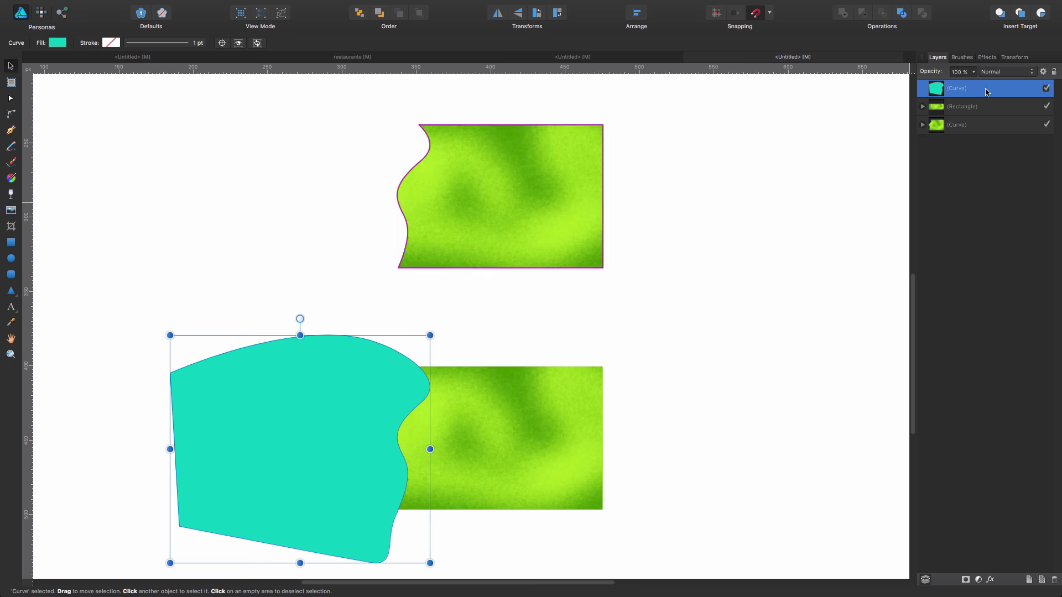
shift+click(976, 106)
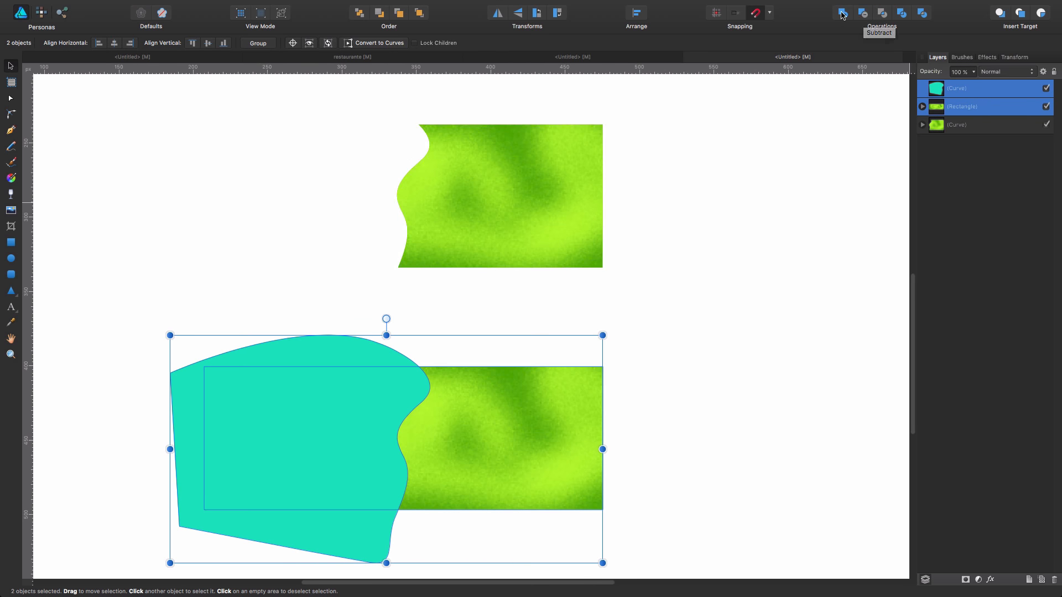
click(883, 14)
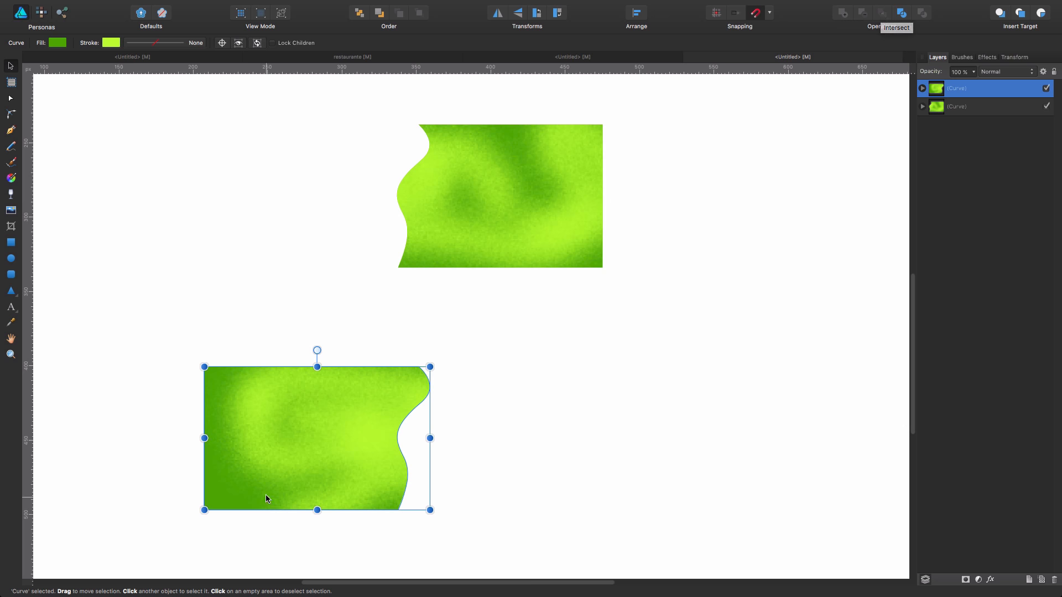
Step: Move the lower textured piece up to the left of the other piece, aligned with it and separated by a gap
drag(329, 461, 279, 219)
click(400, 312)
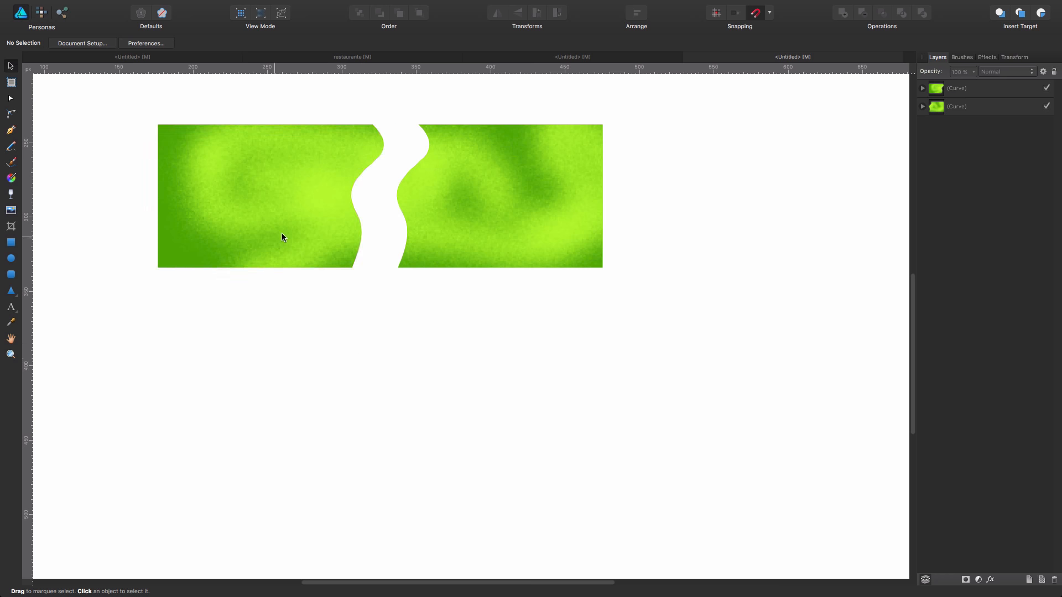
drag(282, 237, 330, 203)
click(479, 277)
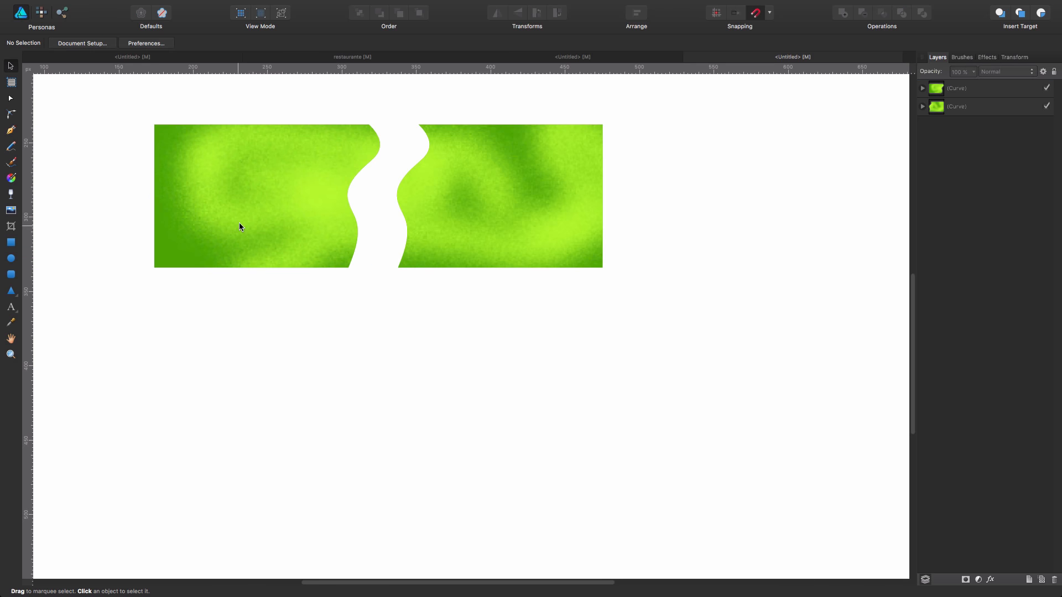
Step: Select the two textured pieces in turn, narrow the gap by moving the left piece toward the right one, and deselect
click(566, 202)
click(283, 196)
click(429, 339)
click(470, 233)
click(293, 190)
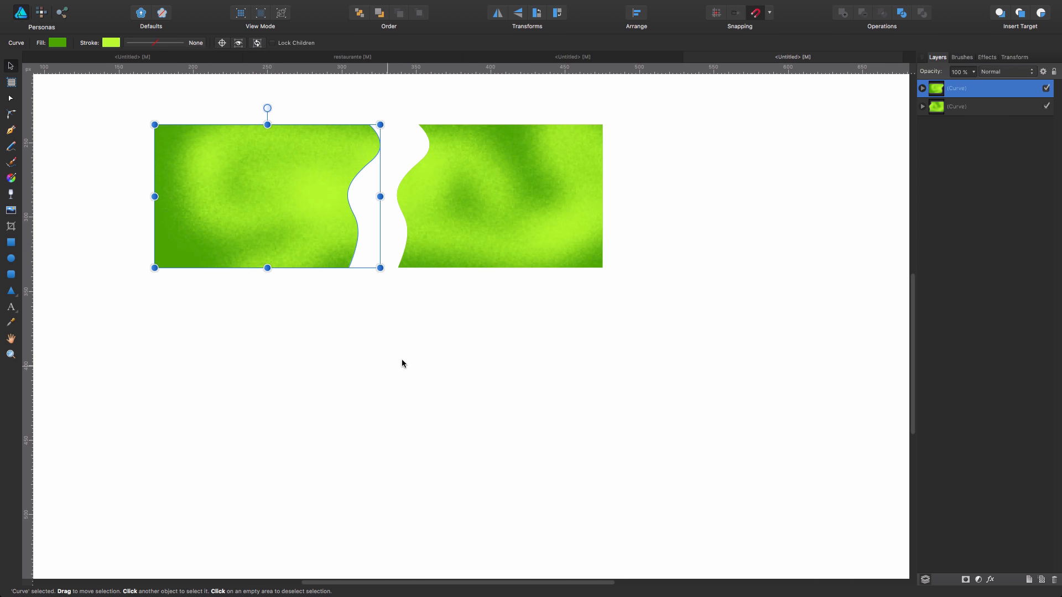
click(364, 275)
click(327, 221)
drag(319, 198, 354, 198)
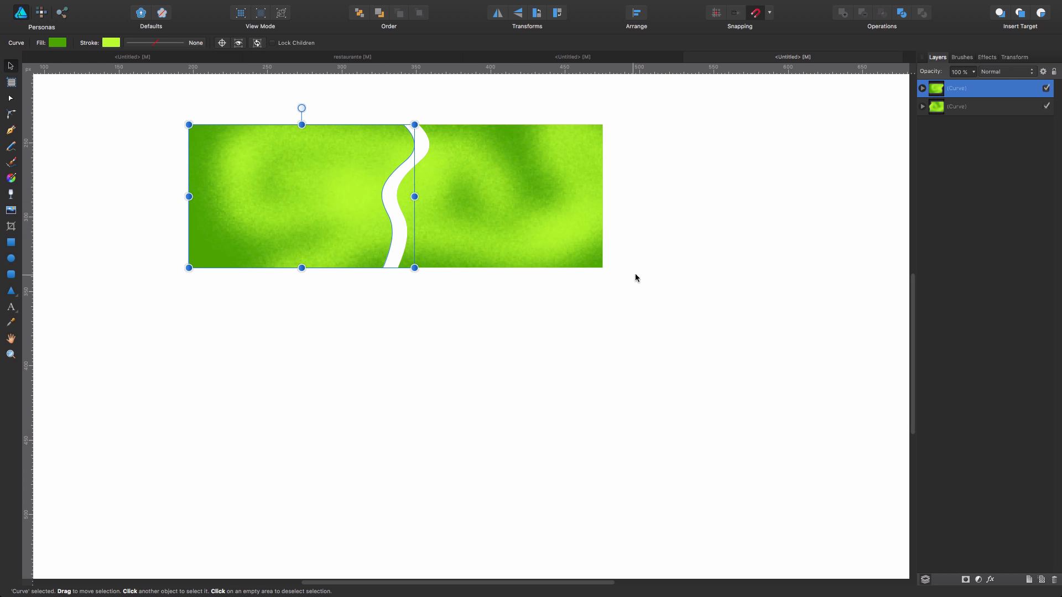
click(633, 290)
scroll(500, 377, up, 2)
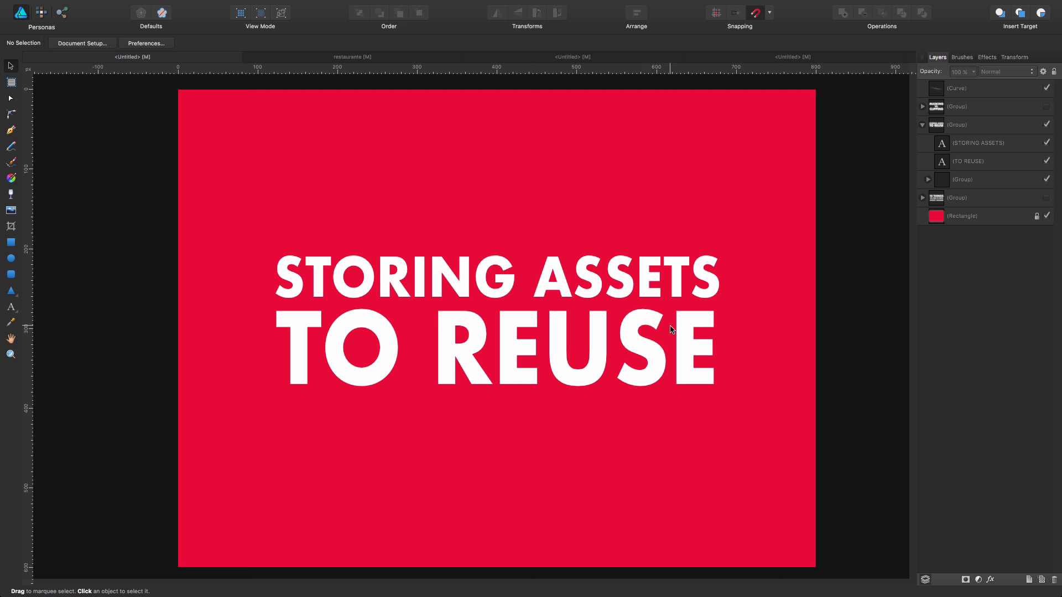
Step: Show the Assets studio and place it over the canvas's right edge beside the layer list
mouse_move(305, 5)
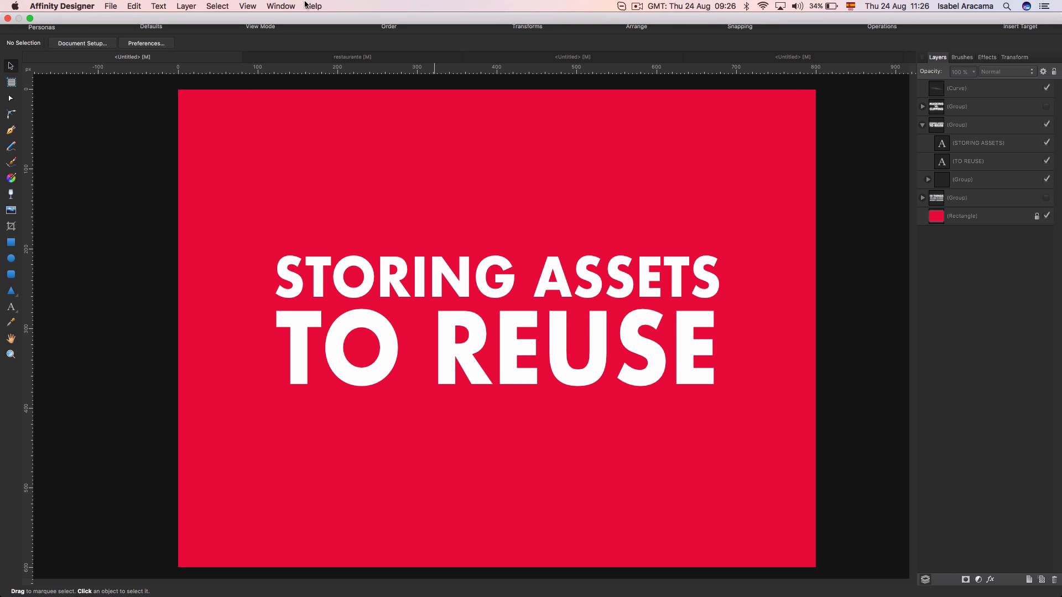
click(248, 6)
mouse_move(271, 265)
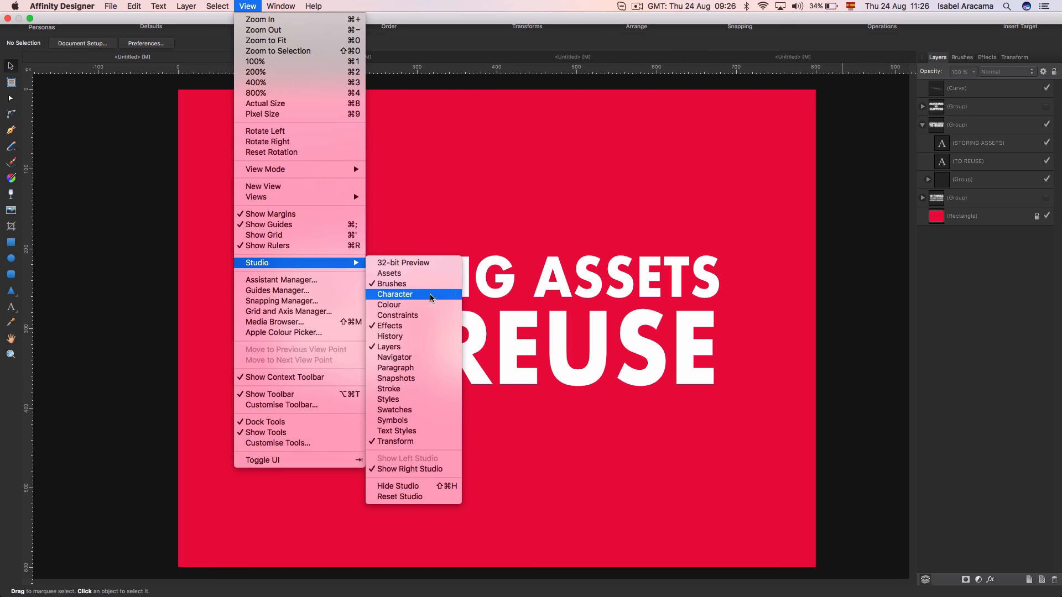
click(412, 273)
drag(815, 109, 887, 210)
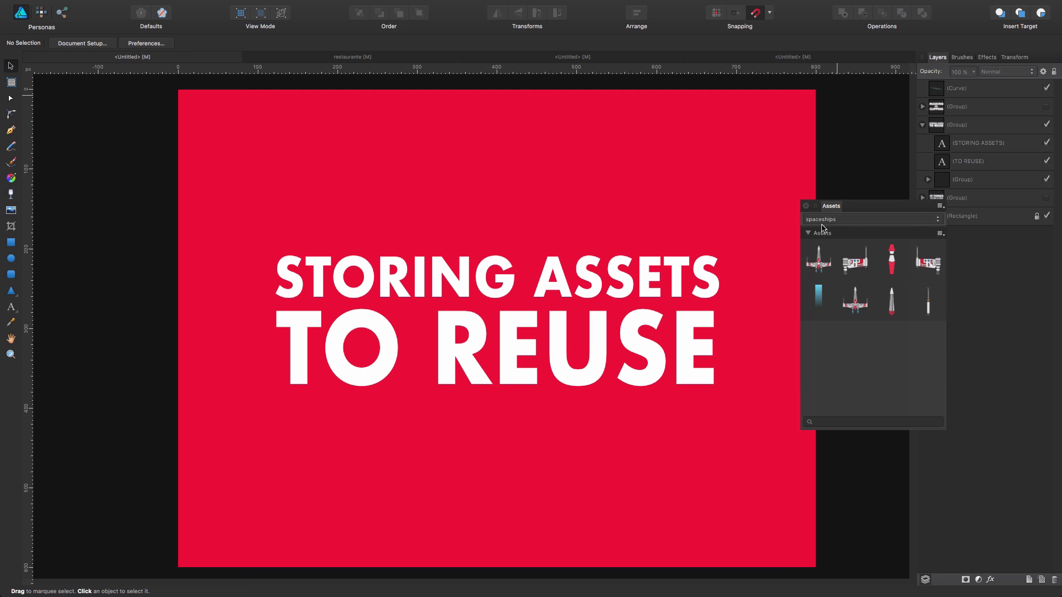
Step: Switch to the last untitled document with the white canvas
click(940, 206)
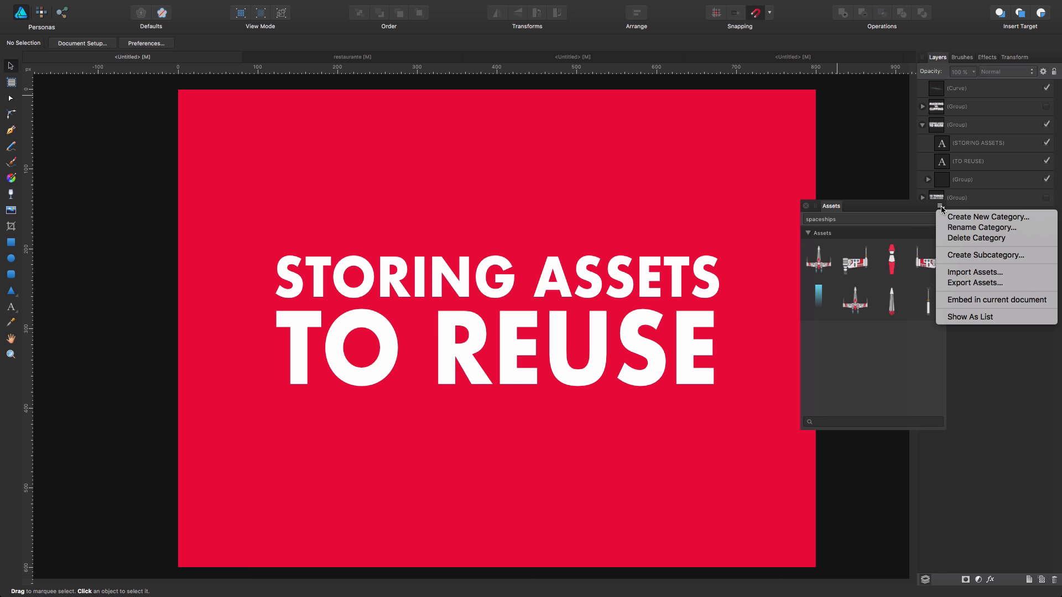
click(805, 57)
click(804, 57)
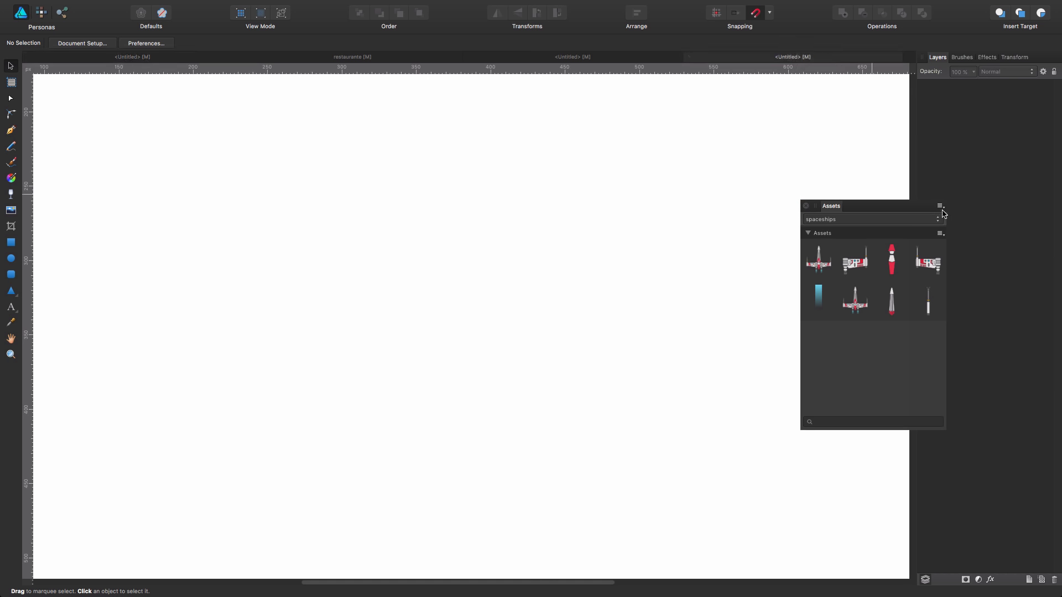
Step: Draw a wide rectangle, a circle to its right and a triangle below the rectangle
click(11, 243)
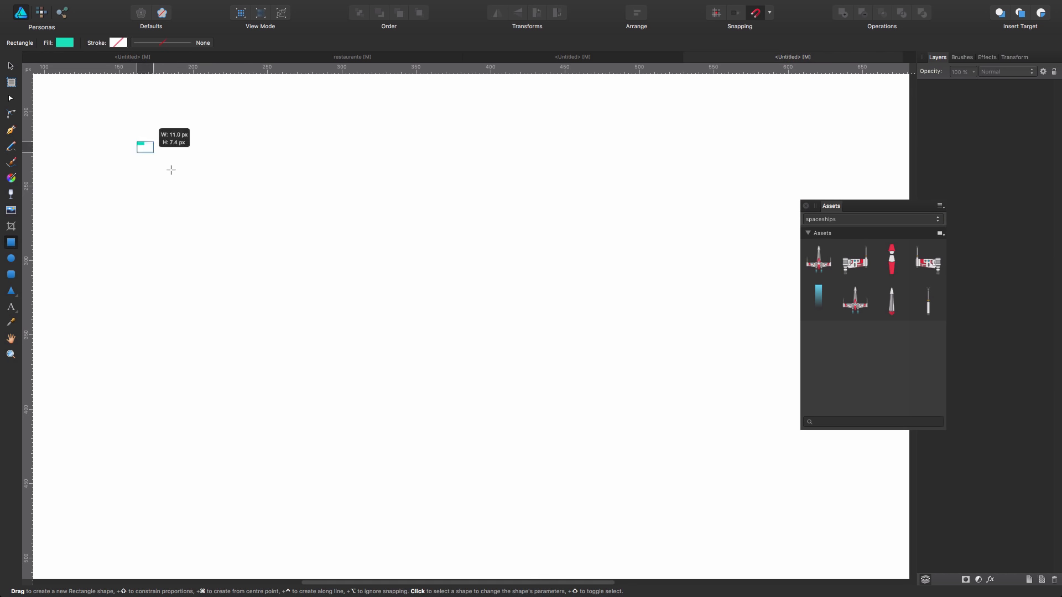
drag(137, 141, 343, 283)
click(11, 258)
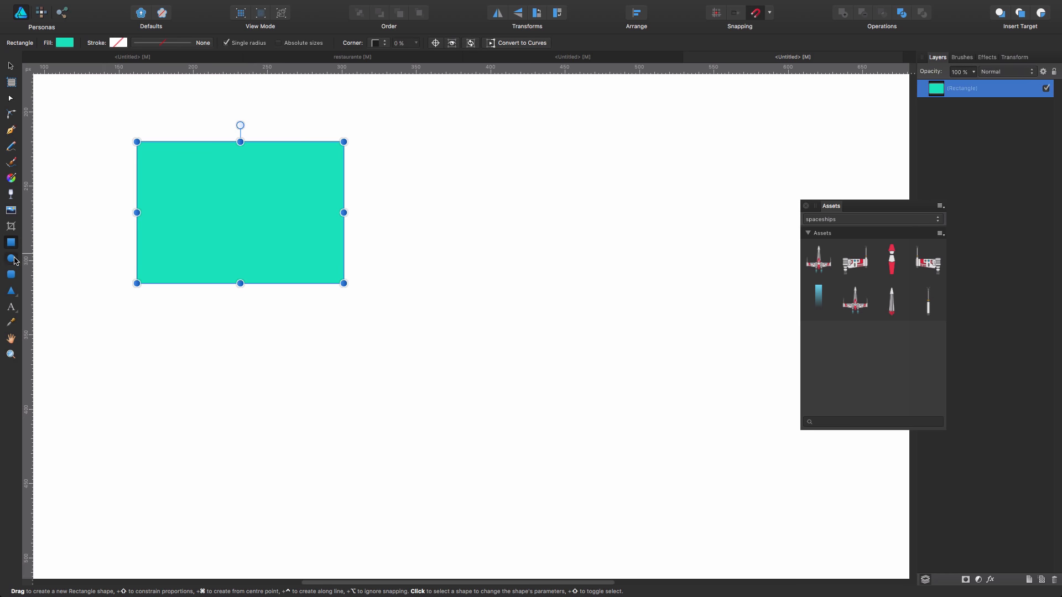
drag(464, 162, 576, 274)
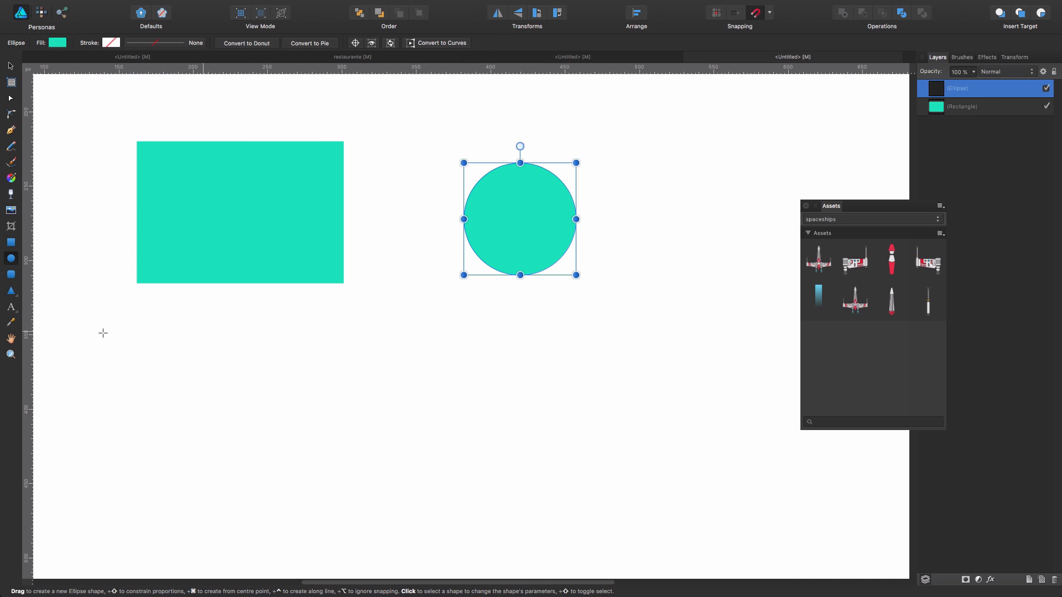
click(10, 290)
drag(170, 327, 310, 449)
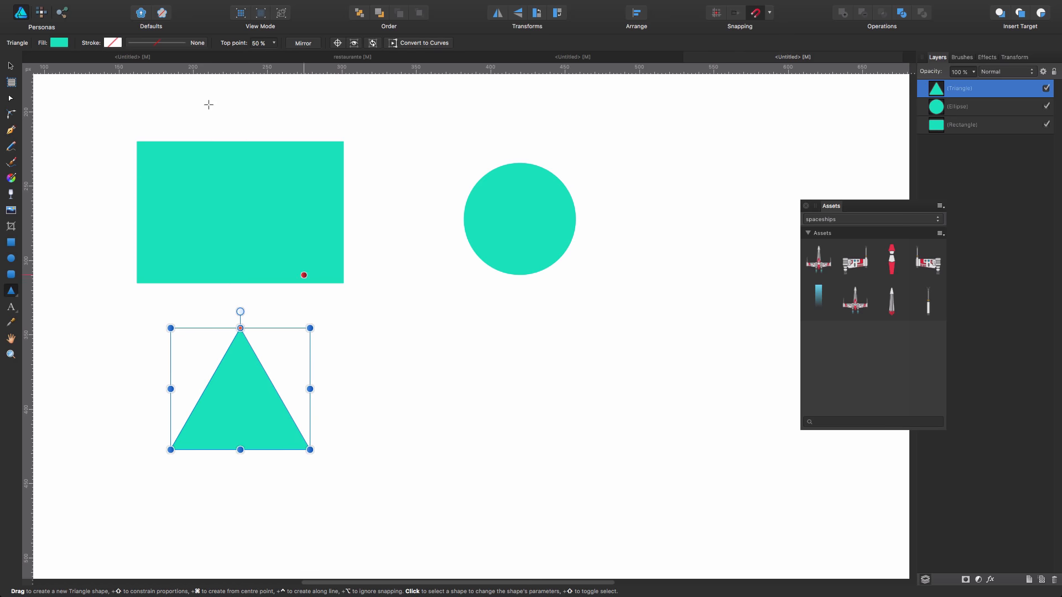
Step: Change the triangle's fill to green 00E772 and deselect it
click(59, 43)
click(115, 153)
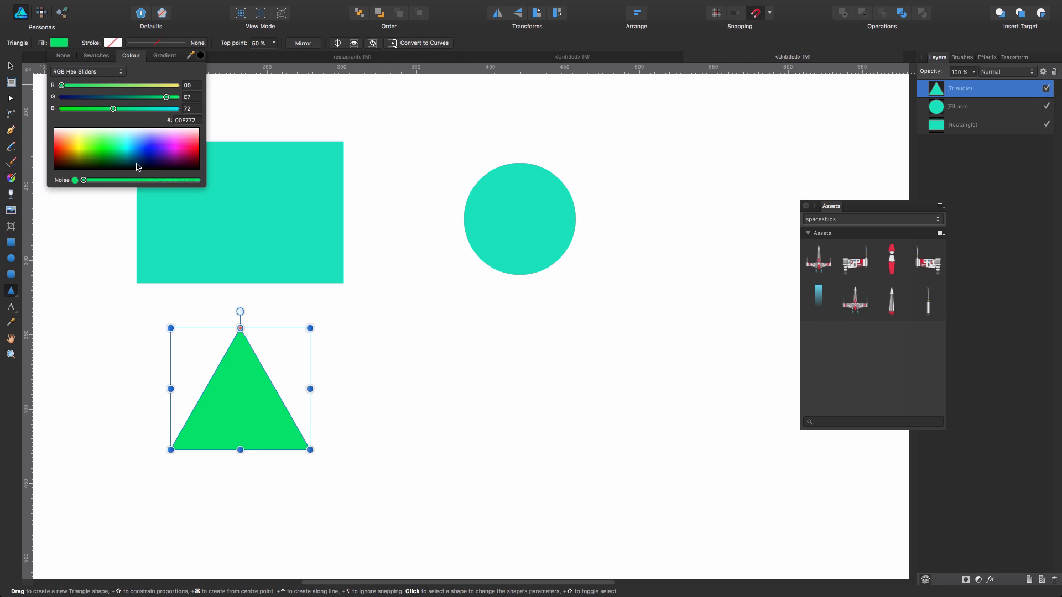
click(11, 66)
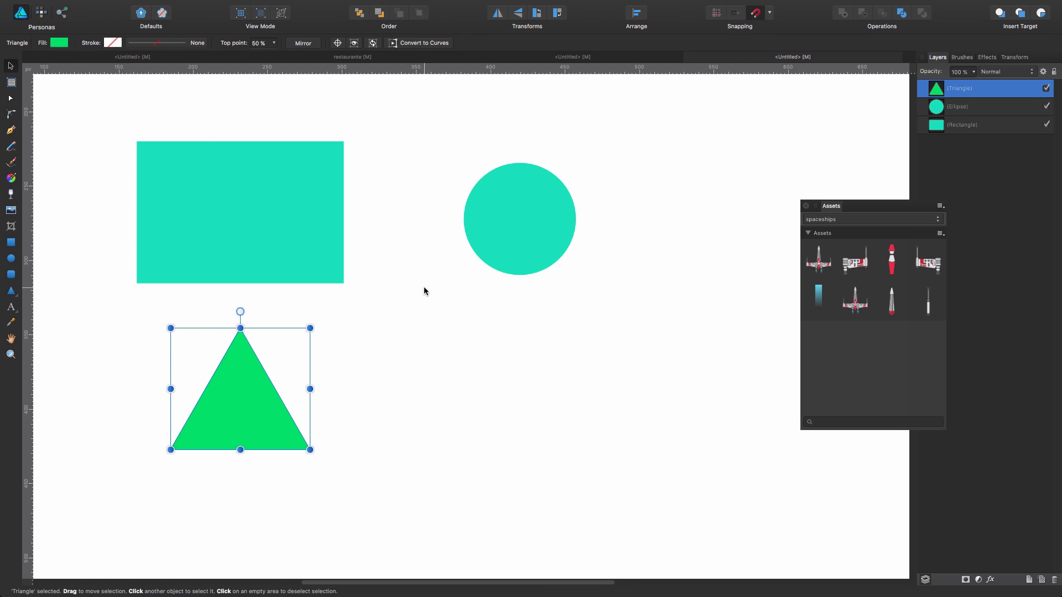
click(423, 286)
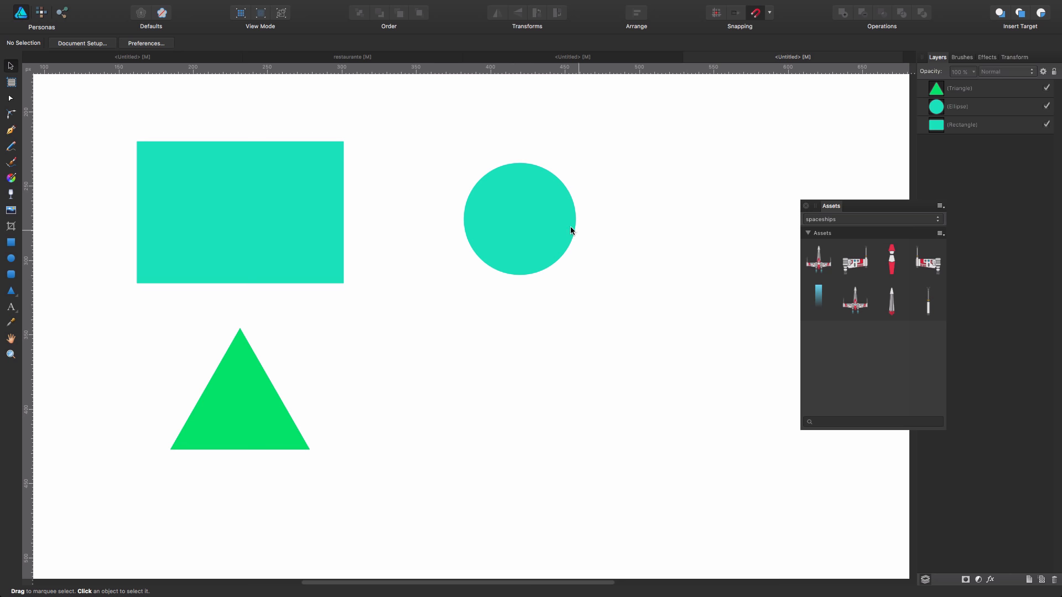
Step: Create a new asset category and rename its Assets subcategory as shapes
click(939, 205)
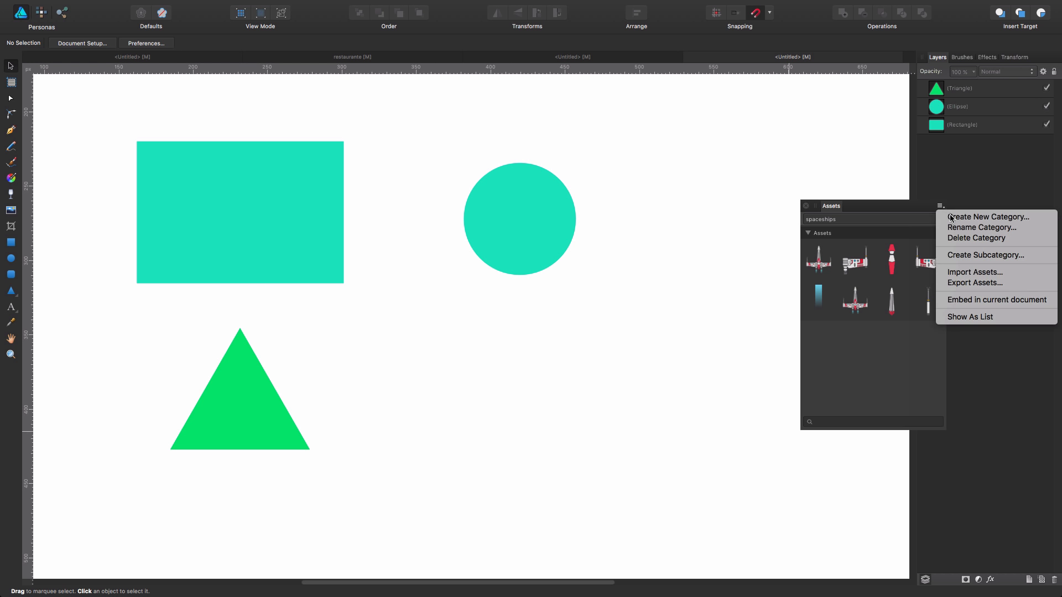
click(963, 217)
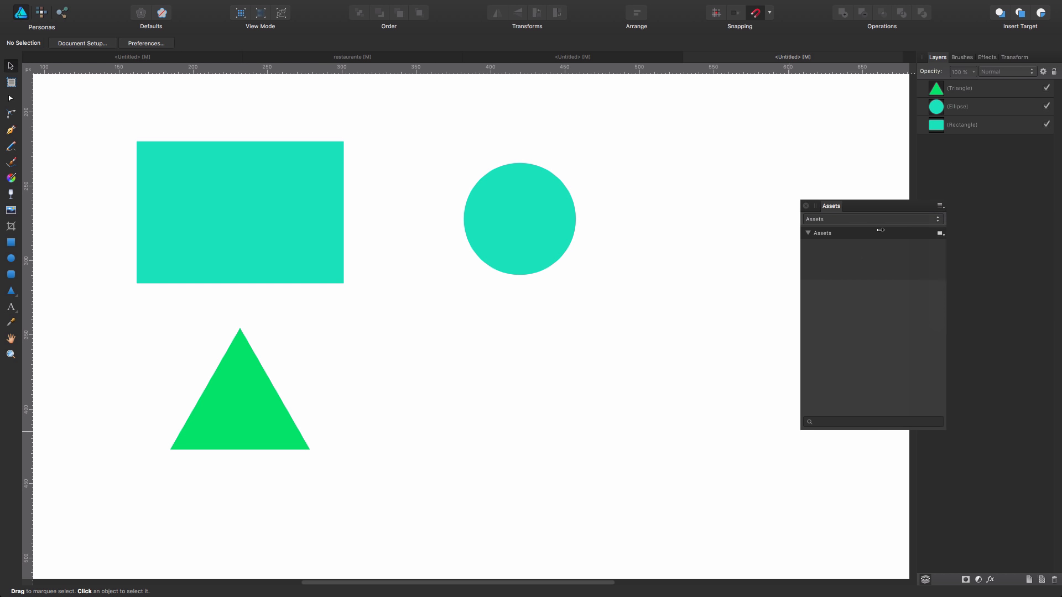
click(941, 234)
click(965, 242)
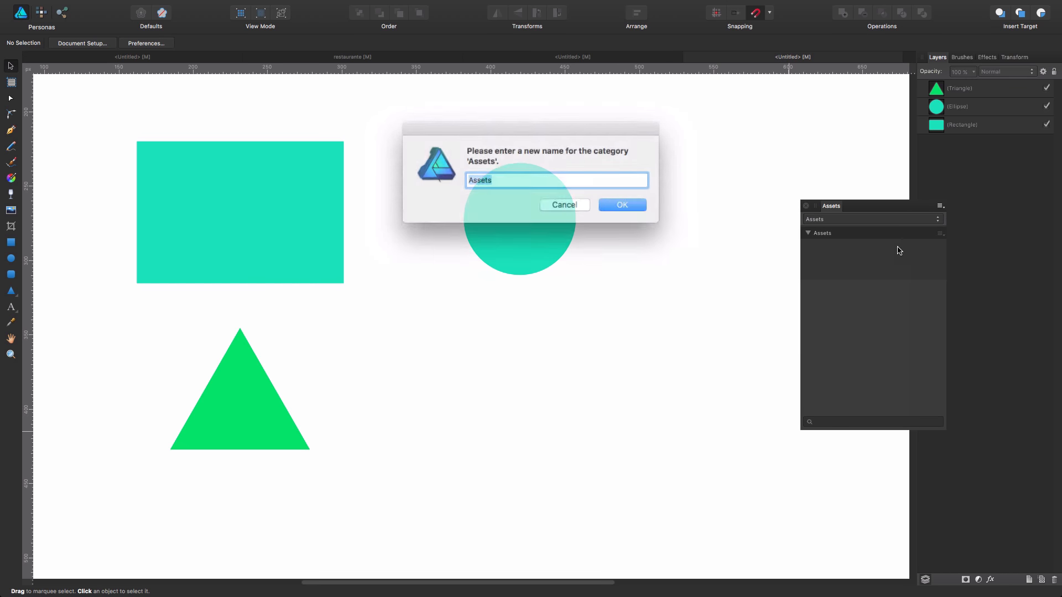
text(shap)
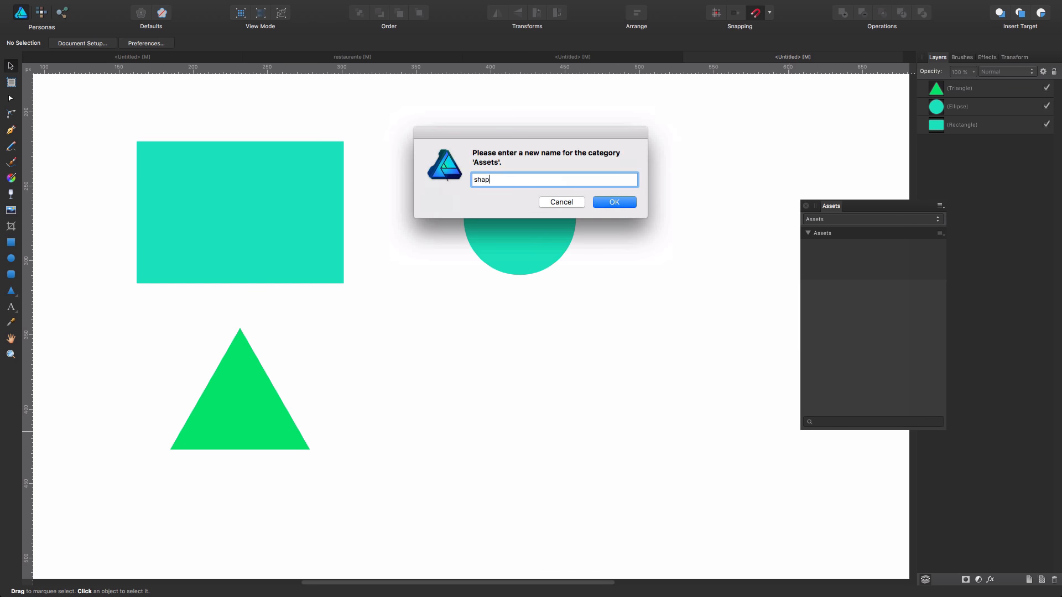
text(es)
key(Return)
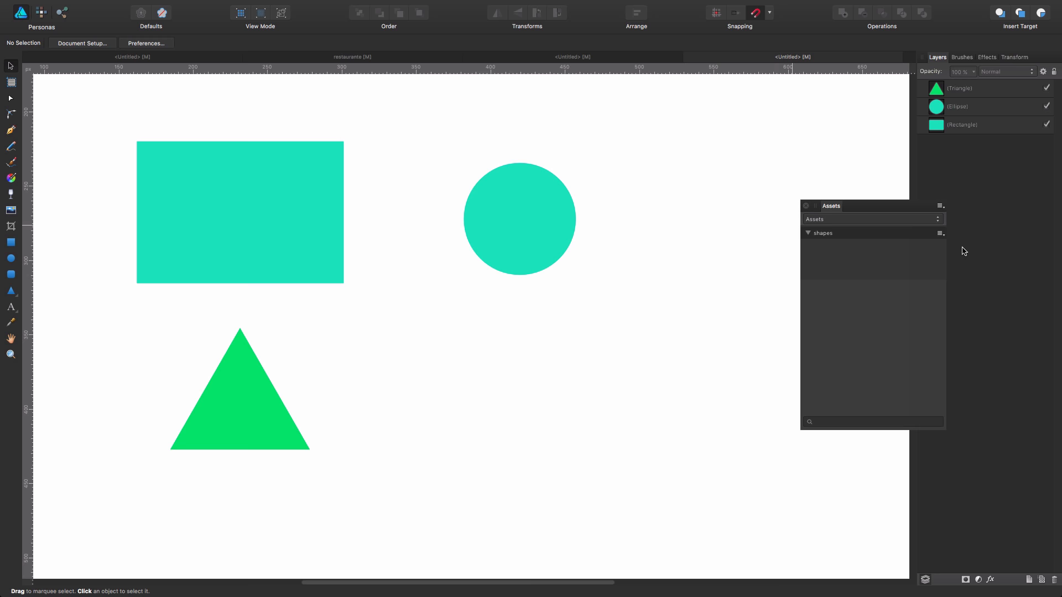
Step: Rename the new Assets category as supershapers
click(940, 205)
click(944, 231)
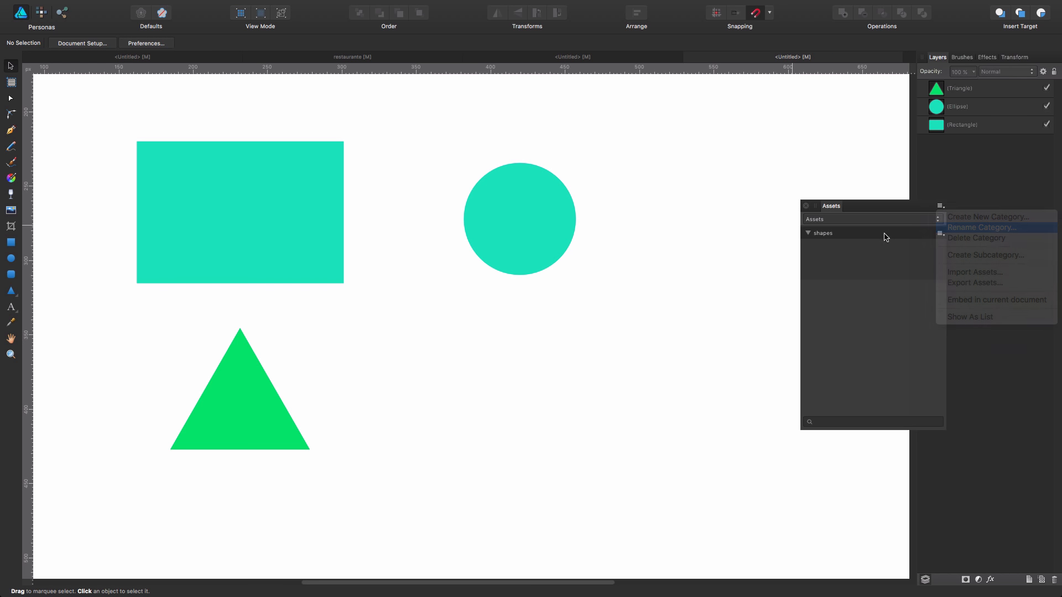
text(super)
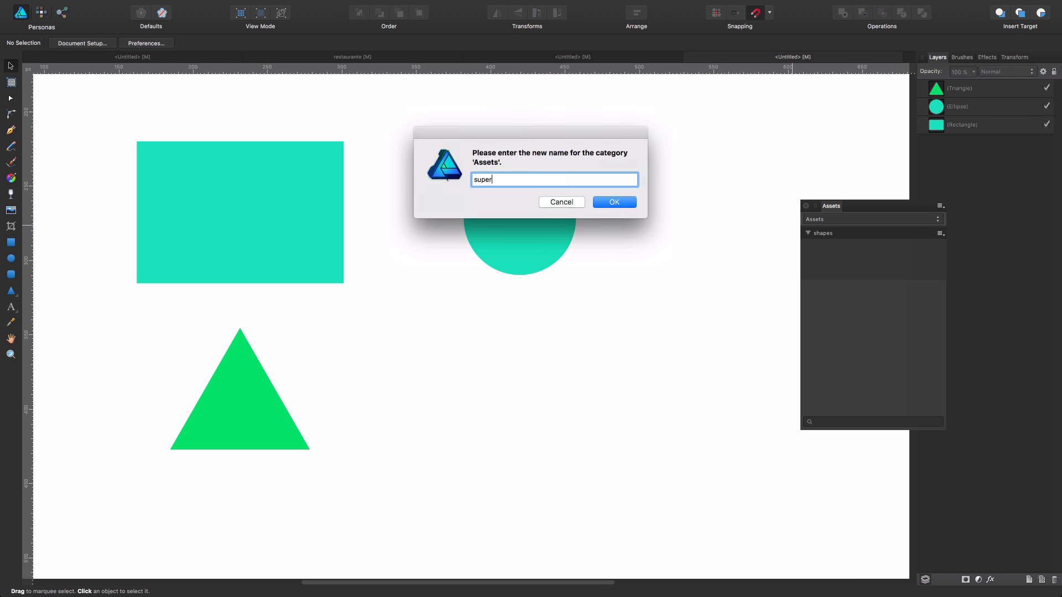
text(shapers)
key(Return)
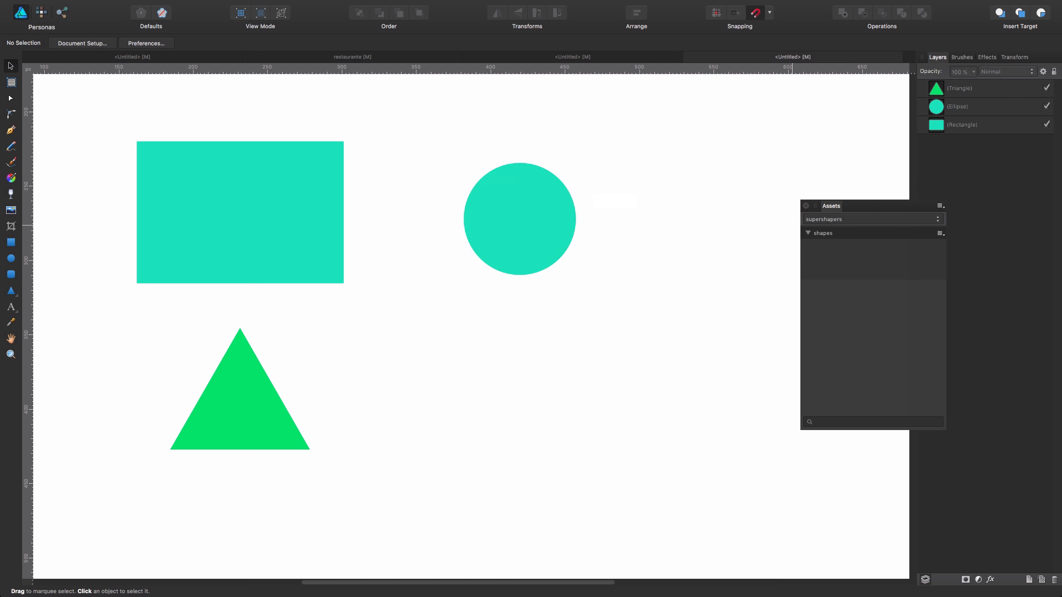
Step: Store the circle and the green triangle as assets in the shapes subcategory, moving the assets window beneath the circle
click(817, 234)
click(503, 212)
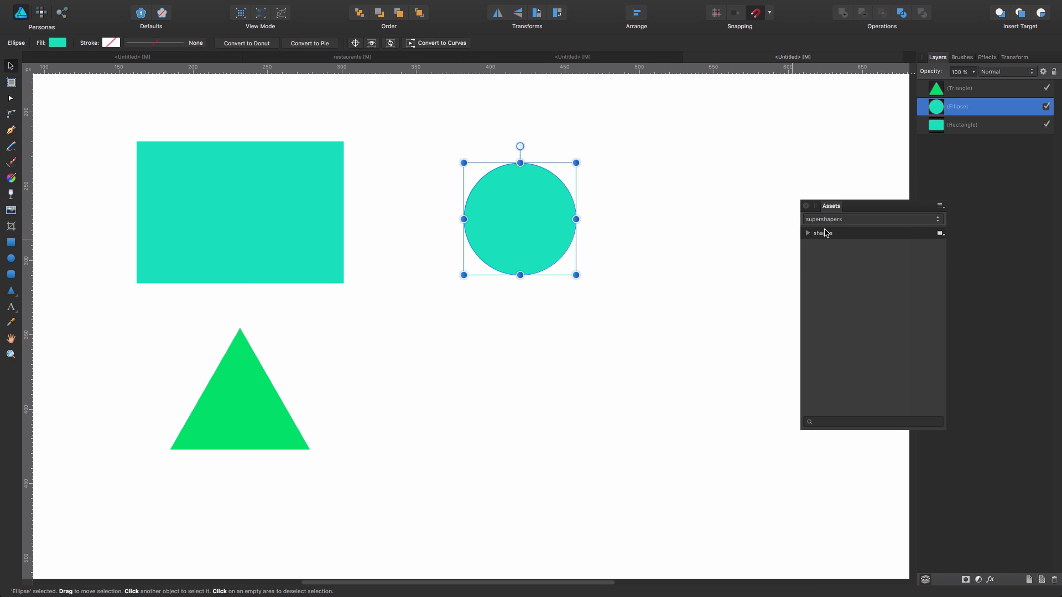
click(808, 233)
drag(885, 208, 494, 292)
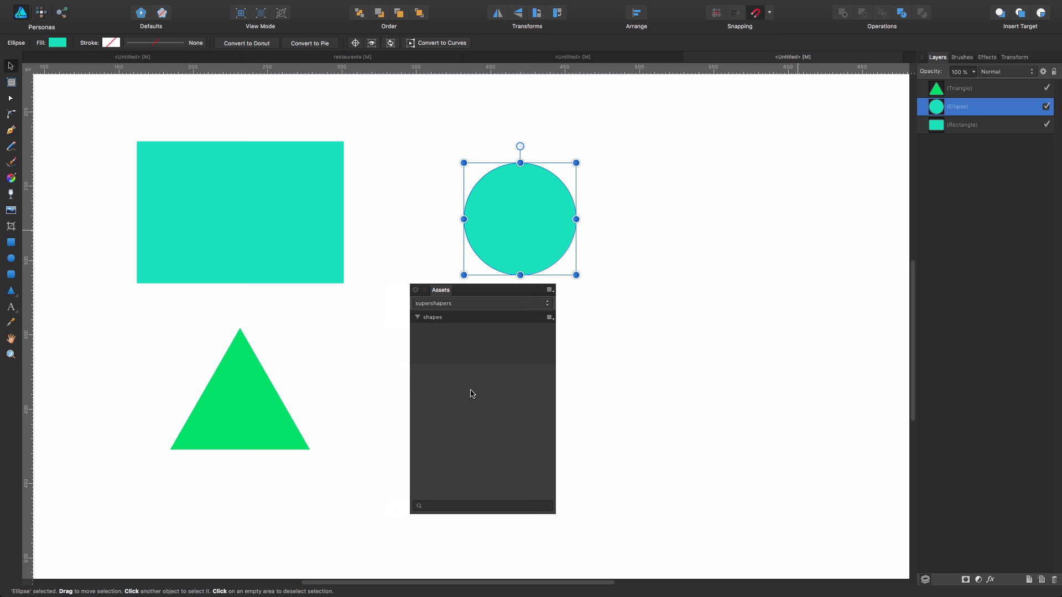
drag(543, 211, 487, 339)
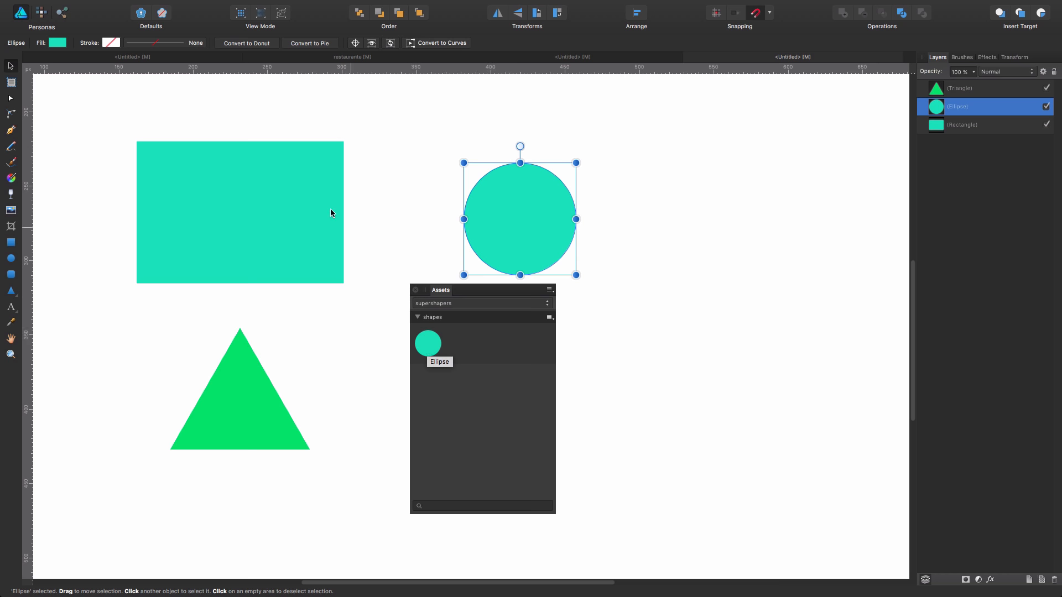
click(245, 382)
drag(245, 382, 518, 358)
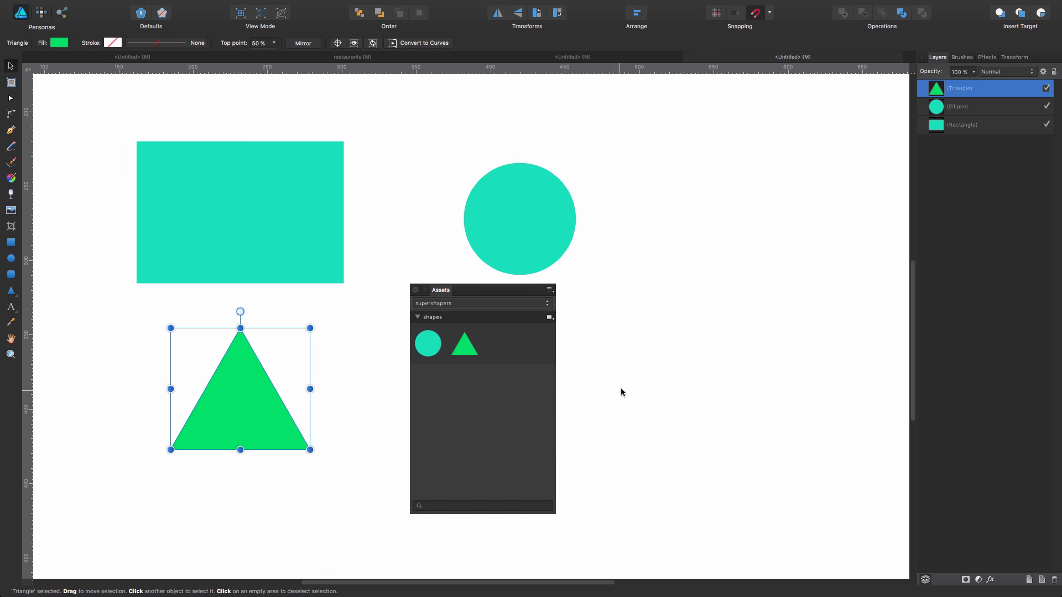
Step: Rename the stored ellipse asset as circle
right_click(427, 347)
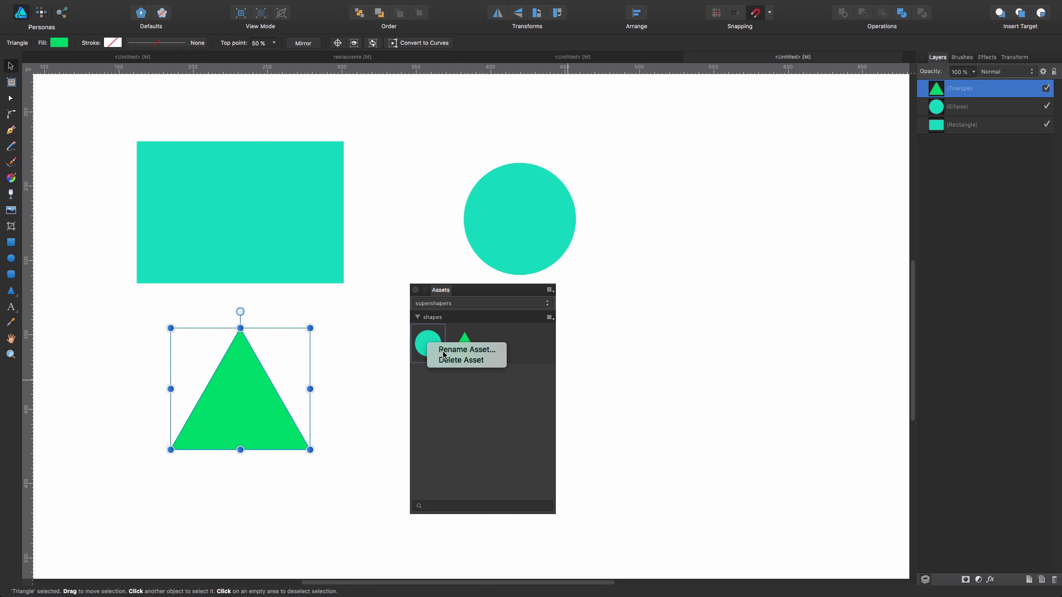
click(466, 349)
text(circ)
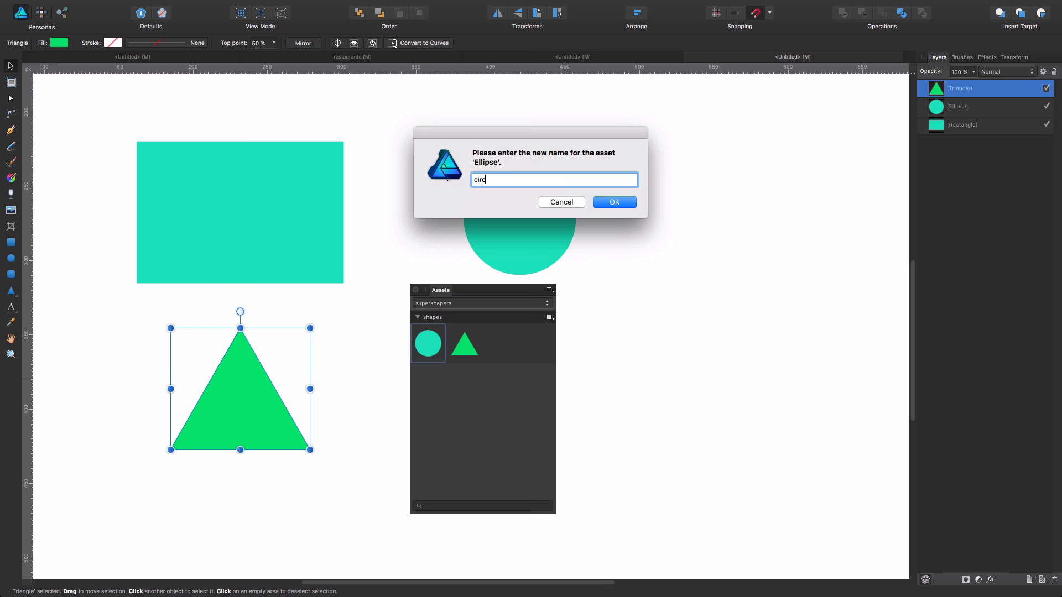
text(le)
key(Return)
Step: Rename the stored green triangle asset as triangle and deselect everything on the canvas
right_click(464, 354)
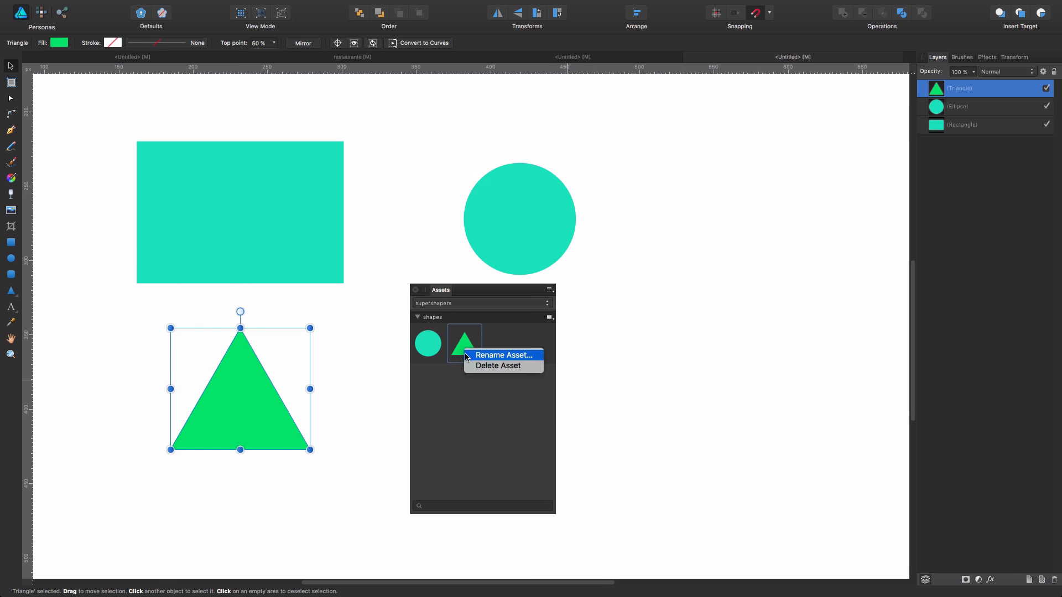
click(470, 355)
text(triang)
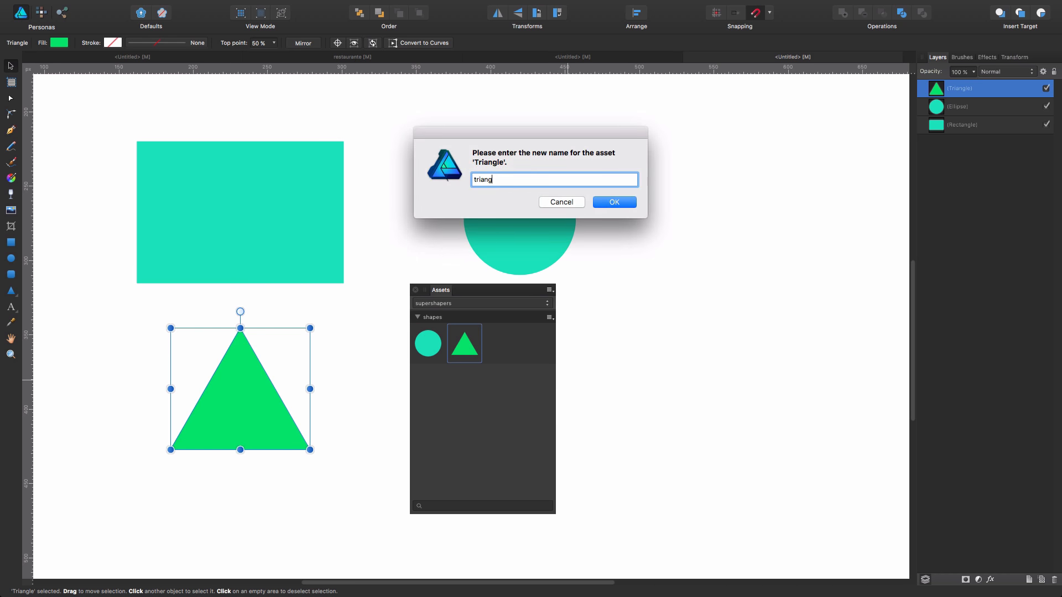
text(le)
key(Return)
click(681, 368)
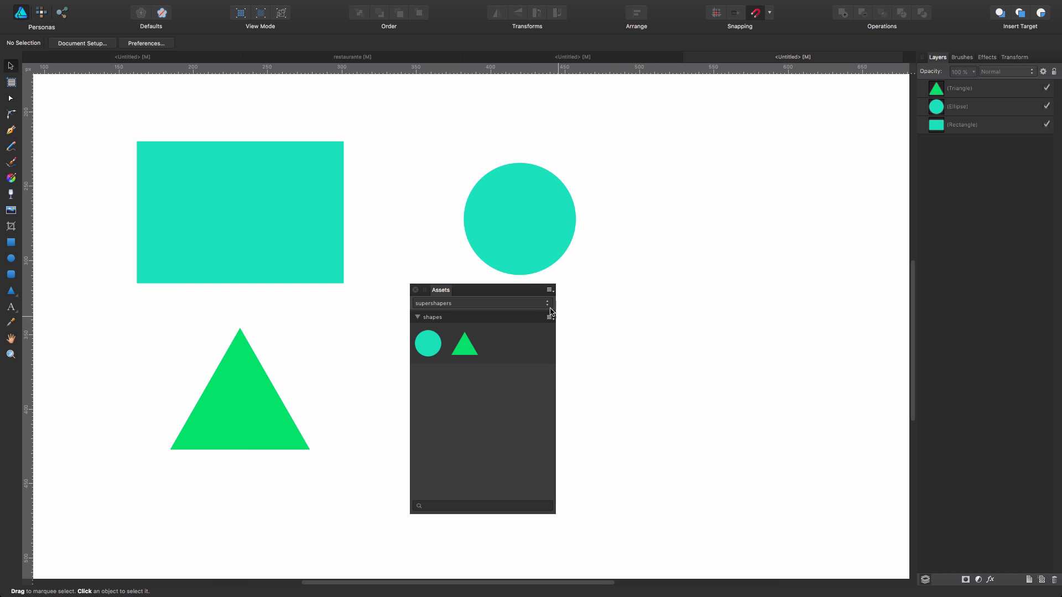
Step: Check the available asset categories and create a new 800 x 600 px web document at 72 DPI
click(546, 303)
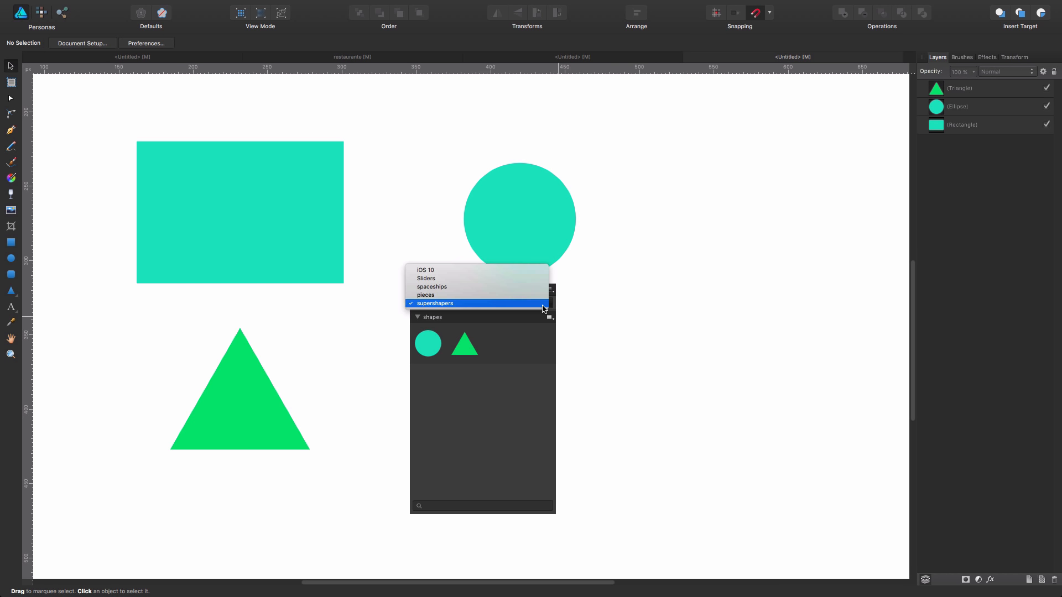
click(676, 348)
key(super+n)
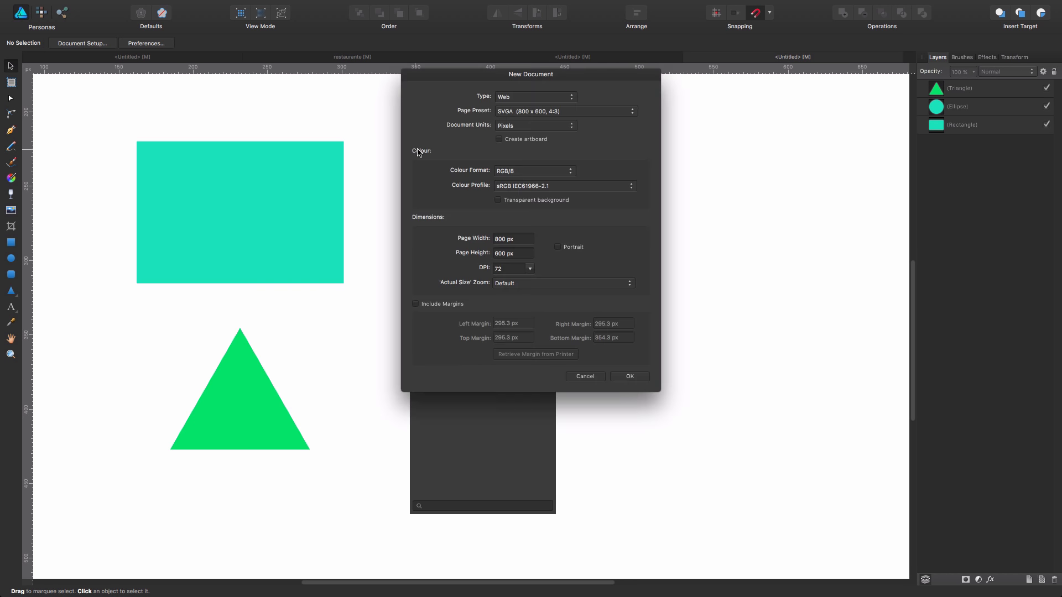
click(626, 376)
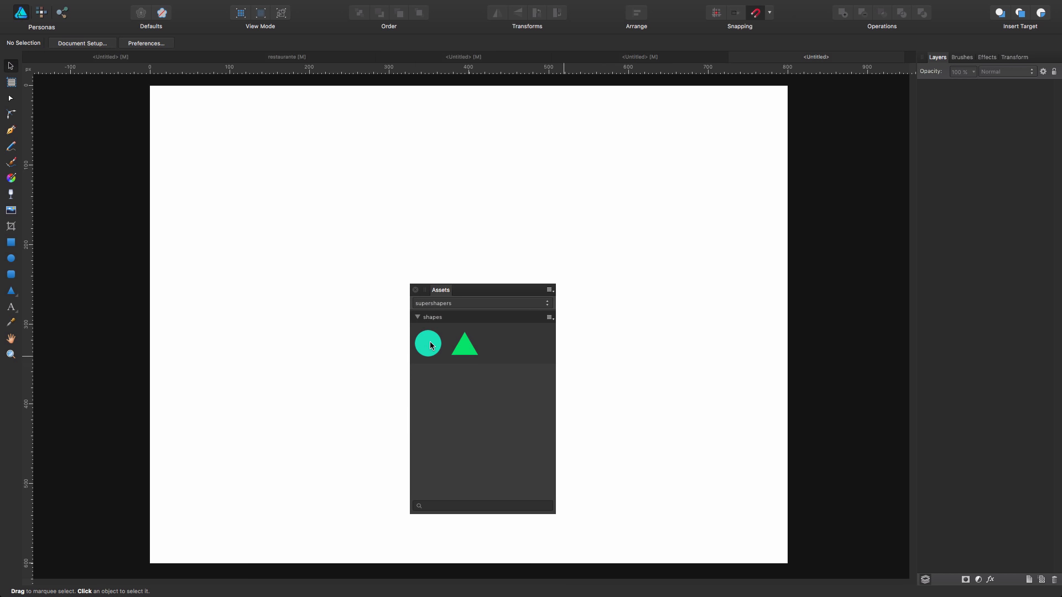
Step: Place the stored circle and triangle assets in the upper part of the blank page, the triangle right of the circle, and deselect
drag(428, 344, 386, 214)
drag(466, 347, 557, 174)
click(635, 355)
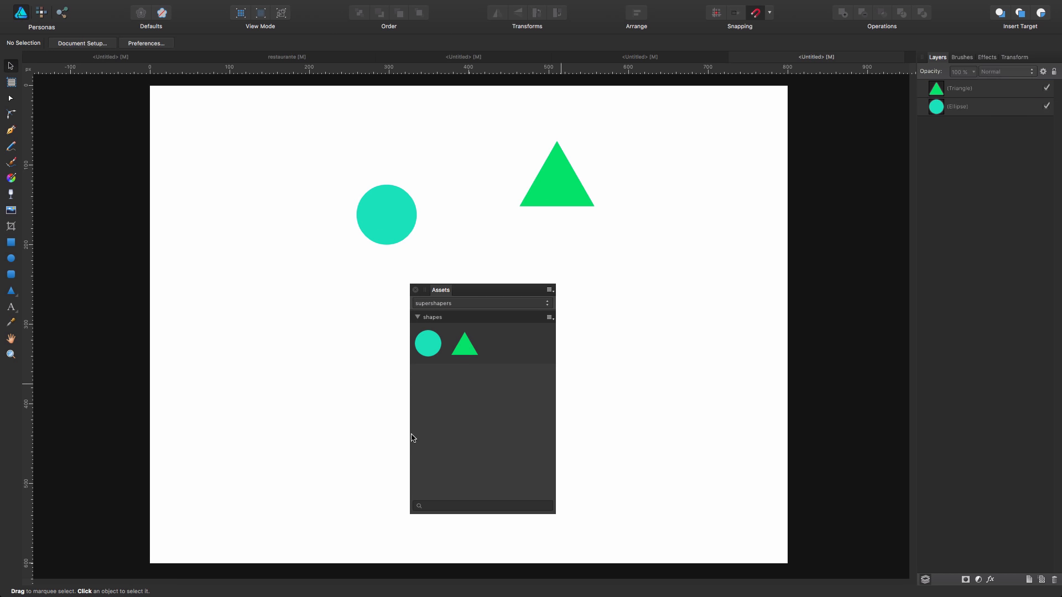